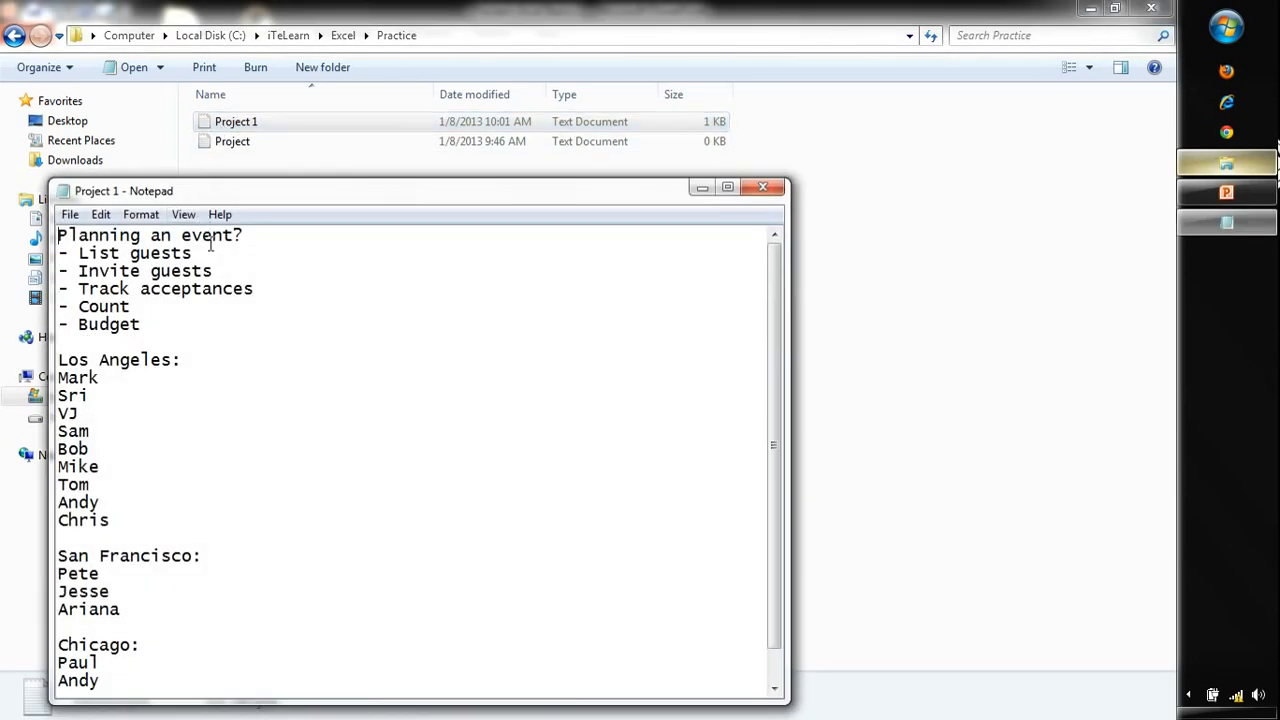
Step: Set the font size of the Project 1 notes to 18
{"action": "key", "text": "ctrl+a"}
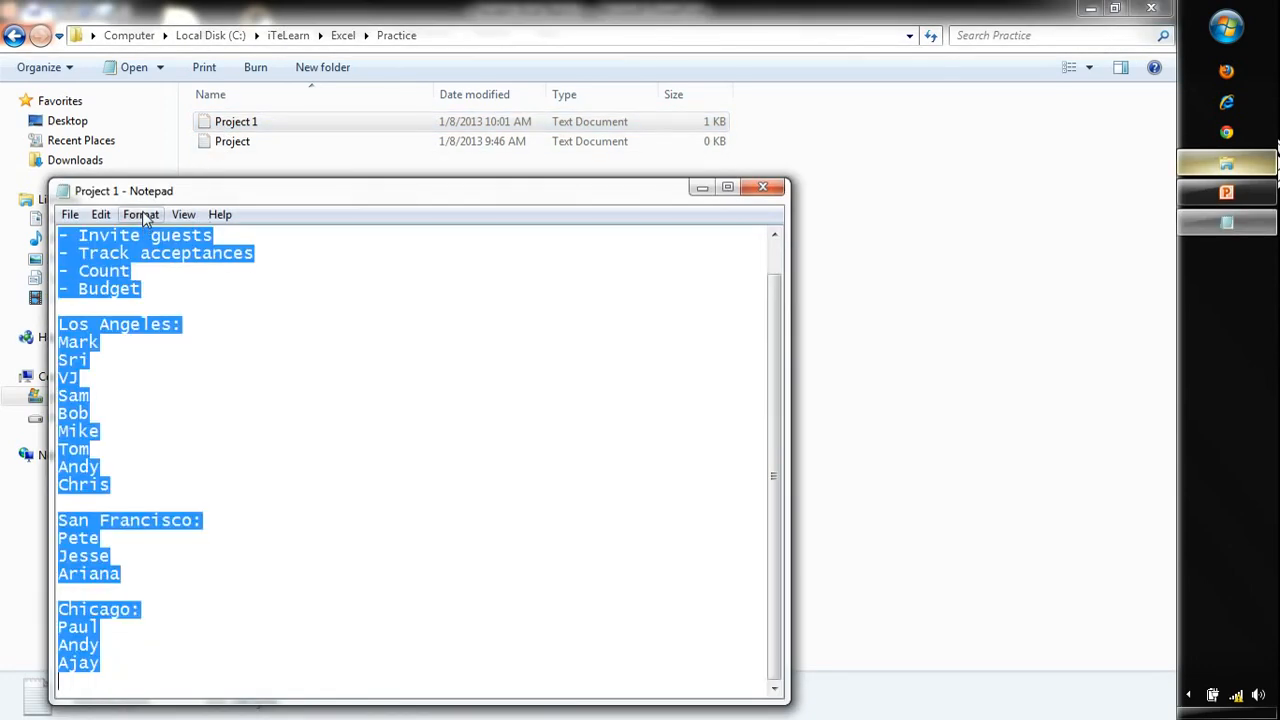
{"action": "left_click", "coordinate": [142, 214]}
{"action": "left_click", "coordinate": [158, 260]}
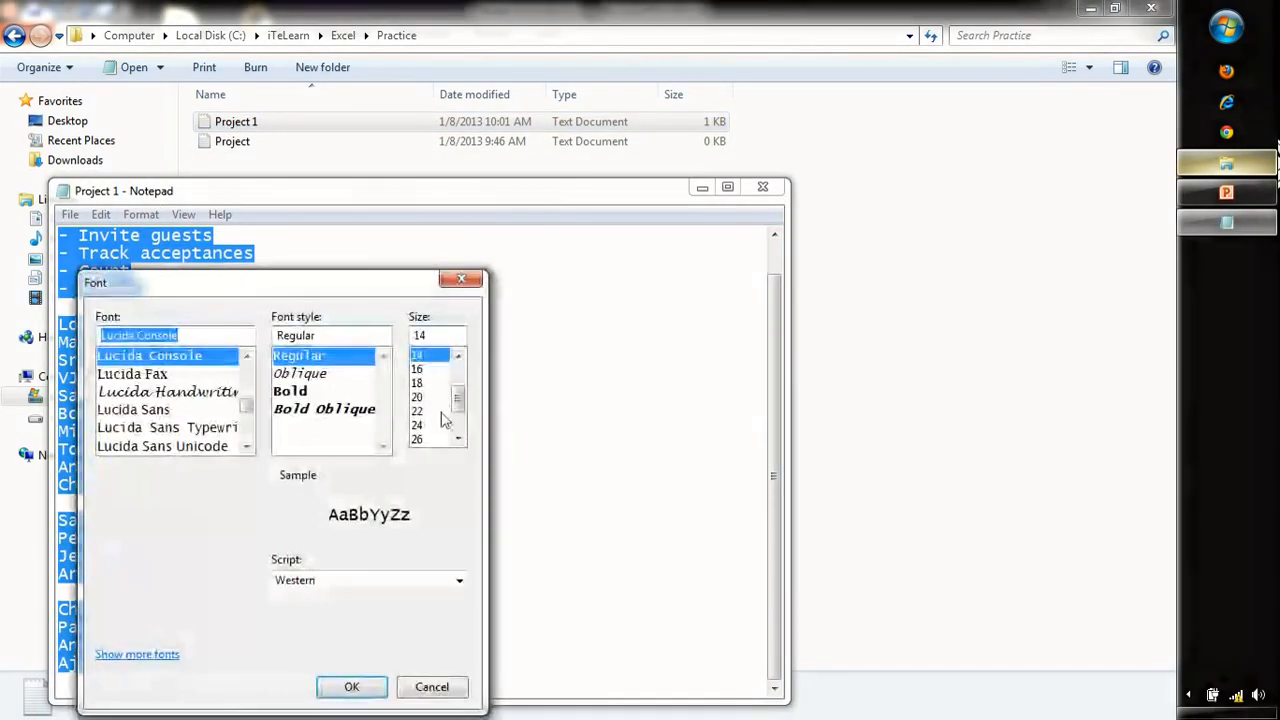
{"action": "left_click", "coordinate": [428, 384]}
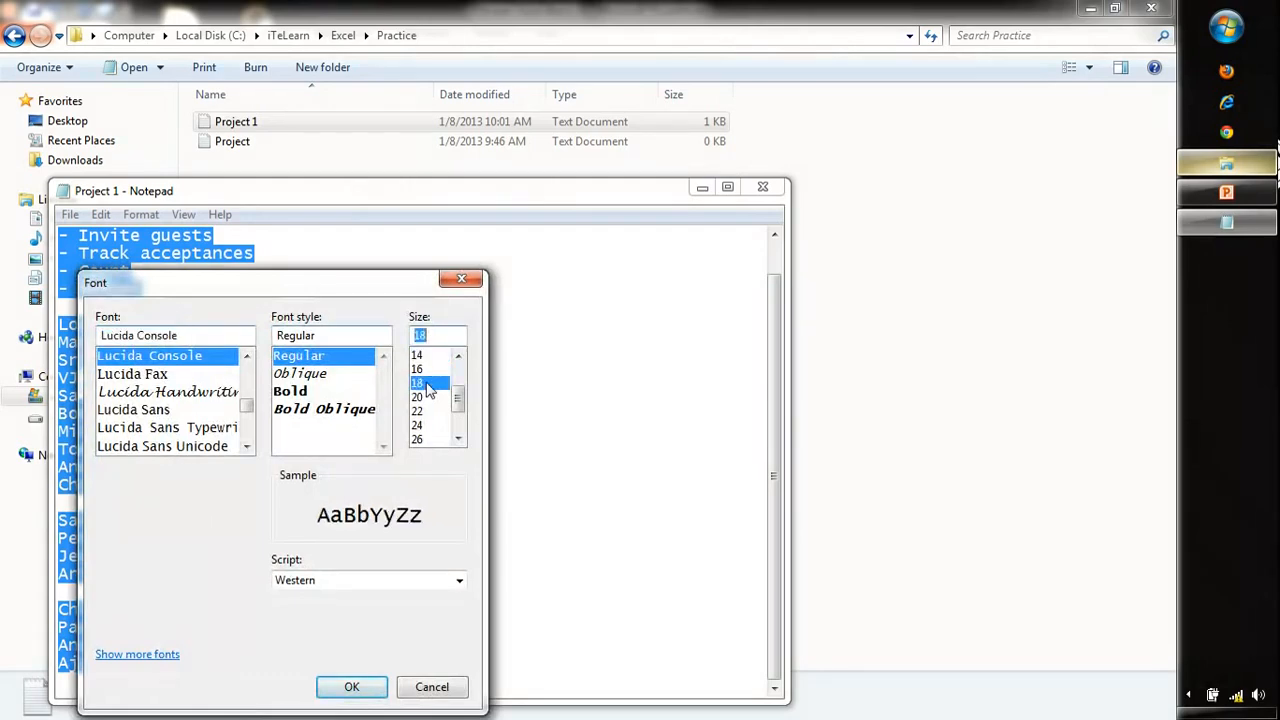
{"action": "left_click", "coordinate": [372, 688]}
{"action": "left_click", "coordinate": [449, 586]}
Step: Insert a block of blank lines between the event-planning checklist and the Los Angeles guest list
{"action": "scroll", "coordinate": [450, 587], "scroll_direction": "up", "scroll_amount": 1}
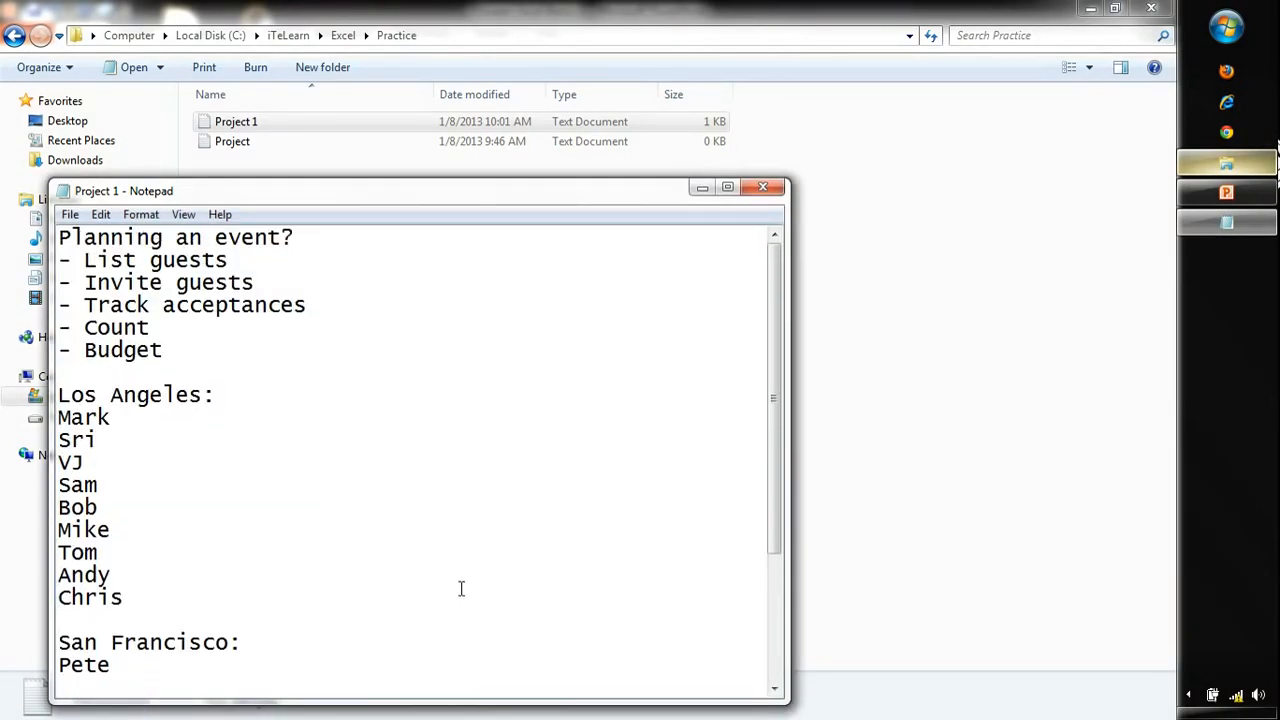
{"action": "left_click", "coordinate": [153, 371]}
{"action": "key", "text": "Return"}
{"action": "key", "text": "Return"}
{"action": "key", "text": "Return"}
{"action": "key", "text": "Return"}
{"action": "key", "text": "Return"}
{"action": "key", "text": "Return"}
{"action": "key", "text": "Return"}
{"action": "key", "text": "Return"}
{"action": "key", "text": "Return"}
{"action": "key", "text": "Return"}
{"action": "key", "text": "Return"}
{"action": "key", "text": "Return"}
{"action": "key", "text": "Return"}
{"action": "key", "text": "Return"}
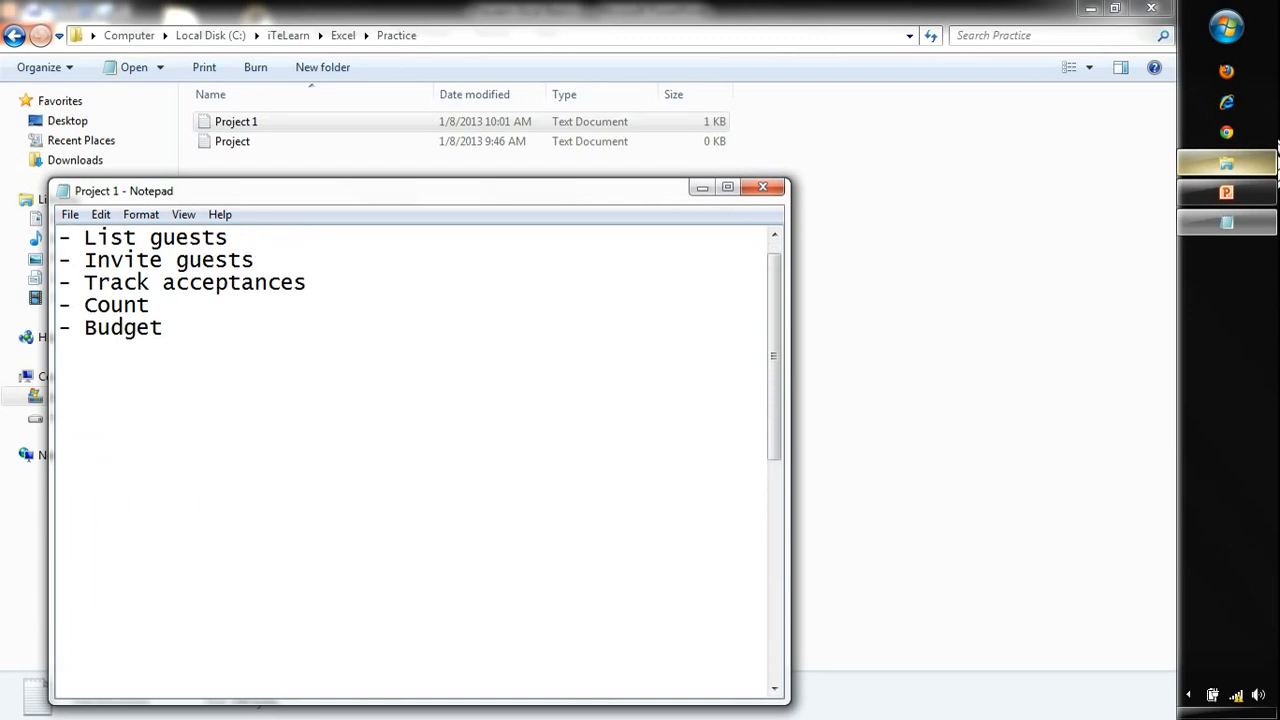
Step: Review the event-planning checklist, highlighting the "List guests" and "Invite guests" lines in turn
{"action": "scroll", "coordinate": [247, 271], "scroll_direction": "up", "scroll_amount": 1}
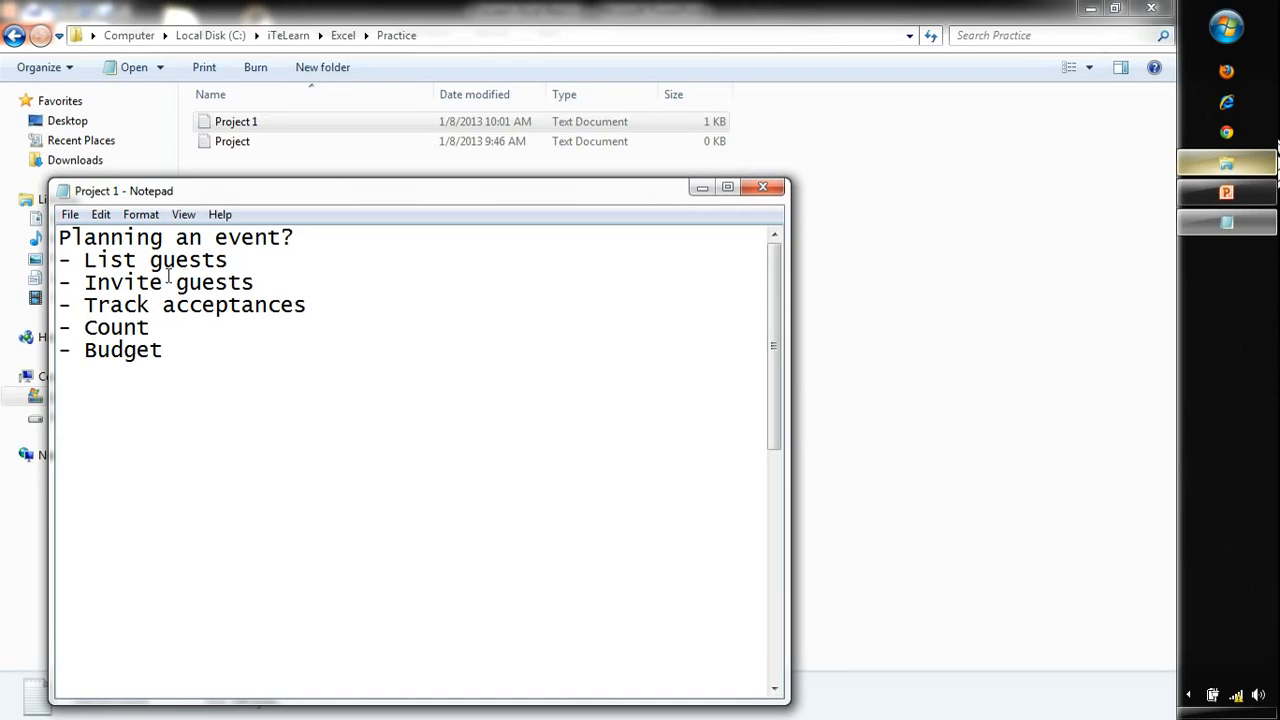
{"action": "left_click", "coordinate": [245, 261]}
{"action": "left_click_drag", "start_coordinate": [245, 261], "coordinate": [40, 259]}
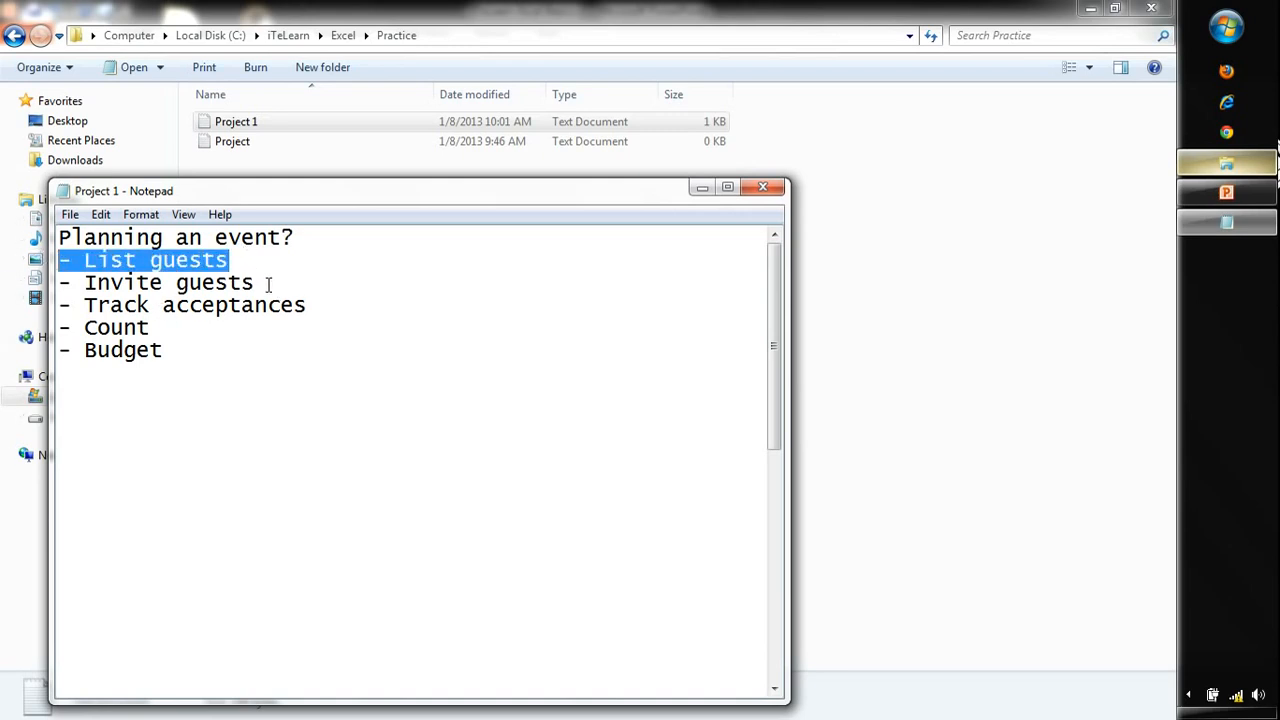
{"action": "left_click_drag", "start_coordinate": [262, 283], "coordinate": [3, 281]}
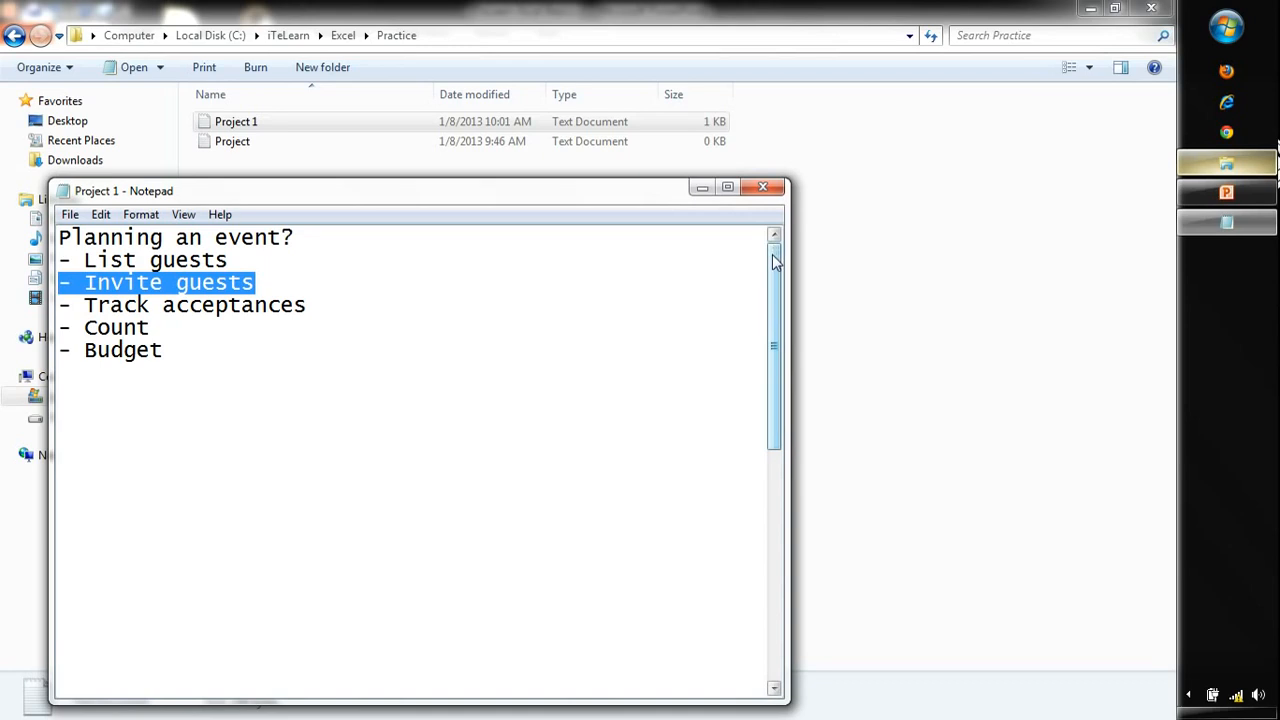
Step: Expand the notes window to full height and examine the guest lists for Los Angeles, San Francisco and Chicago
{"action": "left_click_drag", "start_coordinate": [772, 254], "coordinate": [785, 459]}
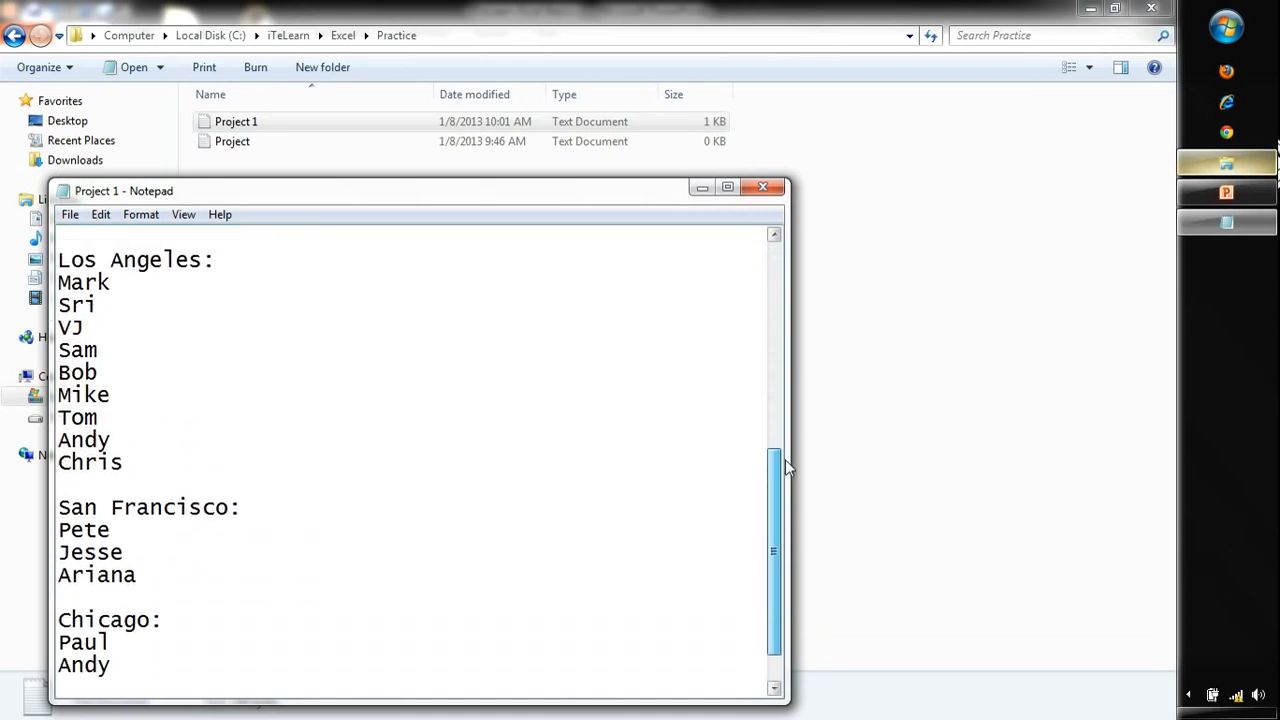
{"action": "double_click", "coordinate": [655, 182]}
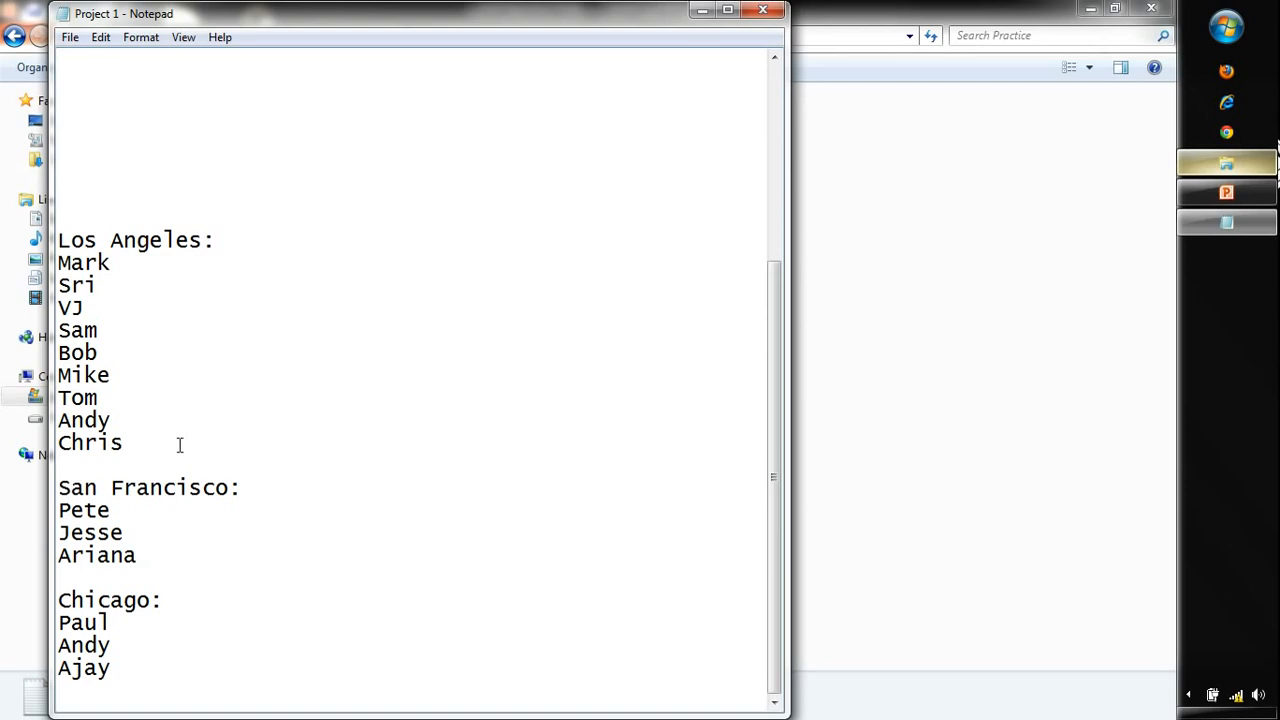
{"action": "left_click", "coordinate": [268, 241]}
{"action": "left_click_drag", "start_coordinate": [268, 241], "coordinate": [40, 246]}
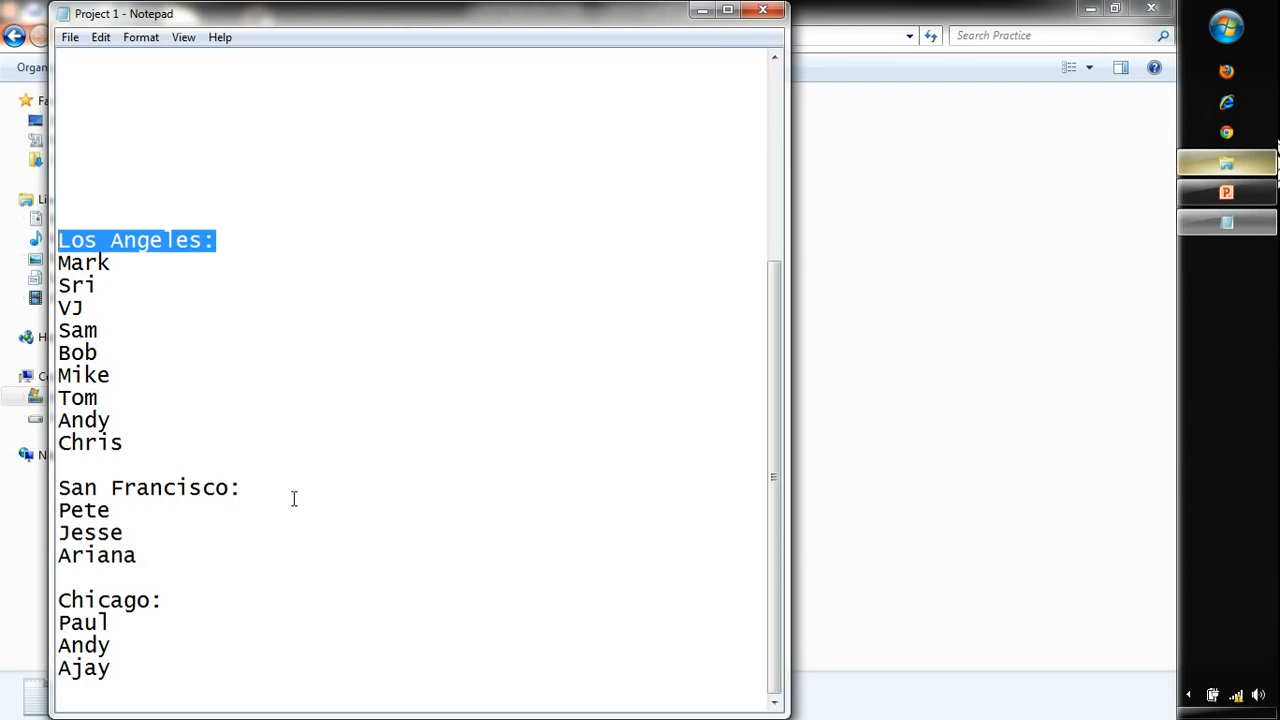
{"action": "left_click_drag", "start_coordinate": [294, 498], "coordinate": [60, 488]}
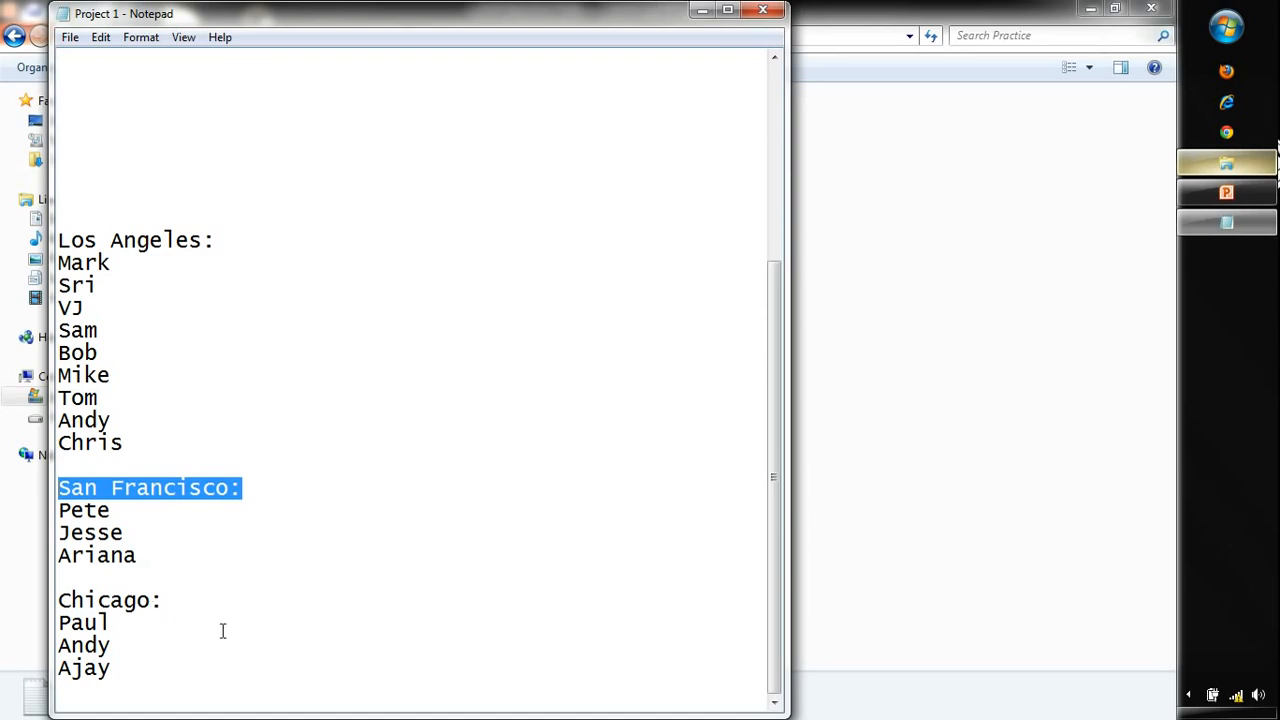
{"action": "left_click", "coordinate": [320, 649]}
{"action": "left_click_drag", "start_coordinate": [126, 443], "coordinate": [24, 268]}
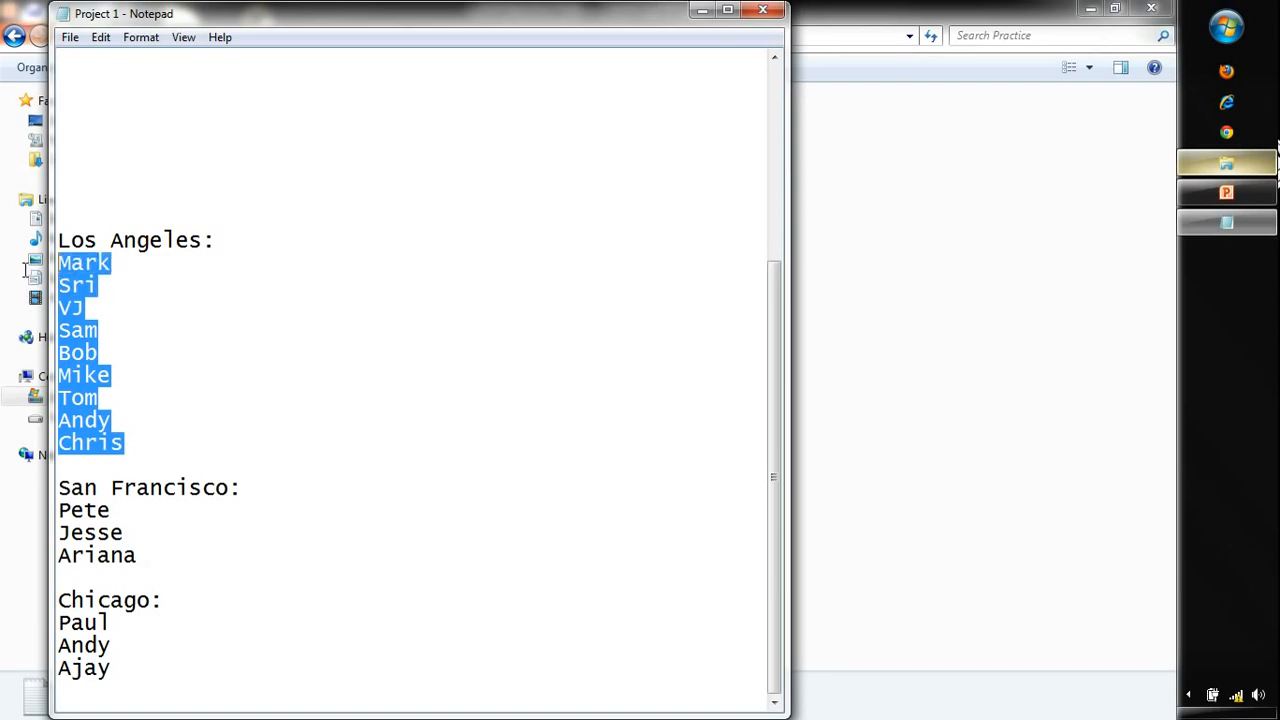
{"action": "left_click_drag", "start_coordinate": [137, 556], "coordinate": [33, 502]}
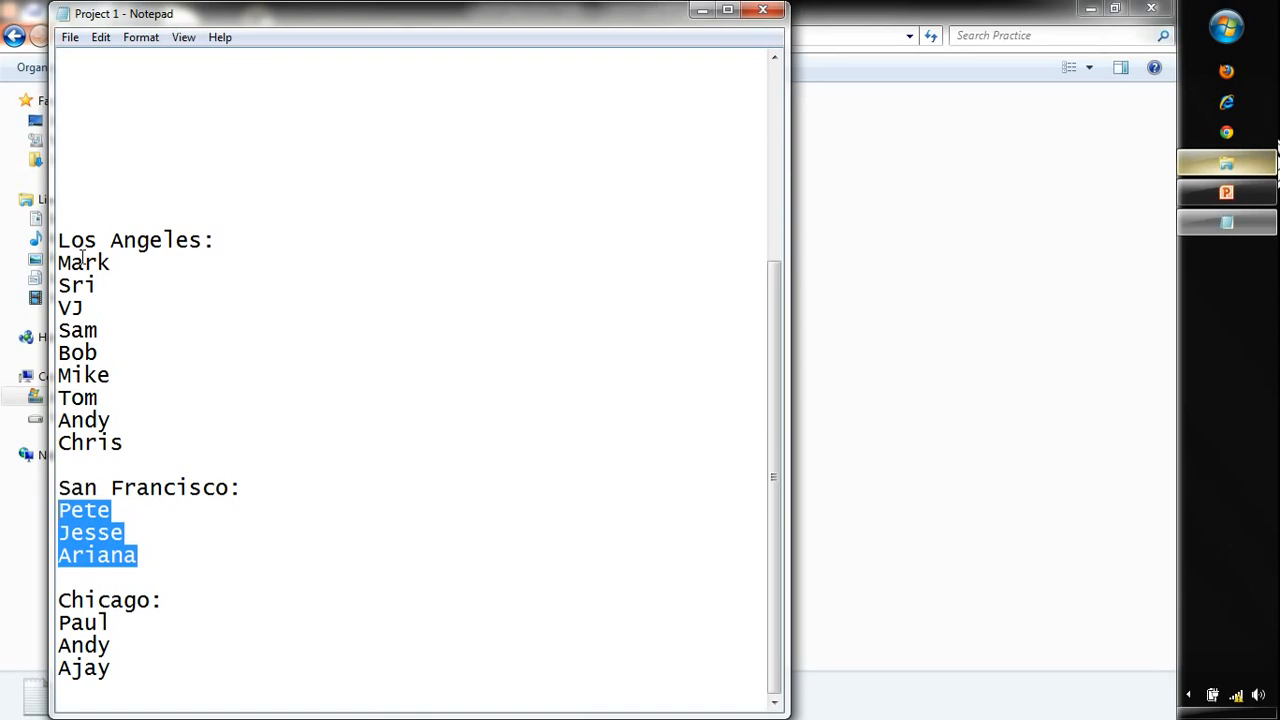
{"action": "left_click", "coordinate": [183, 450]}
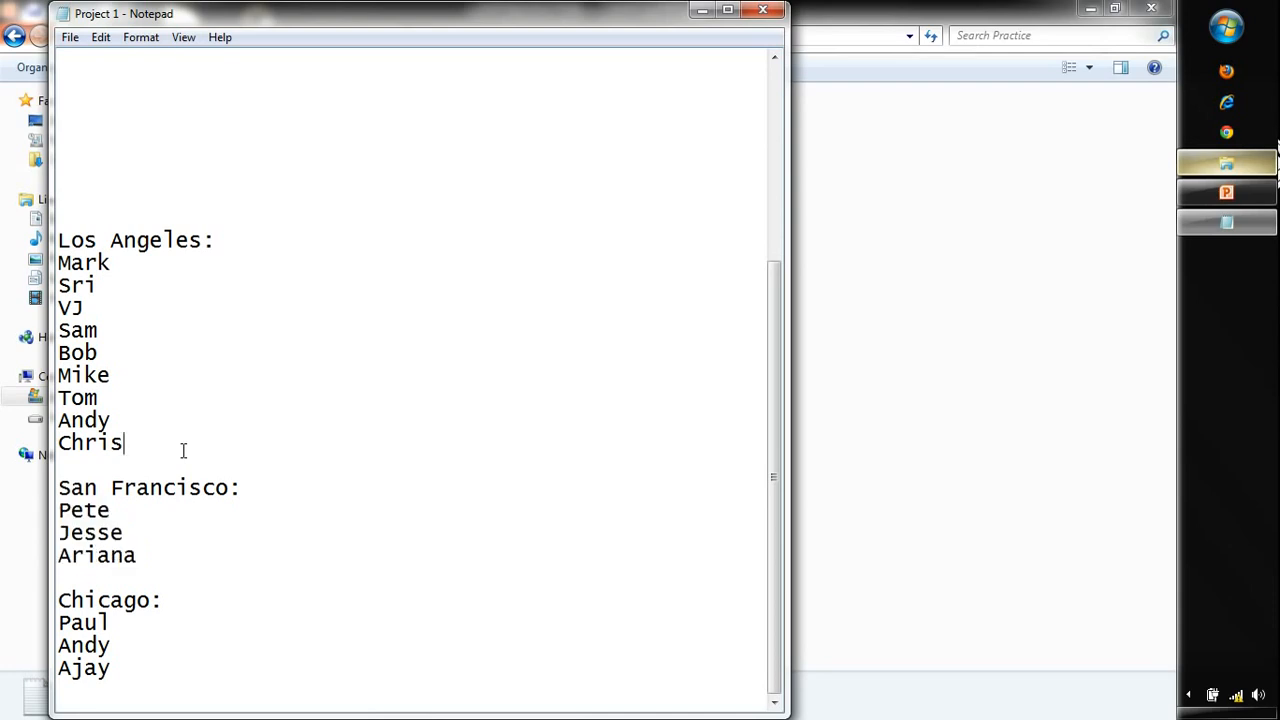
Step: Append the extra-guest counts +2, +3, +1 and + 0 to the first four Los Angeles guests, in that order
{"action": "left_click", "coordinate": [217, 254]}
{"action": "type", "text": "+2"}
{"action": "left_click", "coordinate": [96, 285]}
{"action": "type", "text": "+3"}
{"action": "left_click", "coordinate": [84, 308]}
{"action": "type", "text": "+1"}
{"action": "key", "text": "Down"}
{"action": "type", "text": "+ 0"}
Step: Review the Los Angeles guests with extra-guest counts, then the complete guest list for all three cities
{"action": "left_click_drag", "start_coordinate": [150, 263], "coordinate": [12, 275]}
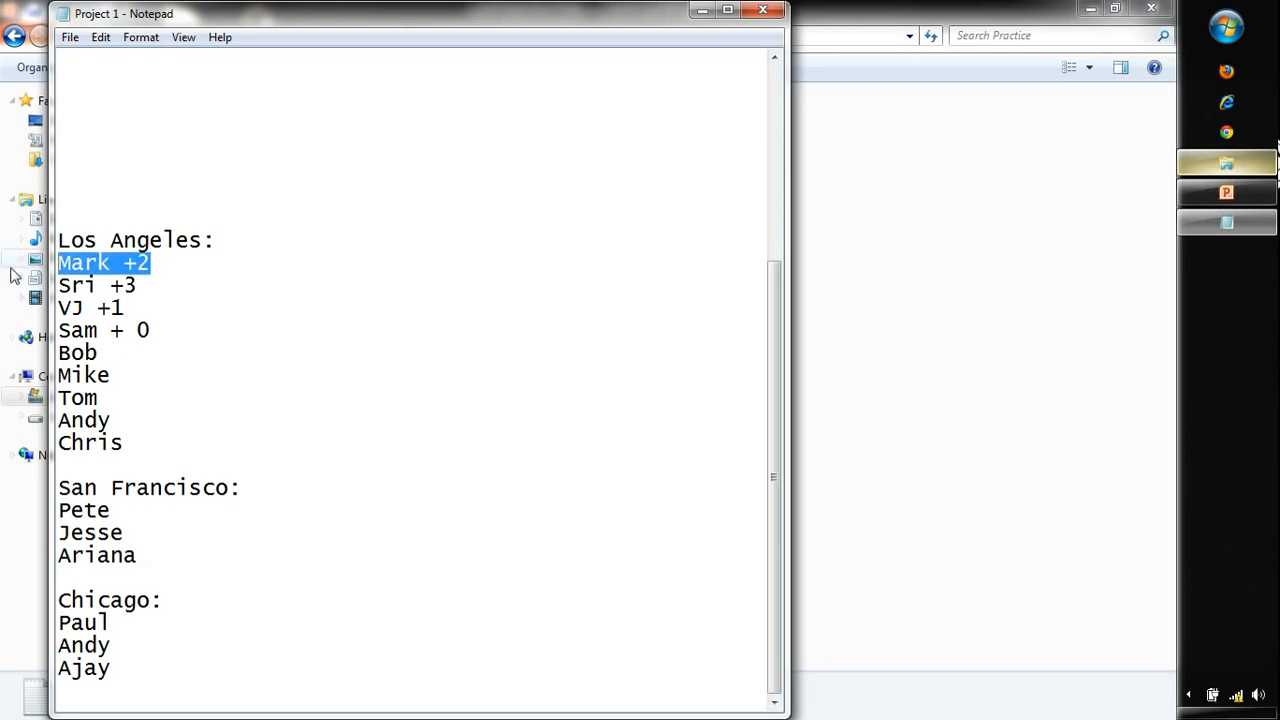
{"action": "left_click", "coordinate": [158, 333]}
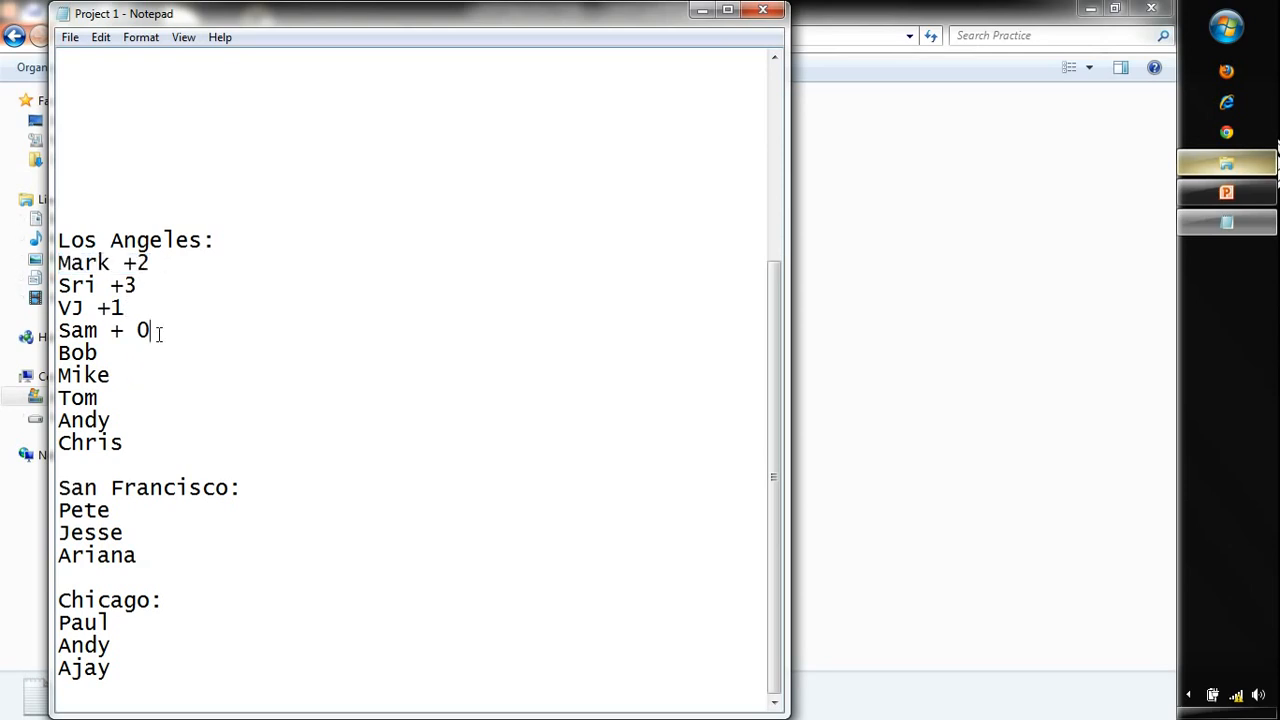
{"action": "left_click_drag", "start_coordinate": [158, 333], "coordinate": [56, 264]}
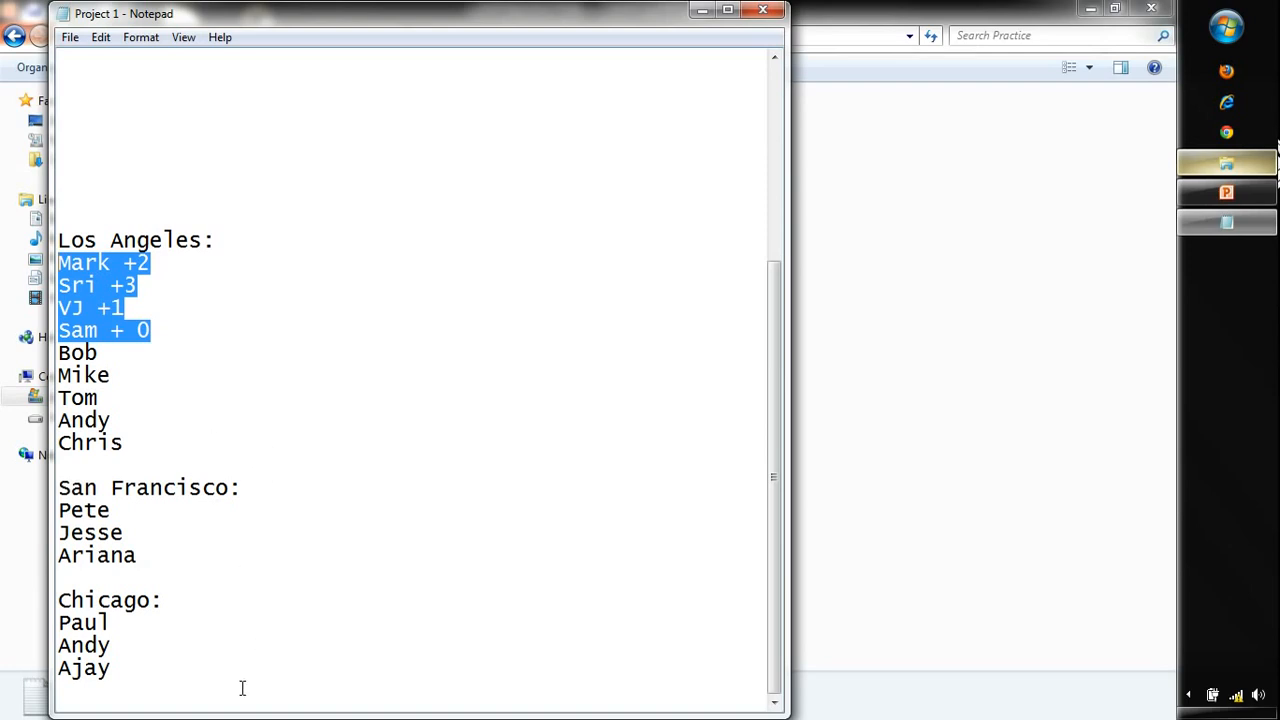
{"action": "left_click_drag", "start_coordinate": [240, 686], "coordinate": [57, 240]}
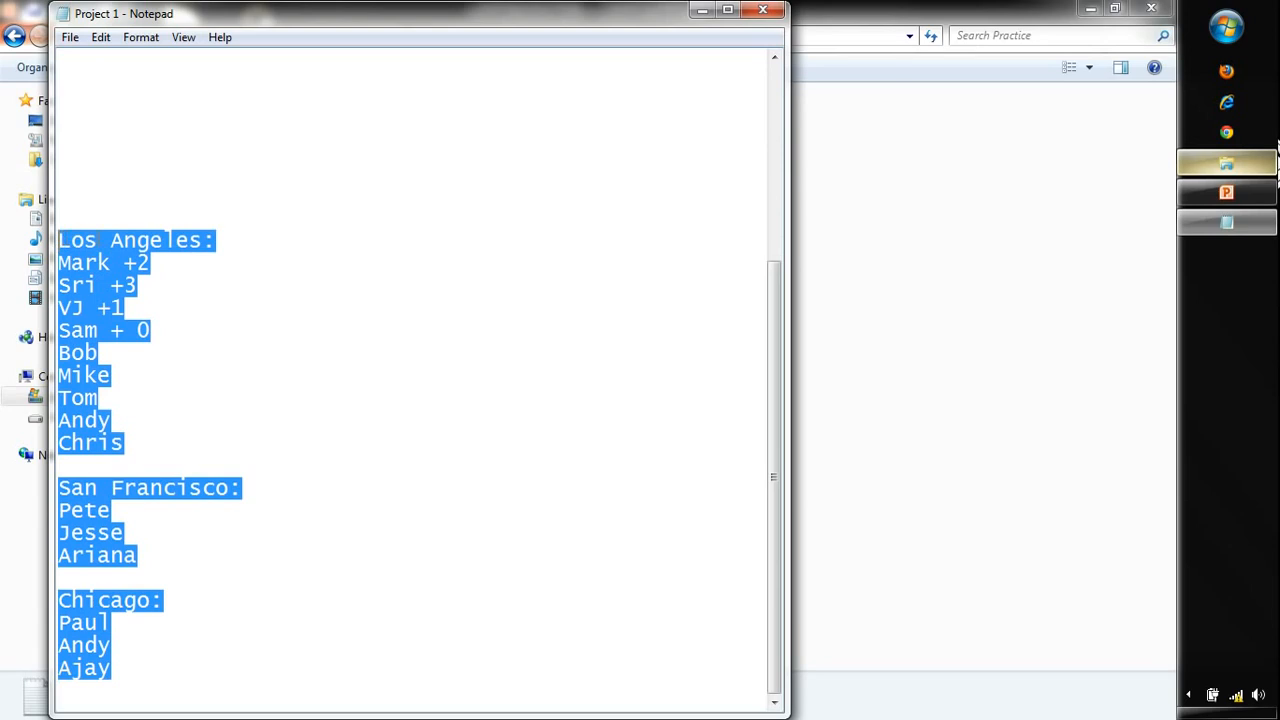
{"action": "left_click", "coordinate": [250, 228]}
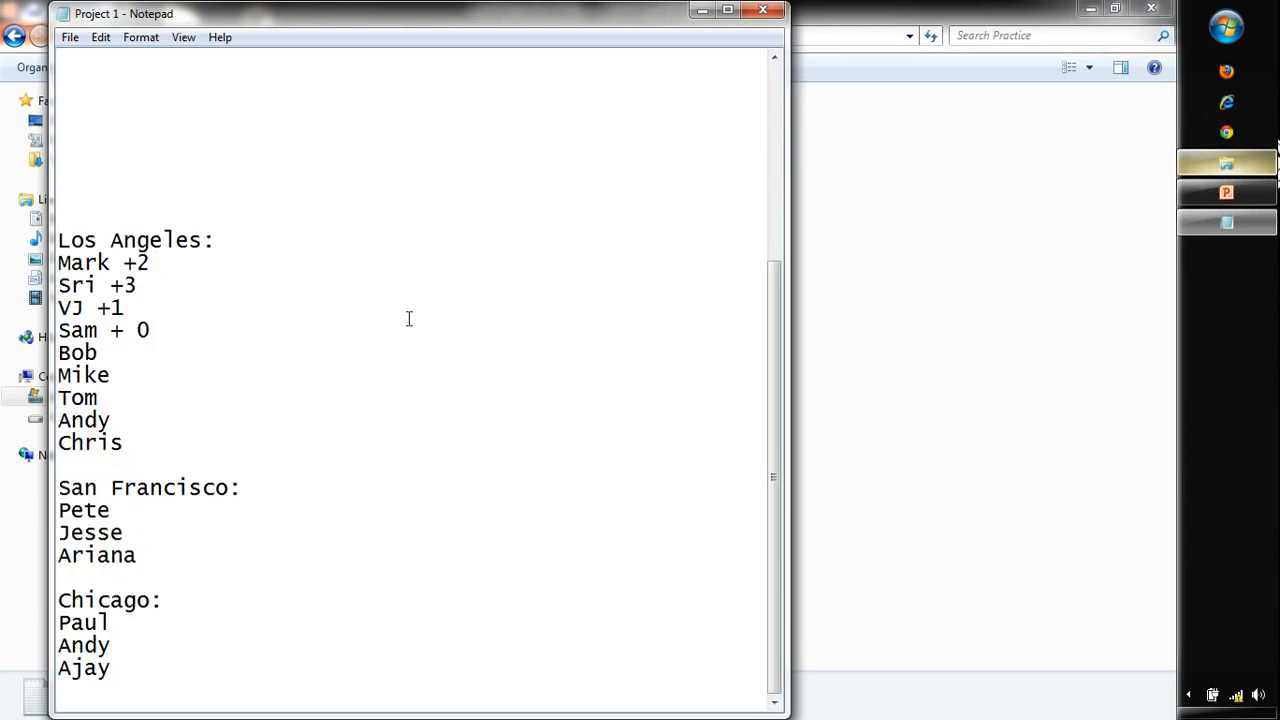
Step: Create a new Microsoft Excel worksheet file named Project 1 in the Practice folder and open it in Excel
{"action": "left_click", "coordinate": [843, 286]}
{"action": "right_click", "coordinate": [630, 272]}
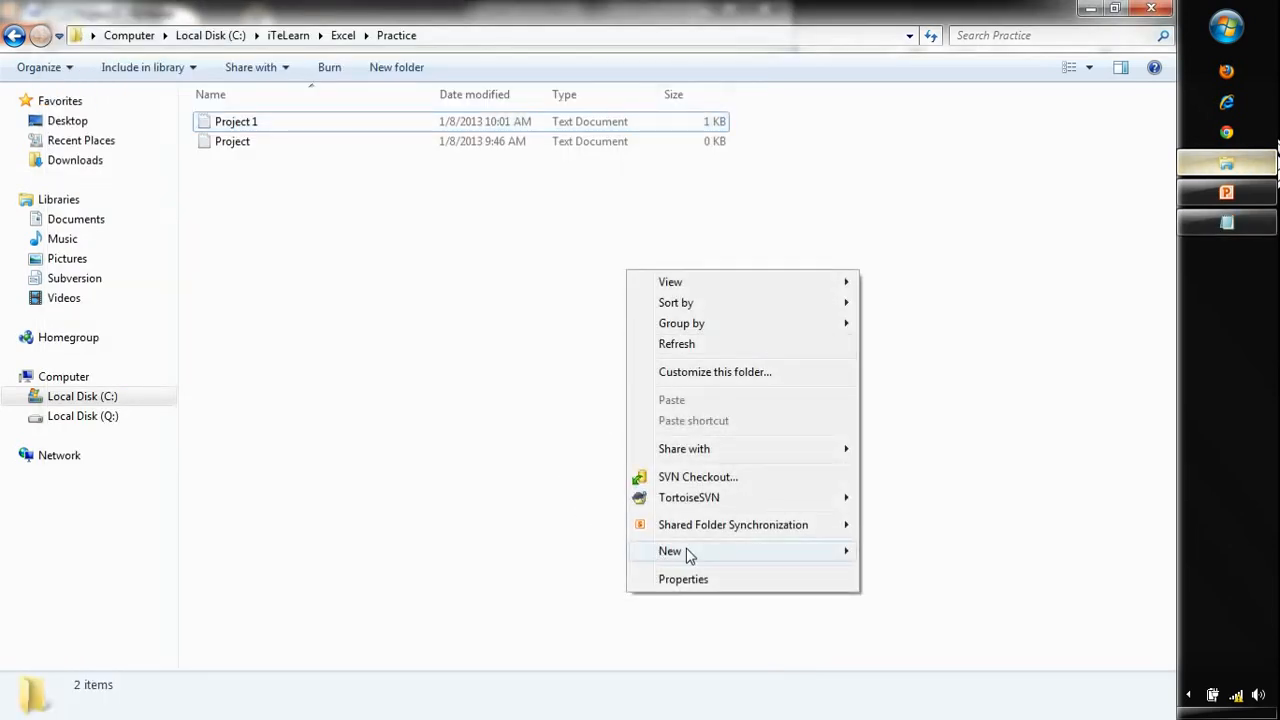
{"action": "mouse_move", "coordinate": [808, 551]}
{"action": "left_click", "coordinate": [945, 512]}
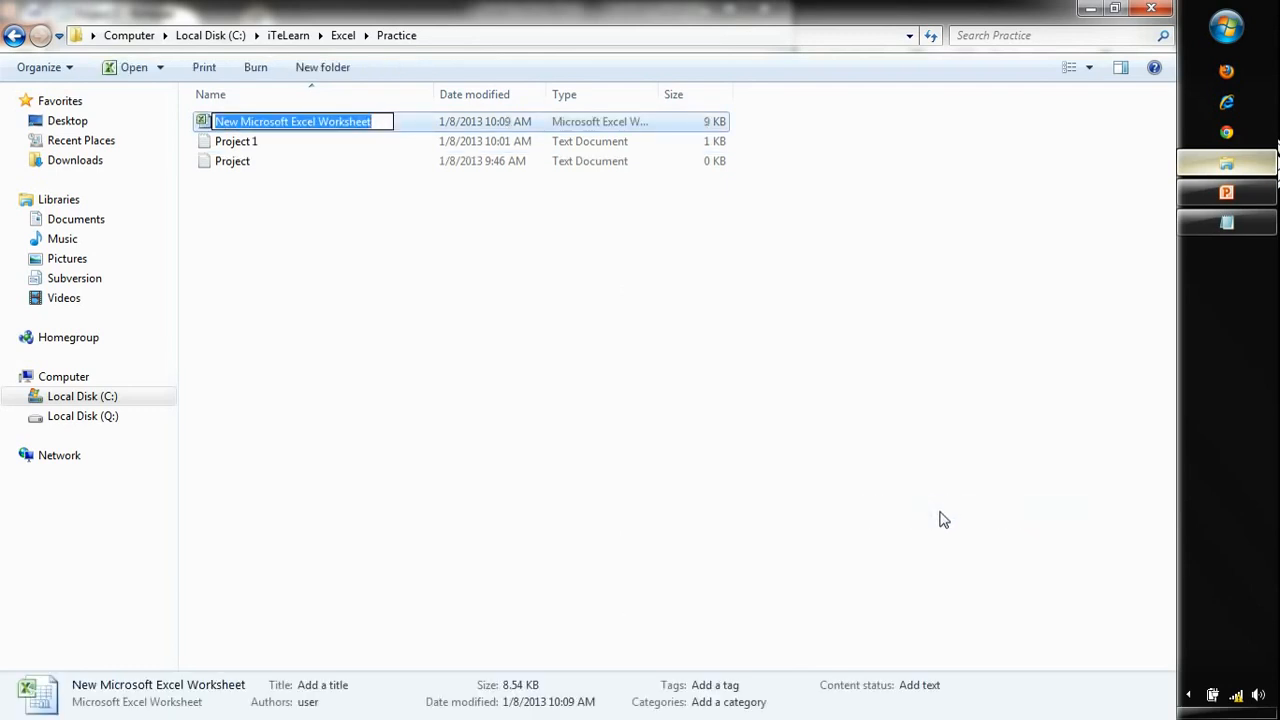
{"action": "type", "text": "Projec"}
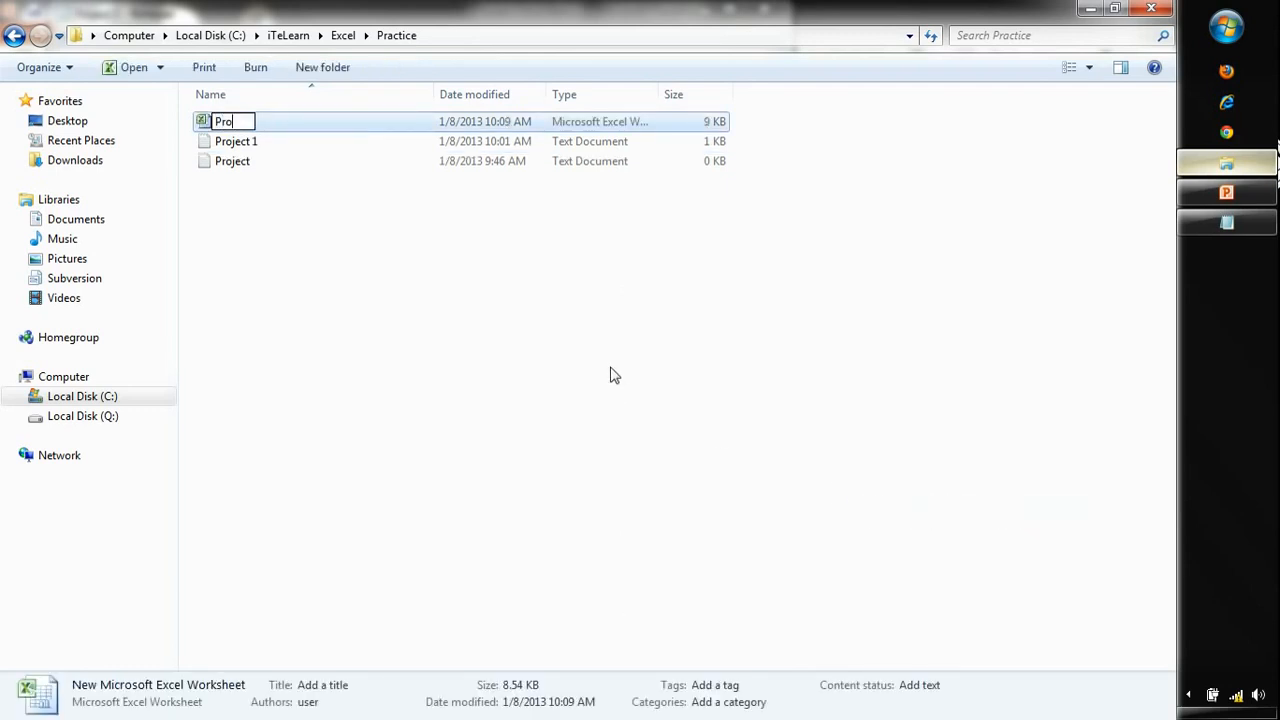
{"action": "type", "text": "t 1"}
{"action": "key", "text": "Return"}
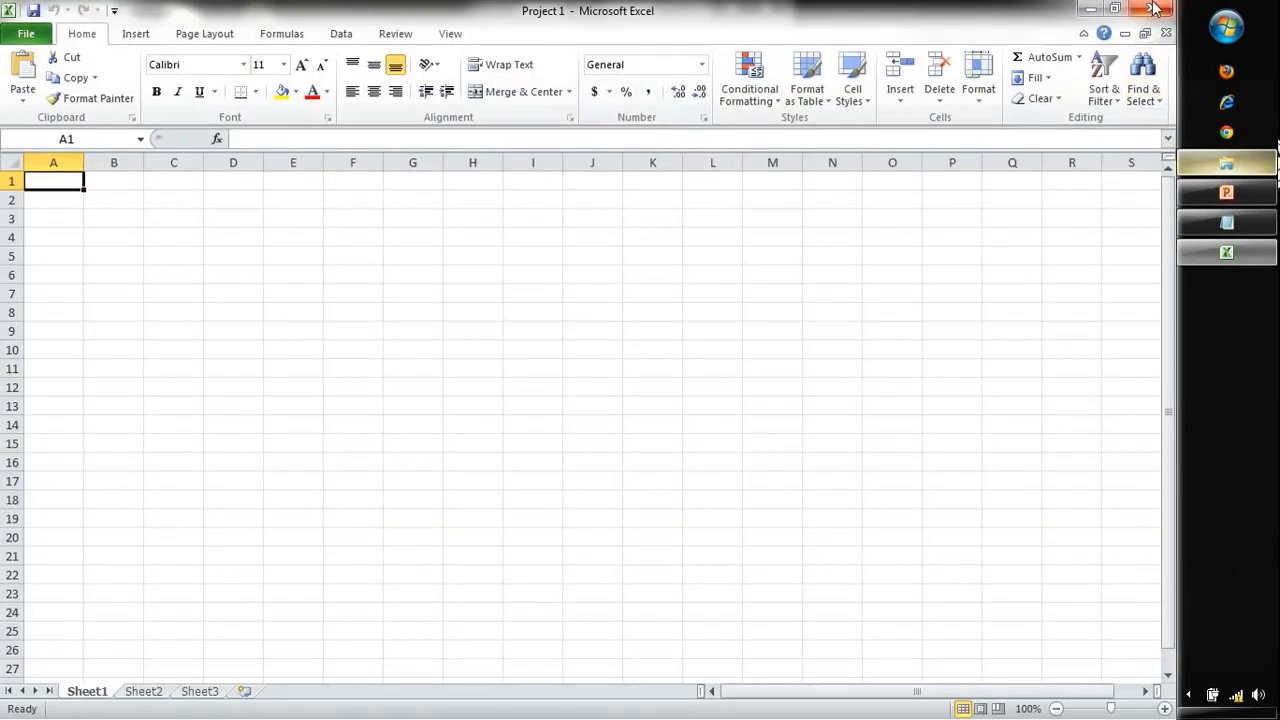
{"action": "left_click", "coordinate": [450, 36]}
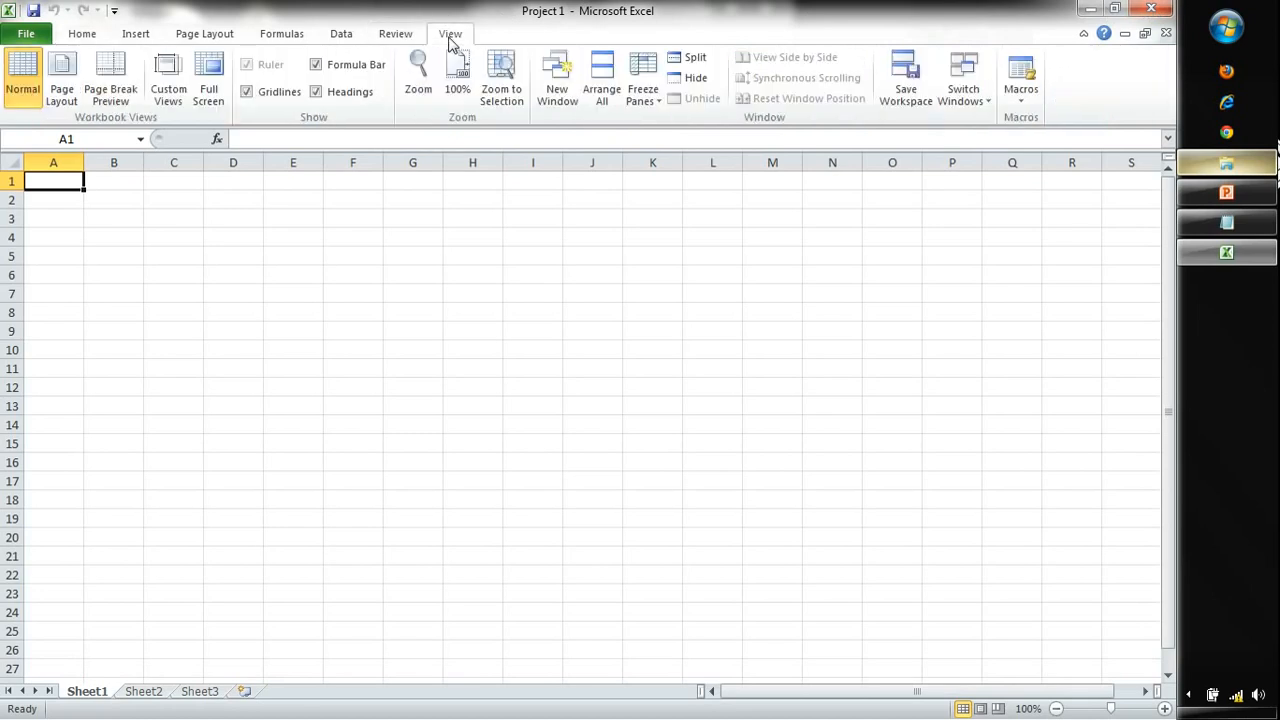
{"action": "left_click", "coordinate": [80, 36]}
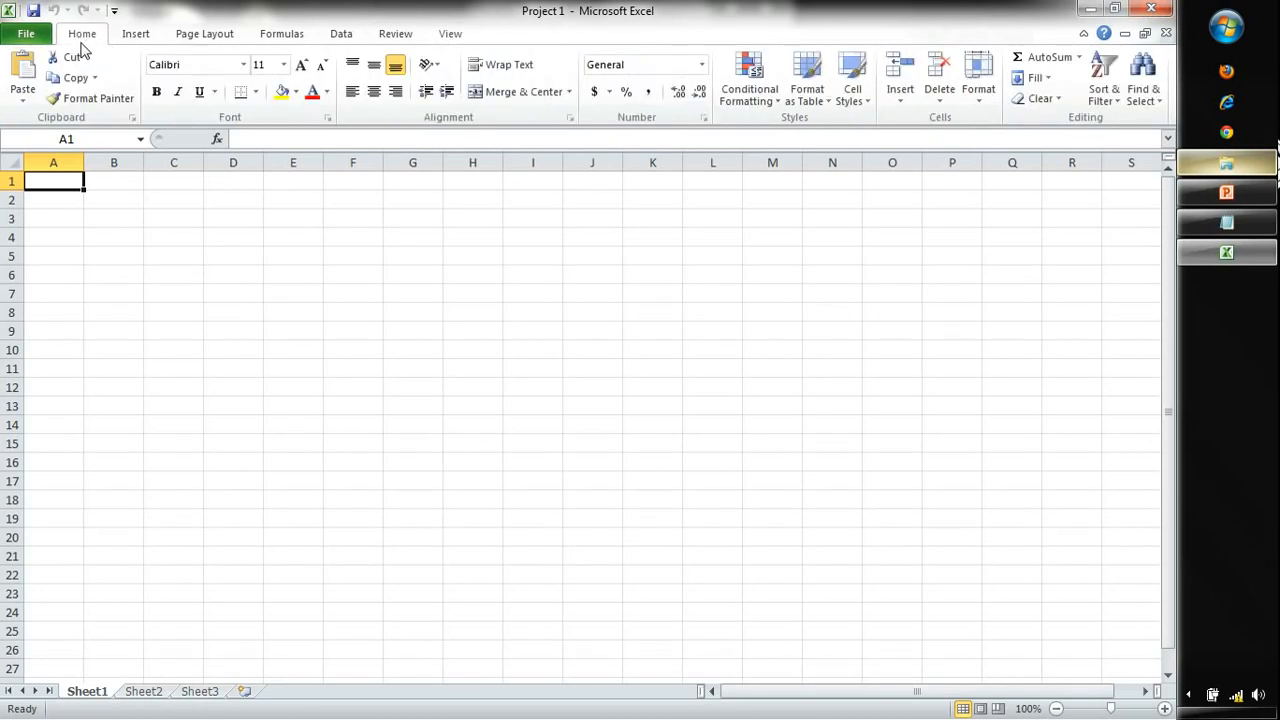
{"action": "left_click_drag", "start_coordinate": [413, 331], "coordinate": [494, 698]}
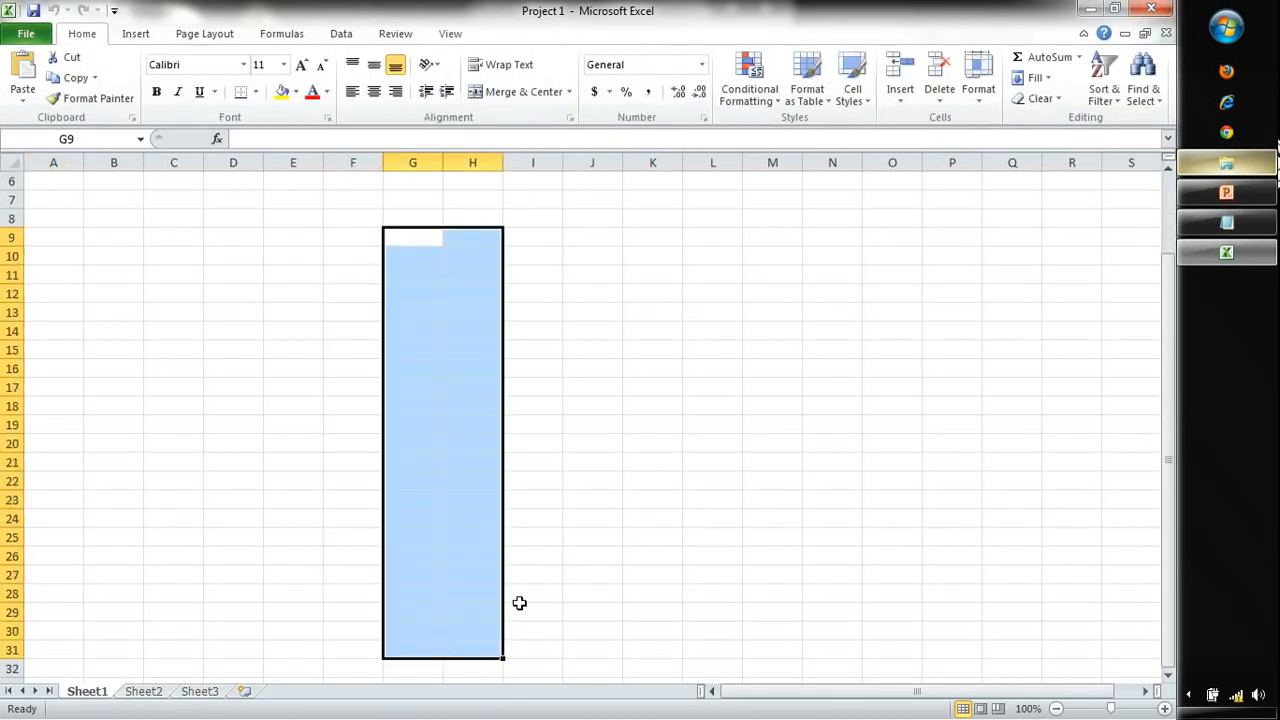
{"action": "left_click", "coordinate": [534, 442]}
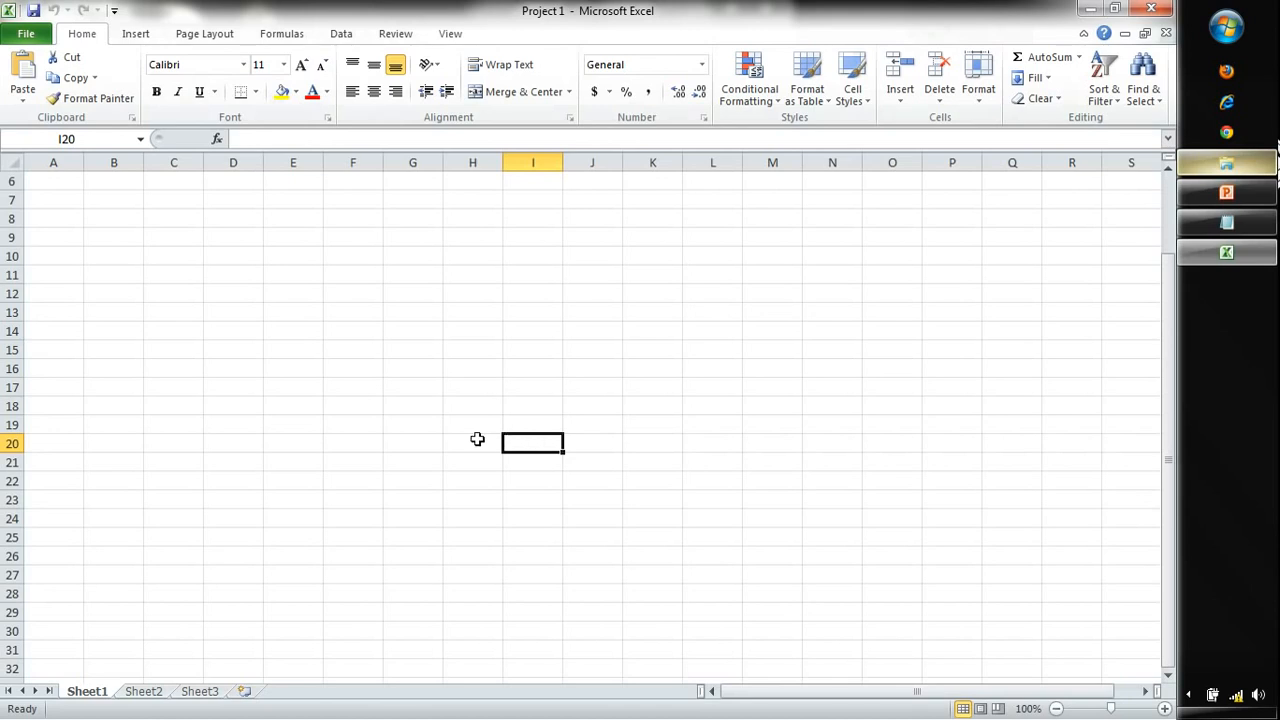
{"action": "key", "text": "alt+Tab"}
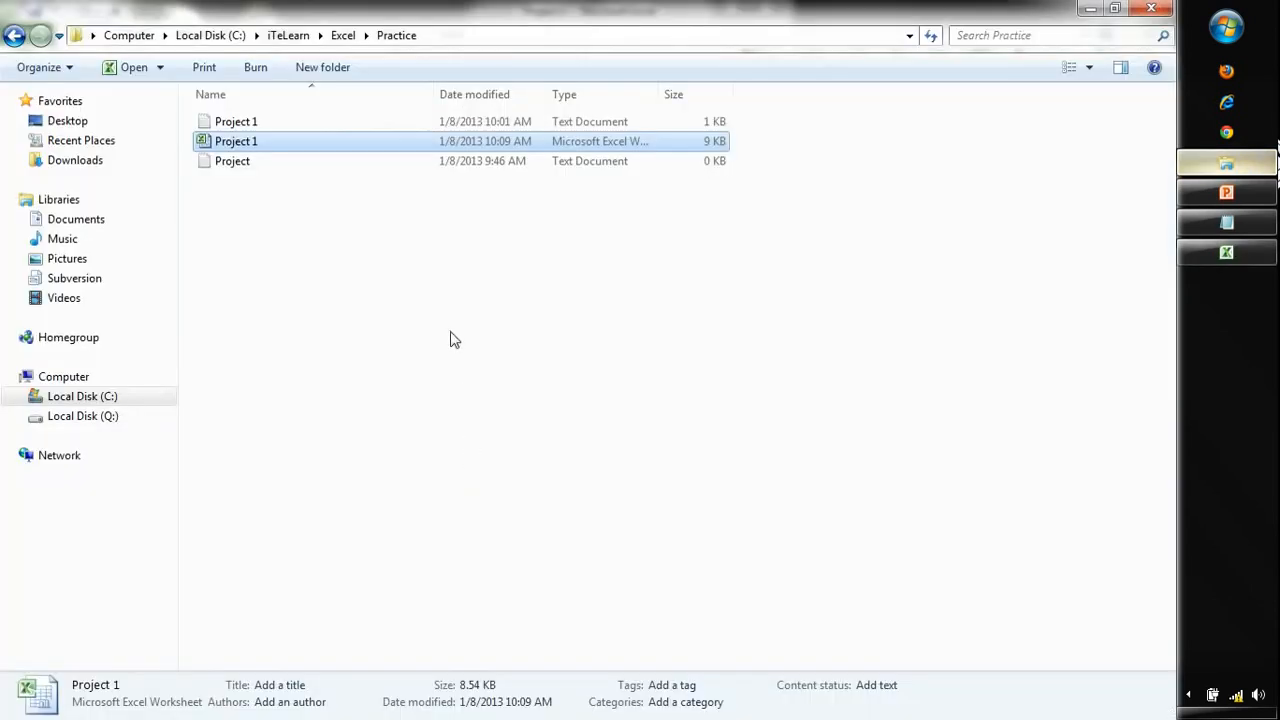
{"action": "right_click", "coordinate": [280, 254]}
{"action": "mouse_move", "coordinate": [383, 558]}
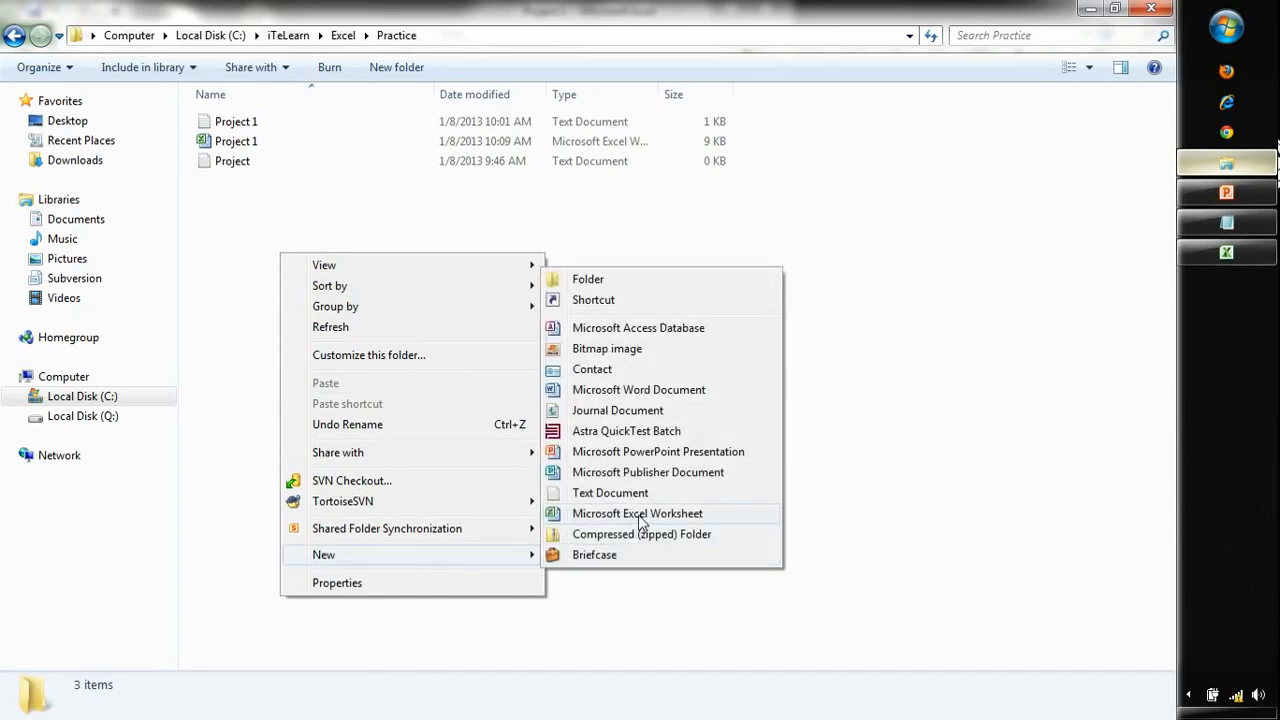
{"action": "key", "text": "alt+Tab"}
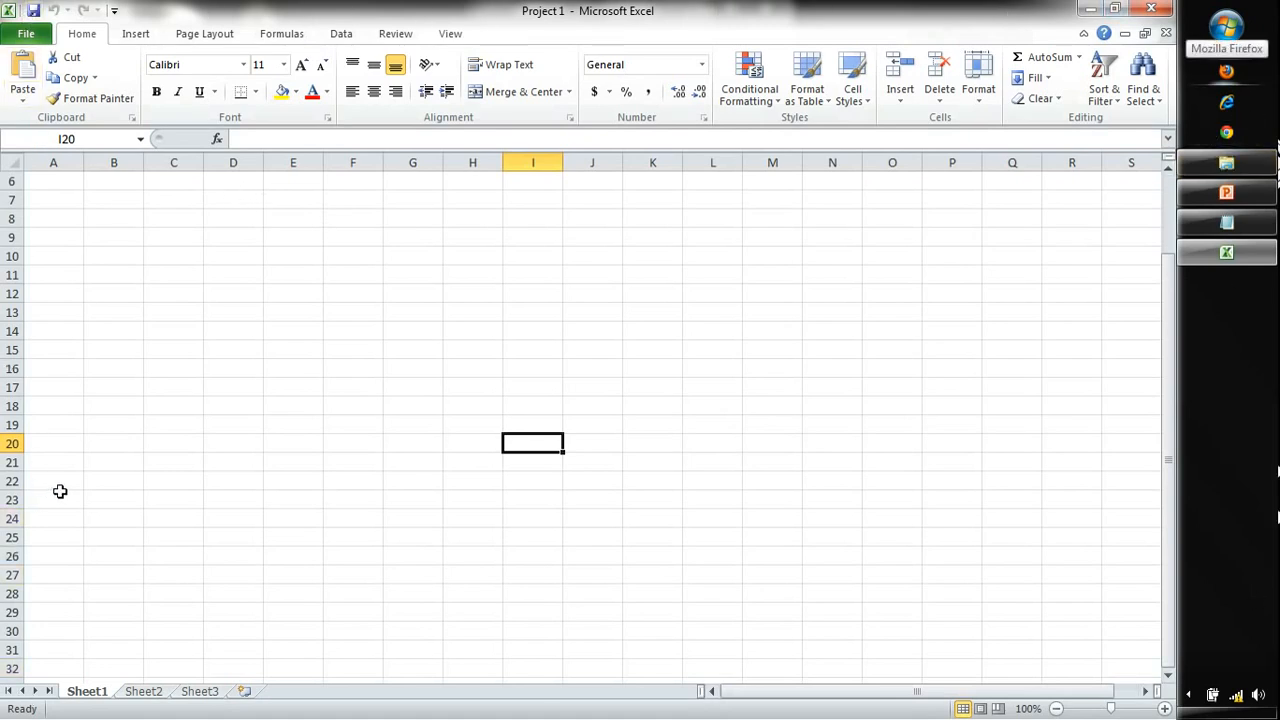
Step: Restore the Excel window from full screen, reposition it and resize it to be narrower and taller over the Practice folder
{"action": "double_click", "coordinate": [1010, 11]}
{"action": "left_click_drag", "start_coordinate": [777, 283], "coordinate": [728, 113]}
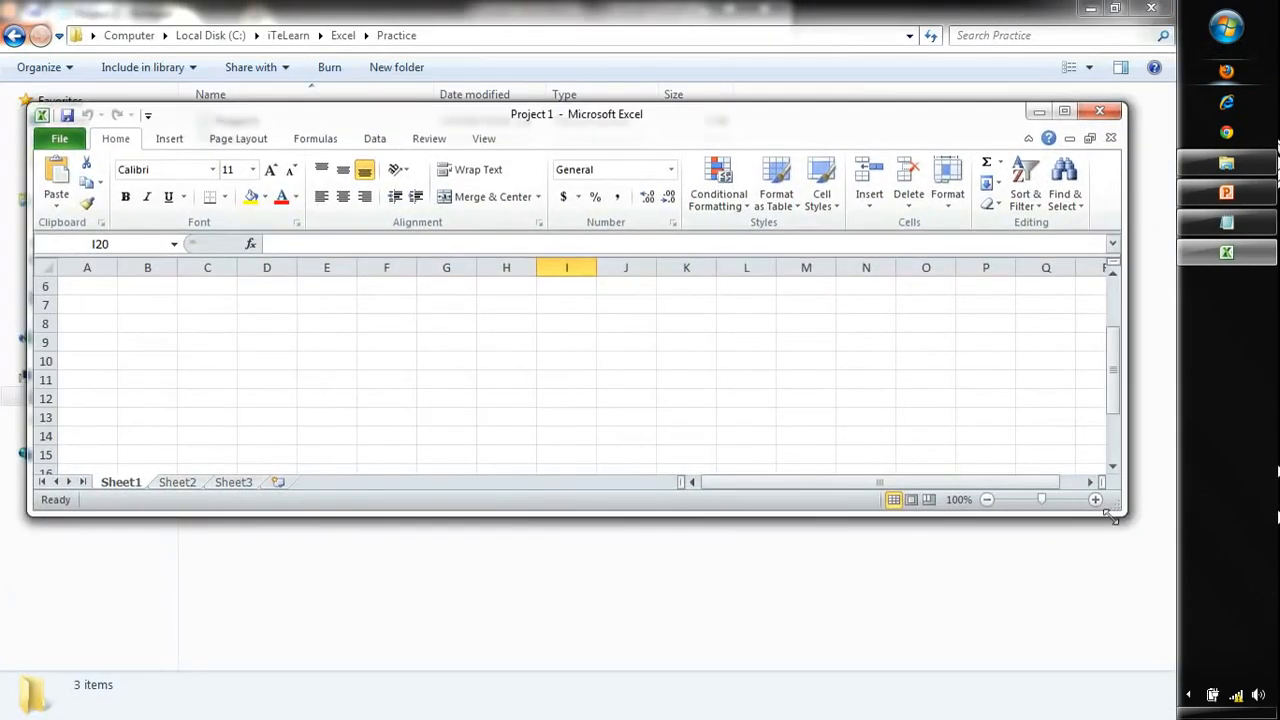
{"action": "left_click_drag", "start_coordinate": [1118, 523], "coordinate": [1012, 652]}
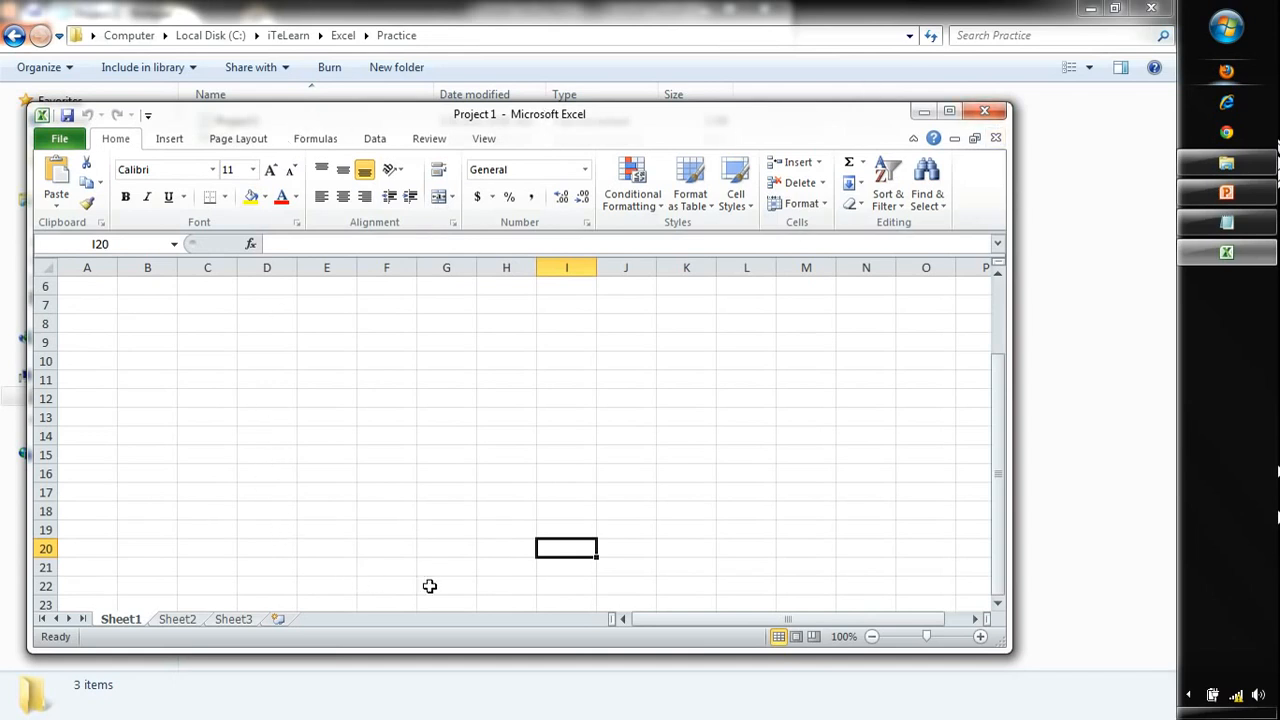
Step: View Sheet2 and Sheet3 of the Project 1 workbook
{"action": "left_click", "coordinate": [170, 620]}
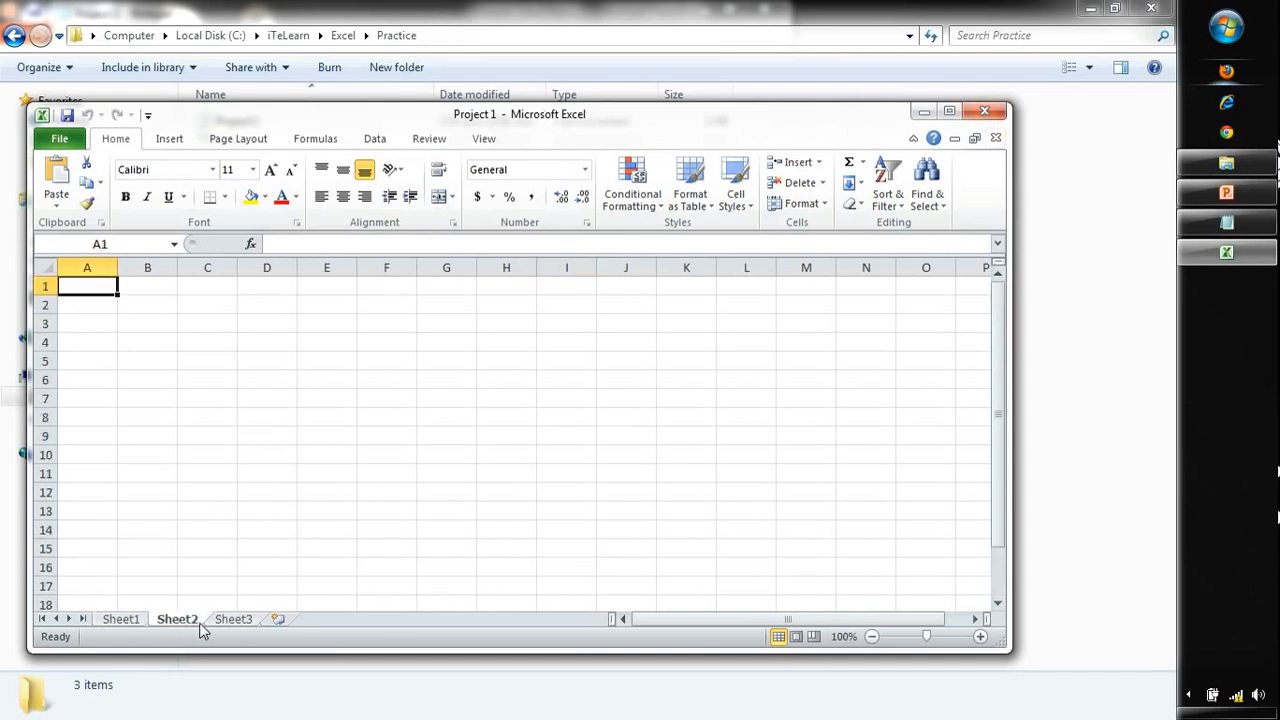
{"action": "left_click", "coordinate": [228, 620]}
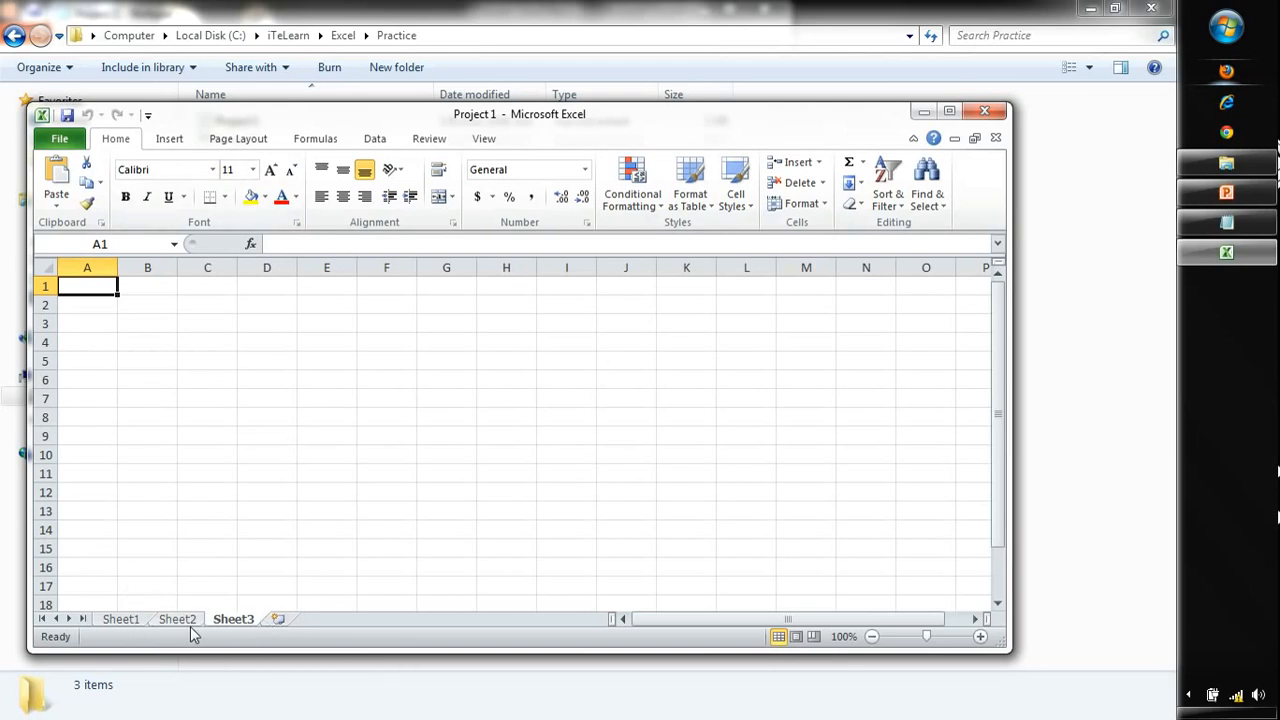
Step: Rename Sheet1 of the Project 1 workbook to Guests
{"action": "left_click", "coordinate": [121, 620]}
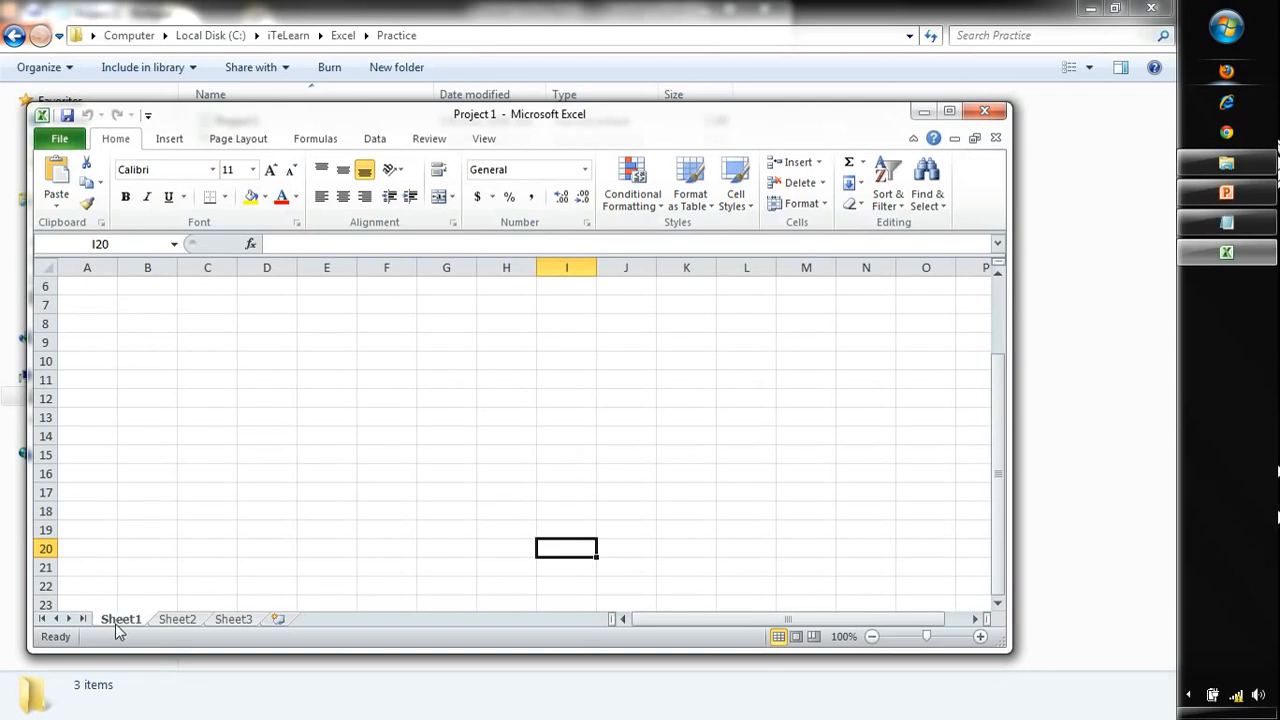
{"action": "right_click", "coordinate": [118, 625]}
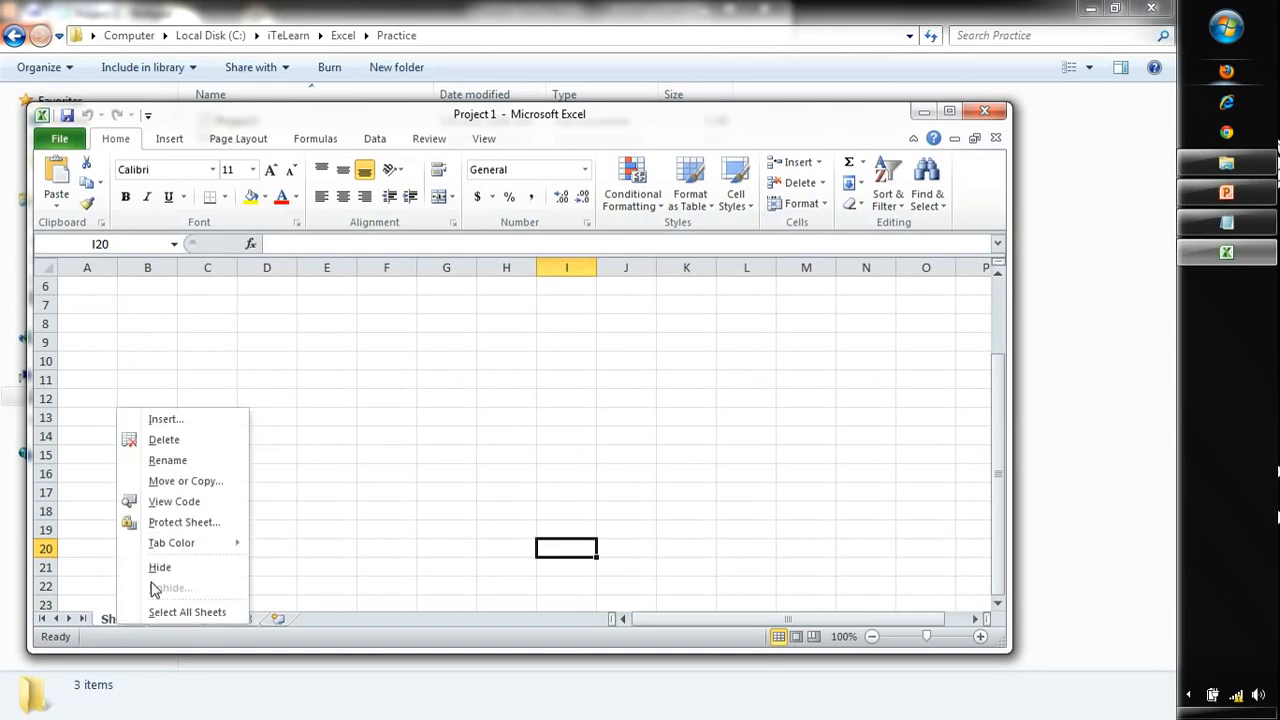
{"action": "left_click", "coordinate": [172, 461]}
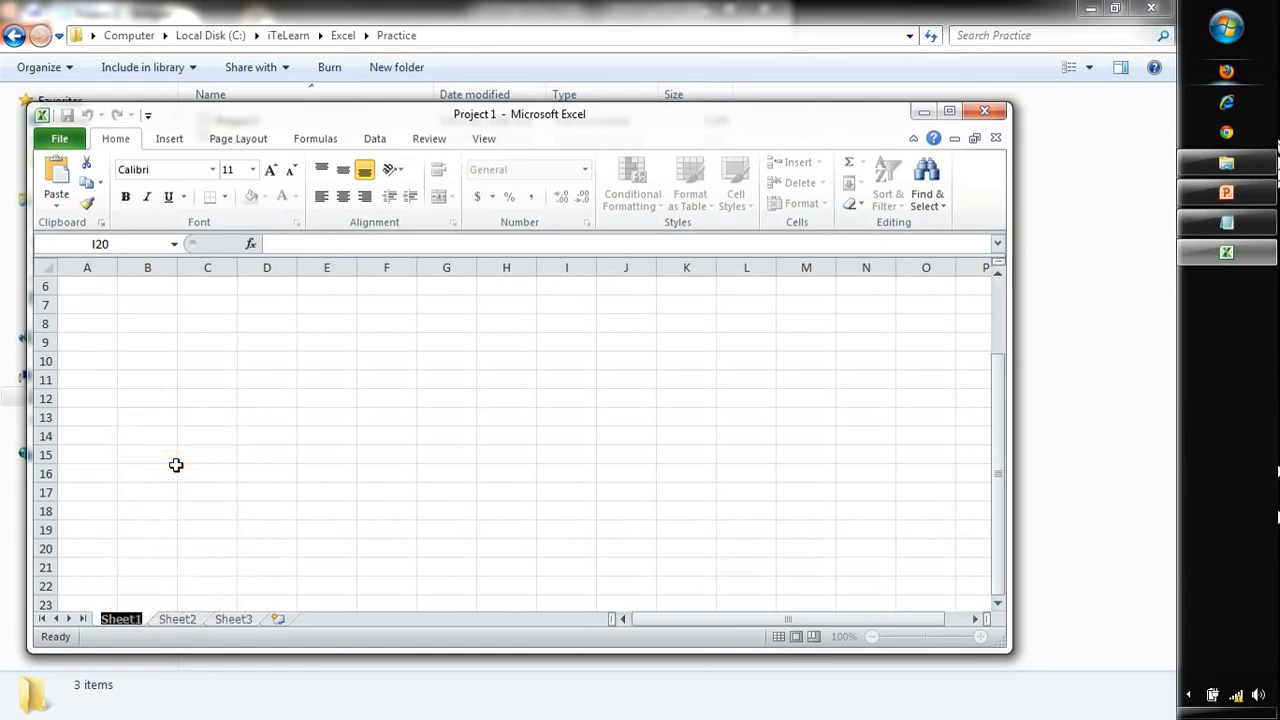
{"action": "type", "text": "Guests"}
{"action": "key", "text": "Return"}
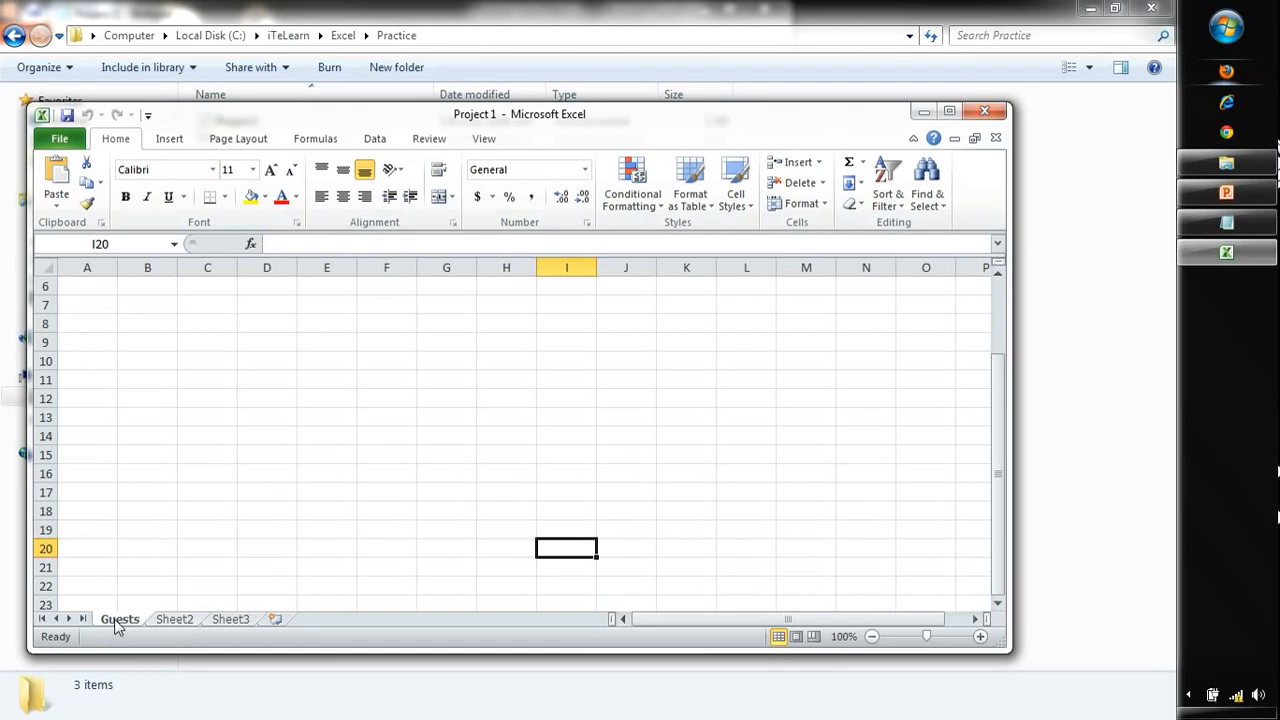
Step: Arrange the Project 1 notes and the Excel workbook side by side, notes on the left half and workbook on the right
{"action": "scroll", "coordinate": [154, 449], "scroll_direction": "up", "scroll_amount": 2}
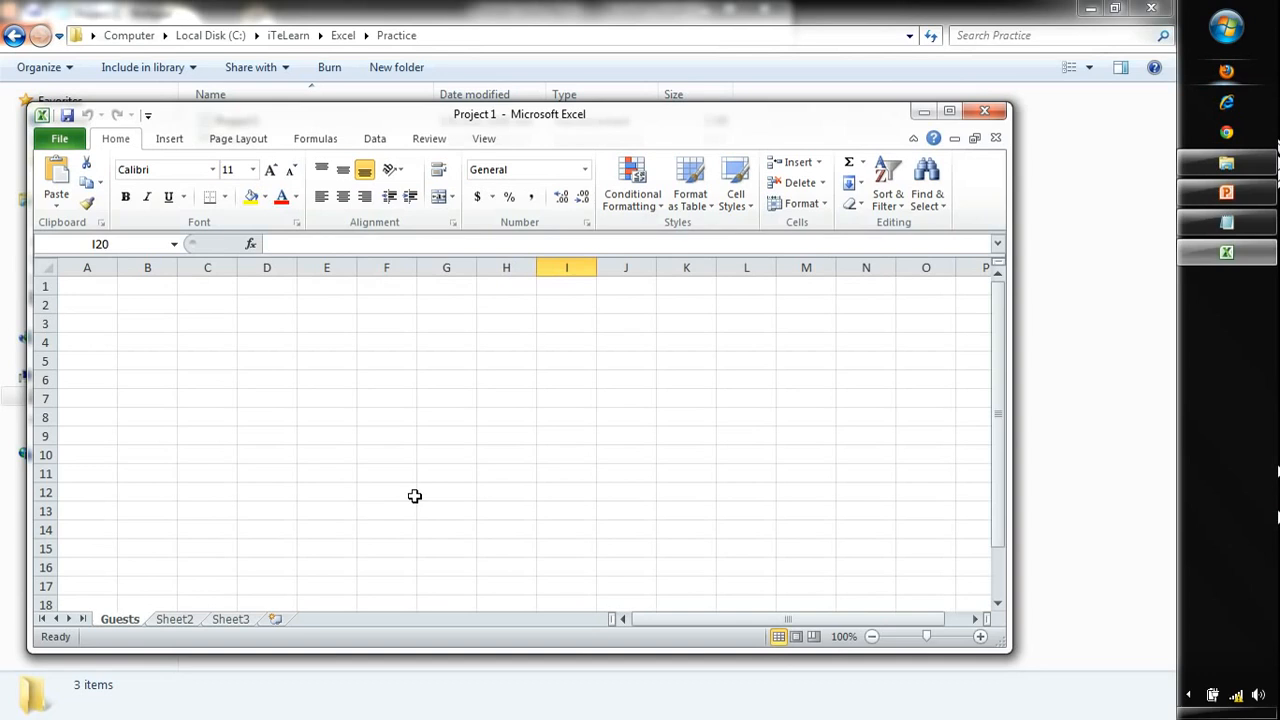
{"action": "left_click_drag", "start_coordinate": [263, 119], "coordinate": [520, 97]}
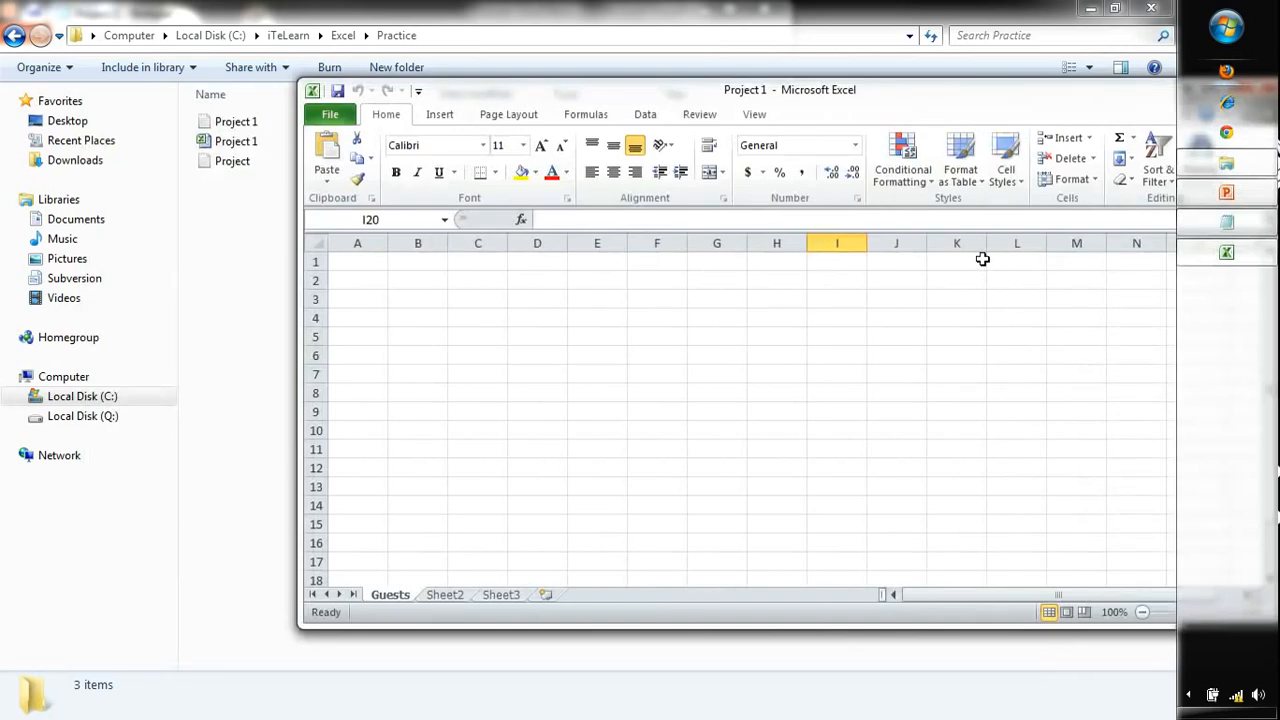
{"action": "key", "text": "super+Right"}
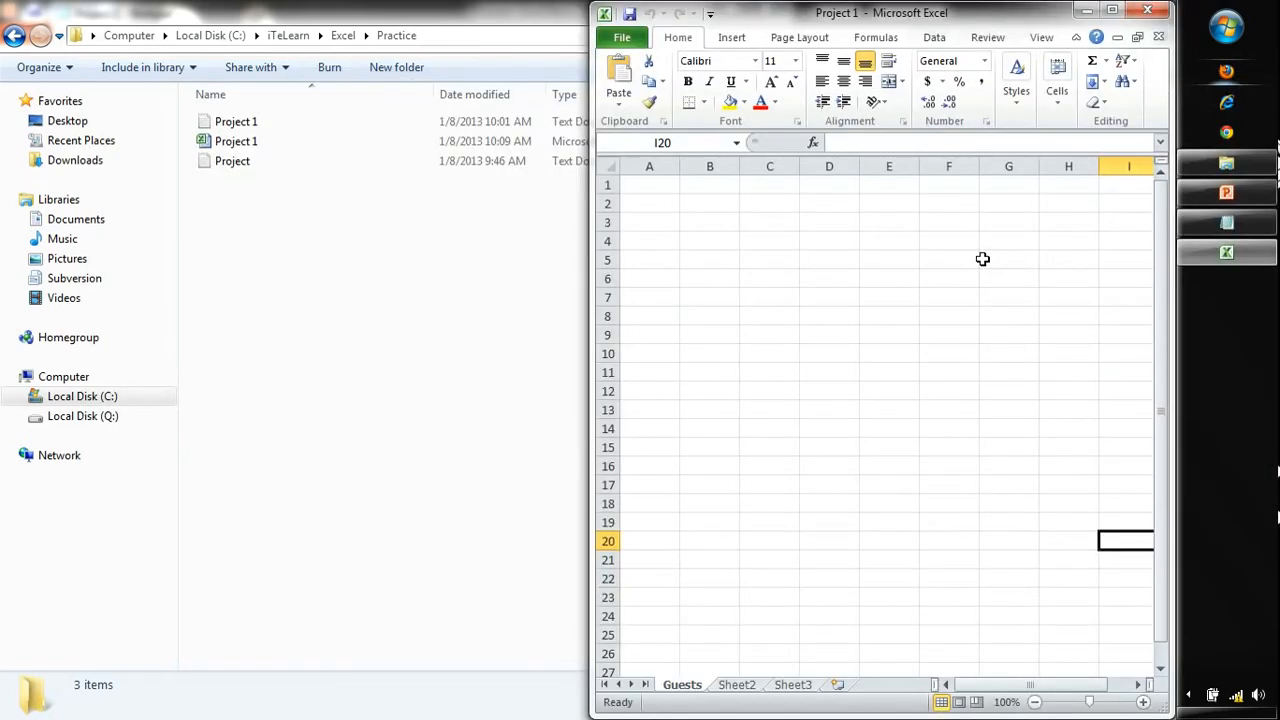
{"action": "left_click", "coordinate": [1216, 223]}
{"action": "key", "text": "super+Left"}
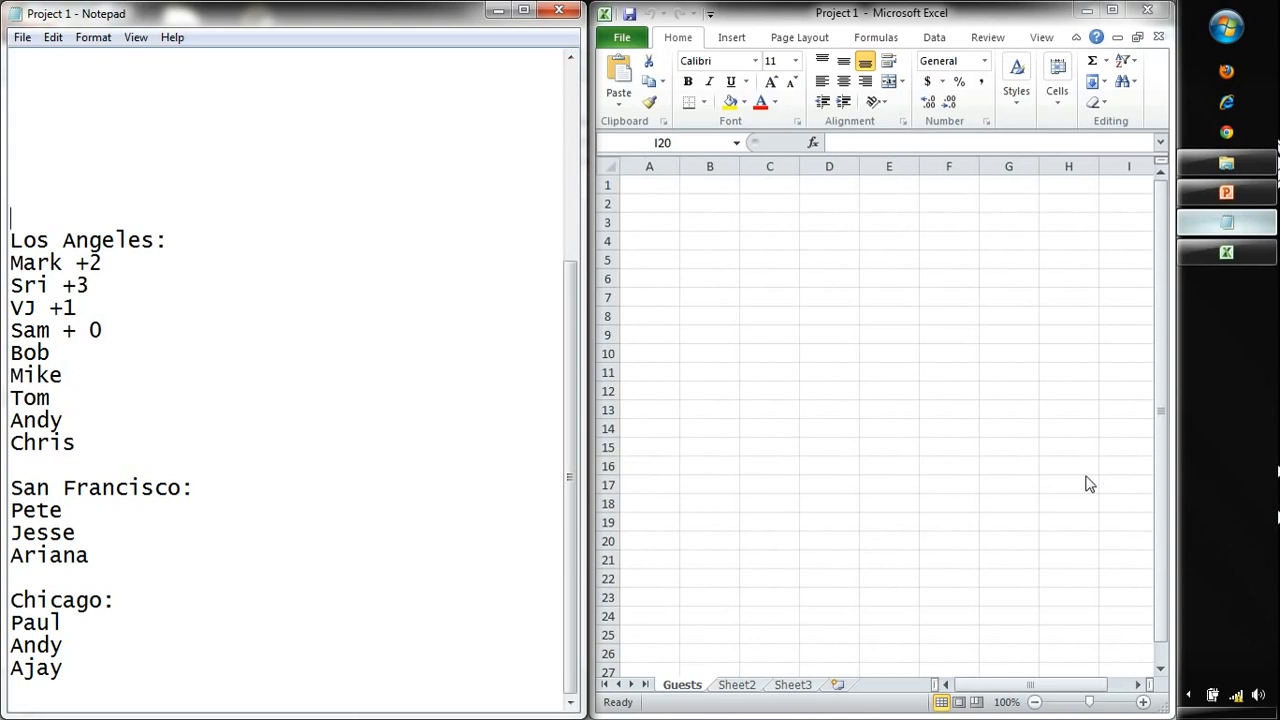
{"action": "left_click", "coordinate": [652, 181]}
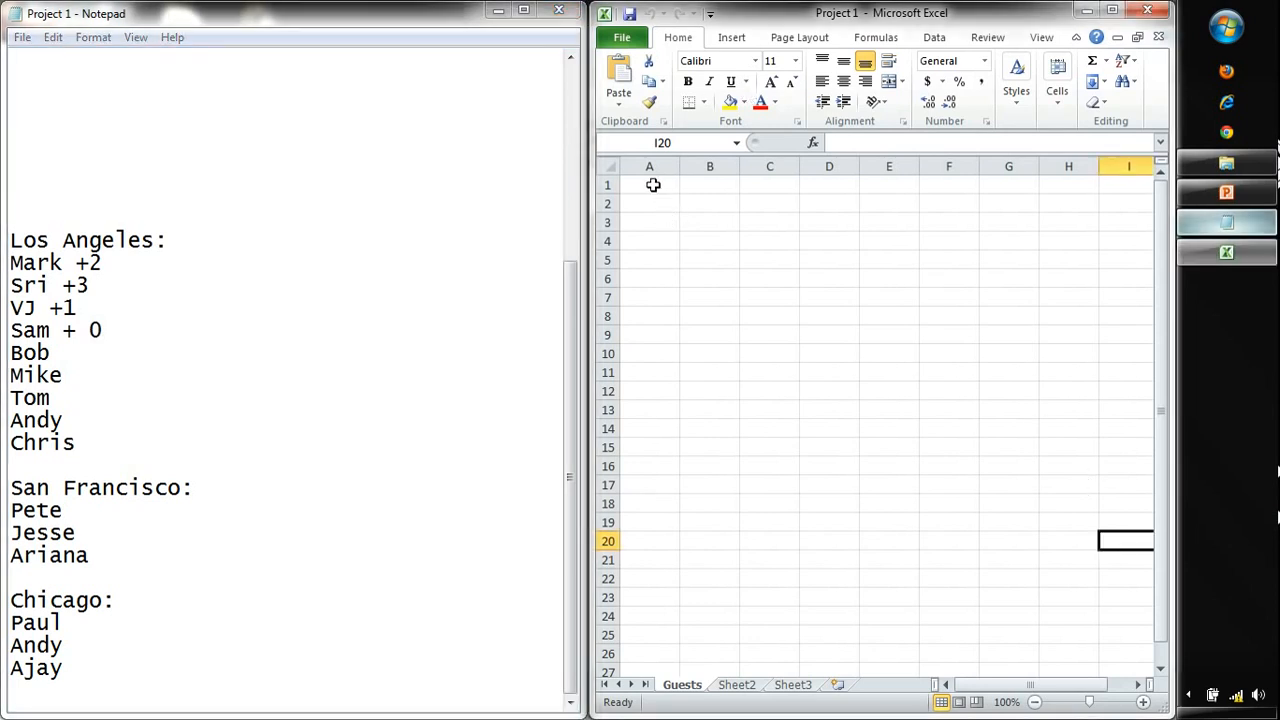
{"action": "left_click", "coordinate": [652, 185]}
{"action": "left_click_drag", "start_coordinate": [652, 185], "coordinate": [1077, 420]}
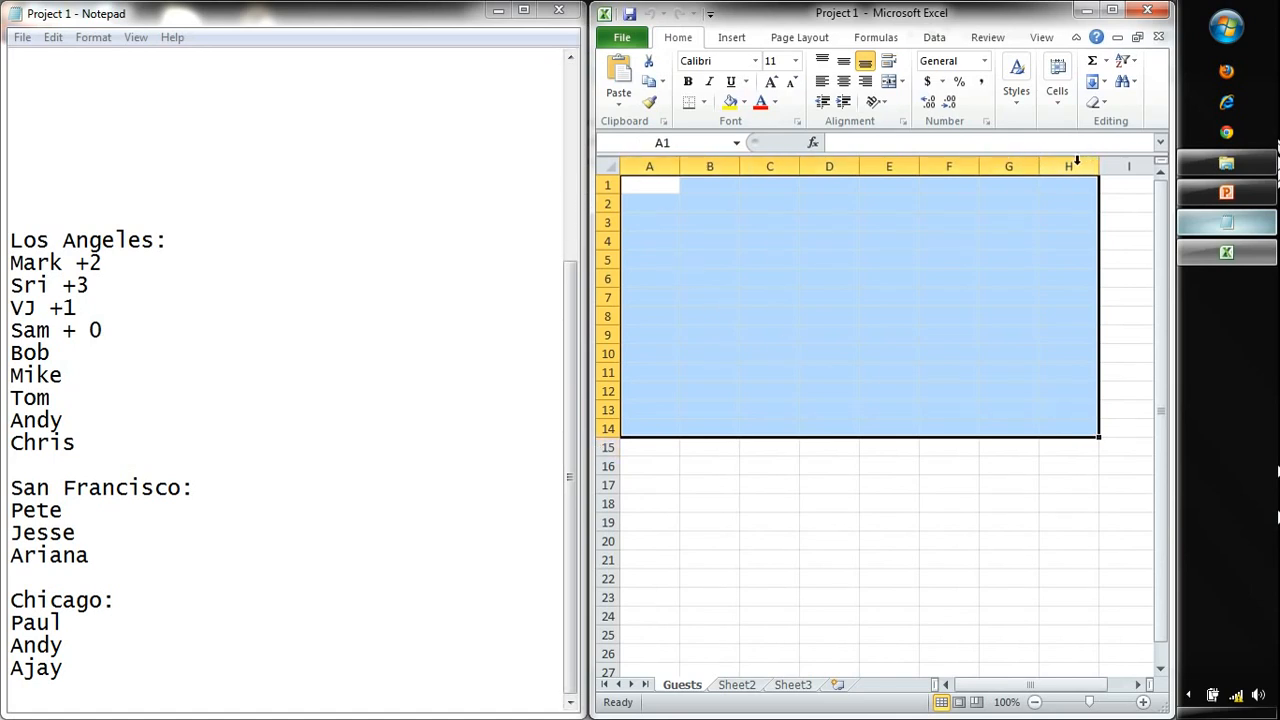
{"action": "left_click", "coordinate": [709, 222]}
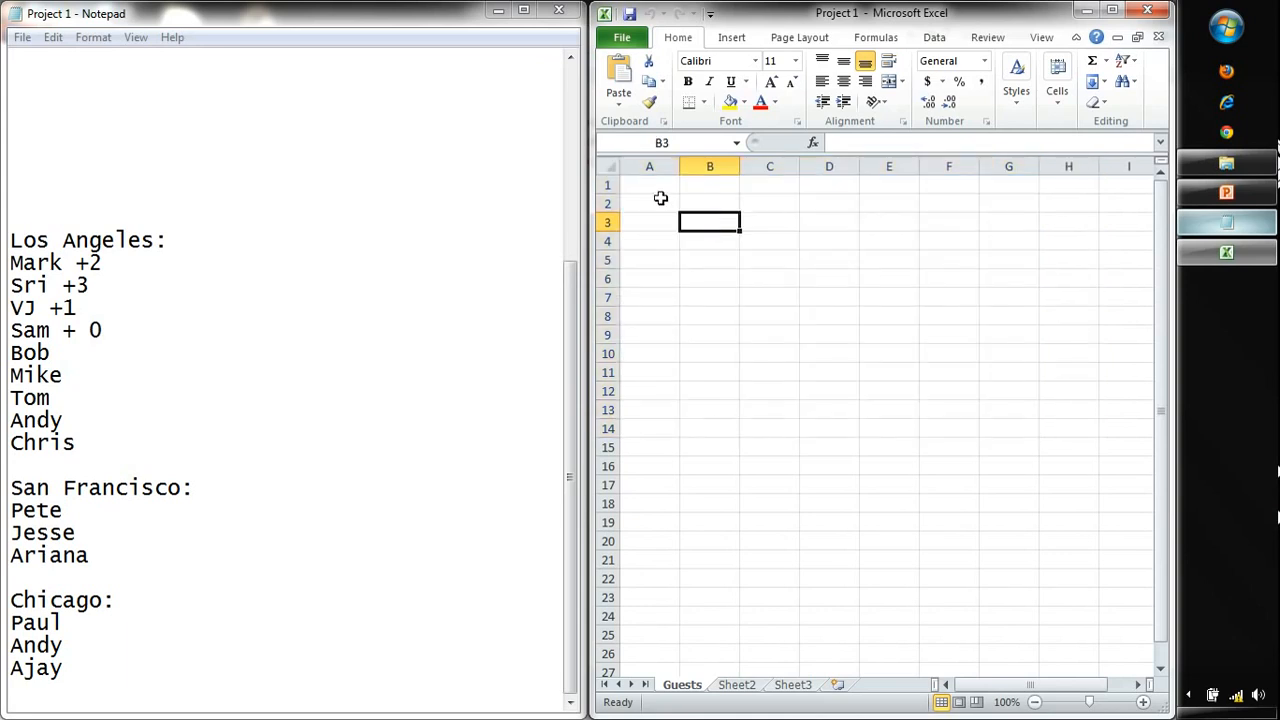
{"action": "left_click", "coordinate": [659, 199]}
{"action": "left_click", "coordinate": [669, 187]}
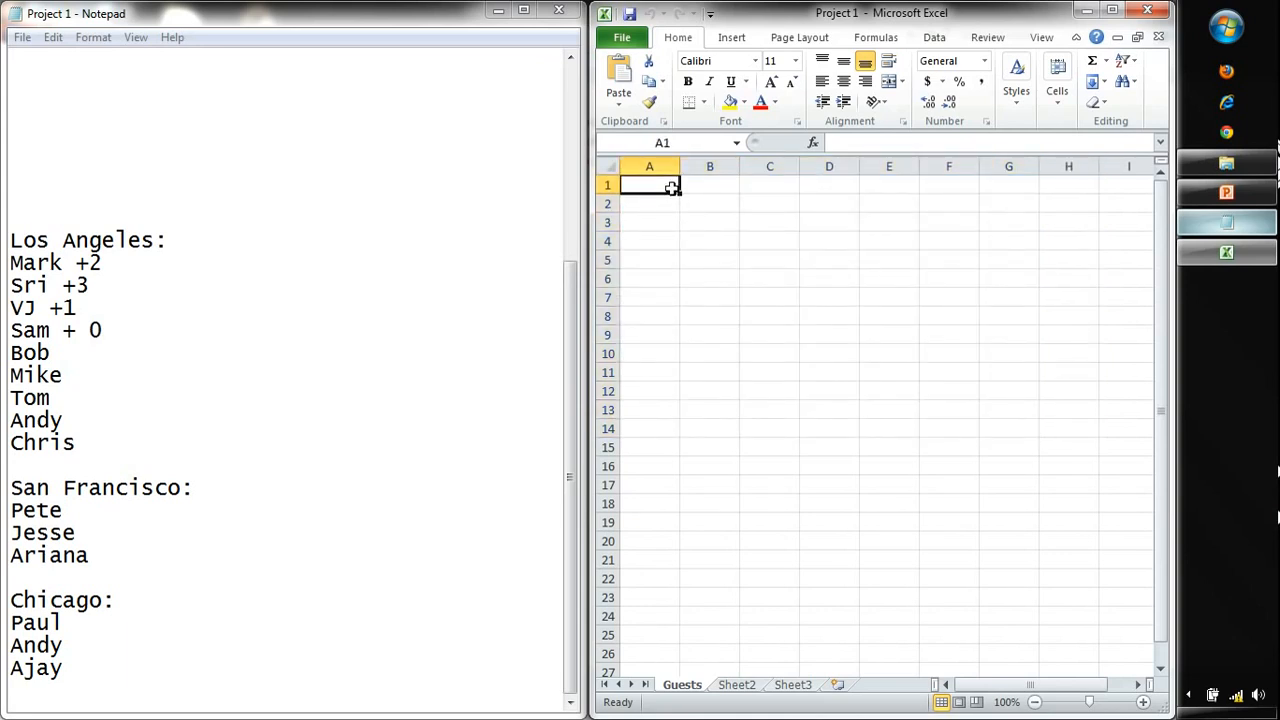
Step: Copy the Los Angeles guest list with its heading from the notes, and enter the placeholder text sdfsdfsdf in cell A1
{"action": "left_click_drag", "start_coordinate": [91, 440], "coordinate": [5, 240]}
{"action": "key", "text": "ctrl+c"}
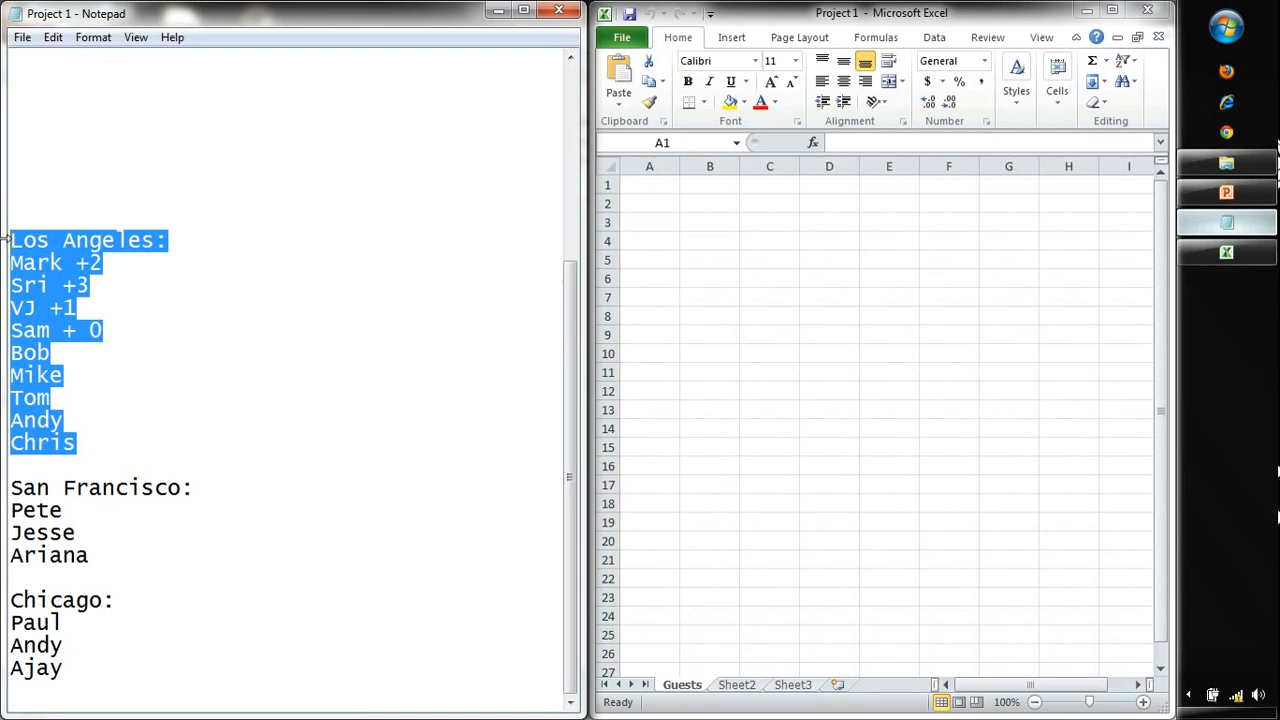
{"action": "left_click", "coordinate": [655, 180]}
{"action": "type", "text": "sdfsdfsdf"}
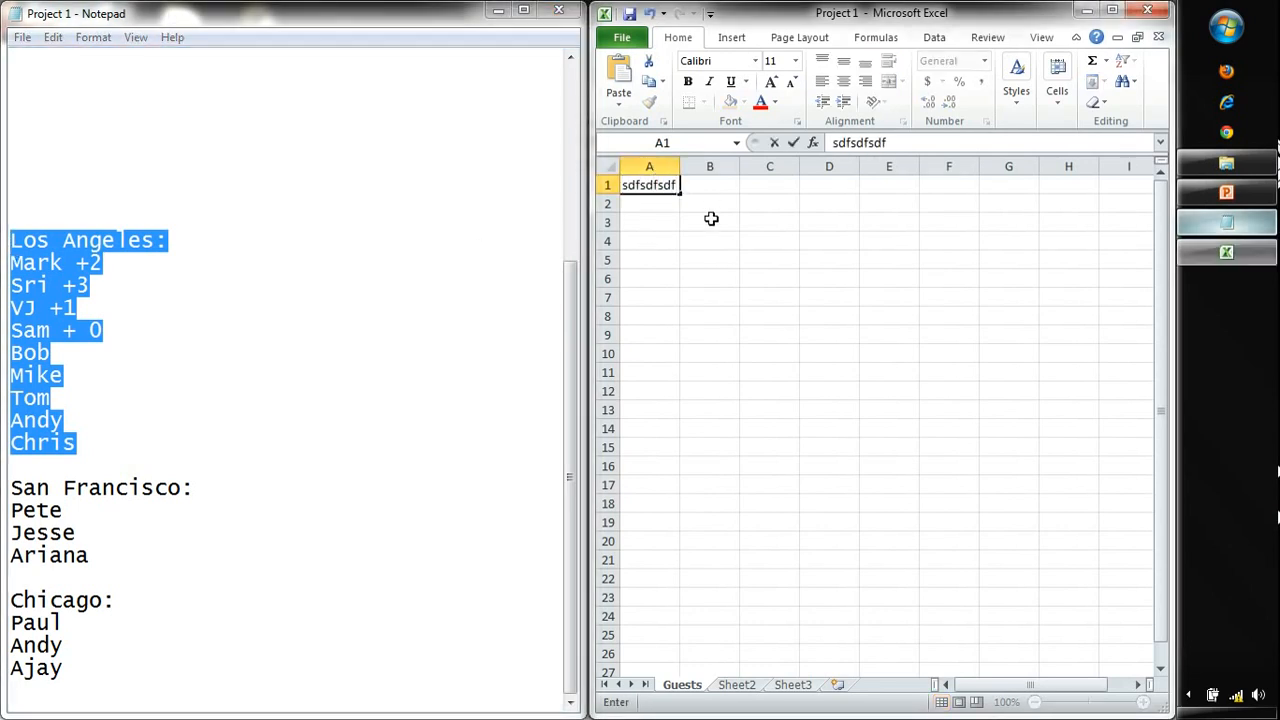
{"action": "key", "text": "Return"}
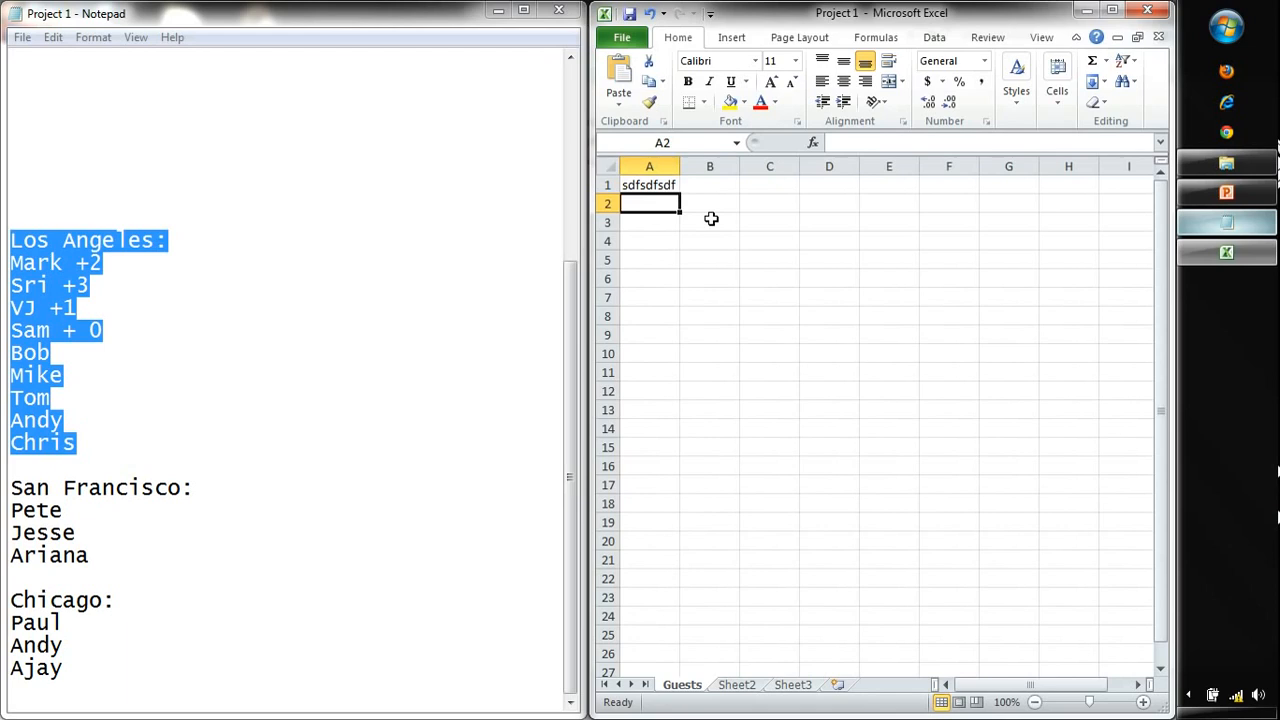
Step: Paste the copied Los Angeles guest list as text inside cell A2 and widen column A to fit it
{"action": "double_click", "coordinate": [648, 205]}
{"action": "key", "text": "ctrl+v"}
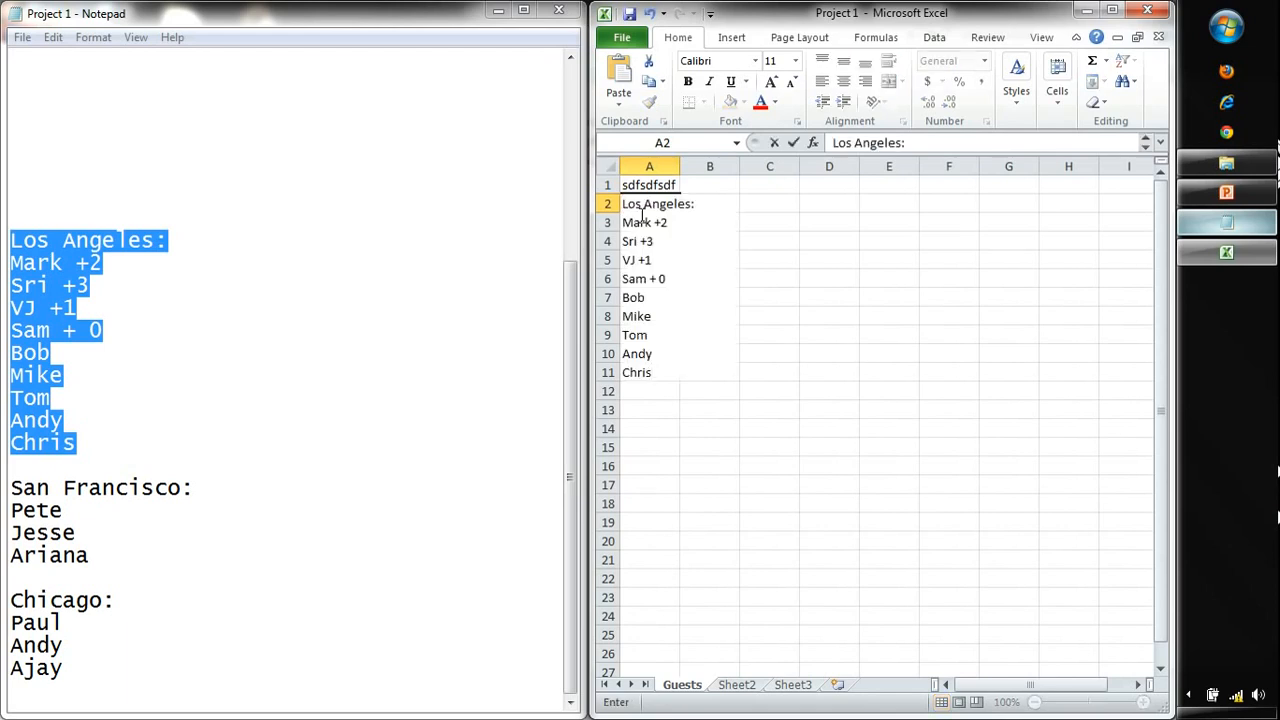
{"action": "key", "text": "Return"}
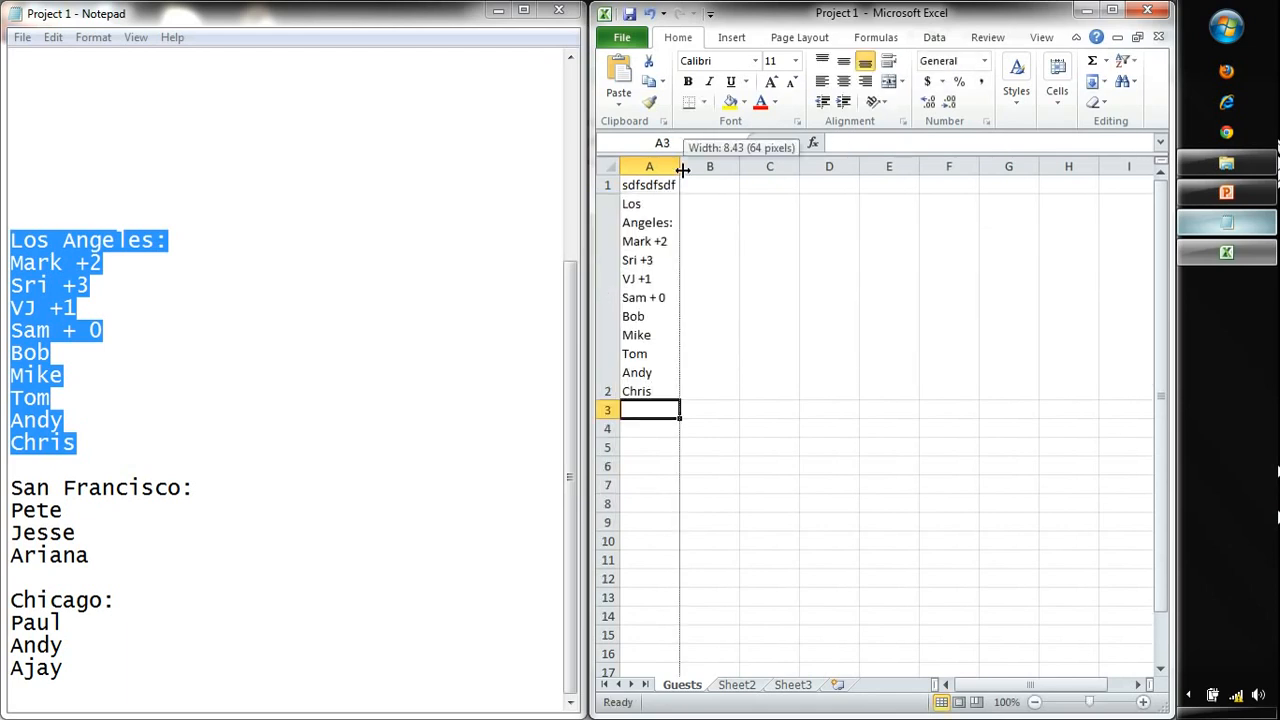
{"action": "left_click_drag", "start_coordinate": [680, 166], "coordinate": [760, 166]}
{"action": "left_click", "coordinate": [186, 345]}
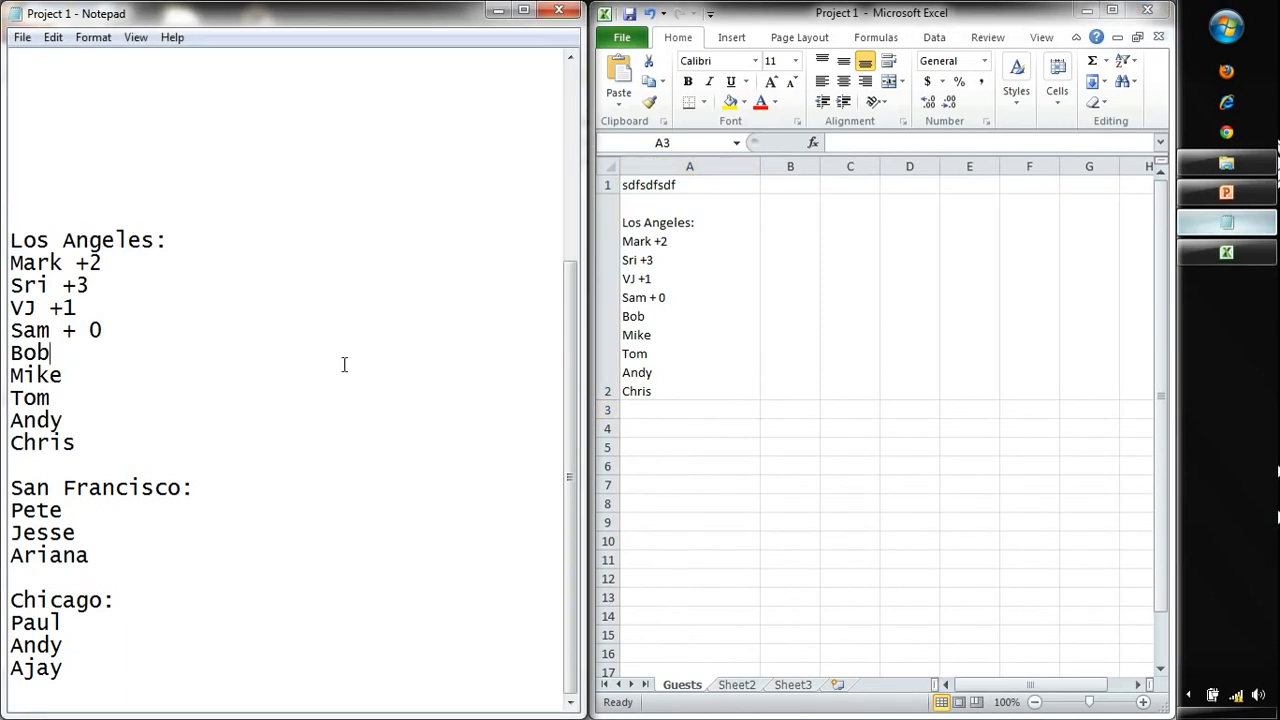
{"action": "left_click", "coordinate": [715, 316]}
{"action": "left_click", "coordinate": [727, 301]}
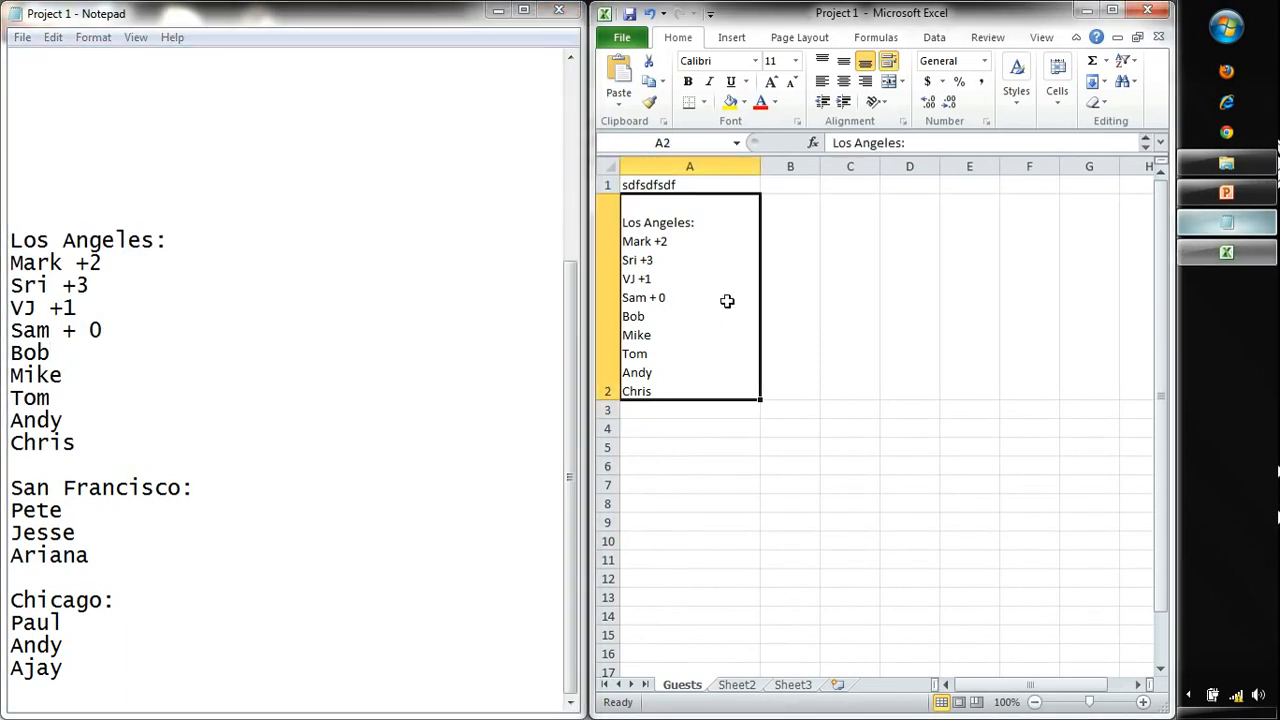
{"action": "left_click", "coordinate": [810, 291]}
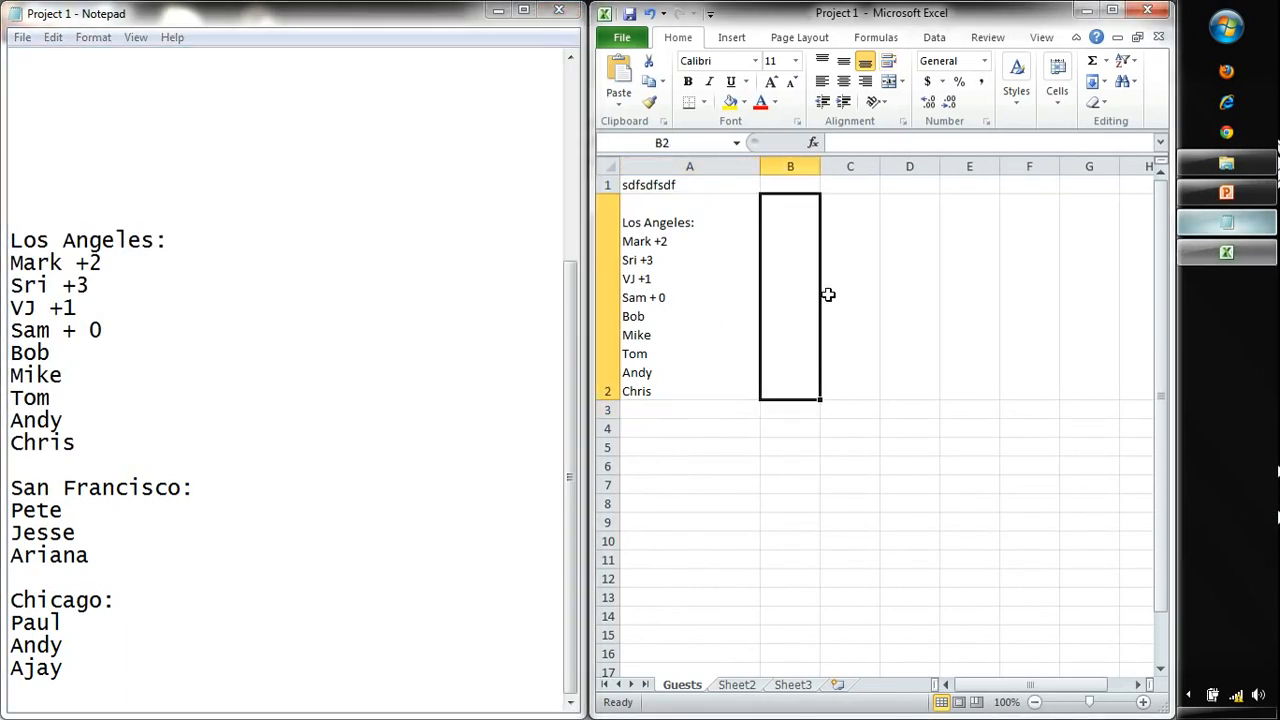
{"action": "left_click", "coordinate": [835, 293]}
{"action": "left_click", "coordinate": [903, 274]}
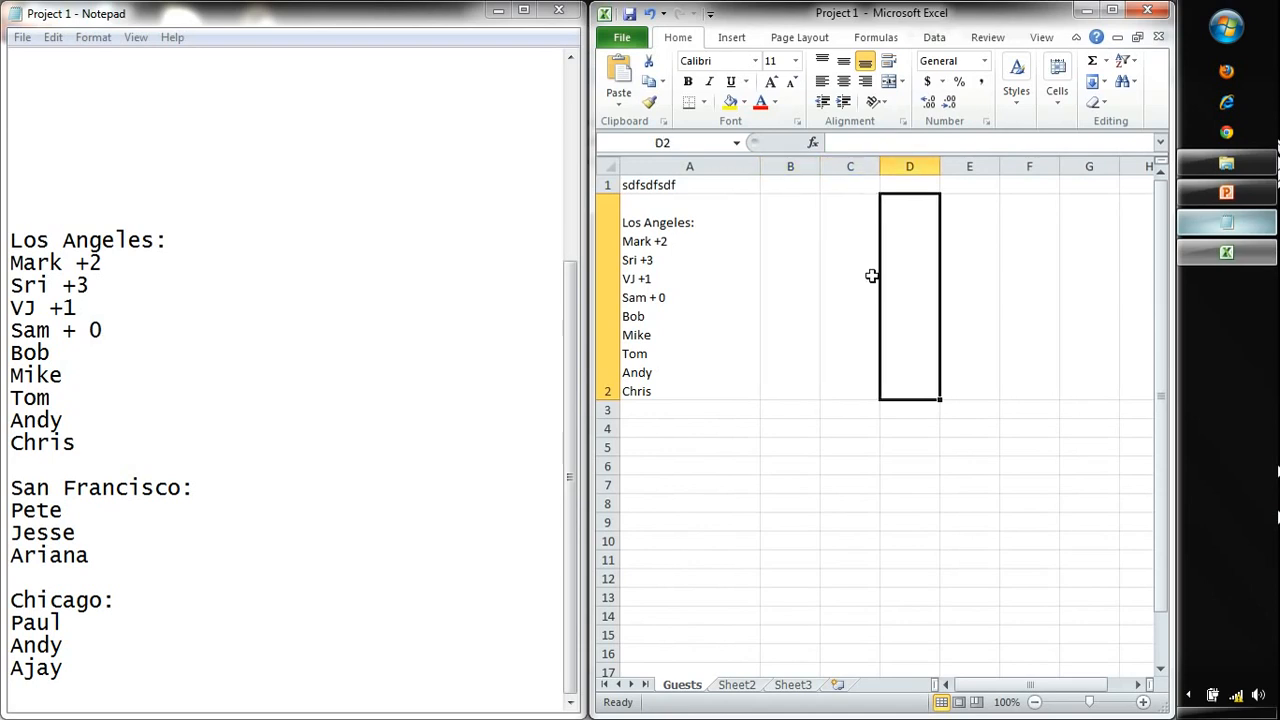
{"action": "left_click", "coordinate": [864, 279]}
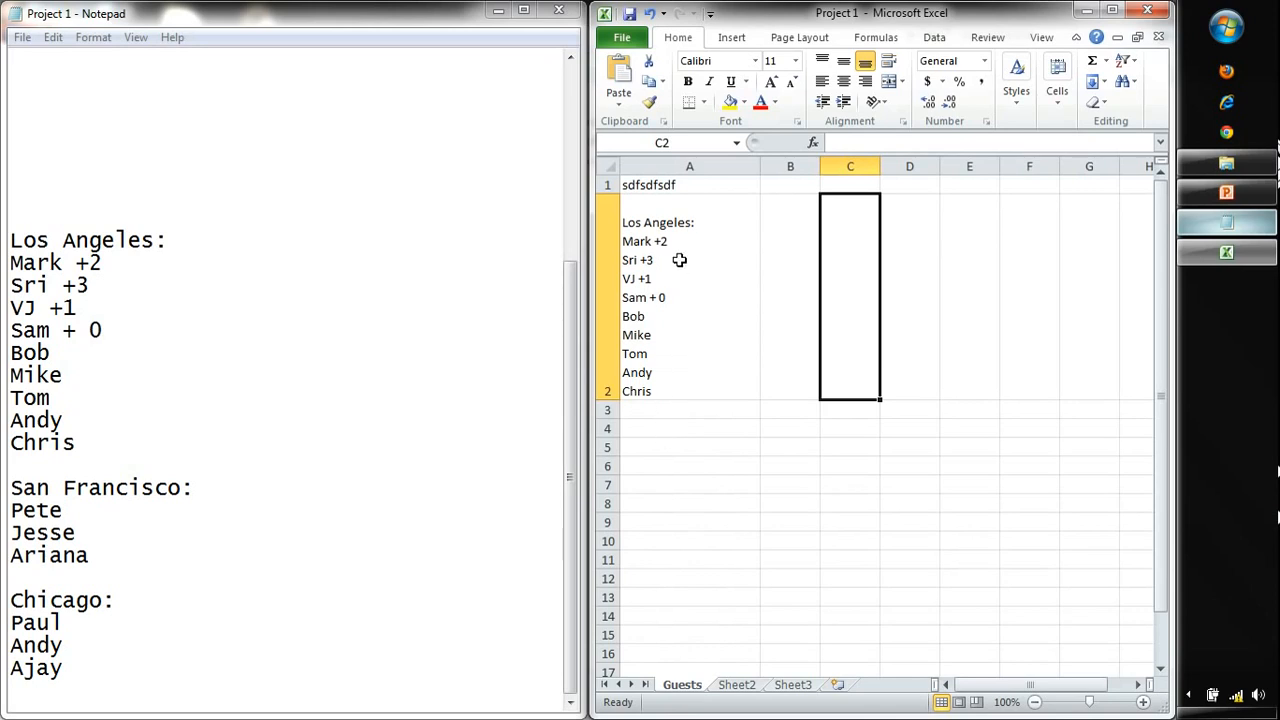
Step: Replace the placeholder in cell A1 with the column heading Guest Name and select the heading row
{"action": "left_click", "coordinate": [690, 180]}
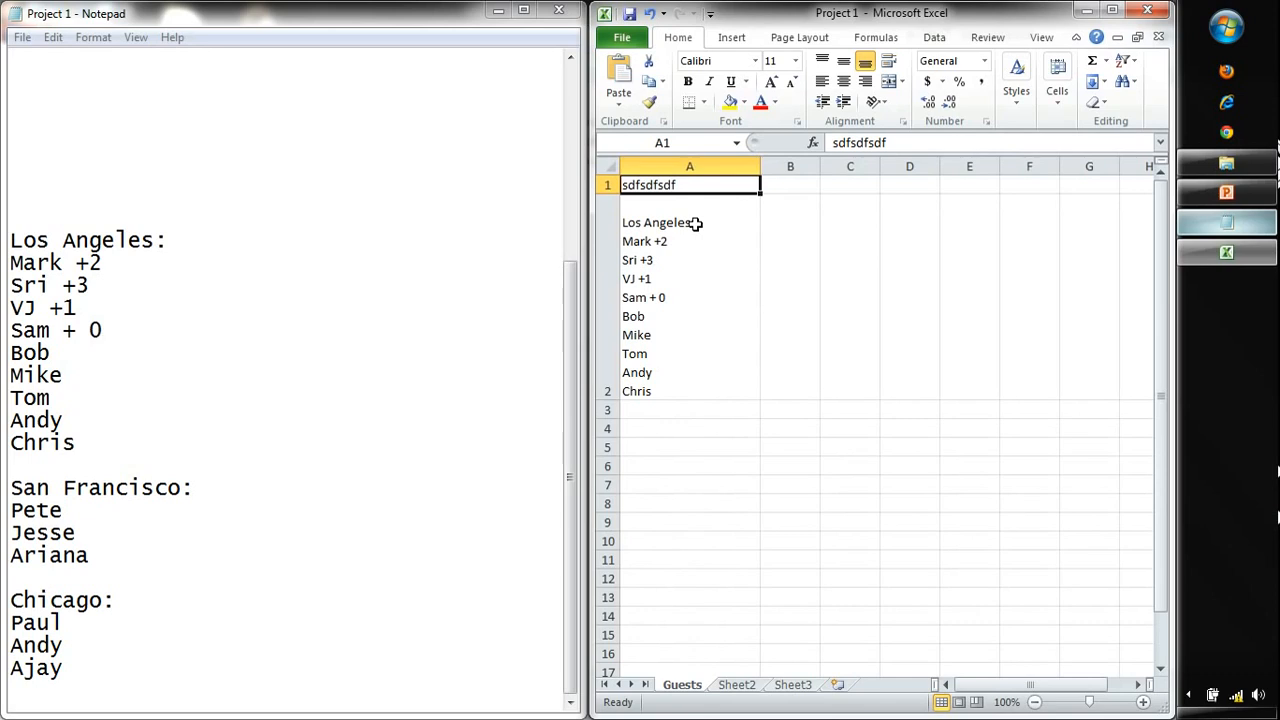
{"action": "type", "text": "Guest "}
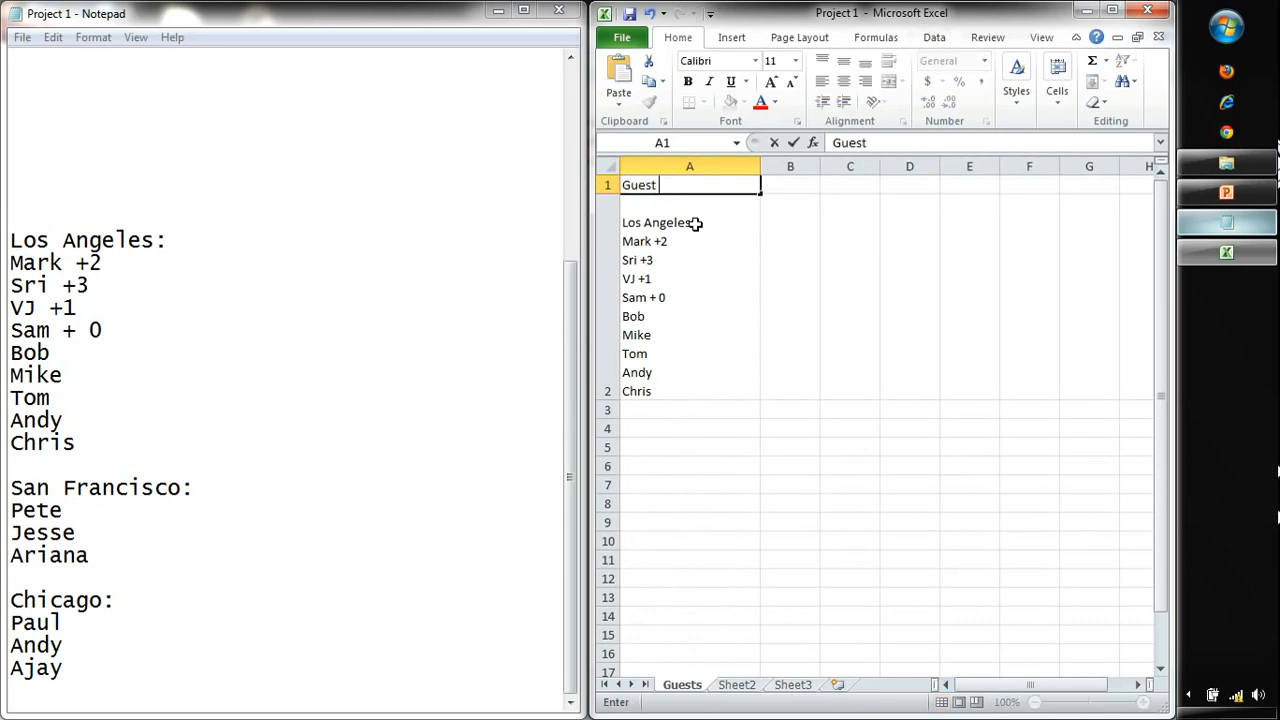
{"action": "type", "text": "Name"}
{"action": "key", "text": "Return"}
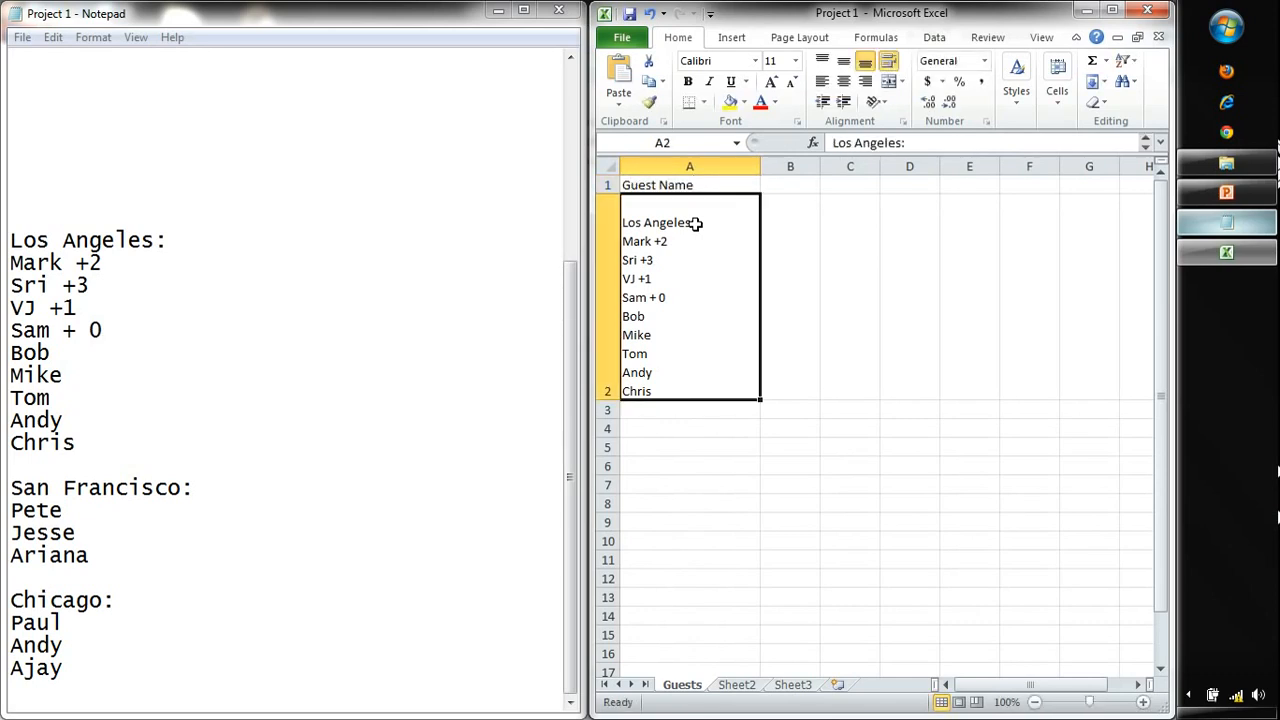
{"action": "left_click", "coordinate": [609, 185]}
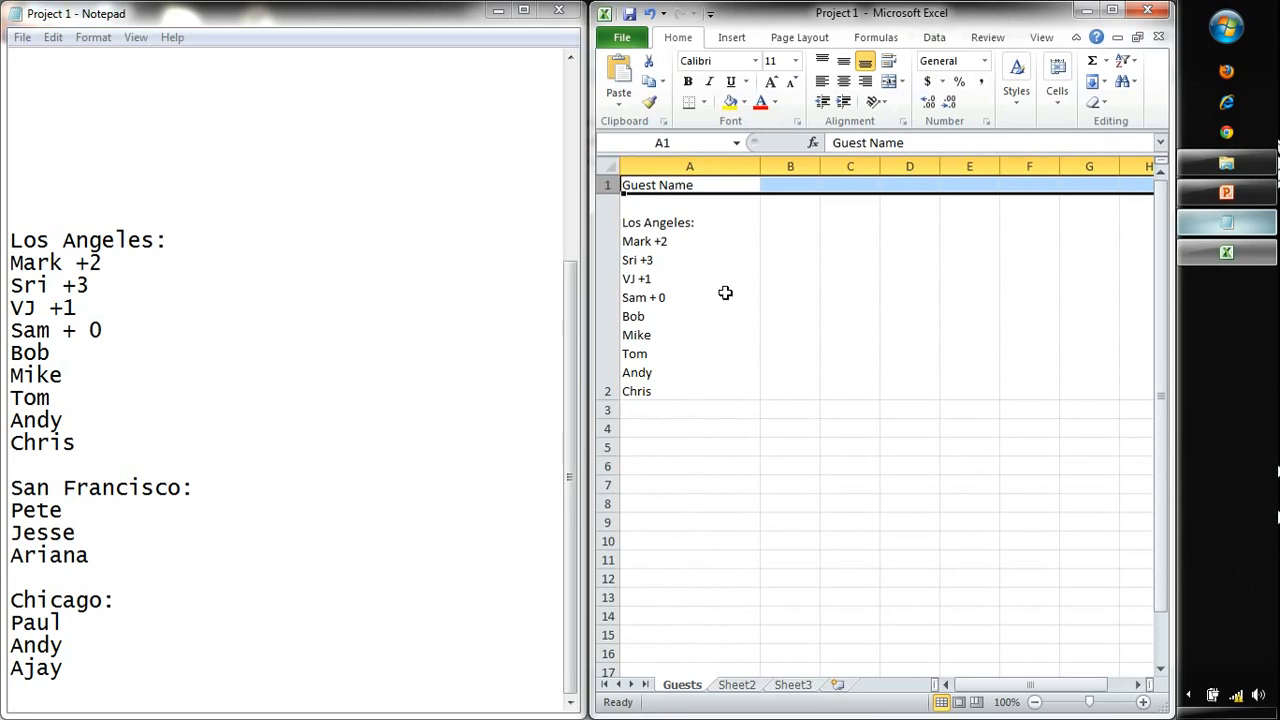
Step: Enter the column headings Location in cell B1 and Email in cell C1
{"action": "left_click", "coordinate": [781, 185]}
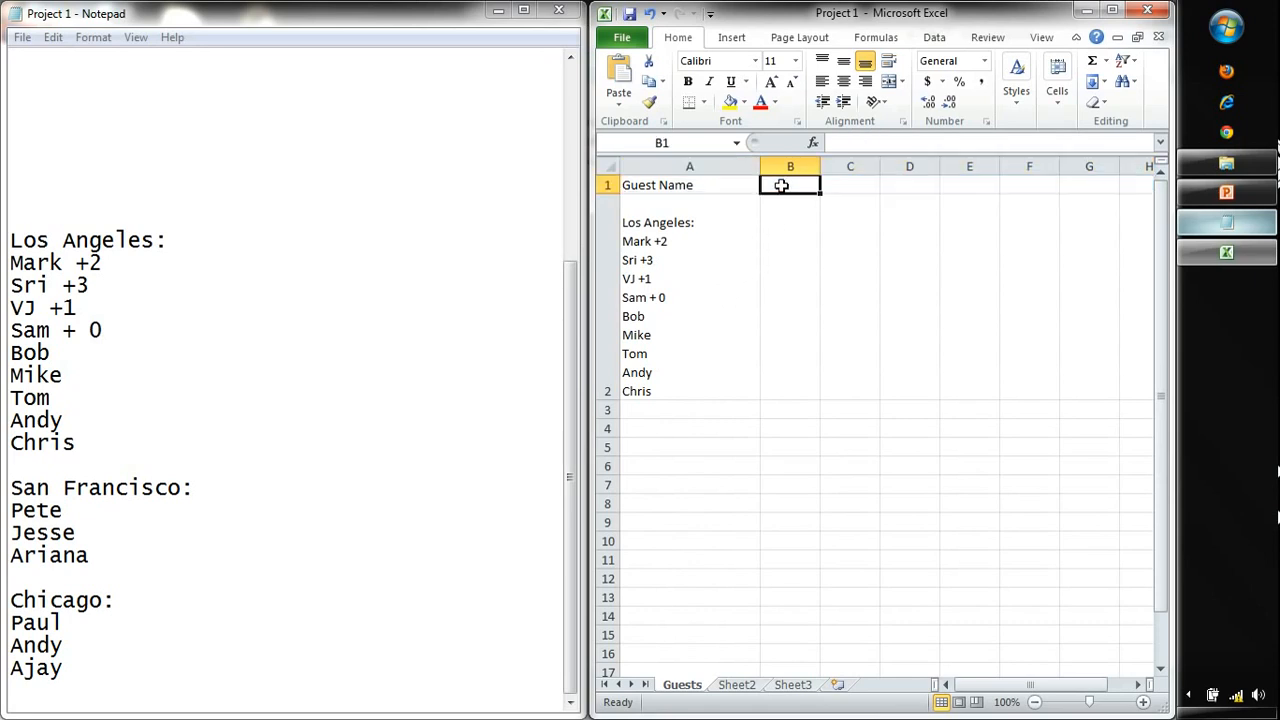
{"action": "type", "text": "Location"}
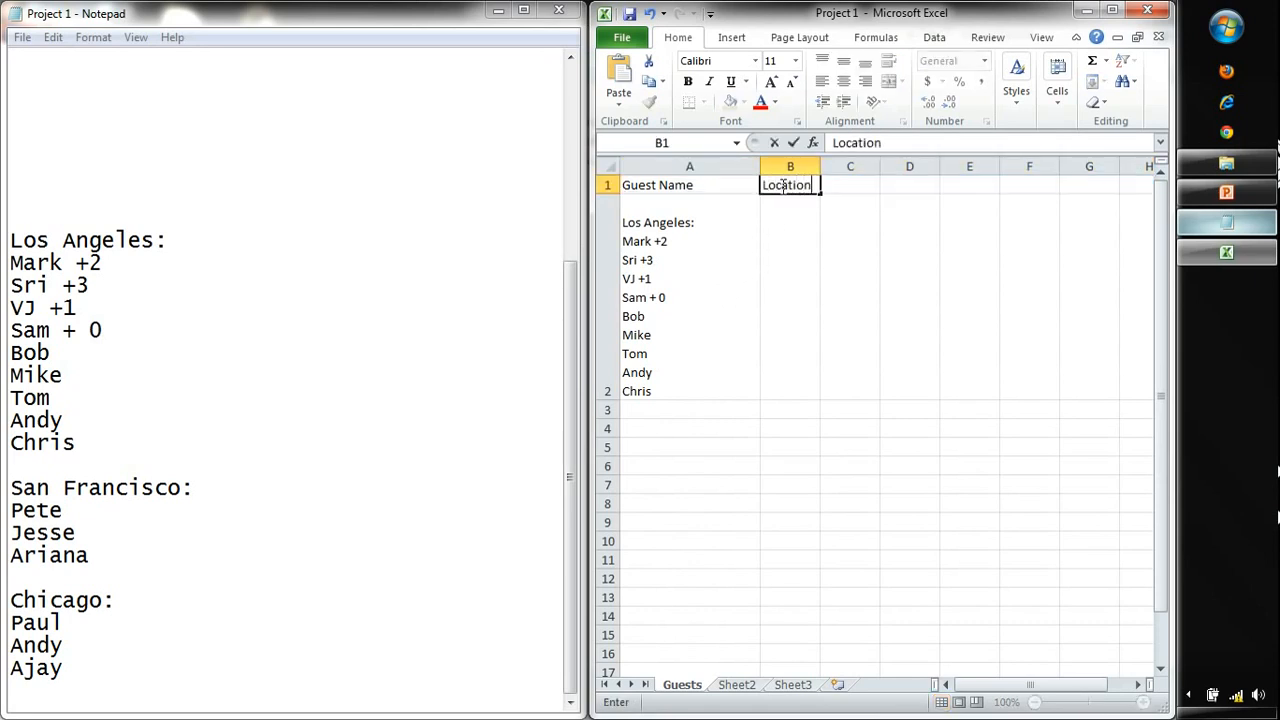
{"action": "key", "text": "Return"}
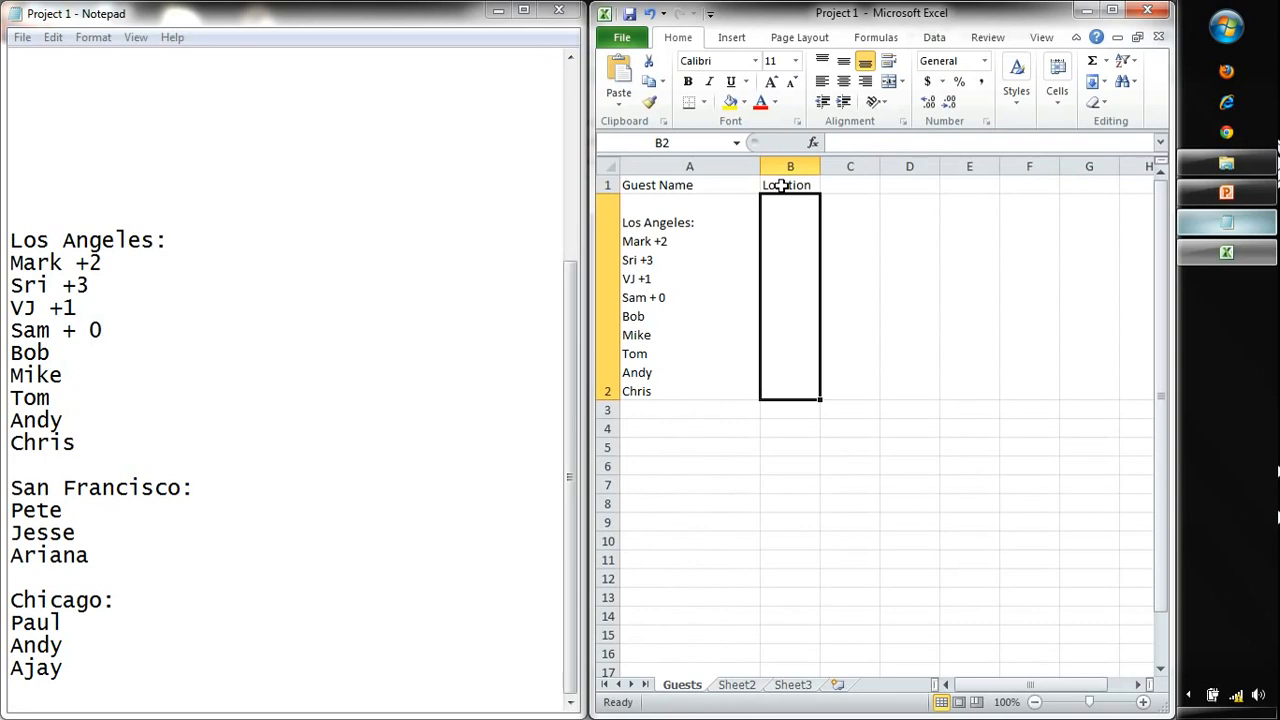
{"action": "key", "text": "Right"}
{"action": "key", "text": "Up"}
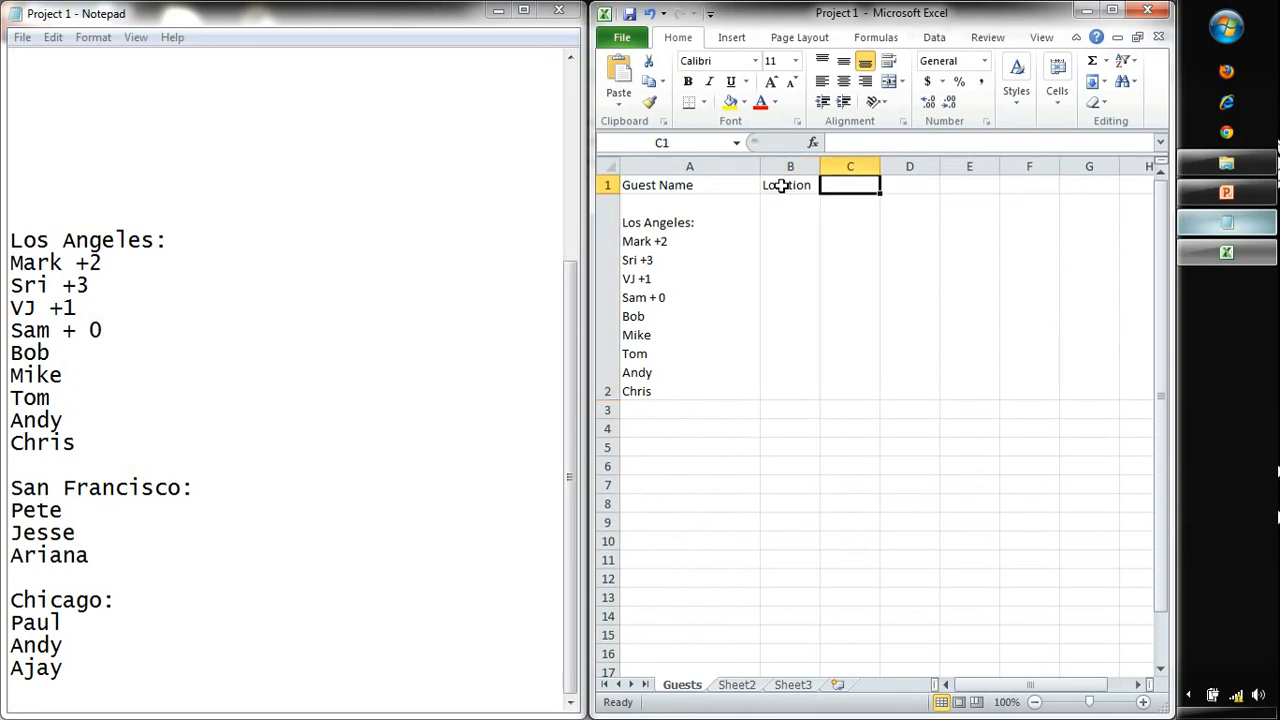
{"action": "type", "text": "Email"}
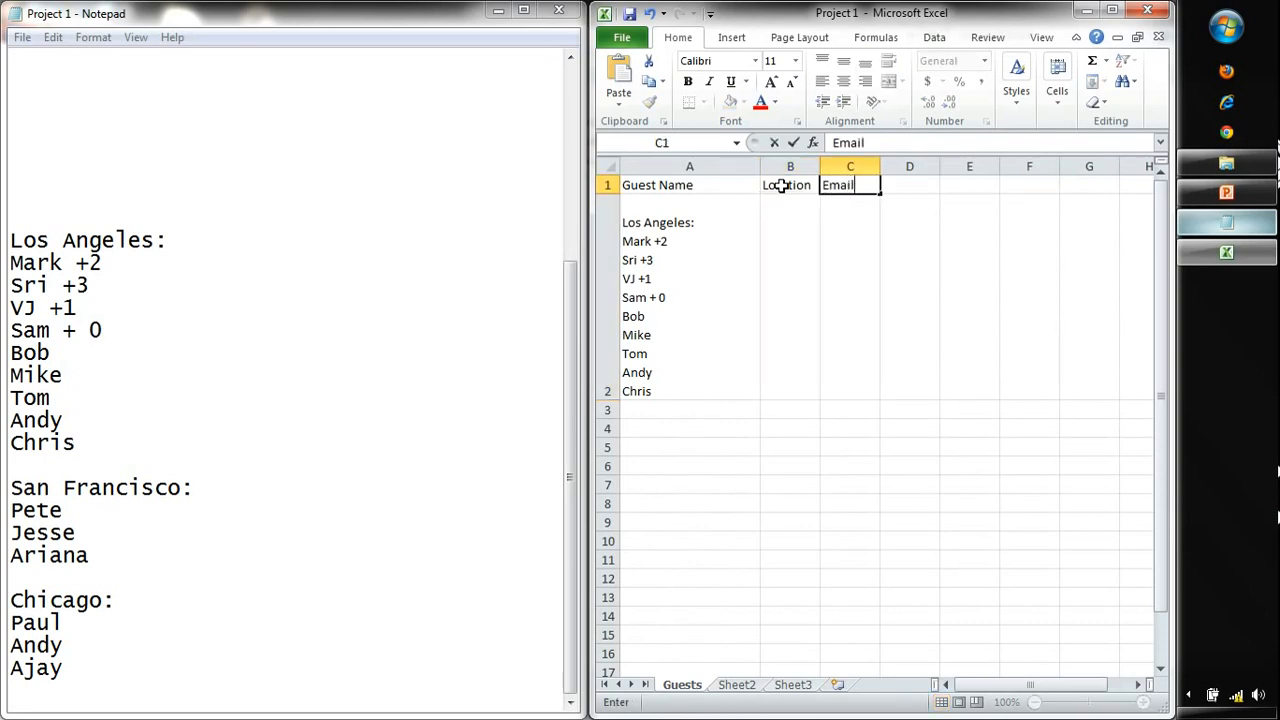
{"action": "key", "text": "Return"}
Step: Enter the column heading Total Guests in cell D1 and go back over the first headings in the row
{"action": "key", "text": "Up"}
{"action": "key", "text": "Right"}
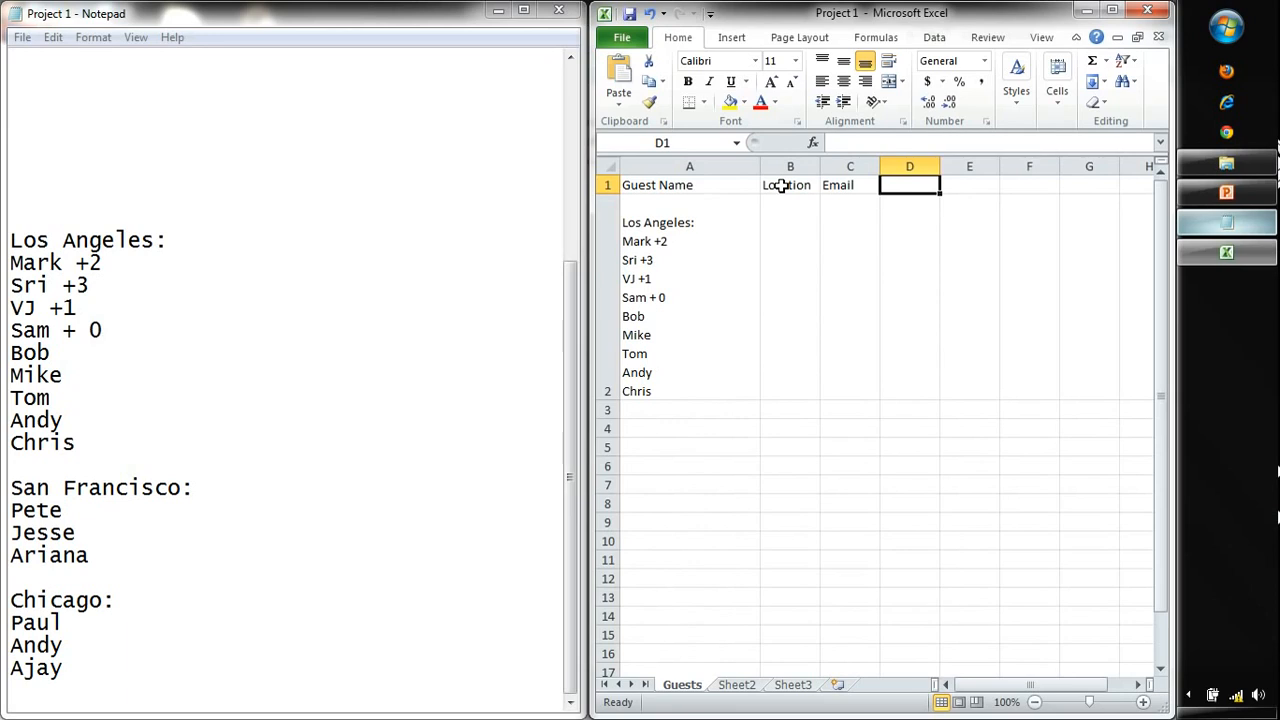
{"action": "type", "text": "Total"}
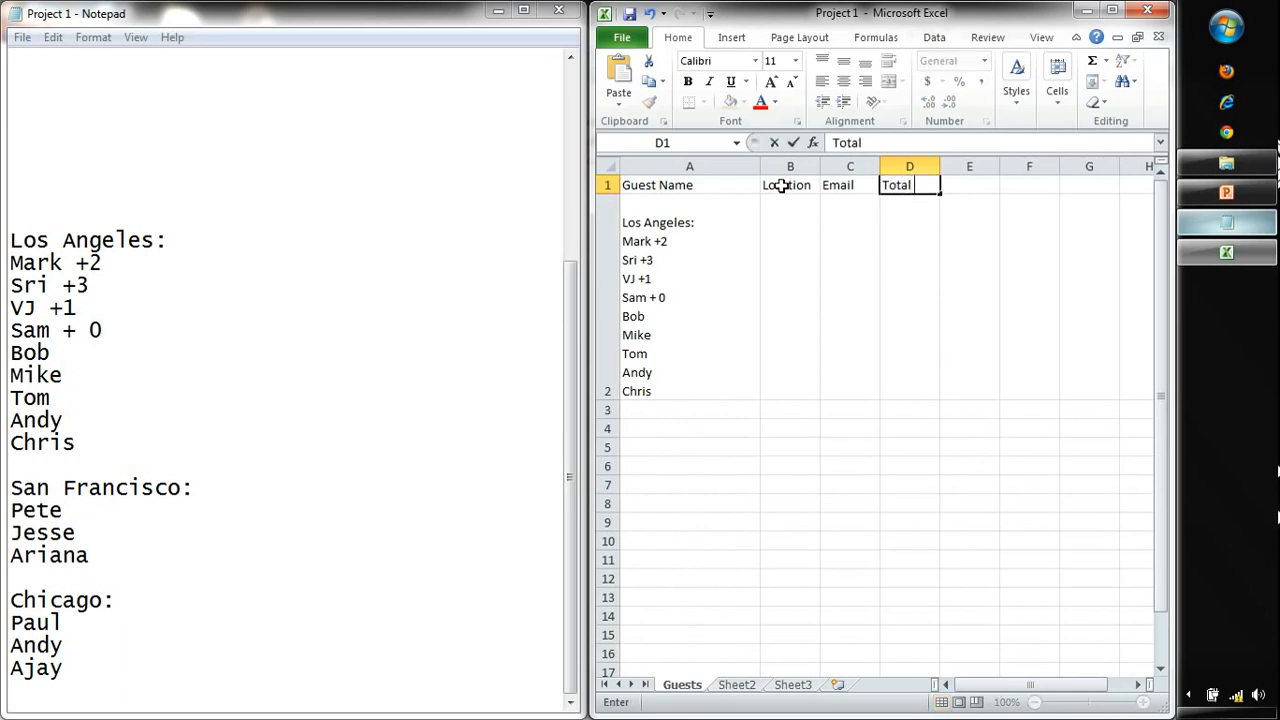
{"action": "type", "text": " Guests"}
{"action": "key", "text": "Return"}
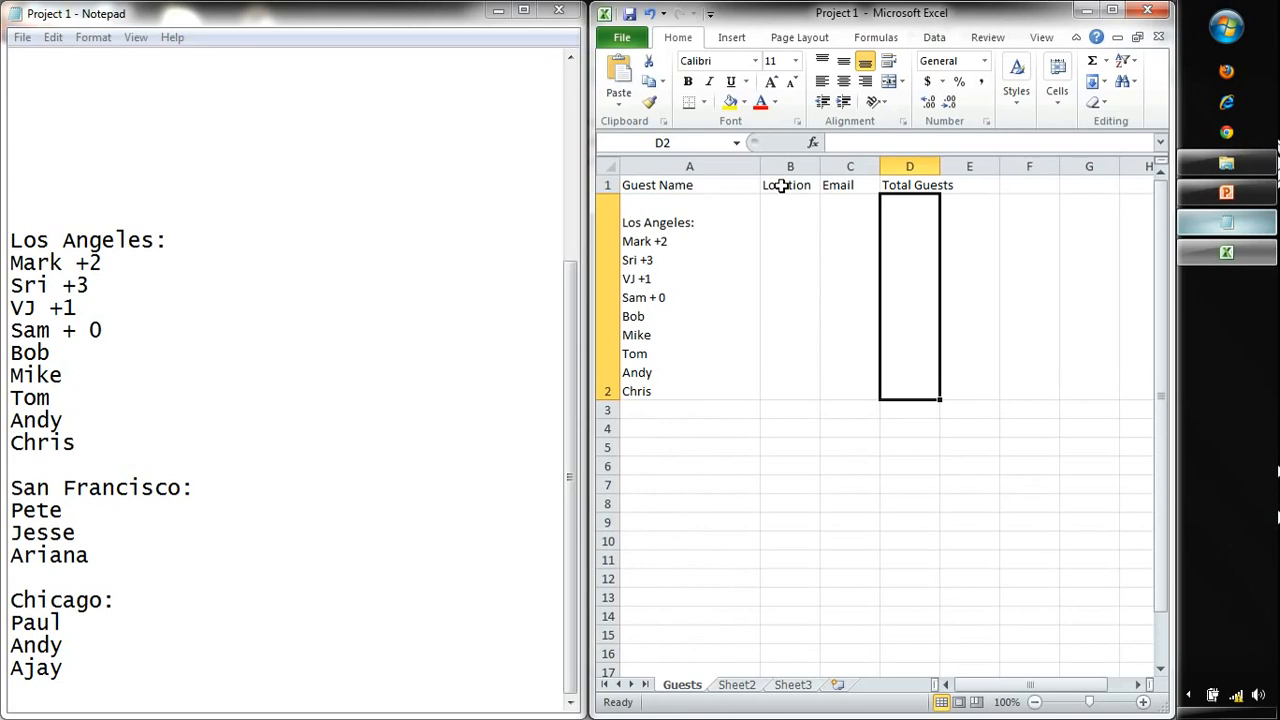
{"action": "left_click", "coordinate": [710, 186]}
{"action": "left_click", "coordinate": [790, 185]}
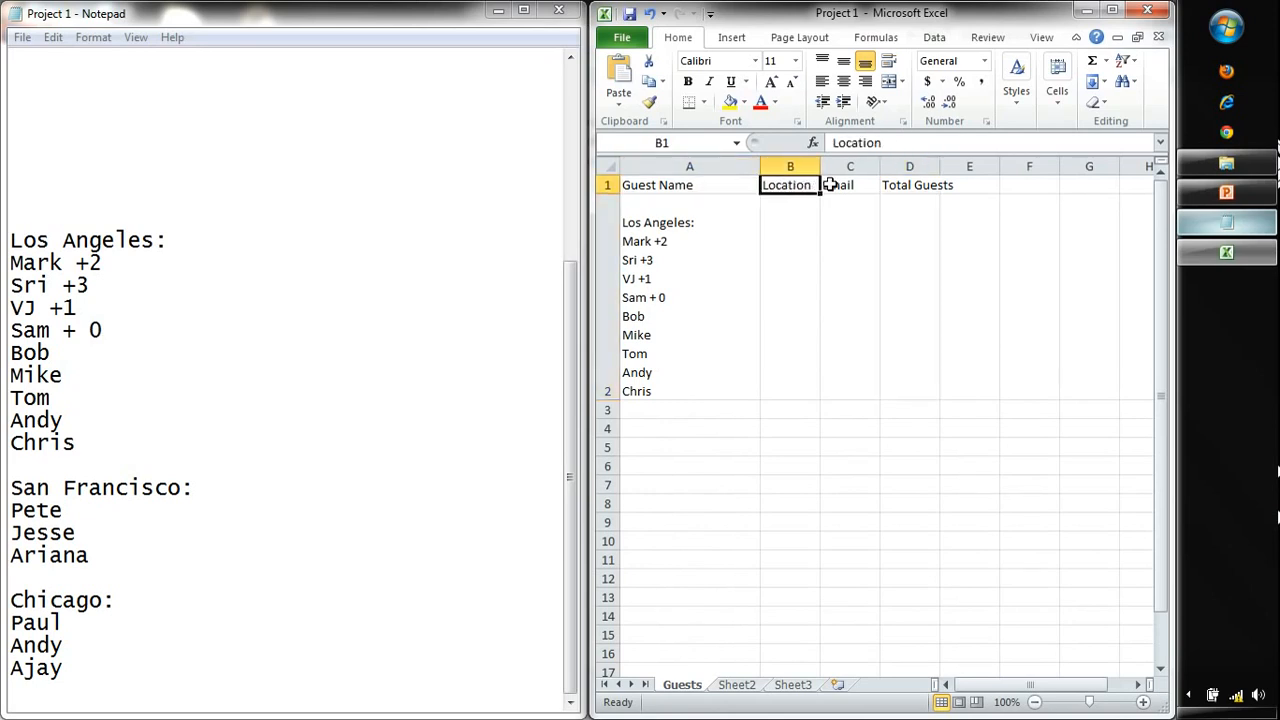
Step: Clear the pasted Los Angeles guest list out of cell A2 so that the cell is ready for separate entries
{"action": "left_click", "coordinate": [828, 185]}
{"action": "left_click", "coordinate": [945, 185]}
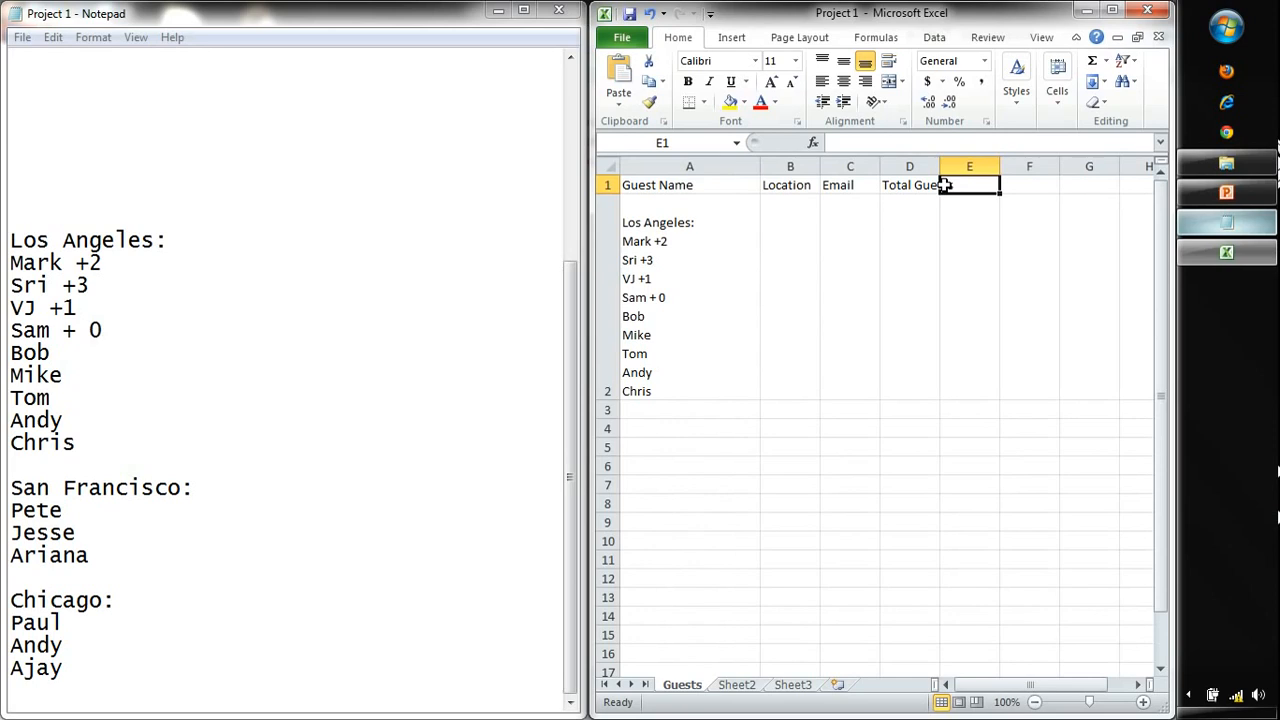
{"action": "left_click", "coordinate": [625, 225]}
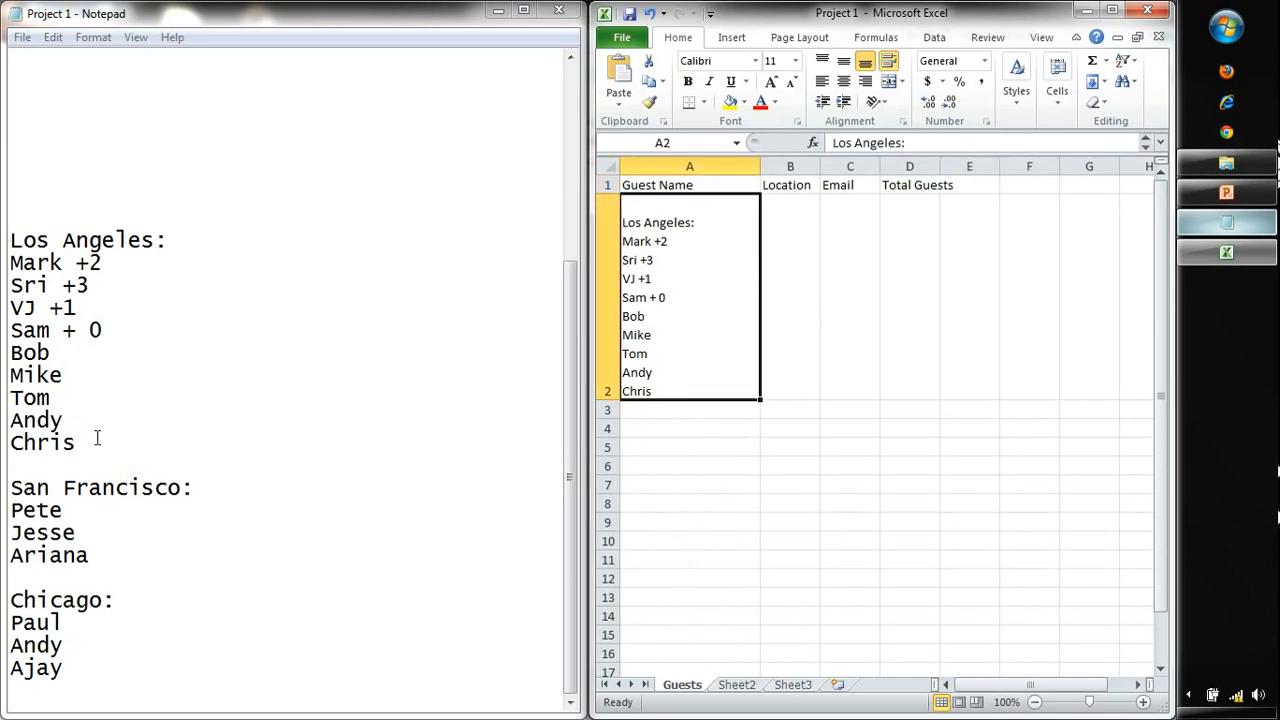
{"action": "left_click_drag", "start_coordinate": [97, 440], "coordinate": [4, 200]}
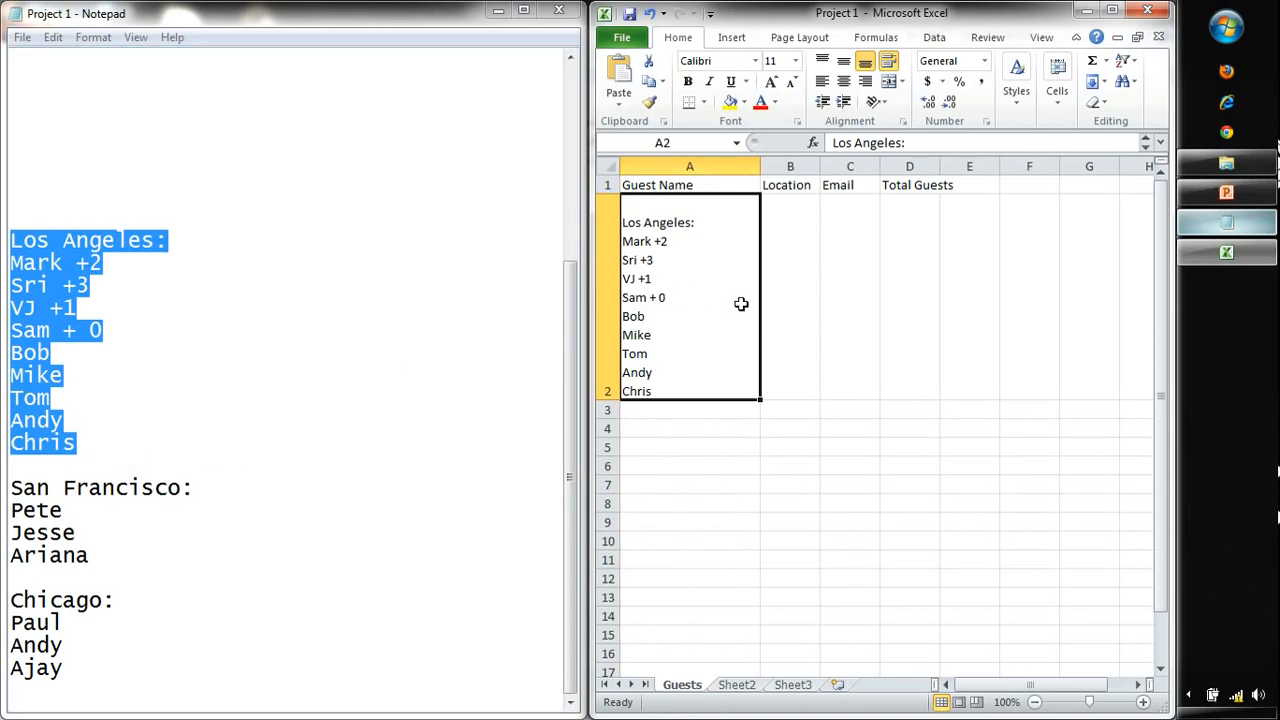
{"action": "key", "text": "ctrl+z"}
{"action": "key", "text": "Tab"}
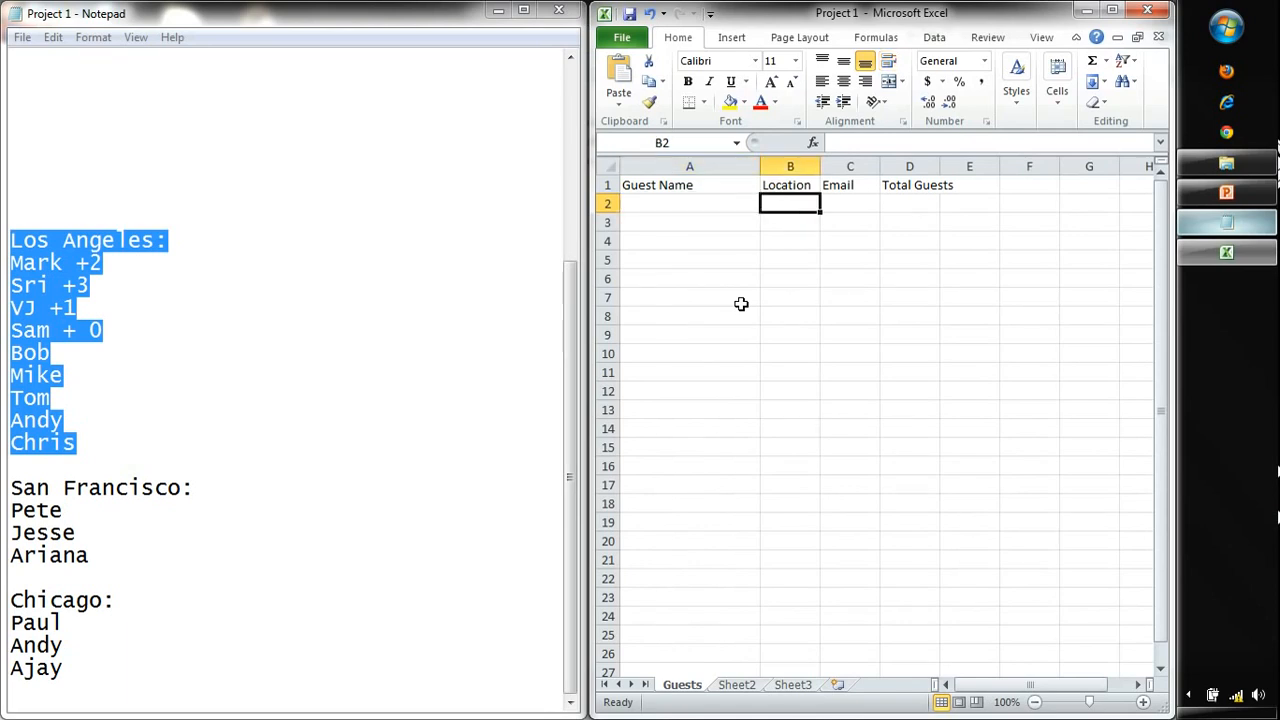
{"action": "key", "text": "Left"}
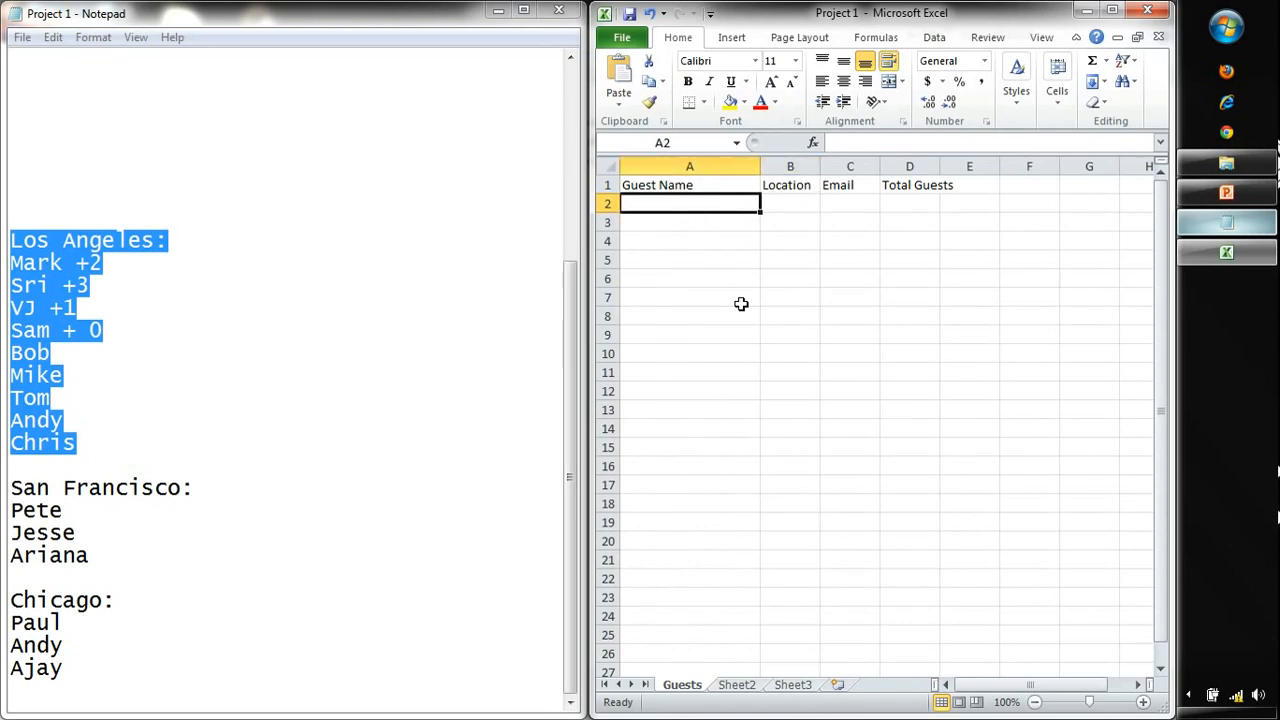
Step: Enter the names of the first three Los Angeles guests in cells A2 to A4, without their plus counts
{"action": "type", "text": "Mark"}
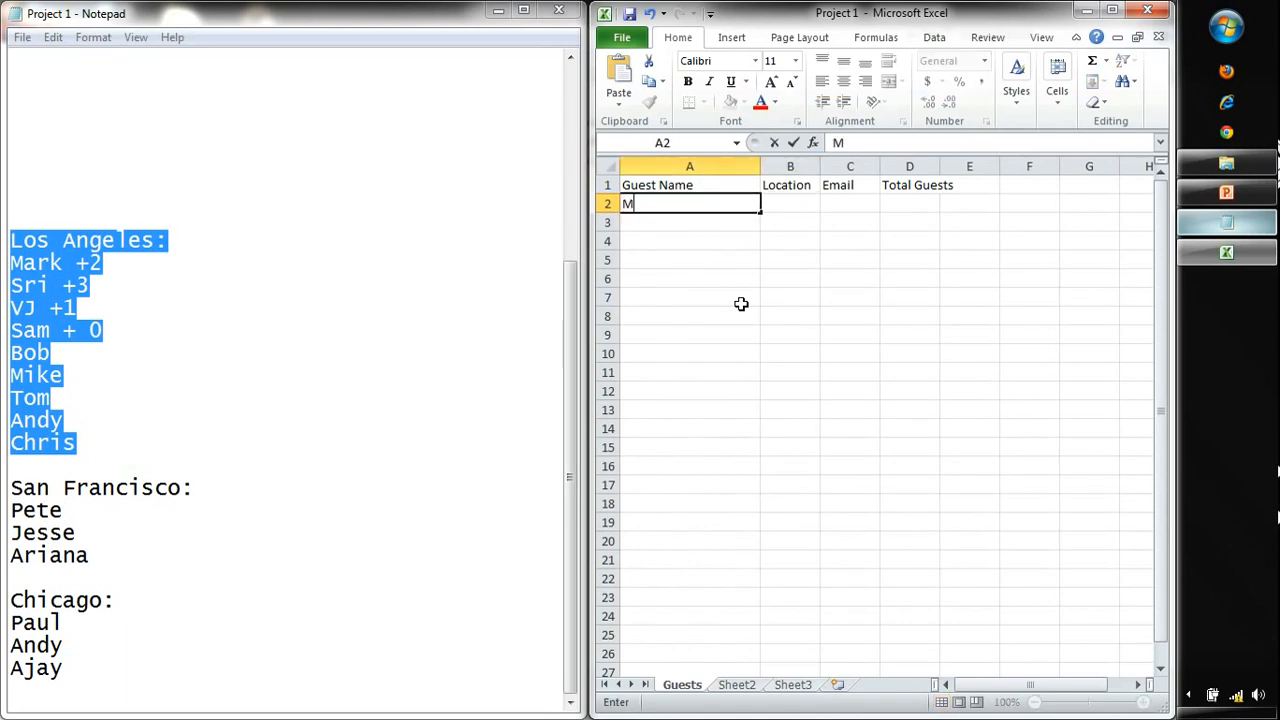
{"action": "key", "text": "BackSpace"}
{"action": "type", "text": "k"}
{"action": "key", "text": "Return"}
{"action": "type", "text": "Sri"}
{"action": "key", "text": "Return"}
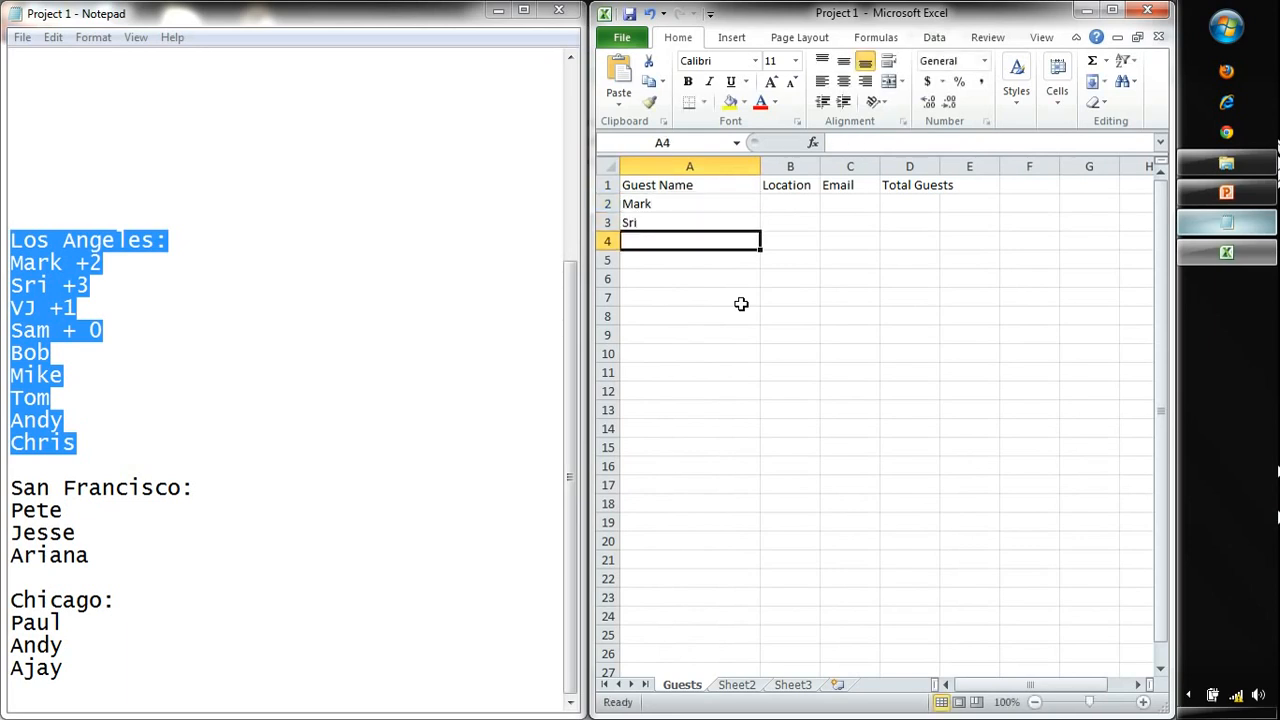
{"action": "type", "text": "VJ"}
{"action": "key", "text": "Return"}
{"action": "key", "text": "Up"}
{"action": "type", "text": "VJ"}
{"action": "key", "text": "Return"}
Step: Copy the remaining six Los Angeles guest lines from the notes and paste them into column A starting at cell A5
{"action": "left_click", "coordinate": [38, 290]}
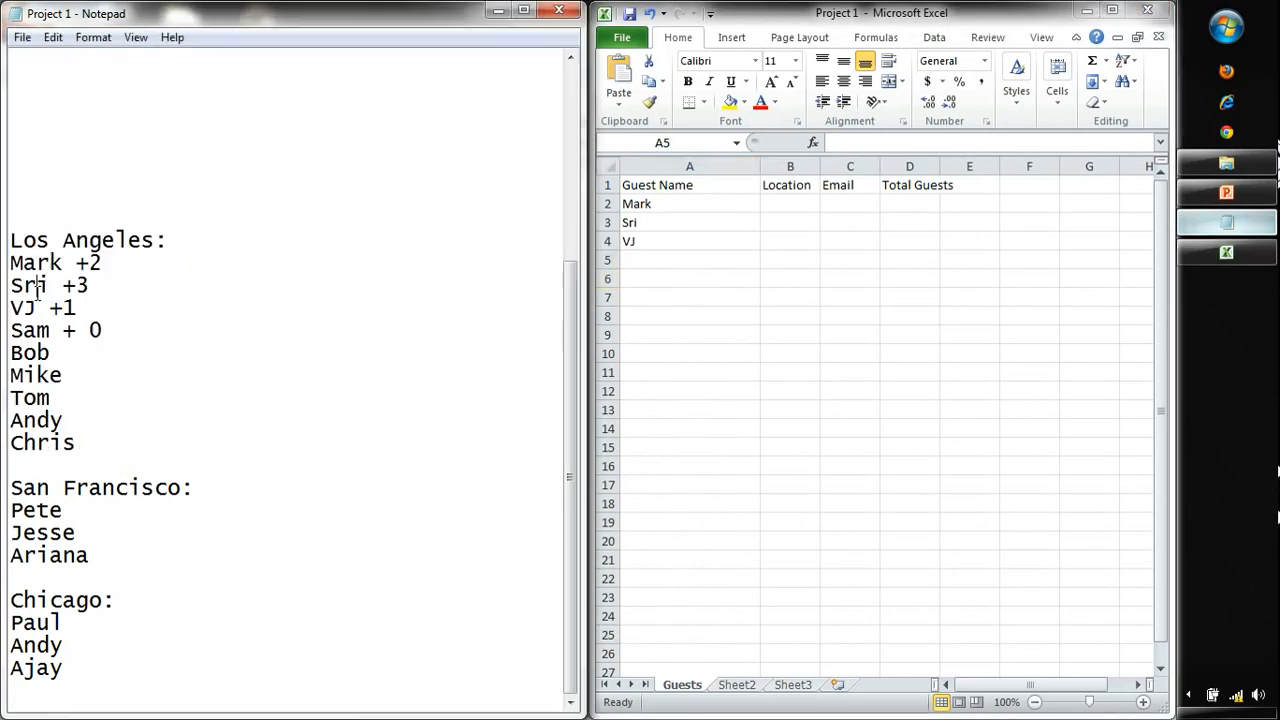
{"action": "left_click_drag", "start_coordinate": [77, 443], "coordinate": [3, 336]}
{"action": "key", "text": "ctrl+c"}
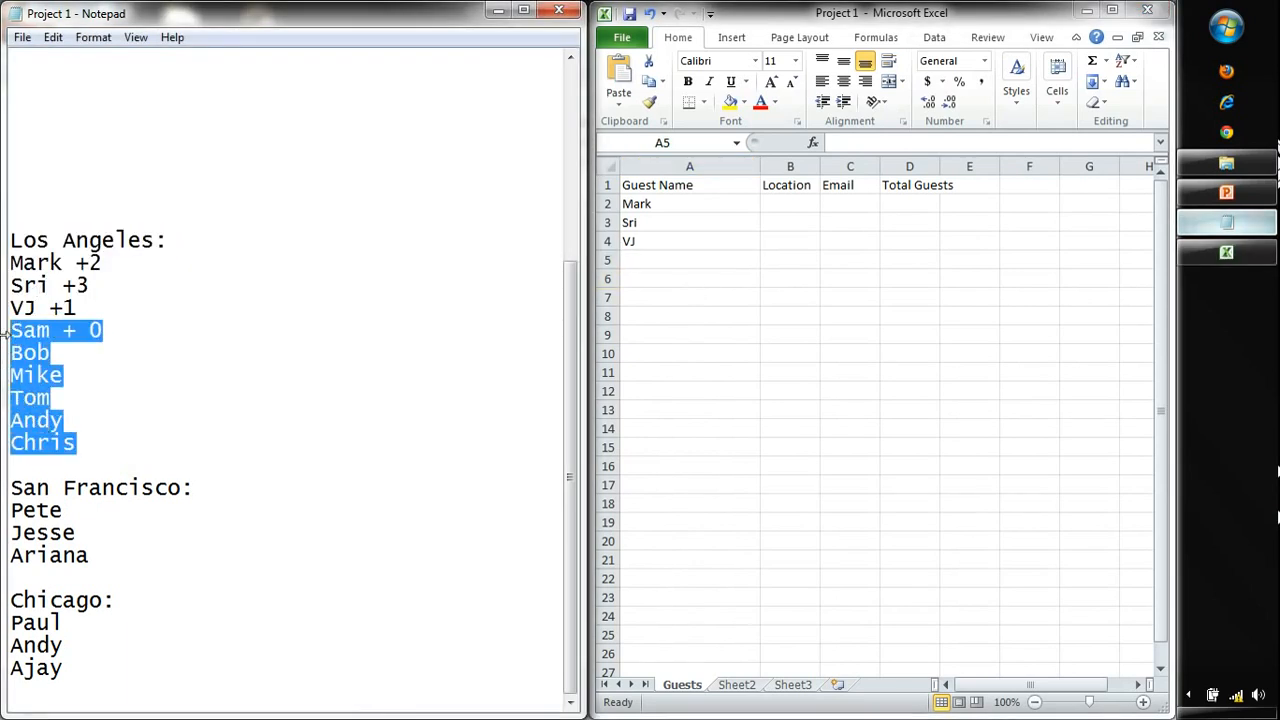
{"action": "left_click", "coordinate": [633, 258]}
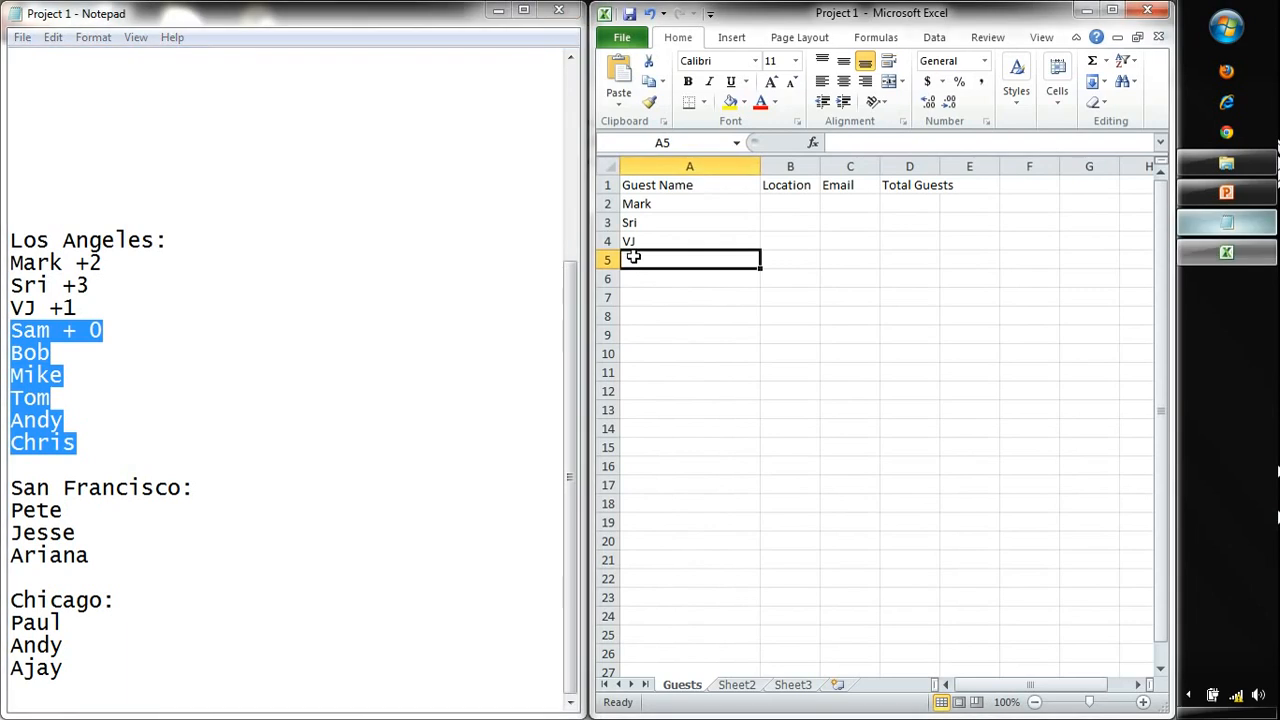
{"action": "key", "text": "ctrl+v"}
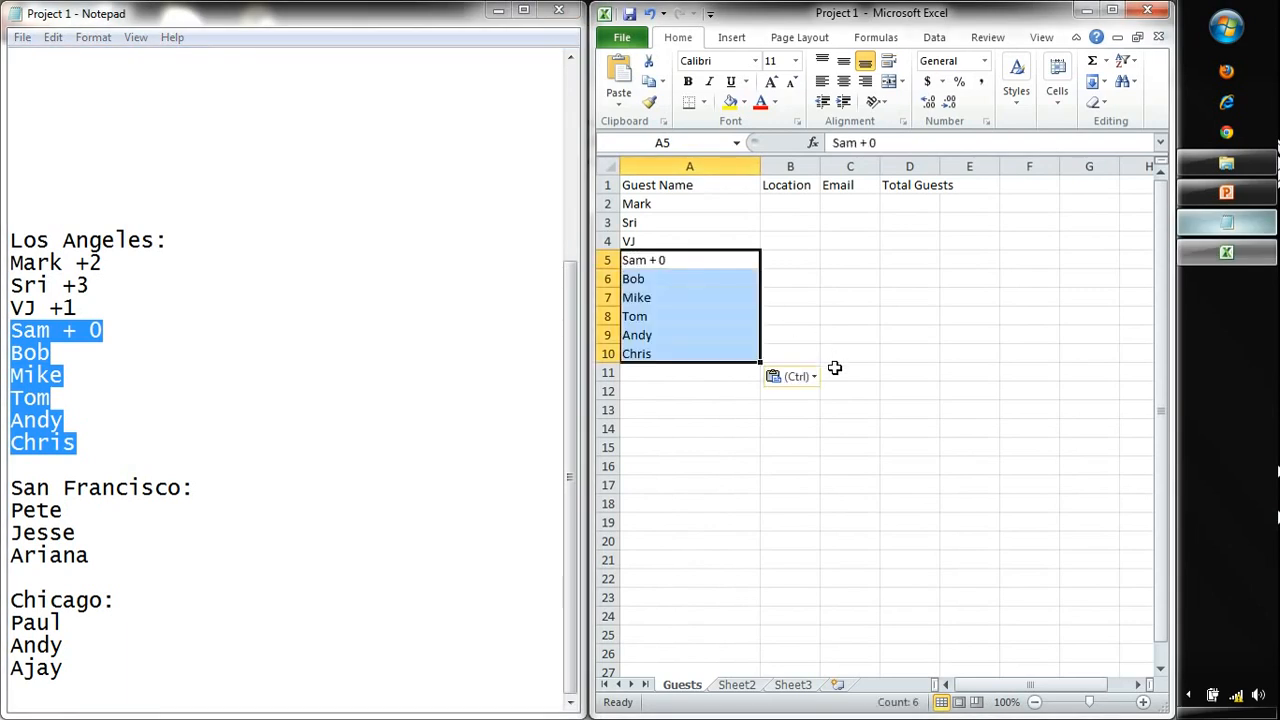
Step: Compare the guest lines in the notes with the pasted entries in cells A5 to A10, one row at a time
{"action": "left_click", "coordinate": [124, 352]}
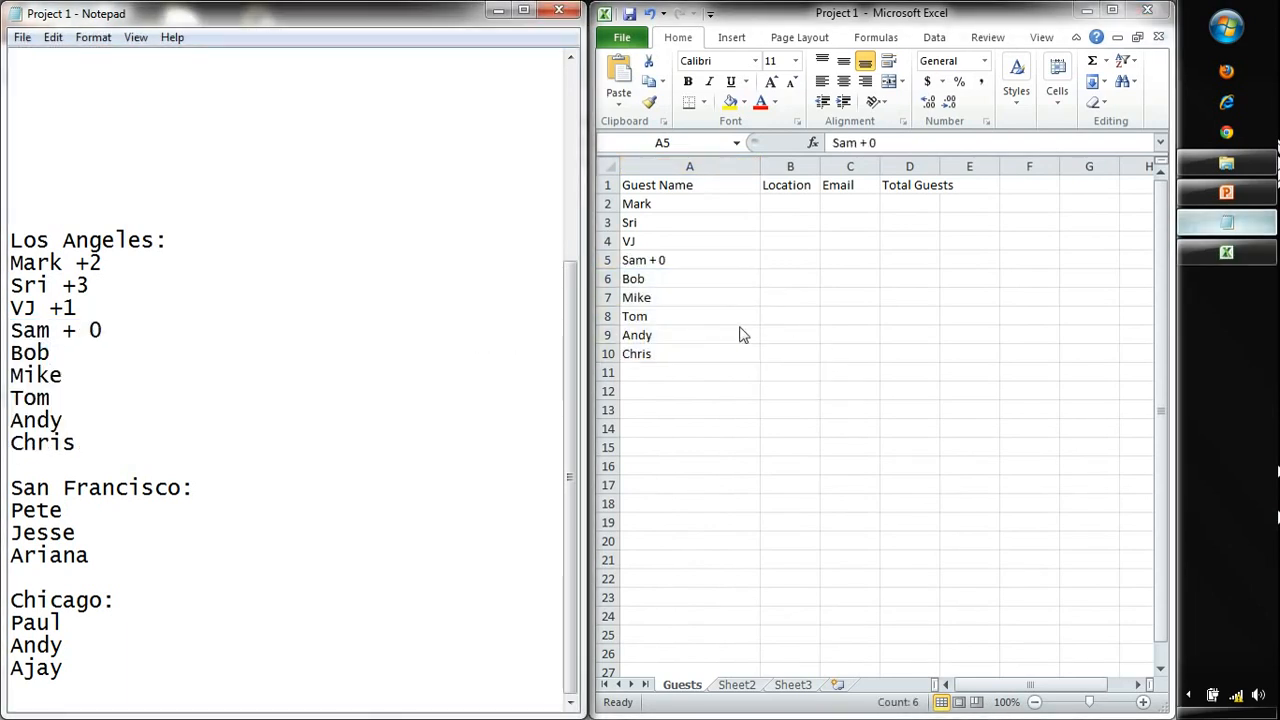
{"action": "left_click_drag", "start_coordinate": [116, 330], "coordinate": [8, 356]}
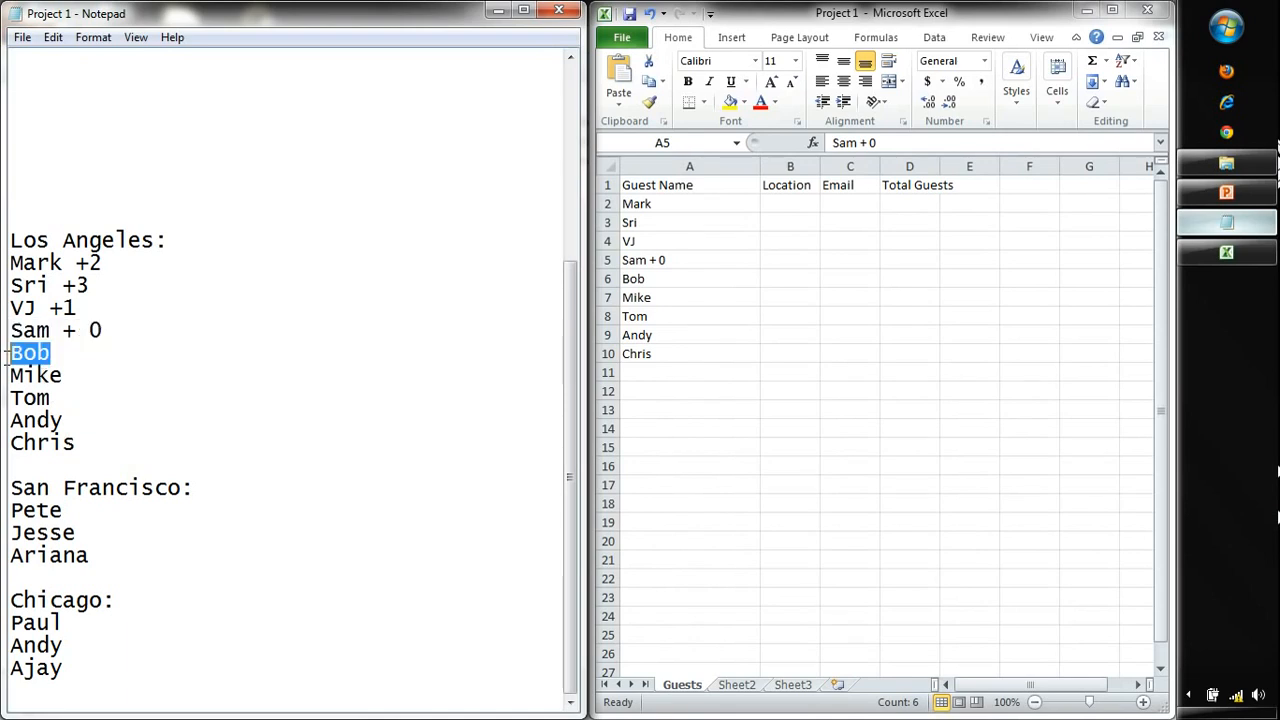
{"action": "left_click", "coordinate": [672, 266]}
{"action": "key", "text": "ctrl+v"}
{"action": "left_click", "coordinate": [672, 266]}
{"action": "left_click", "coordinate": [663, 279]}
{"action": "left_click", "coordinate": [657, 295]}
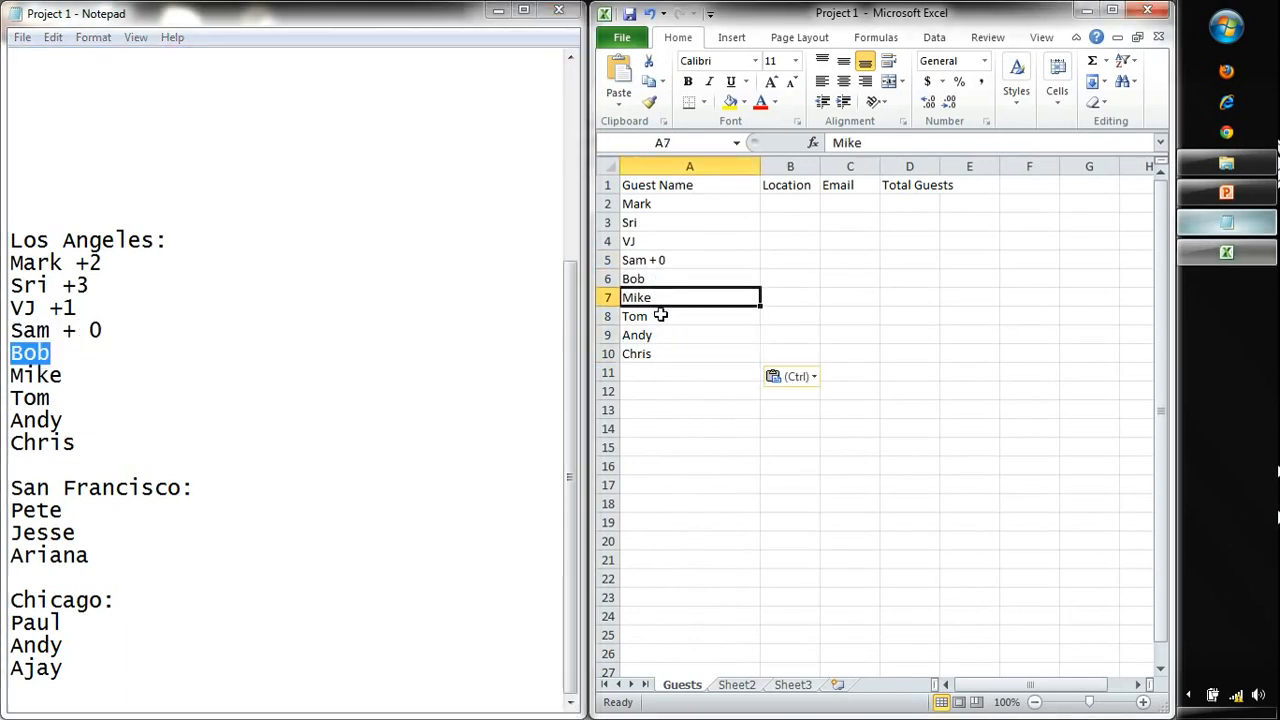
{"action": "left_click", "coordinate": [657, 314]}
{"action": "left_click", "coordinate": [660, 336]}
{"action": "left_click", "coordinate": [662, 353]}
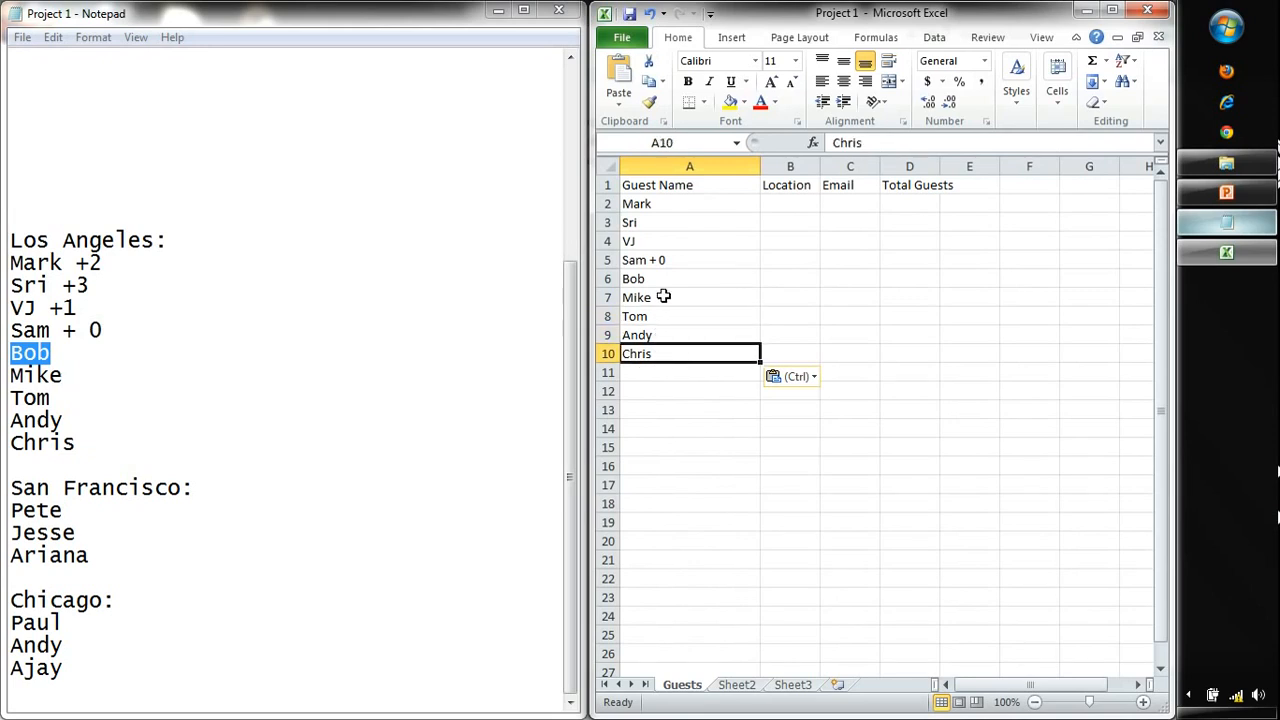
Step: Remove the + 0 from the guest entry in cell A5 so only the name is kept
{"action": "left_click", "coordinate": [678, 260]}
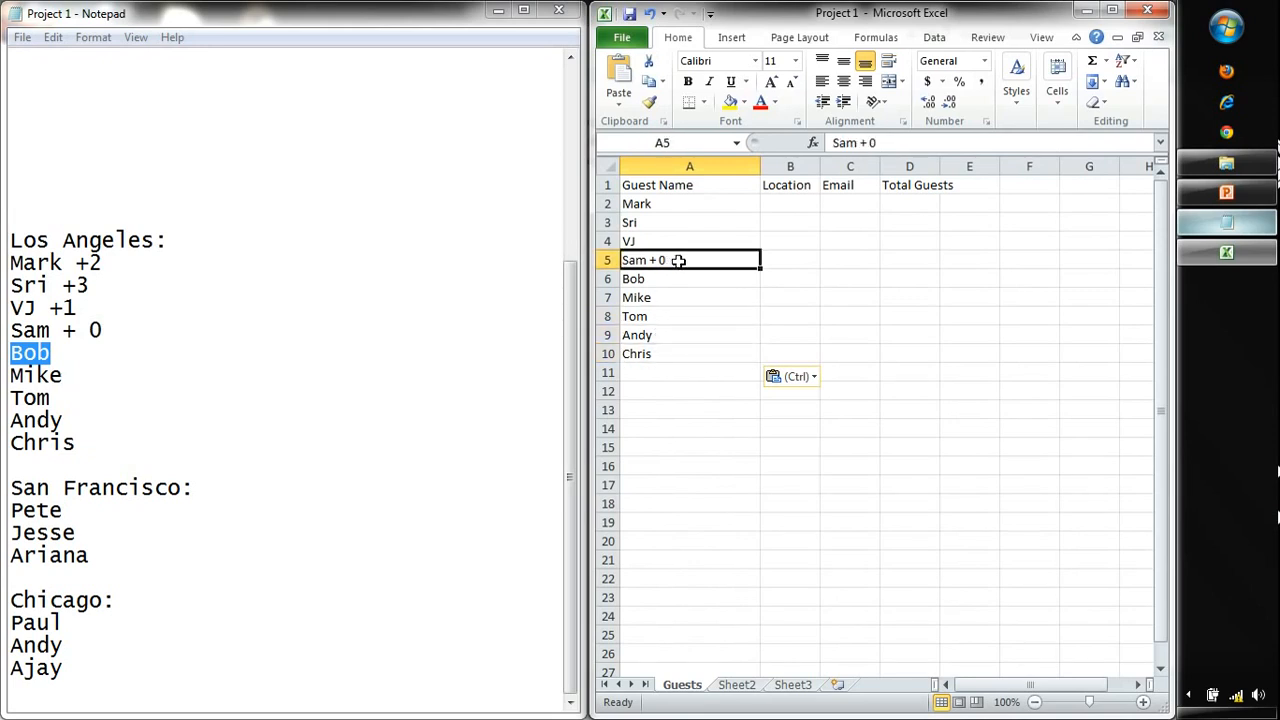
{"action": "double_click", "coordinate": [678, 260]}
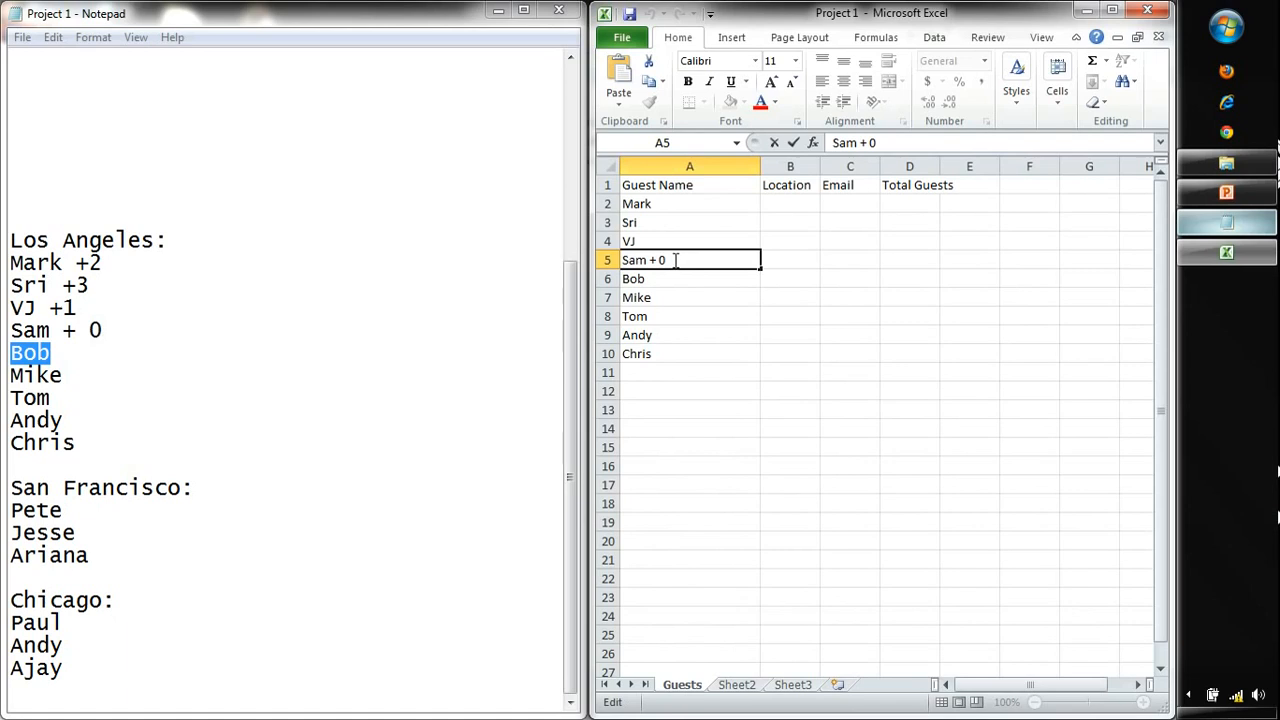
{"action": "key", "text": "BackSpace"}
{"action": "key", "text": "BackSpace"}
{"action": "key", "text": "BackSpace"}
{"action": "key", "text": "BackSpace"}
{"action": "key", "text": "Return"}
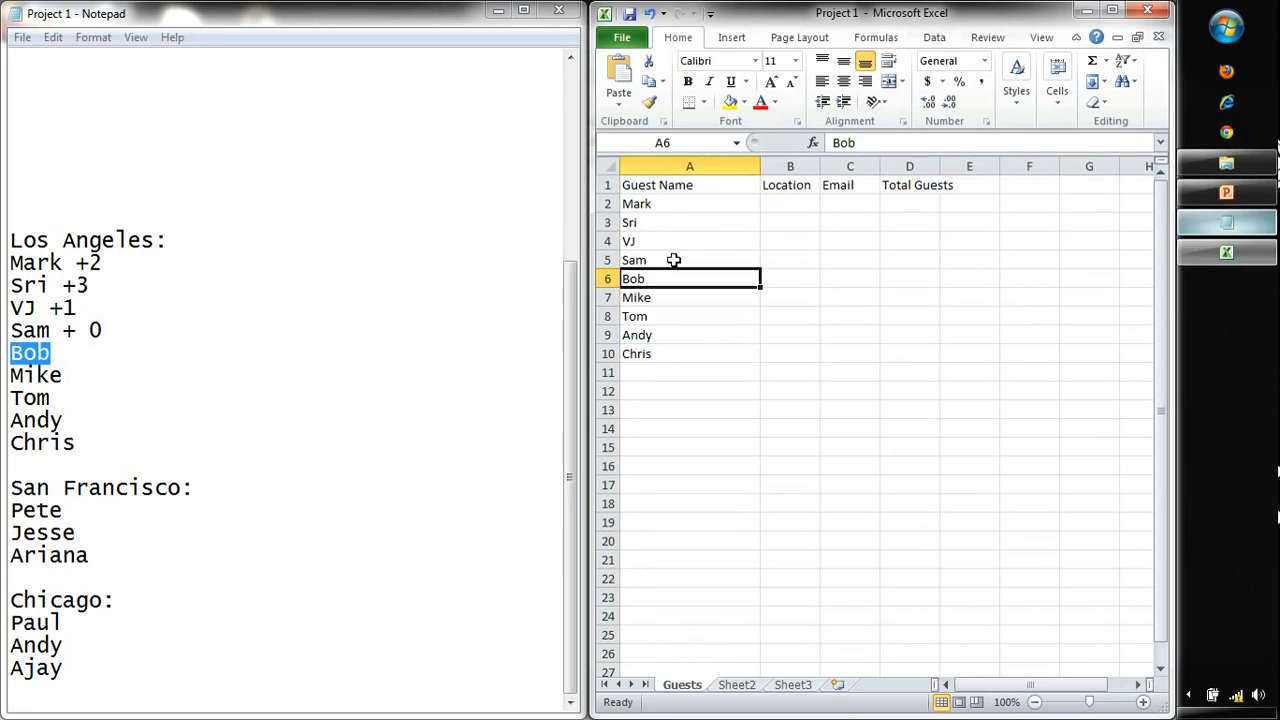
Step: Try appending the filler text asasdasd to the guest name in cell A6, and restore the original name
{"action": "key", "text": "F2"}
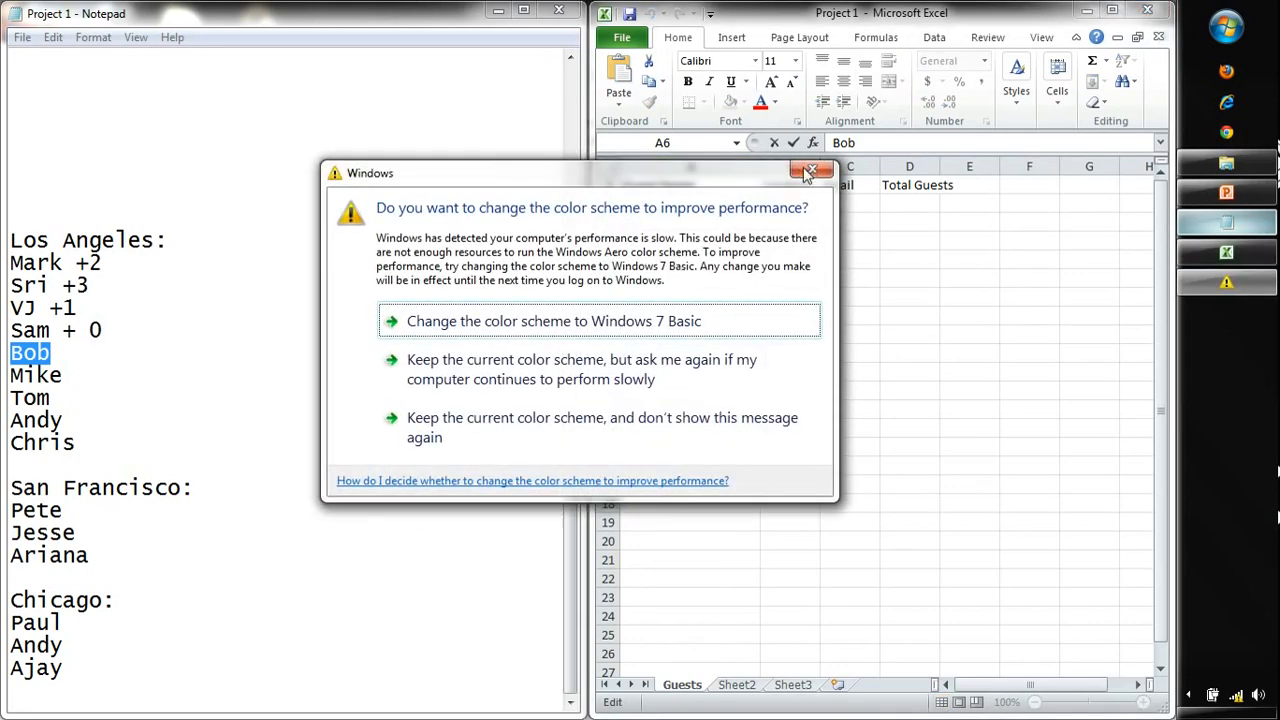
{"action": "left_click", "coordinate": [811, 169]}
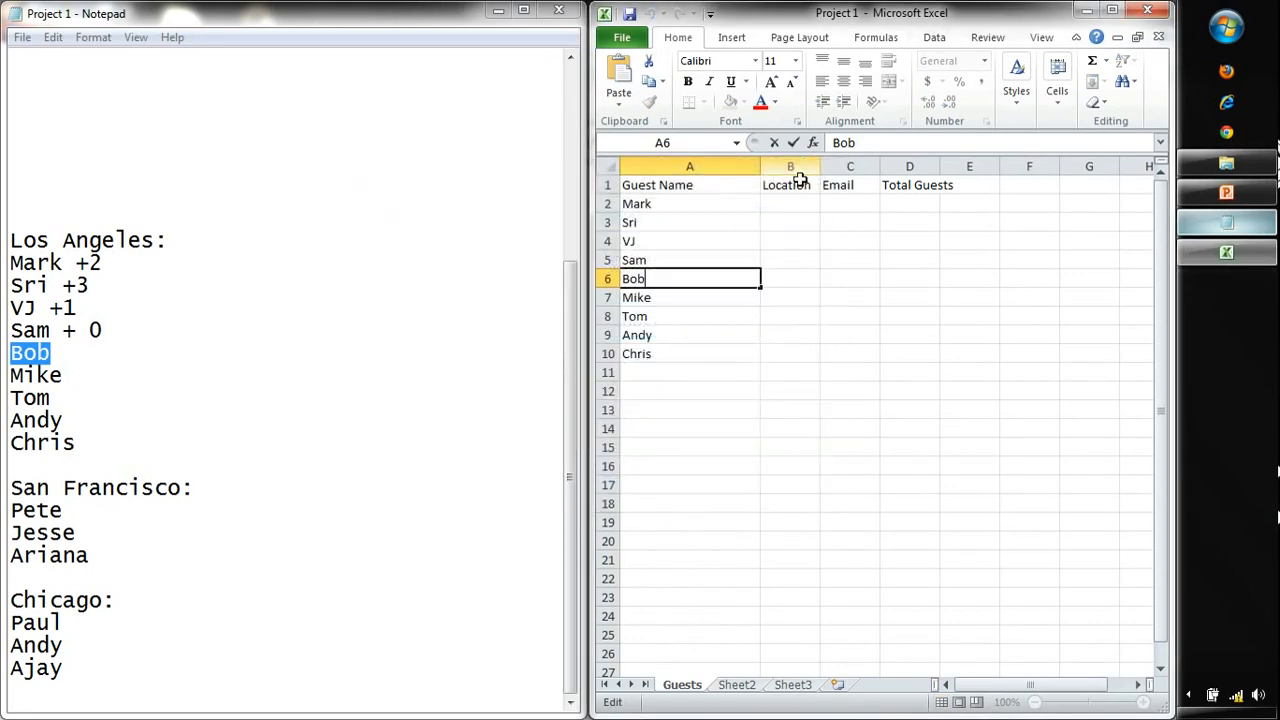
{"action": "type", "text": "as"}
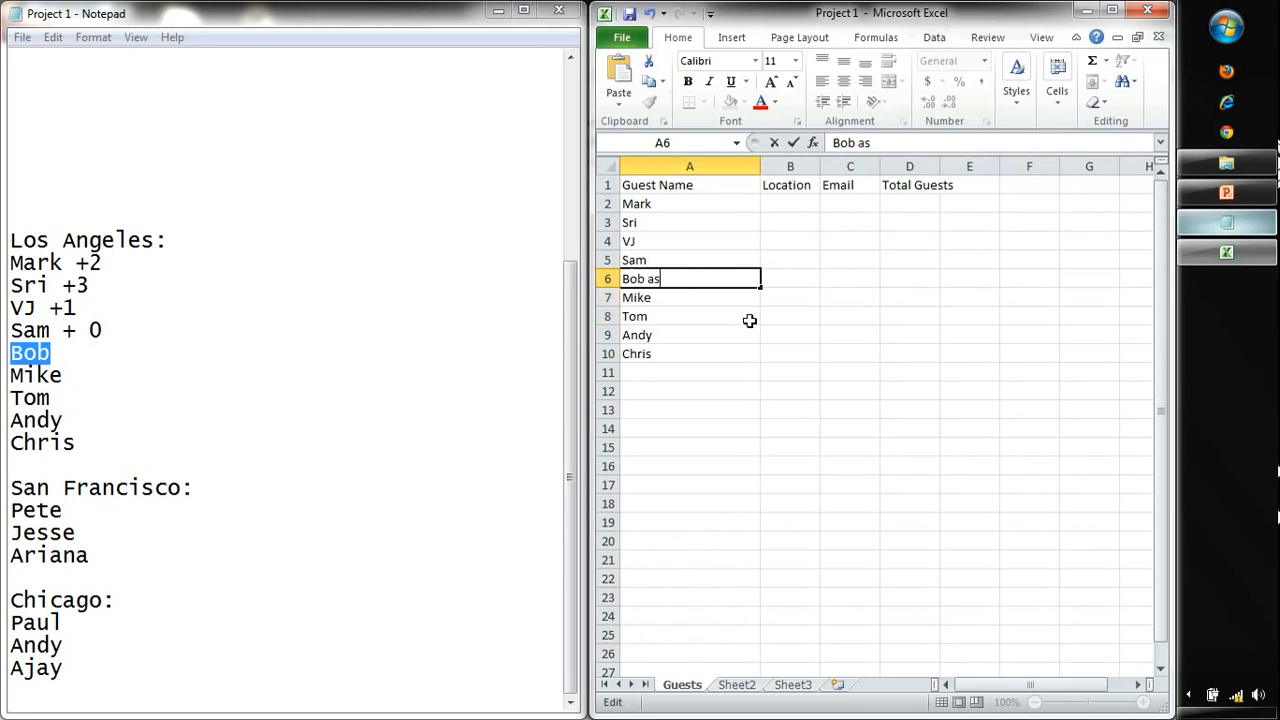
{"action": "type", "text": "asdasd"}
{"action": "key", "text": "shift+Home"}
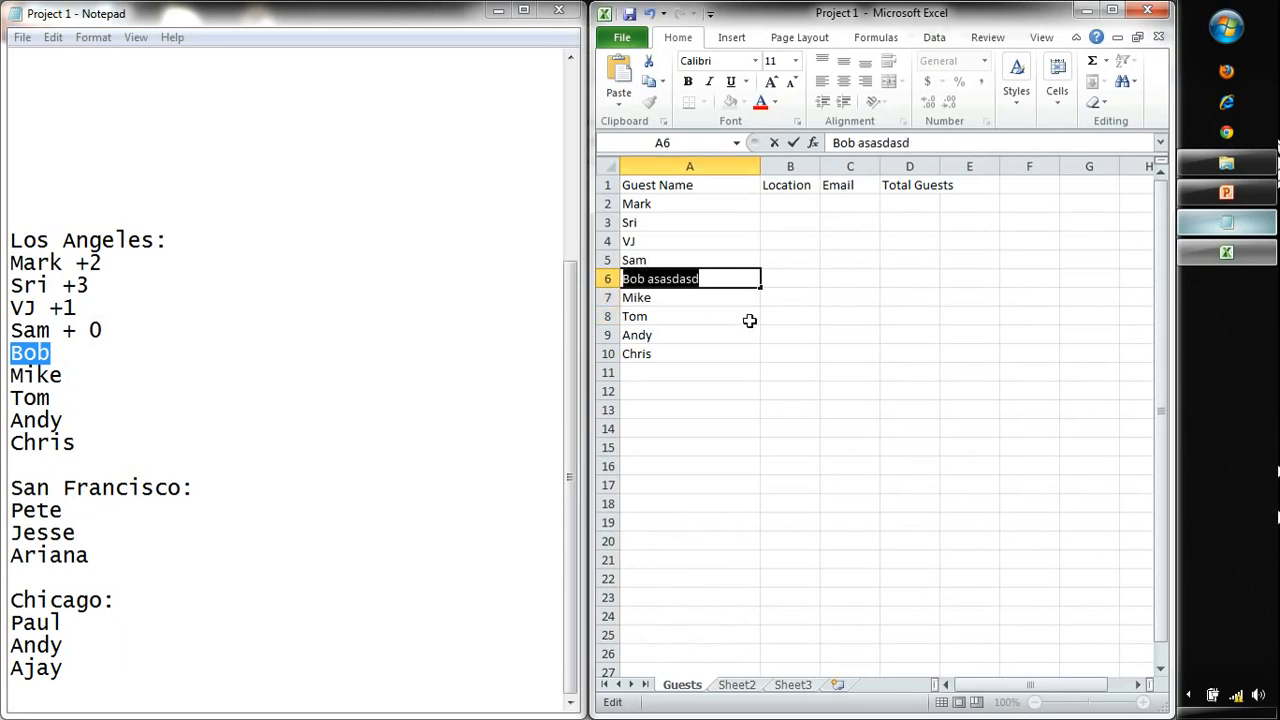
{"action": "type", "text": "Bob"}
{"action": "key", "text": "Tab"}
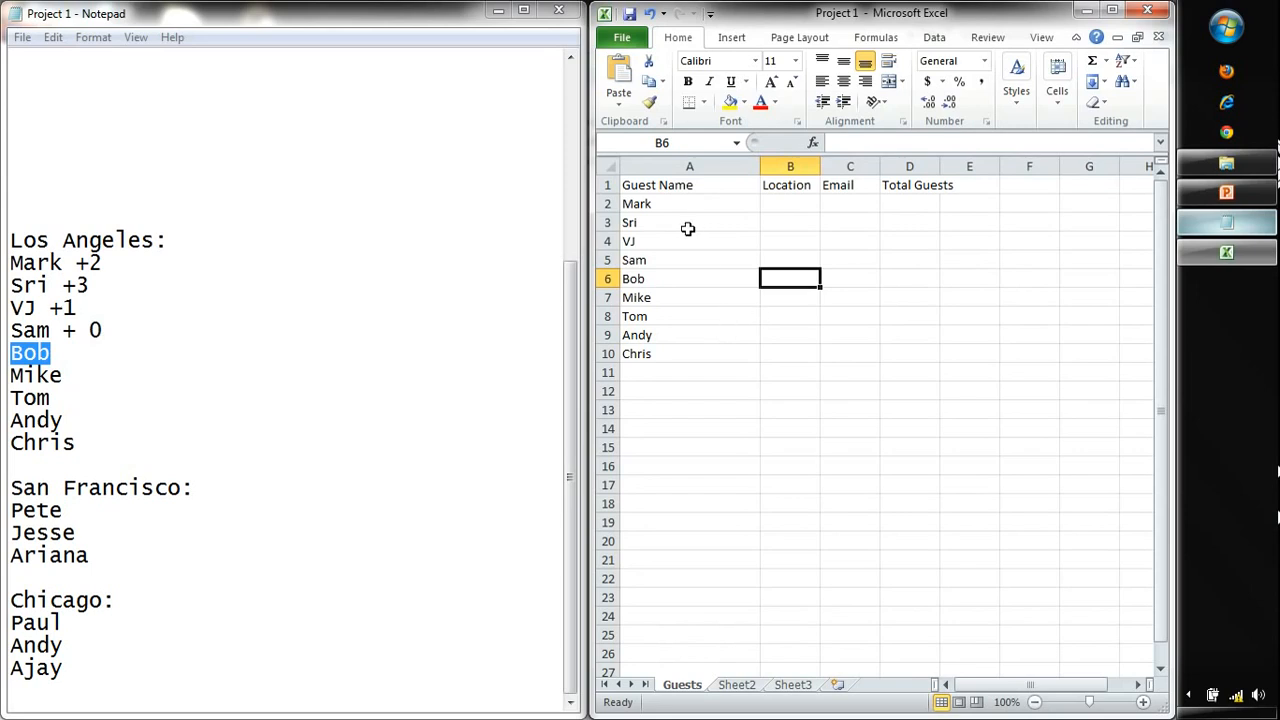
Step: Copy the city Los Angeles from the notes into cell B2 and widen column B to fit it
{"action": "left_click_drag", "start_coordinate": [663, 205], "coordinate": [659, 357]}
{"action": "left_click_drag", "start_coordinate": [155, 240], "coordinate": [3, 240]}
{"action": "key", "text": "ctrl+c"}
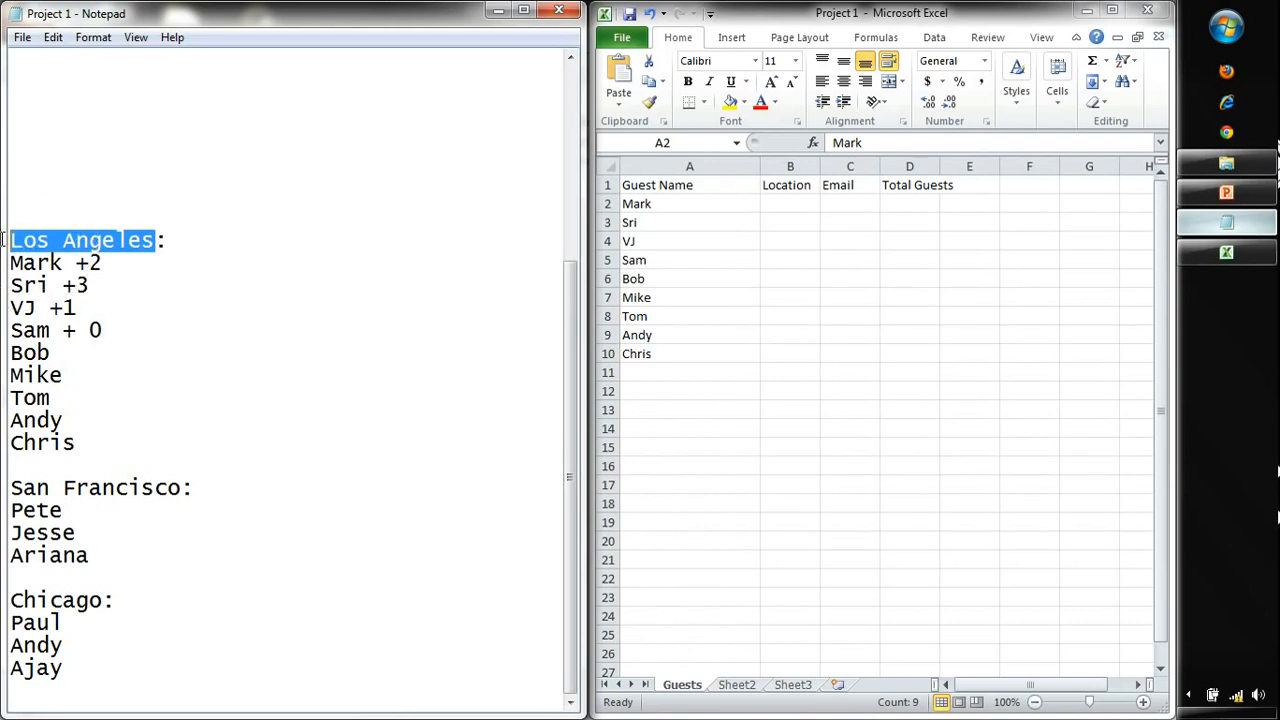
{"action": "left_click", "coordinate": [786, 200]}
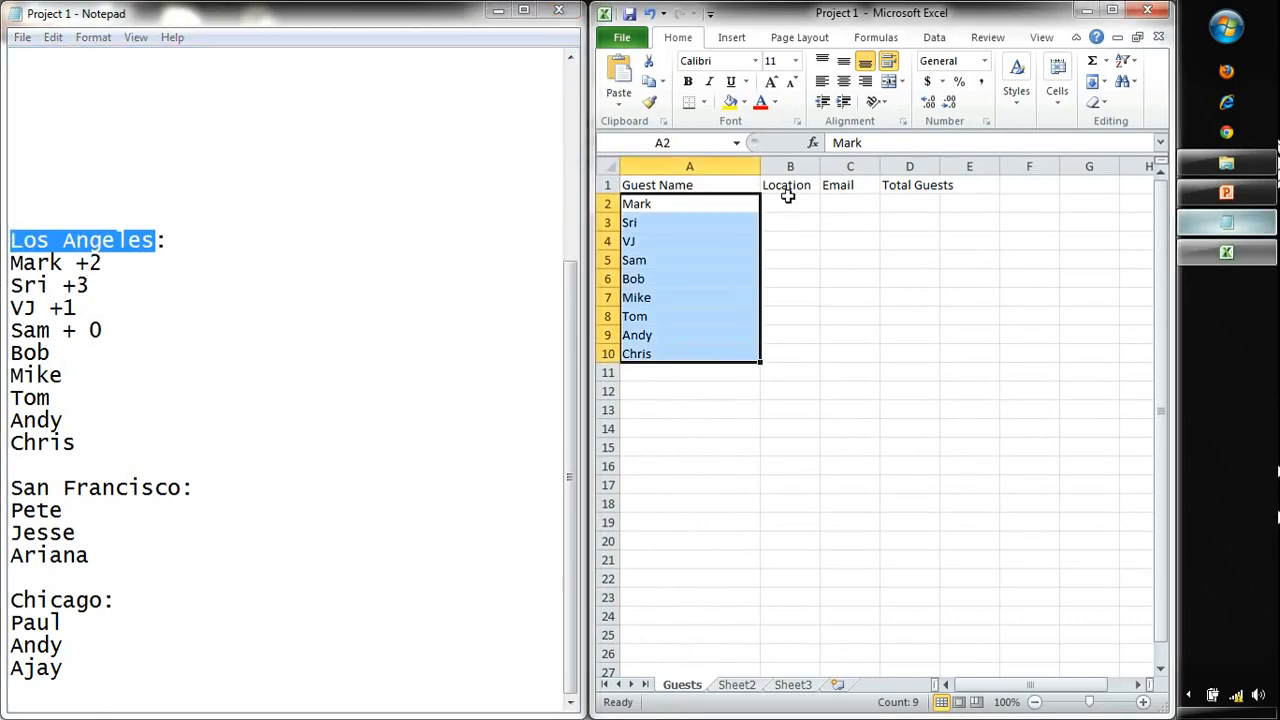
{"action": "key", "text": "ctrl+v"}
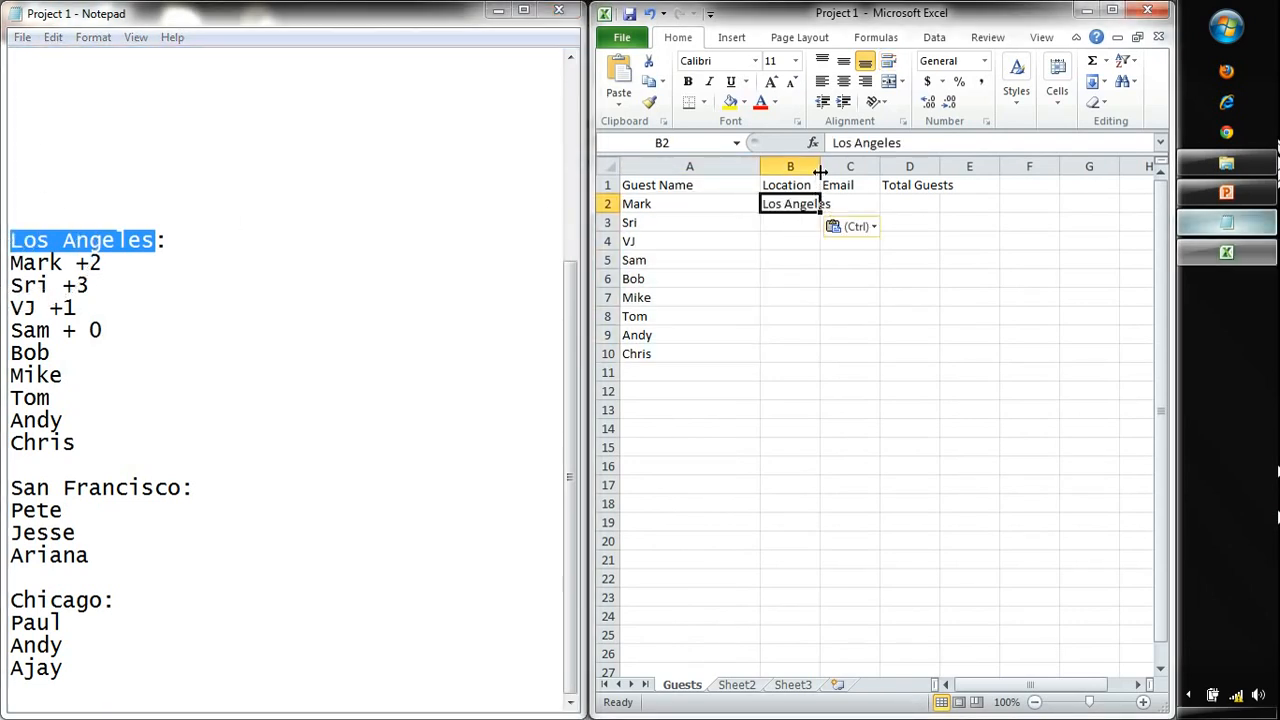
{"action": "left_click_drag", "start_coordinate": [821, 171], "coordinate": [877, 171]}
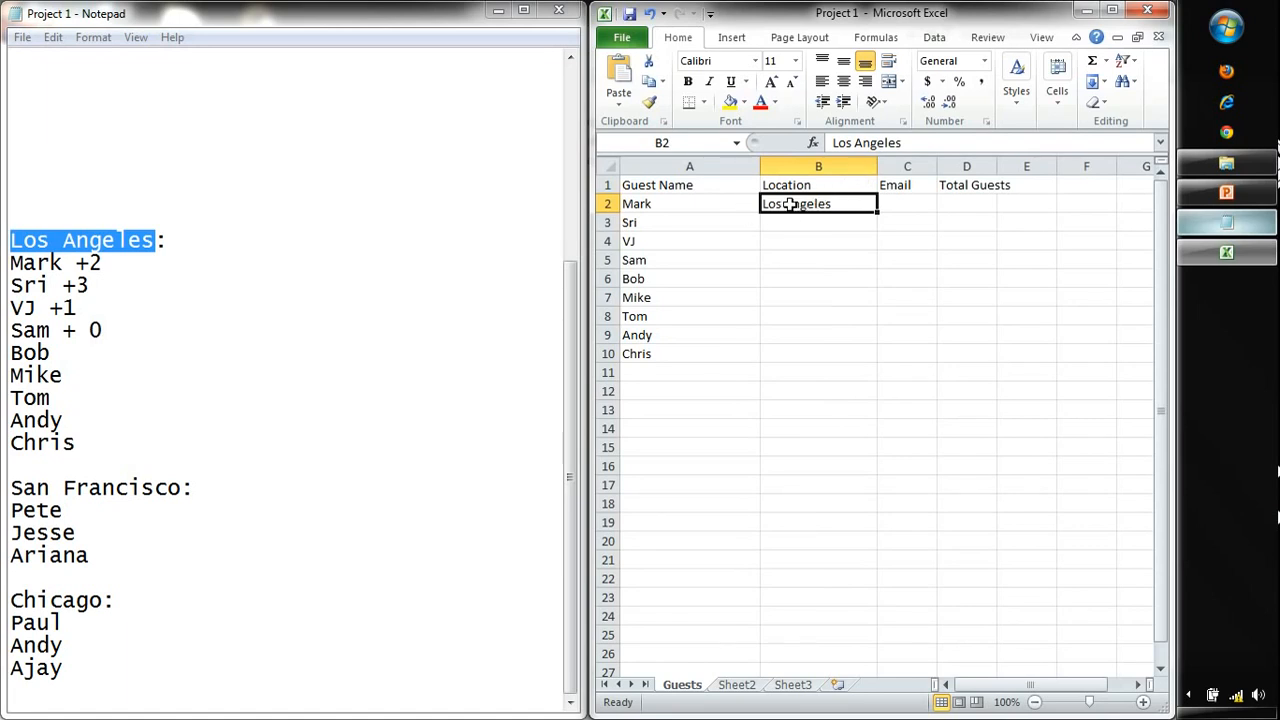
Step: Copy the Los Angeles location from cell B2 into cells B3 to B10 and end the copy mode
{"action": "left_click_drag", "start_coordinate": [778, 222], "coordinate": [781, 349]}
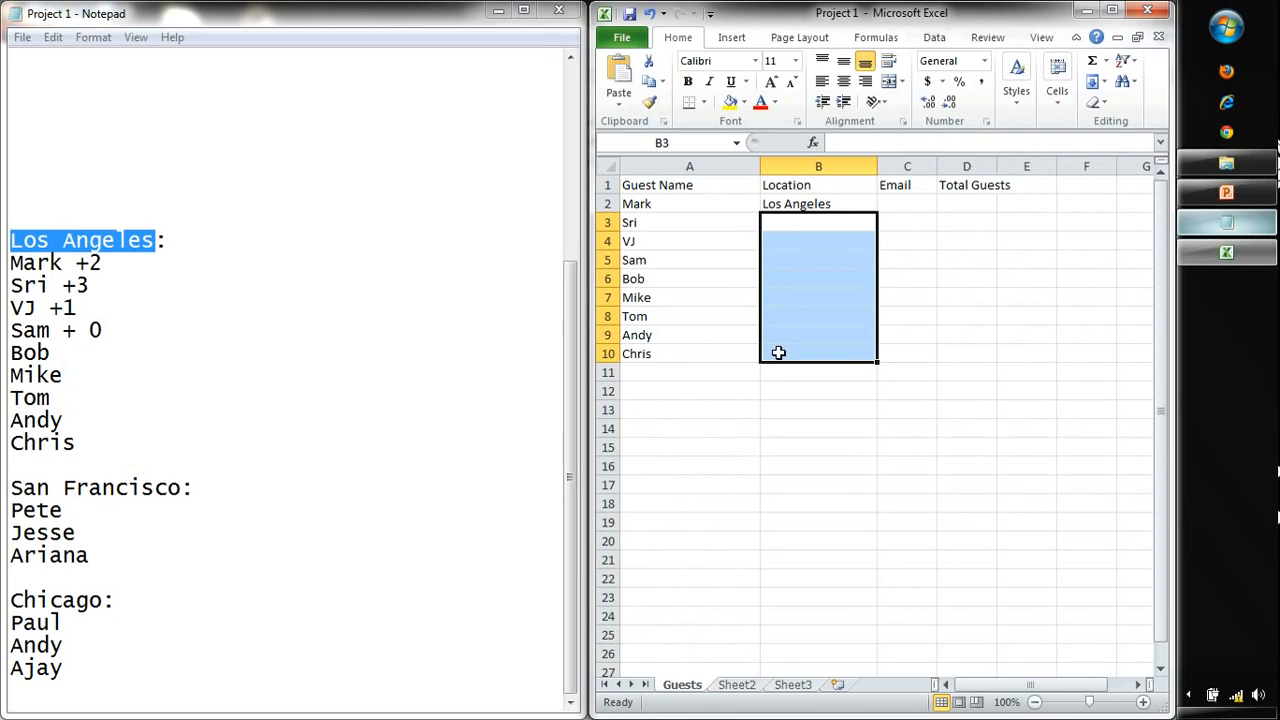
{"action": "left_click", "coordinate": [778, 352]}
{"action": "left_click", "coordinate": [789, 207]}
{"action": "key", "text": "ctrl+c"}
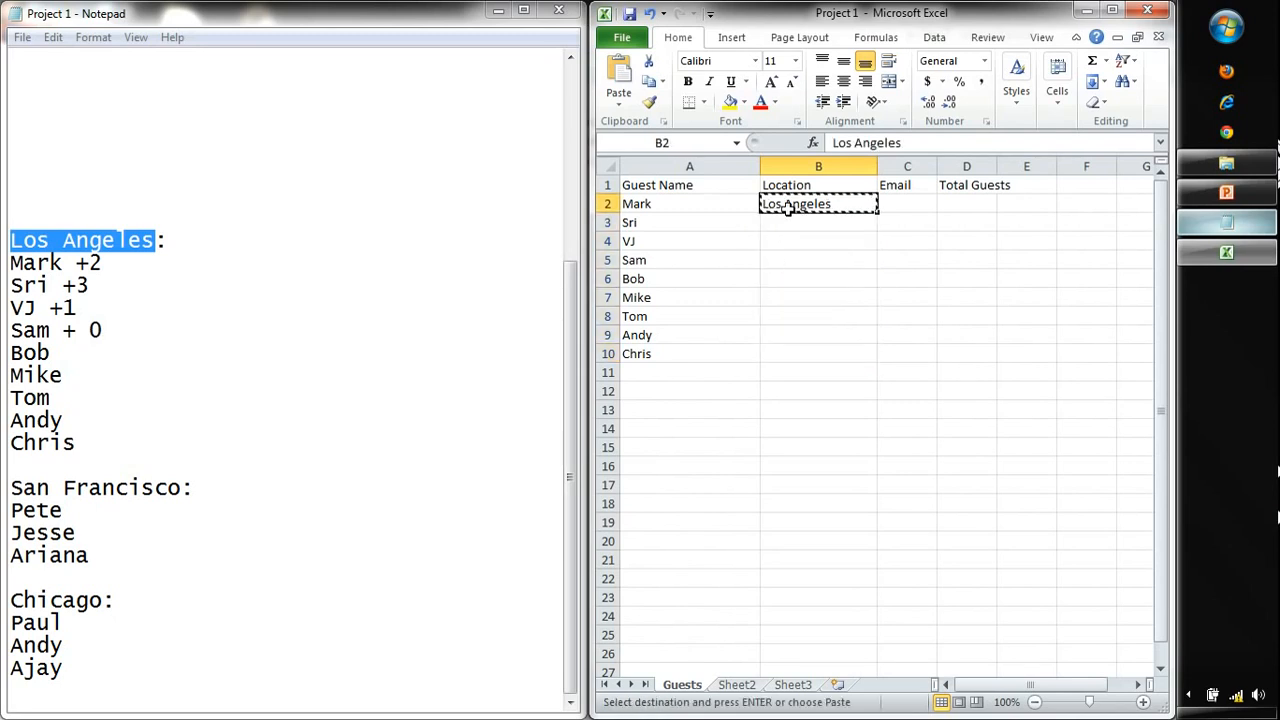
{"action": "left_click_drag", "start_coordinate": [789, 223], "coordinate": [789, 355]}
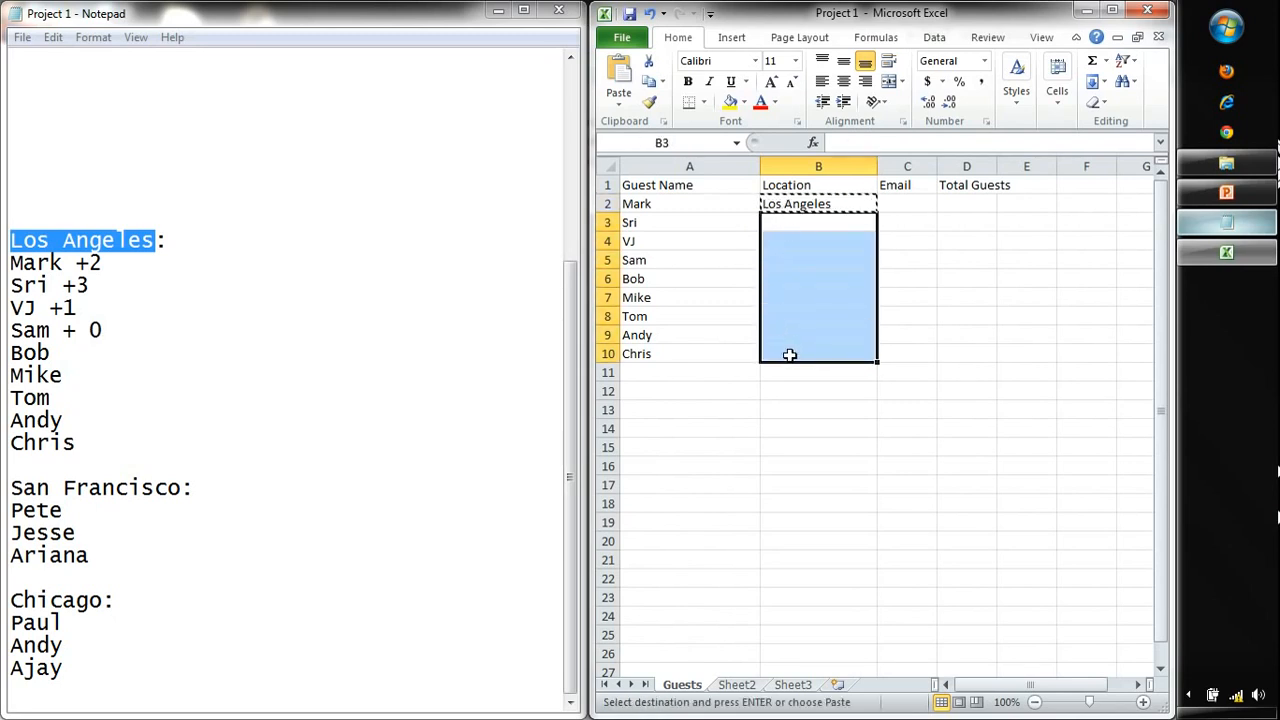
{"action": "key", "text": "ctrl+v"}
{"action": "left_click", "coordinate": [894, 203]}
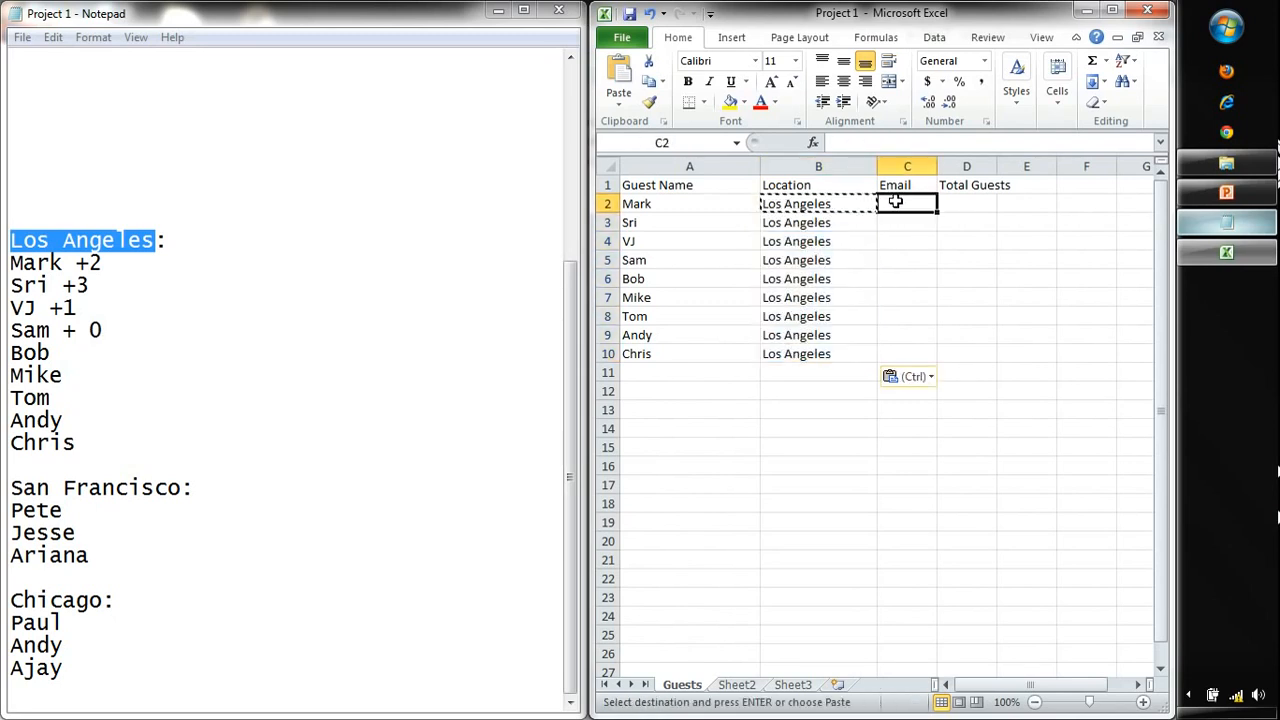
{"action": "left_click", "coordinate": [856, 203]}
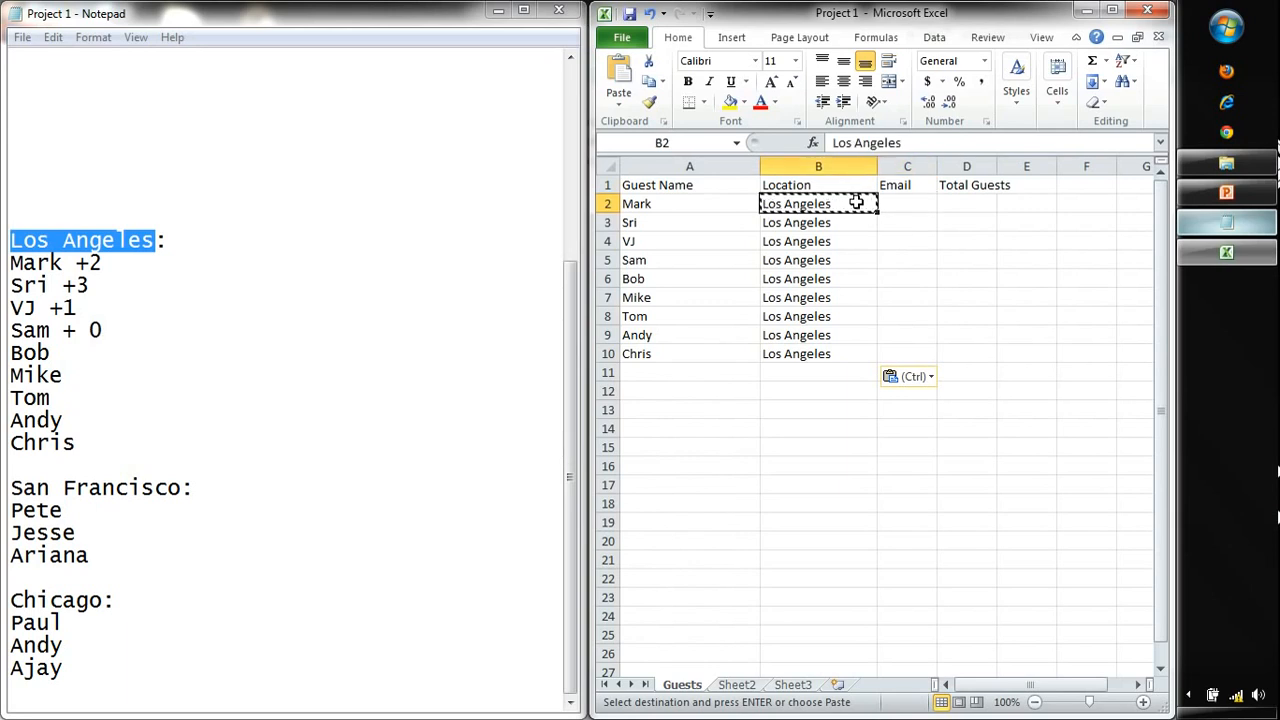
{"action": "left_click_drag", "start_coordinate": [800, 222], "coordinate": [797, 354]}
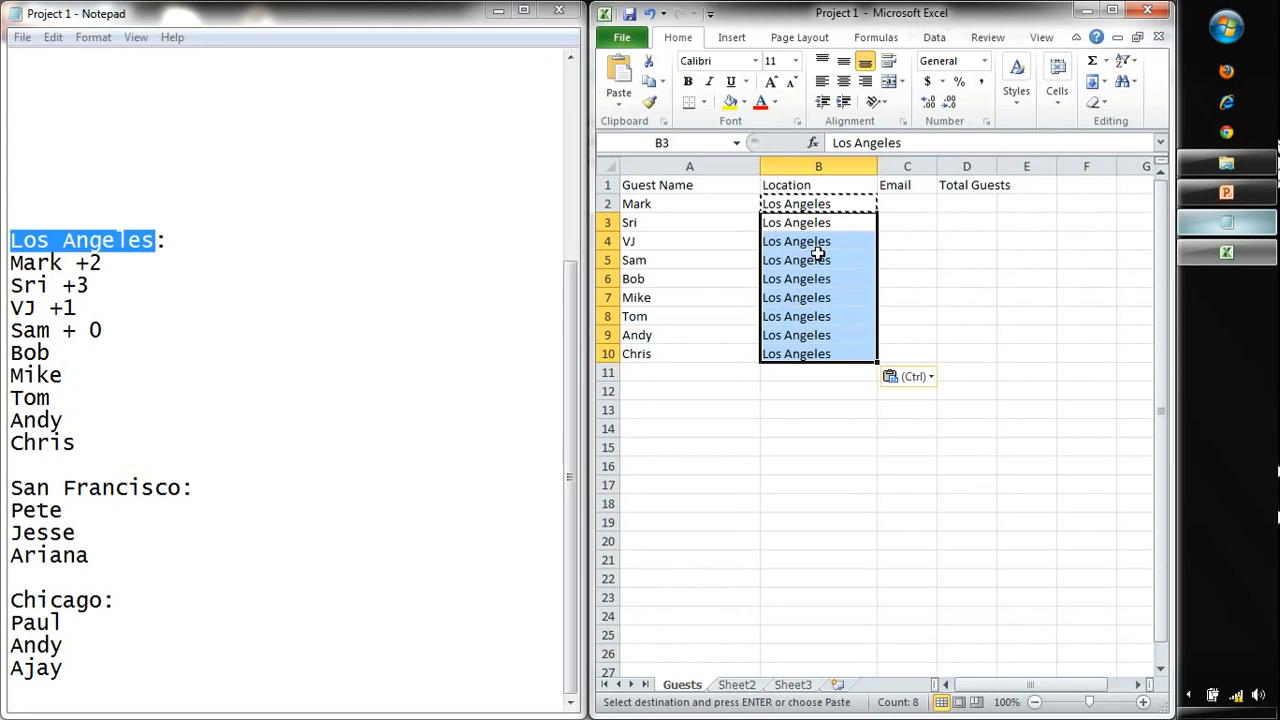
{"action": "left_click", "coordinate": [829, 358]}
{"action": "key", "text": "Escape"}
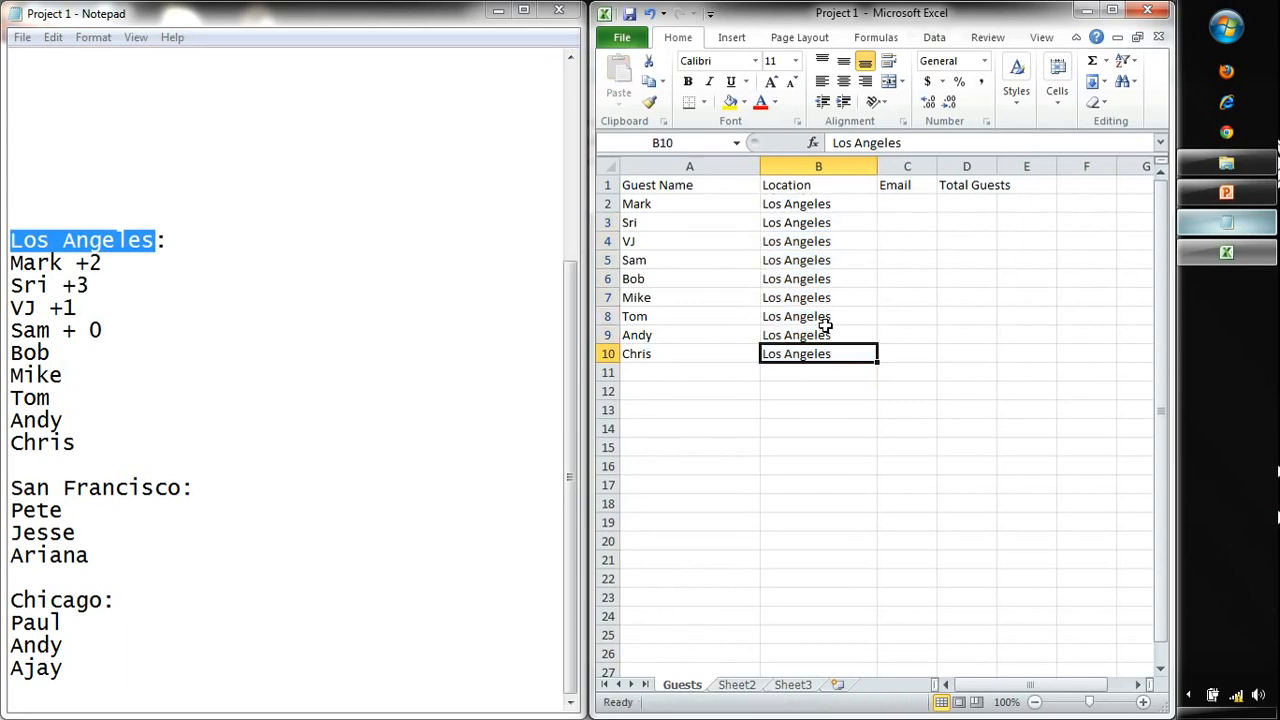
{"action": "left_click", "coordinate": [145, 322]}
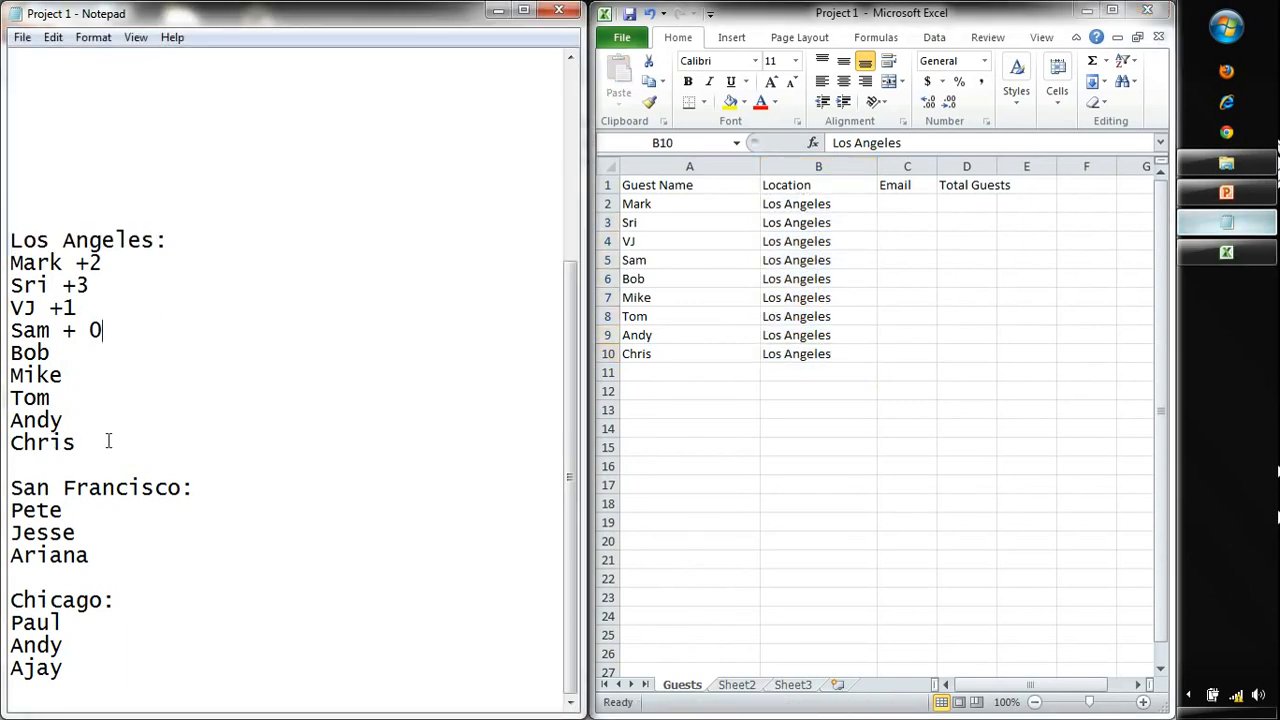
Step: Copy the three San Francisco guest names from the notes into cells A11 to A13
{"action": "left_click_drag", "start_coordinate": [108, 441], "coordinate": [3, 265]}
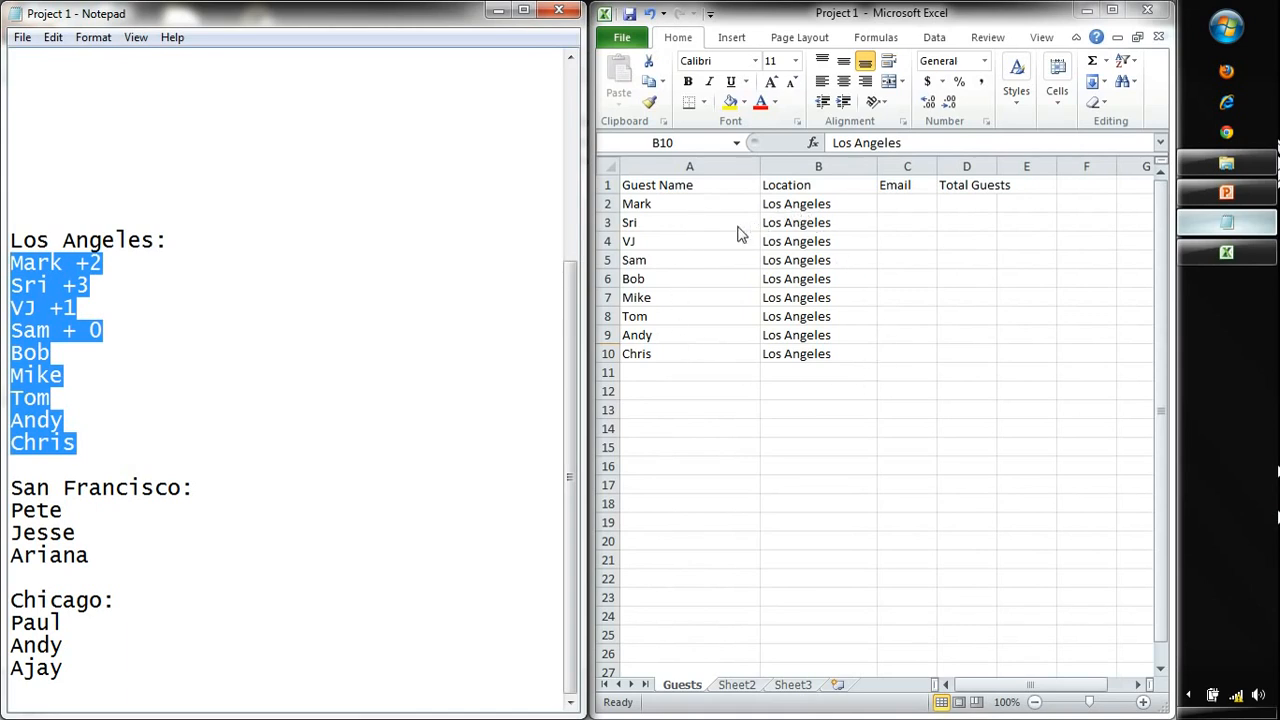
{"action": "left_click", "coordinate": [248, 509]}
{"action": "left_click_drag", "start_coordinate": [92, 557], "coordinate": [5, 510]}
{"action": "key", "text": "ctrl+c"}
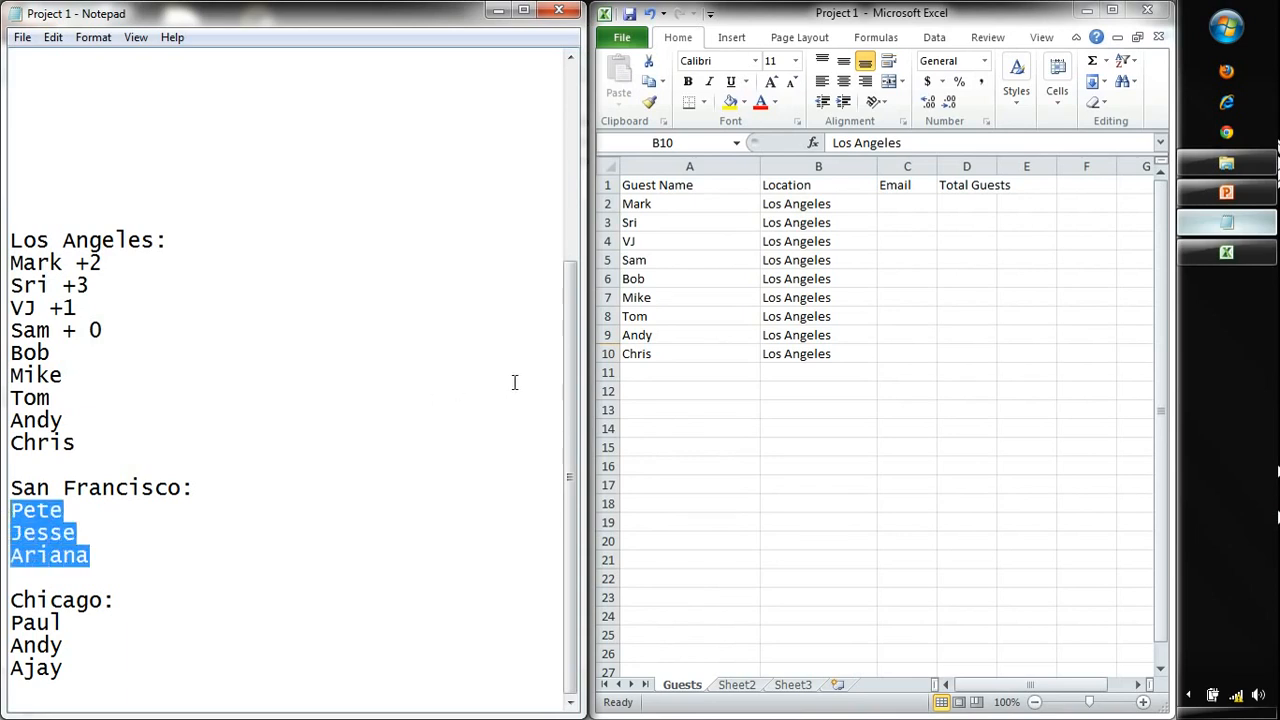
{"action": "left_click", "coordinate": [684, 378]}
{"action": "left_click", "coordinate": [678, 374]}
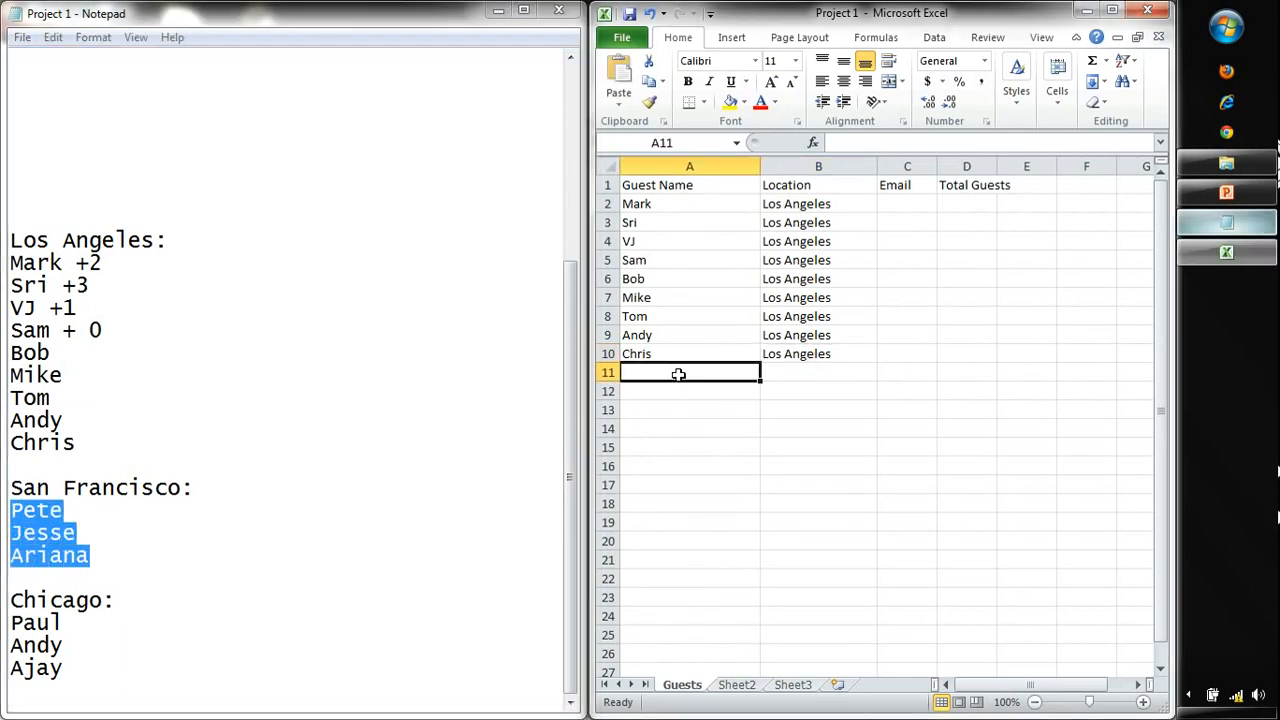
{"action": "key", "text": "ctrl+v"}
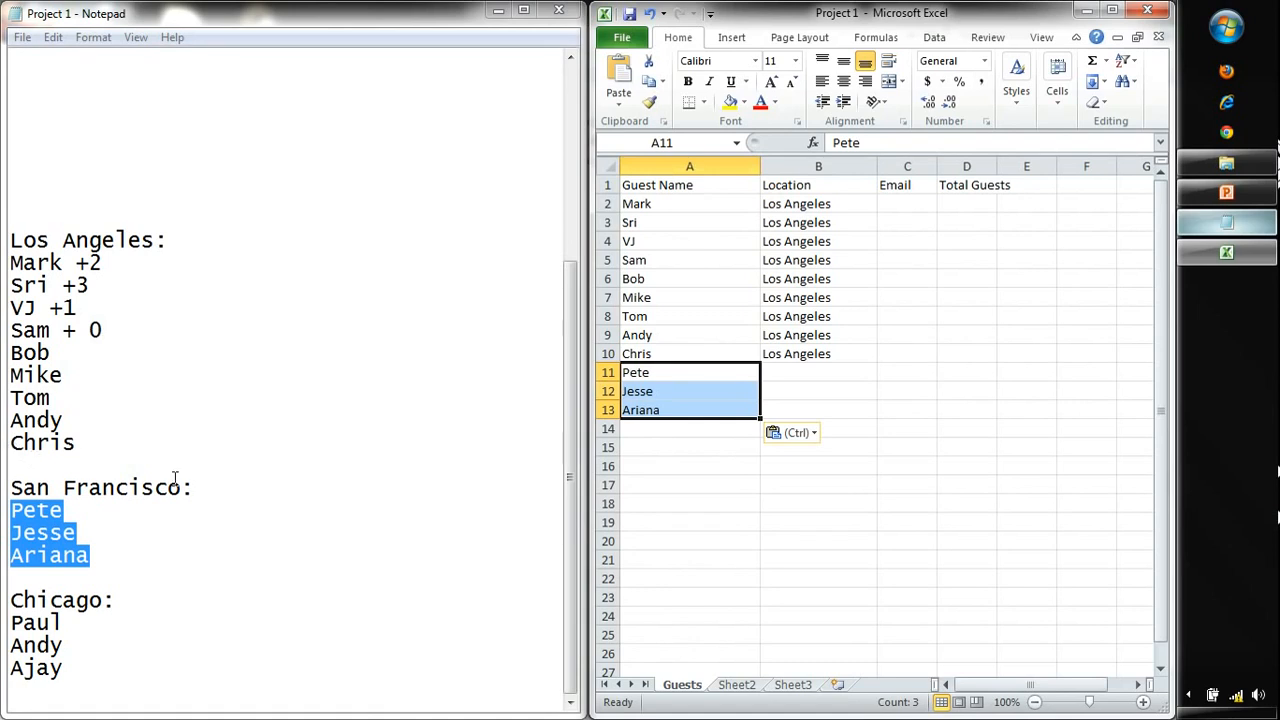
Step: Copy the city San Francisco from the notes into cell B11
{"action": "left_click_drag", "start_coordinate": [180, 488], "coordinate": [8, 488]}
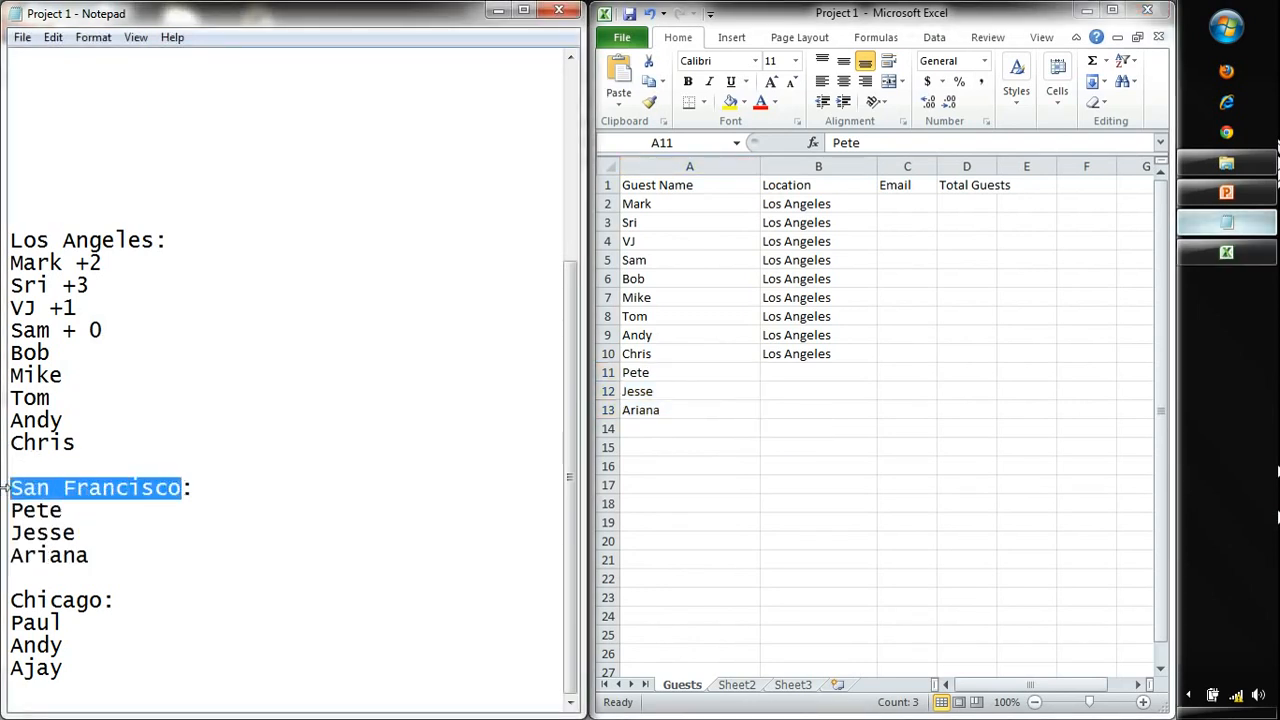
{"action": "left_click", "coordinate": [823, 372]}
{"action": "left_click", "coordinate": [823, 372]}
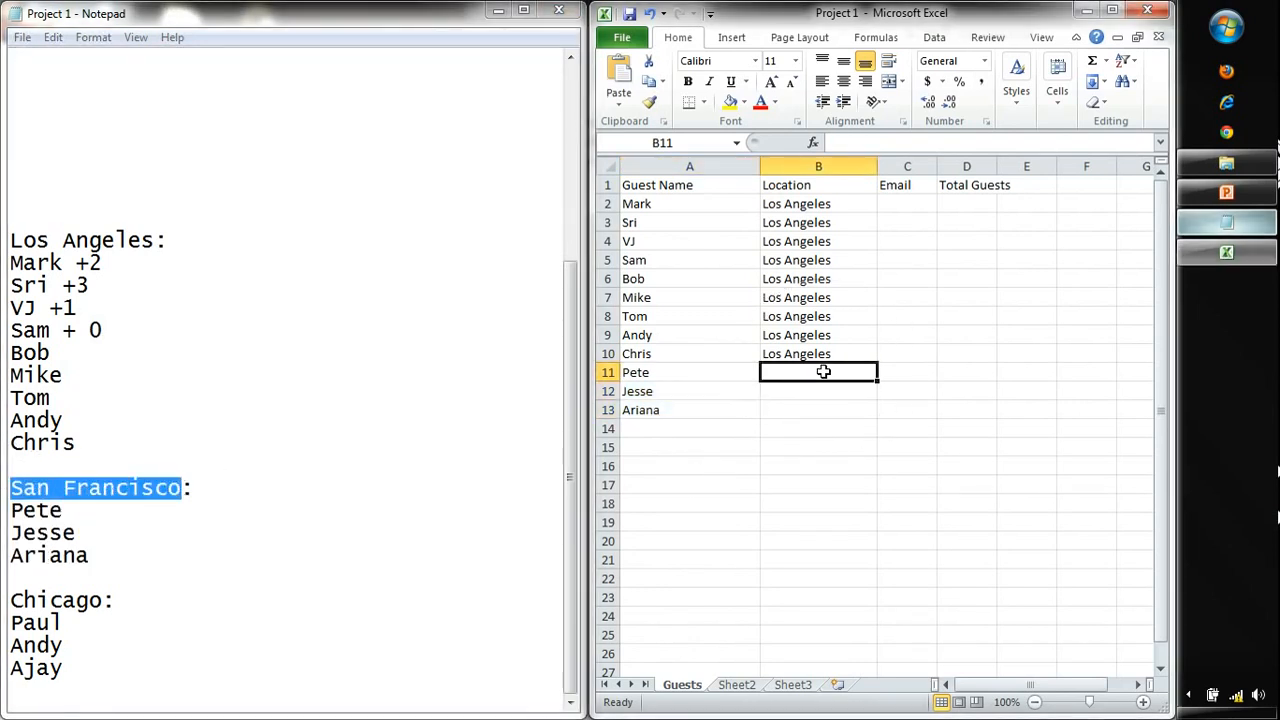
{"action": "left_click", "coordinate": [823, 372]}
{"action": "left_click_drag", "start_coordinate": [823, 372], "coordinate": [811, 420]}
{"action": "key", "text": "ctrl+v"}
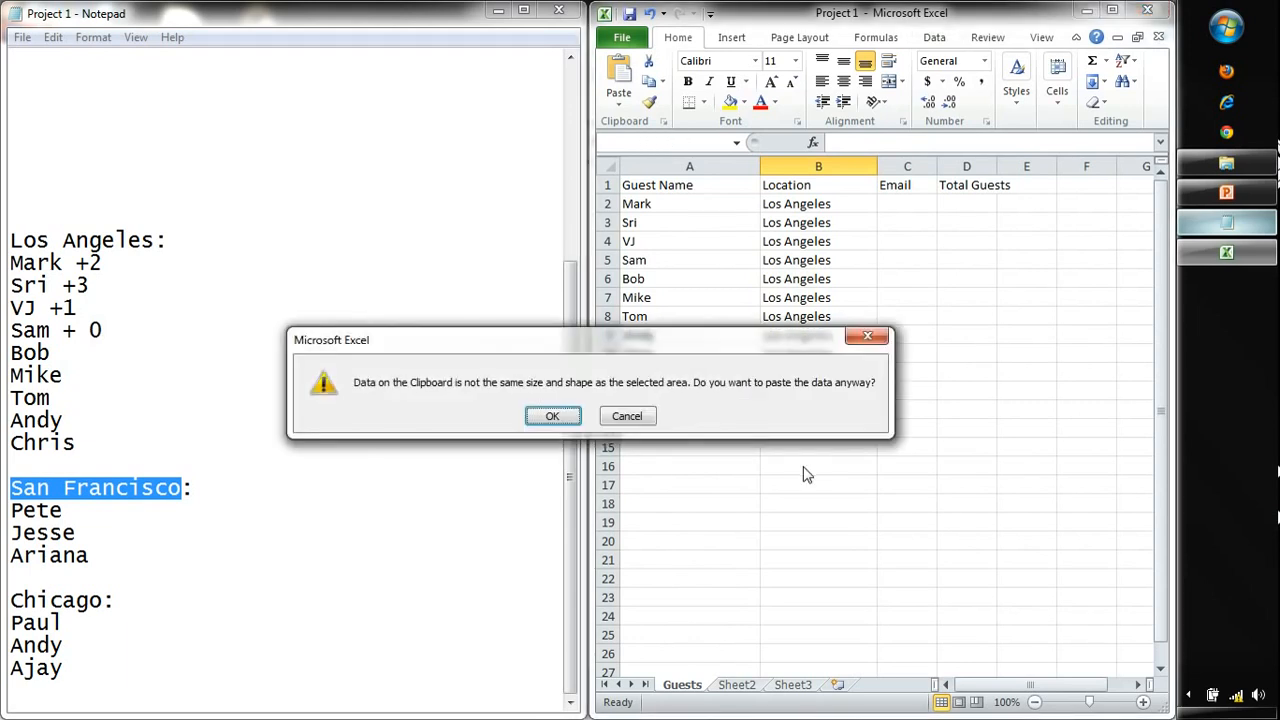
{"action": "left_click", "coordinate": [553, 417]}
Step: Fill the San Francisco location from cell B11 down through cell B13
{"action": "left_click", "coordinate": [810, 390]}
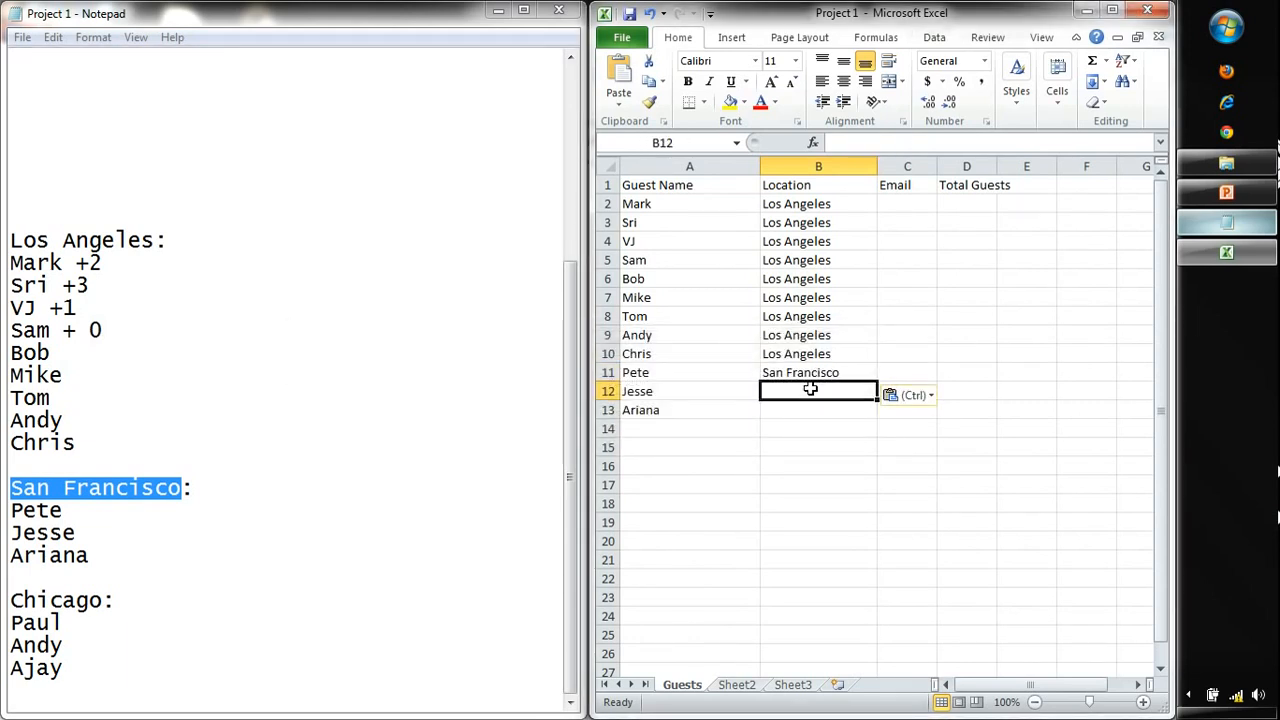
{"action": "left_click", "coordinate": [803, 404]}
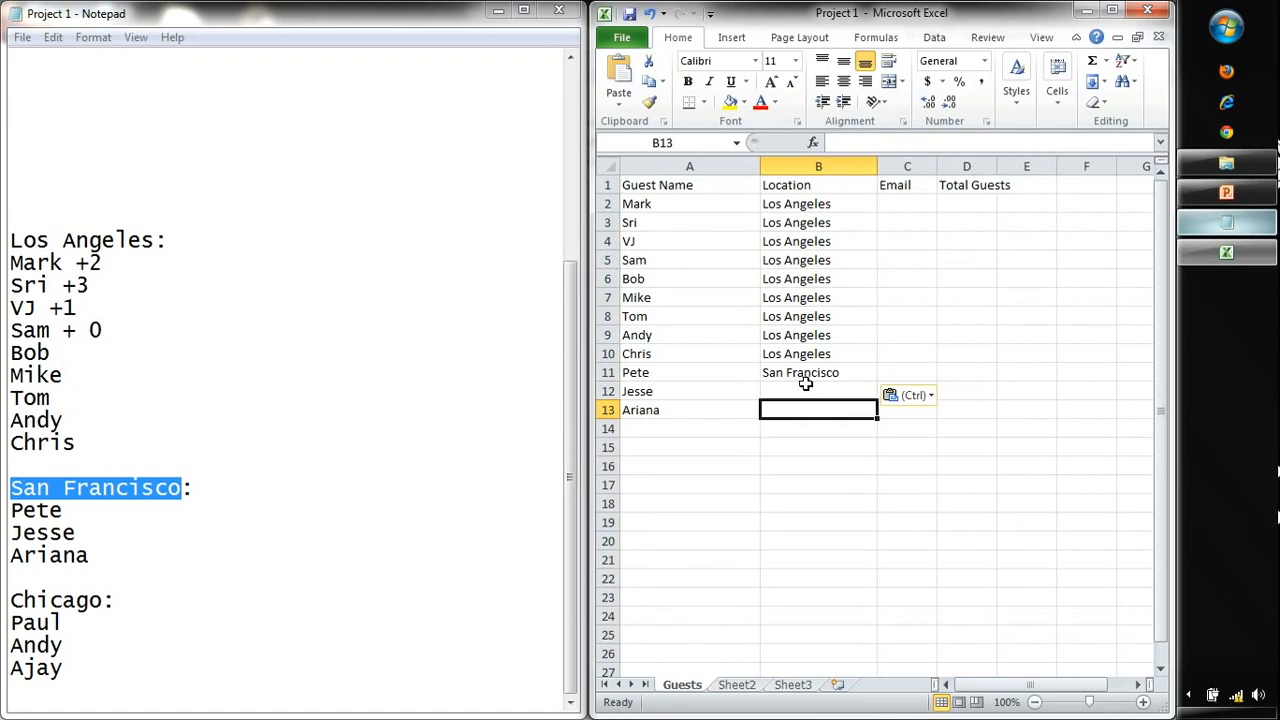
{"action": "left_click", "coordinate": [806, 386]}
{"action": "left_click", "coordinate": [810, 368]}
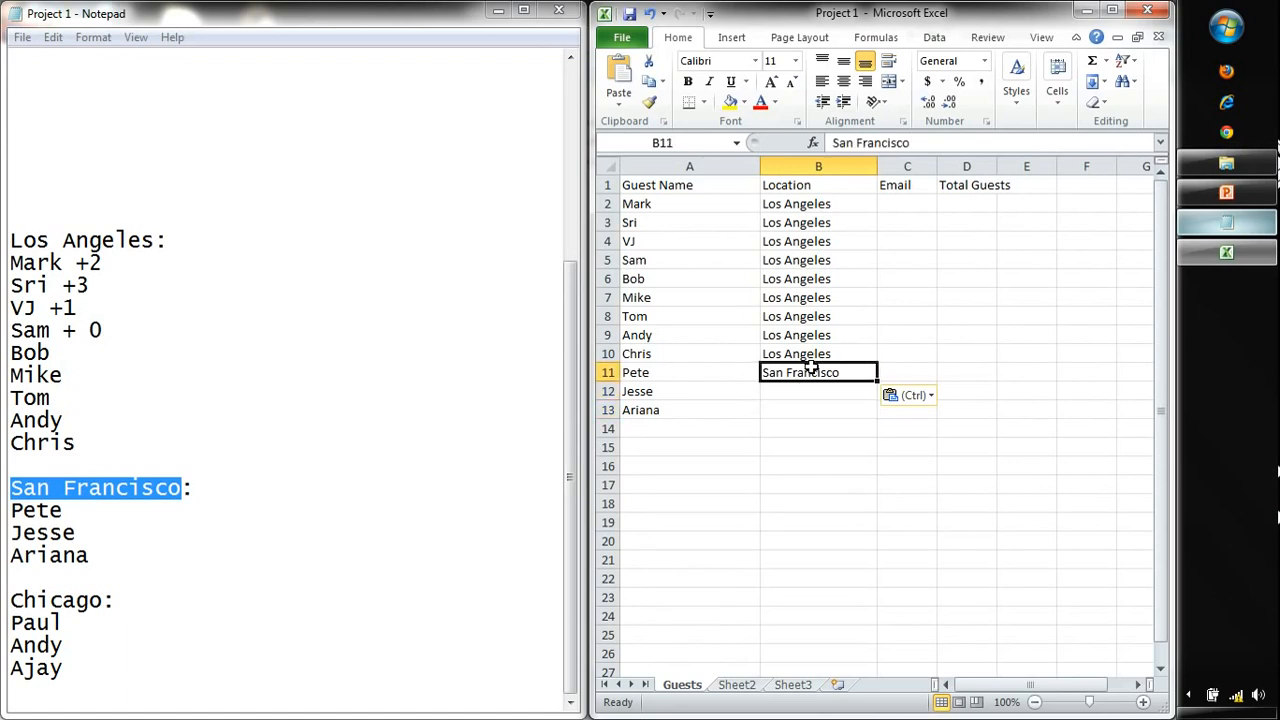
{"action": "key", "text": "ctrl+c"}
{"action": "left_click_drag", "start_coordinate": [803, 388], "coordinate": [803, 412]}
{"action": "key", "text": "Escape"}
{"action": "left_click", "coordinate": [849, 373]}
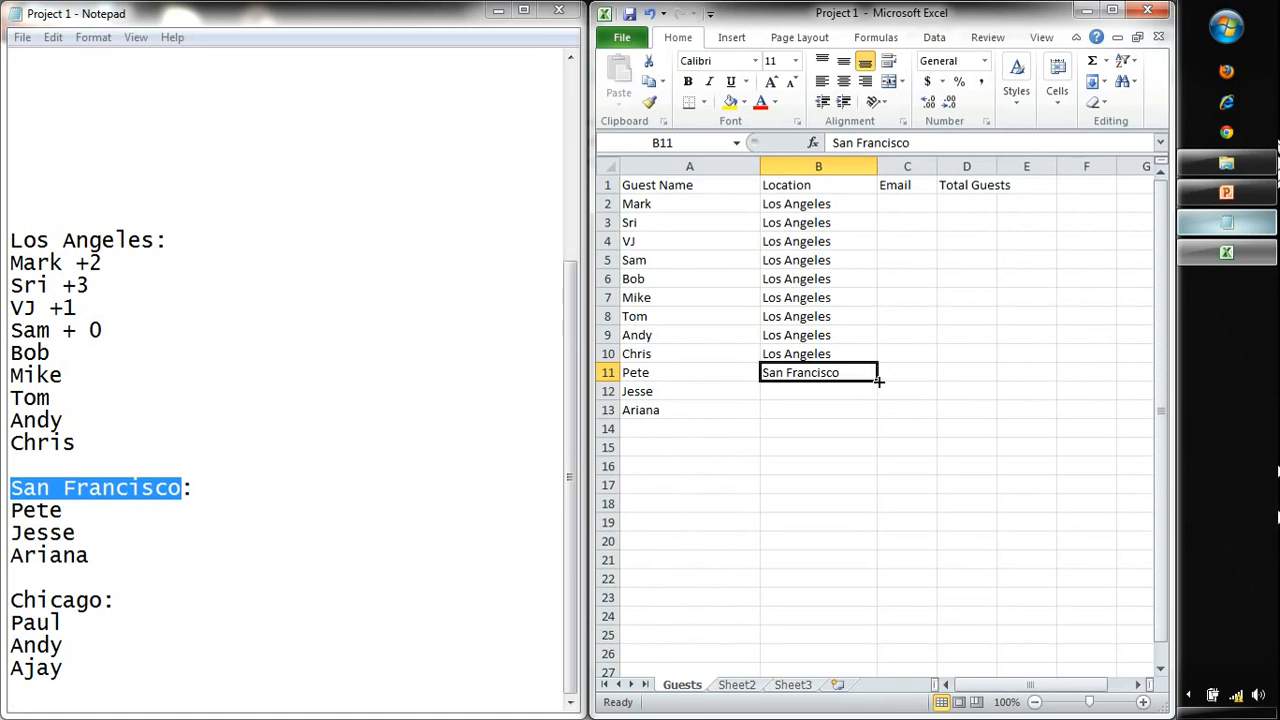
{"action": "left_click_drag", "start_coordinate": [878, 383], "coordinate": [878, 384]}
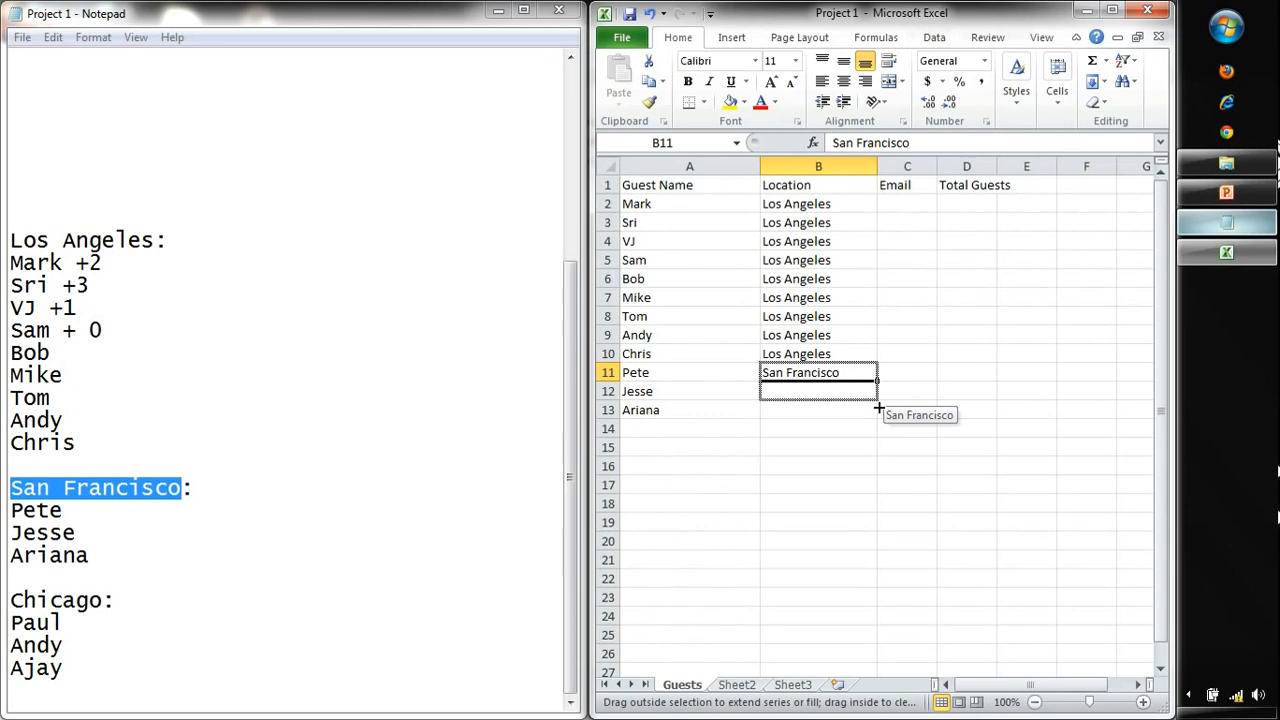
{"action": "left_click_drag", "start_coordinate": [878, 409], "coordinate": [878, 418]}
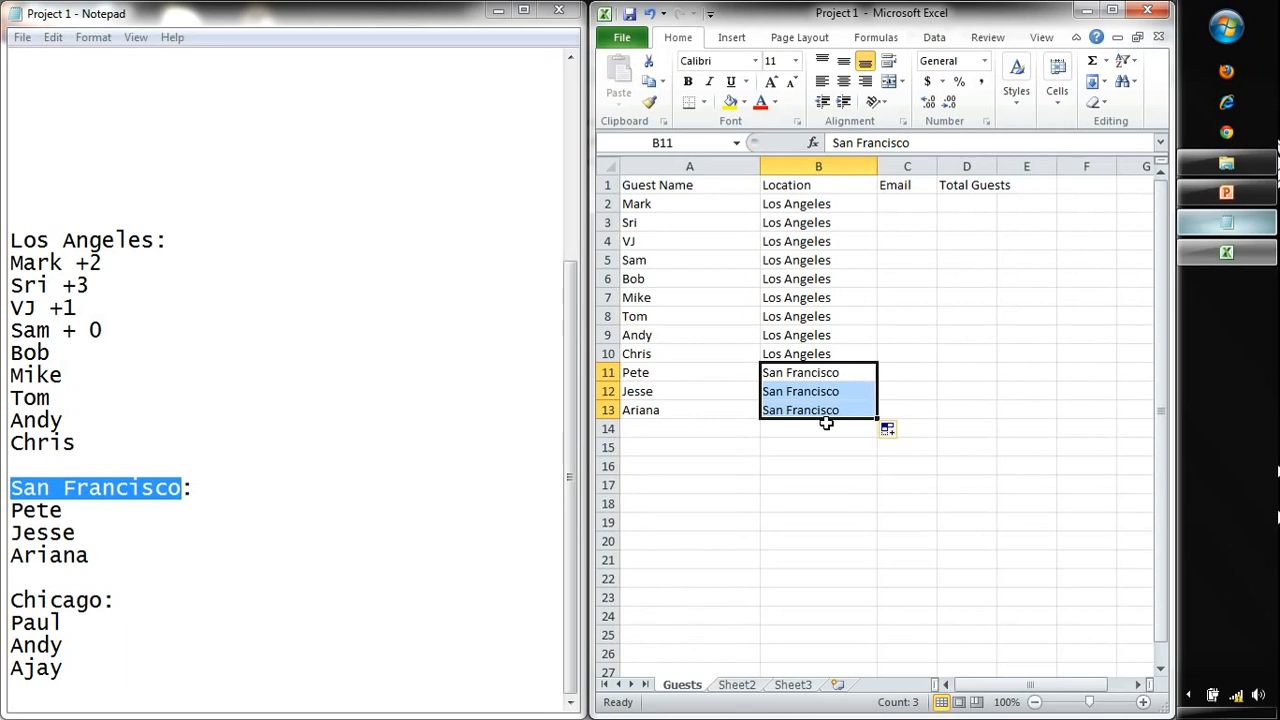
Step: Copy the three Chicago guest names from the notes into cells A14 to A16
{"action": "left_click", "coordinate": [651, 428]}
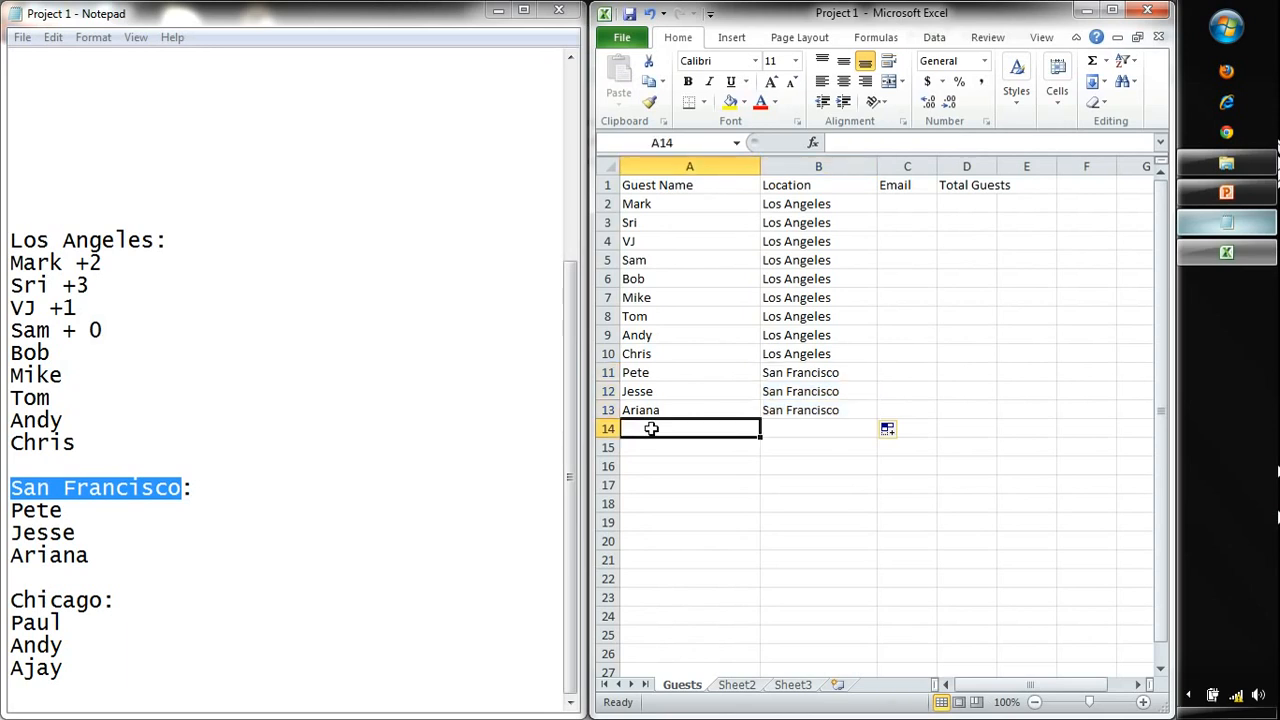
{"action": "left_click_drag", "start_coordinate": [75, 675], "coordinate": [9, 620]}
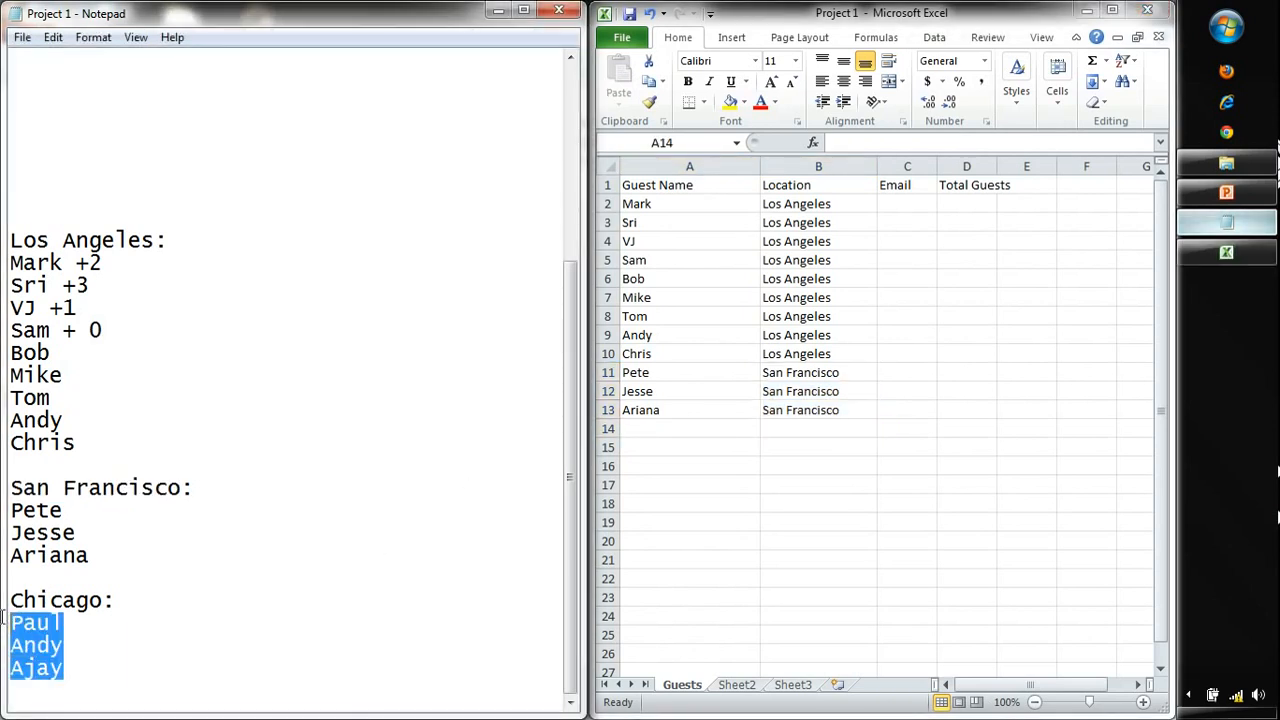
{"action": "left_click", "coordinate": [716, 428]}
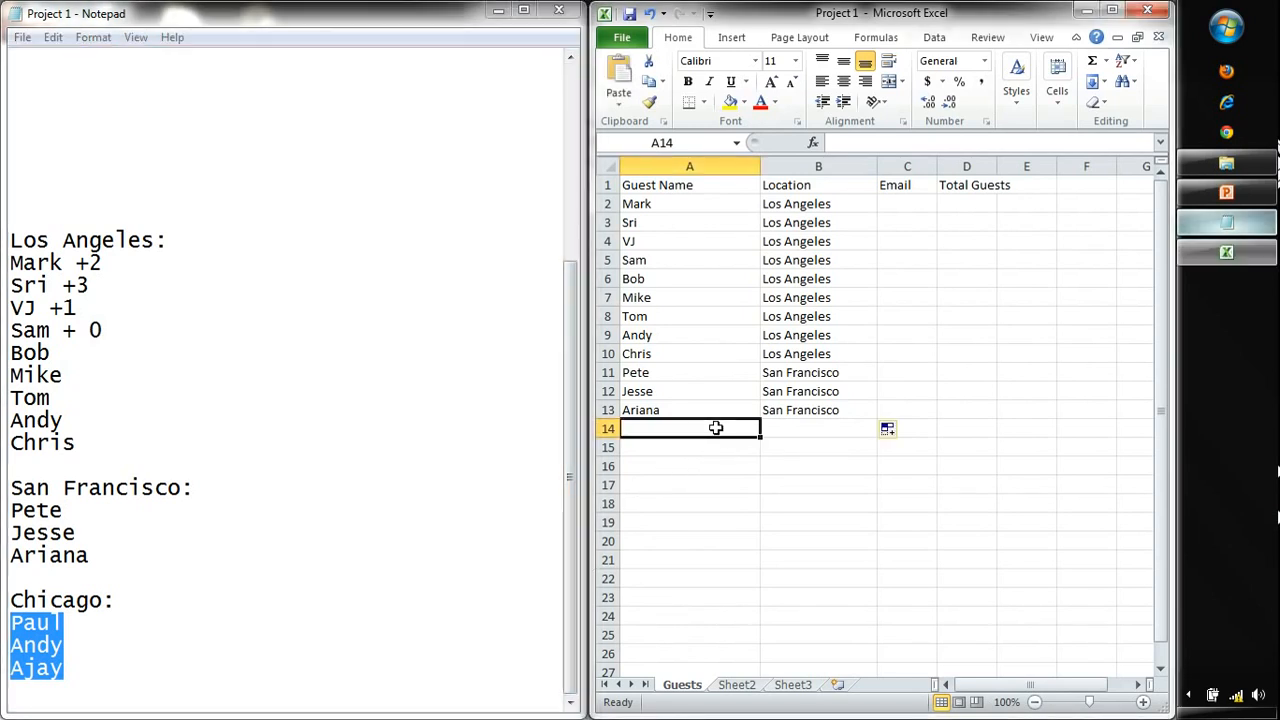
{"action": "key", "text": "ctrl+v"}
Step: Enter Chicago as the location in cell B14
{"action": "left_click", "coordinate": [799, 426]}
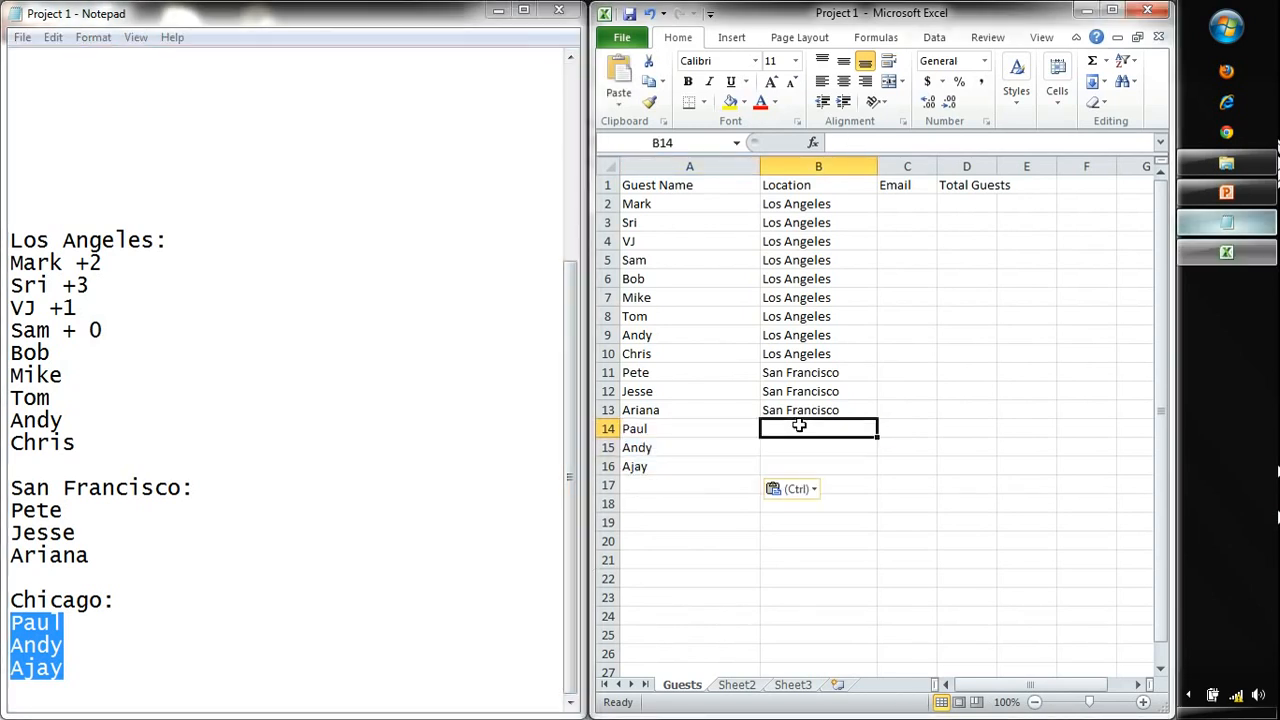
{"action": "type", "text": "Chciao"}
{"action": "key", "text": "BackSpace"}
{"action": "key", "text": "BackSpace"}
{"action": "key", "text": "BackSpace"}
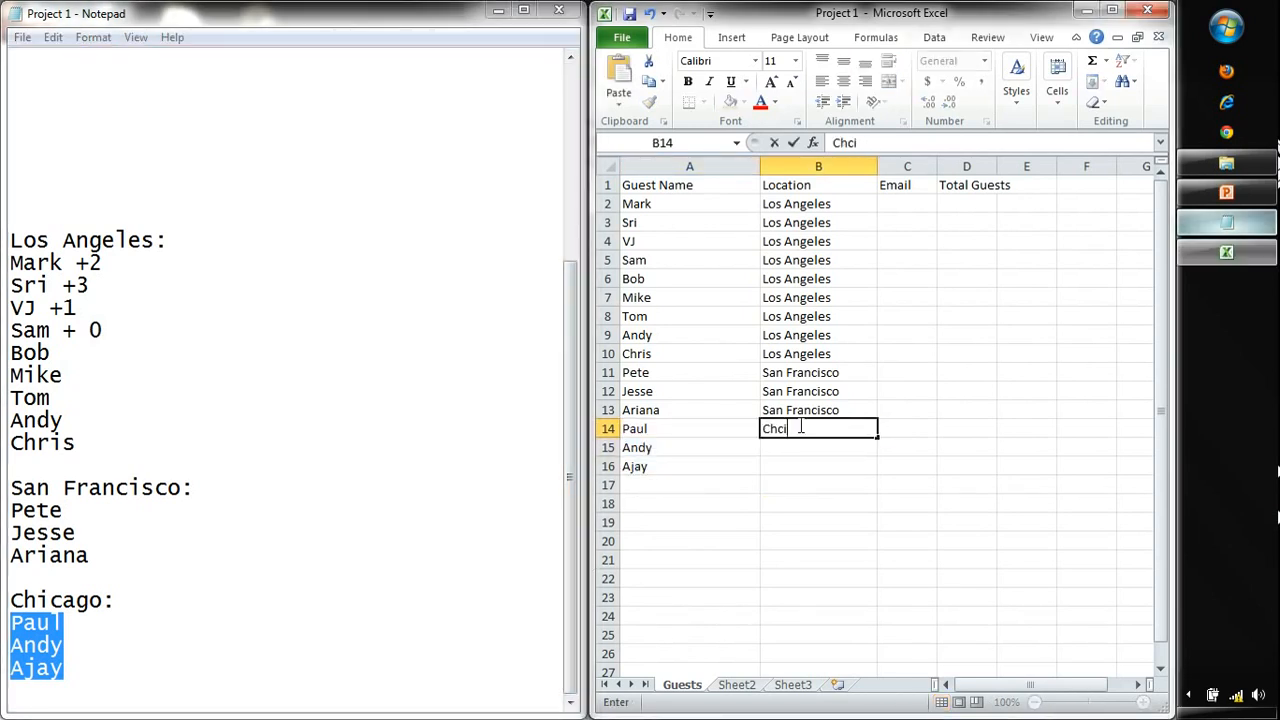
{"action": "key", "text": "BackSpace"}
{"action": "key", "text": "BackSpace"}
{"action": "type", "text": "iag"}
{"action": "key", "text": "BackSpace"}
{"action": "key", "text": "BackSpace"}
{"action": "type", "text": "cao"}
{"action": "key", "text": "Return"}
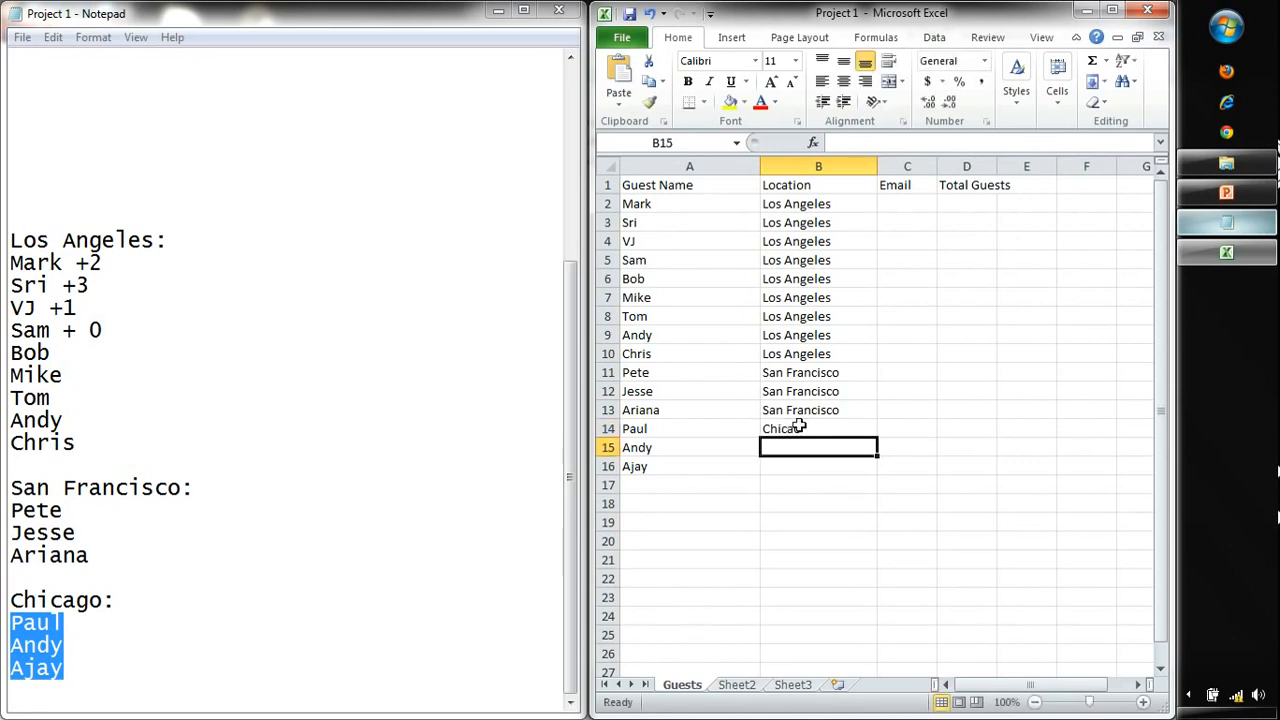
{"action": "double_click", "coordinate": [799, 427]}
{"action": "key", "text": "BackSpace"}
{"action": "type", "text": "gi"}
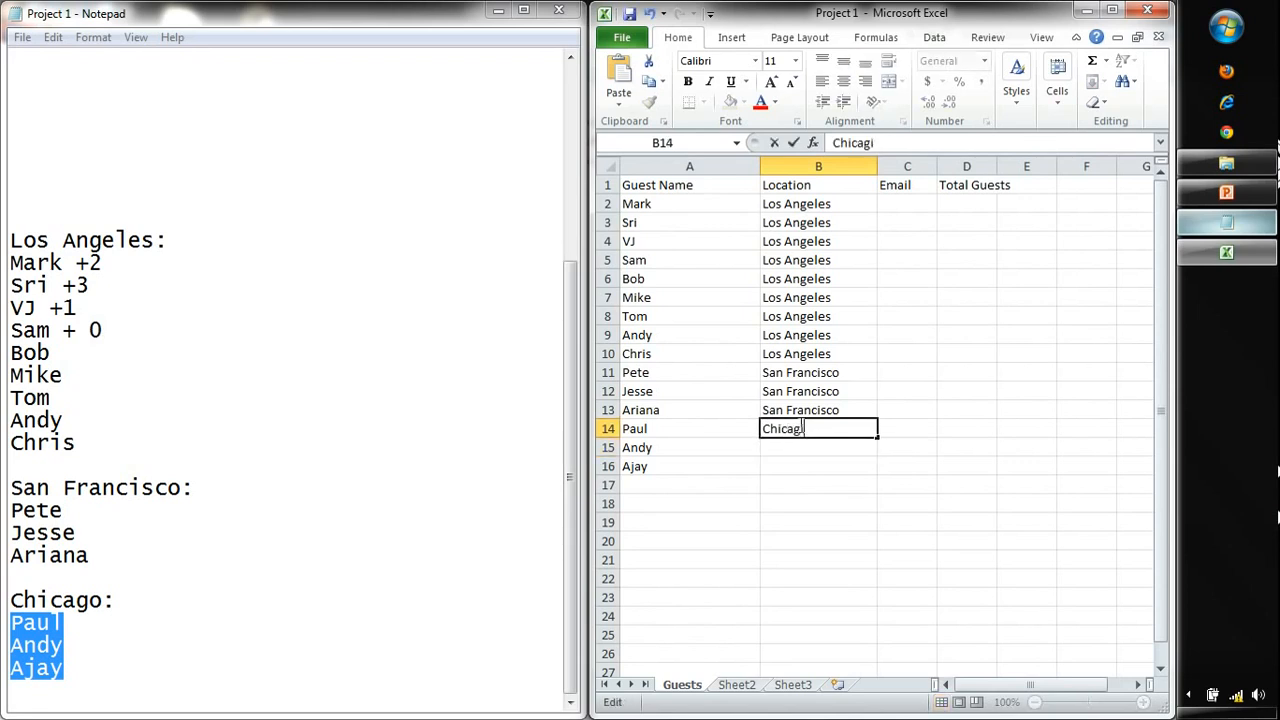
{"action": "type", "text": "o"}
{"action": "key", "text": "Return"}
Step: Copy the Chicago location from cell B14 into cells B15 and B16 and end the copy mode
{"action": "left_click", "coordinate": [800, 428]}
{"action": "key", "text": "ctrl+c"}
{"action": "key", "text": "Down"}
{"action": "key", "text": "ctrl+v"}
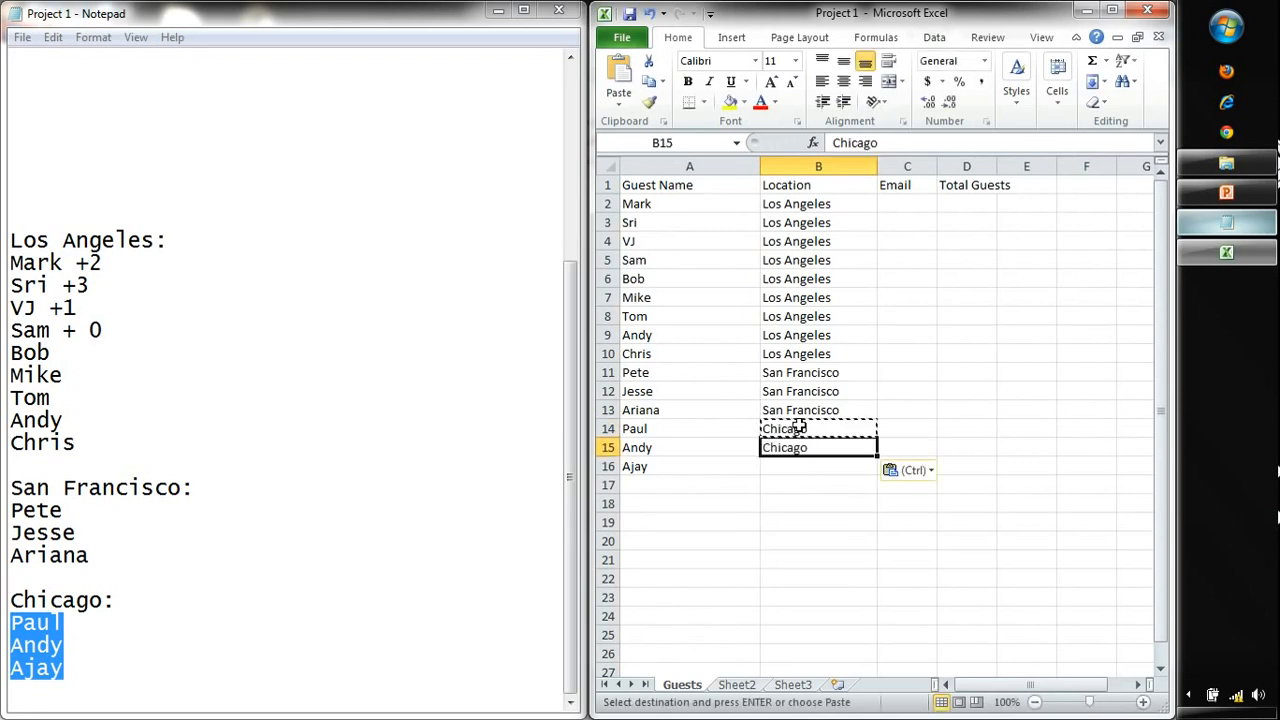
{"action": "key", "text": "Down"}
{"action": "key", "text": "ctrl+v"}
{"action": "key", "text": "Escape"}
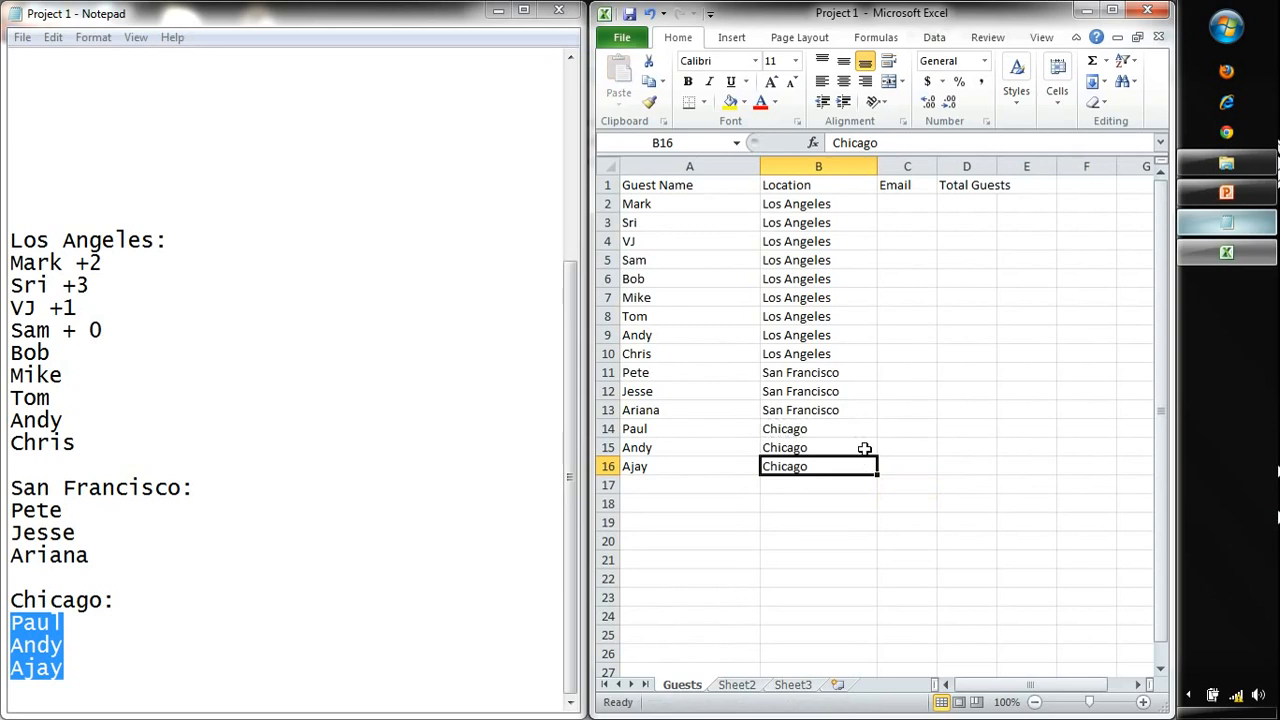
Step: Widen columns C and D together to the same width so the Total Guests heading fits
{"action": "left_click", "coordinate": [222, 495]}
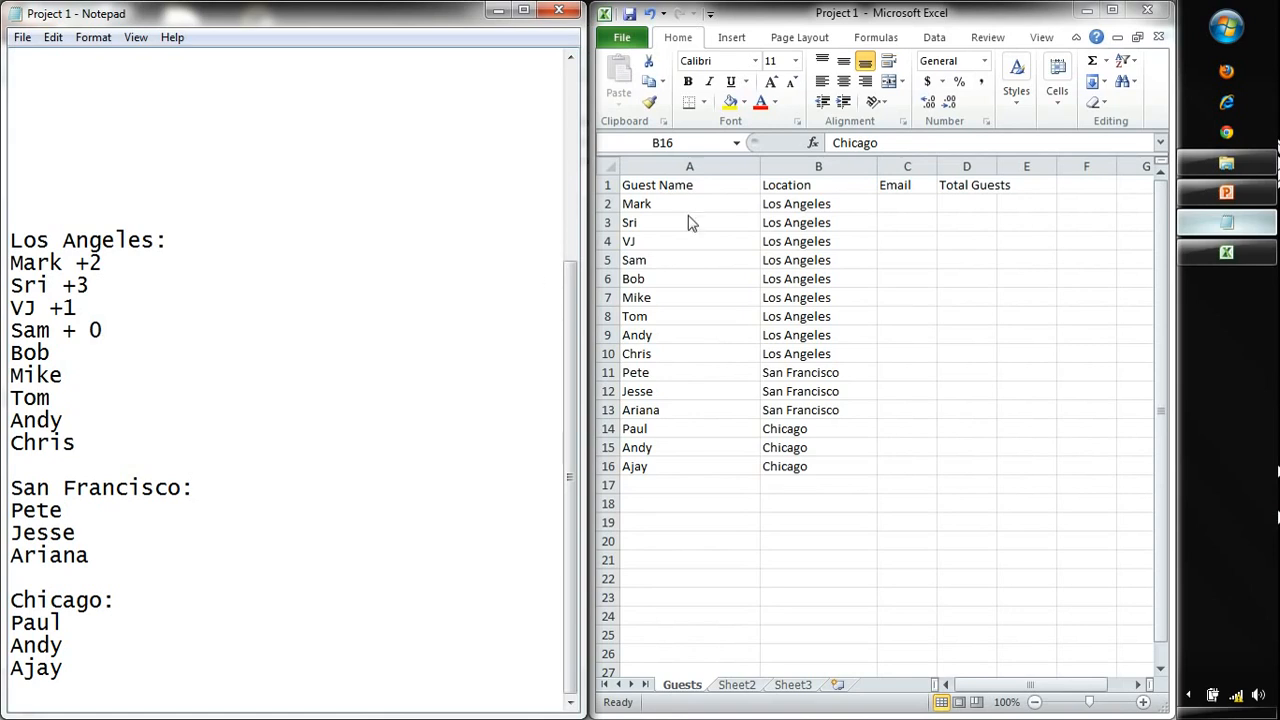
{"action": "key", "text": "alt+Tab"}
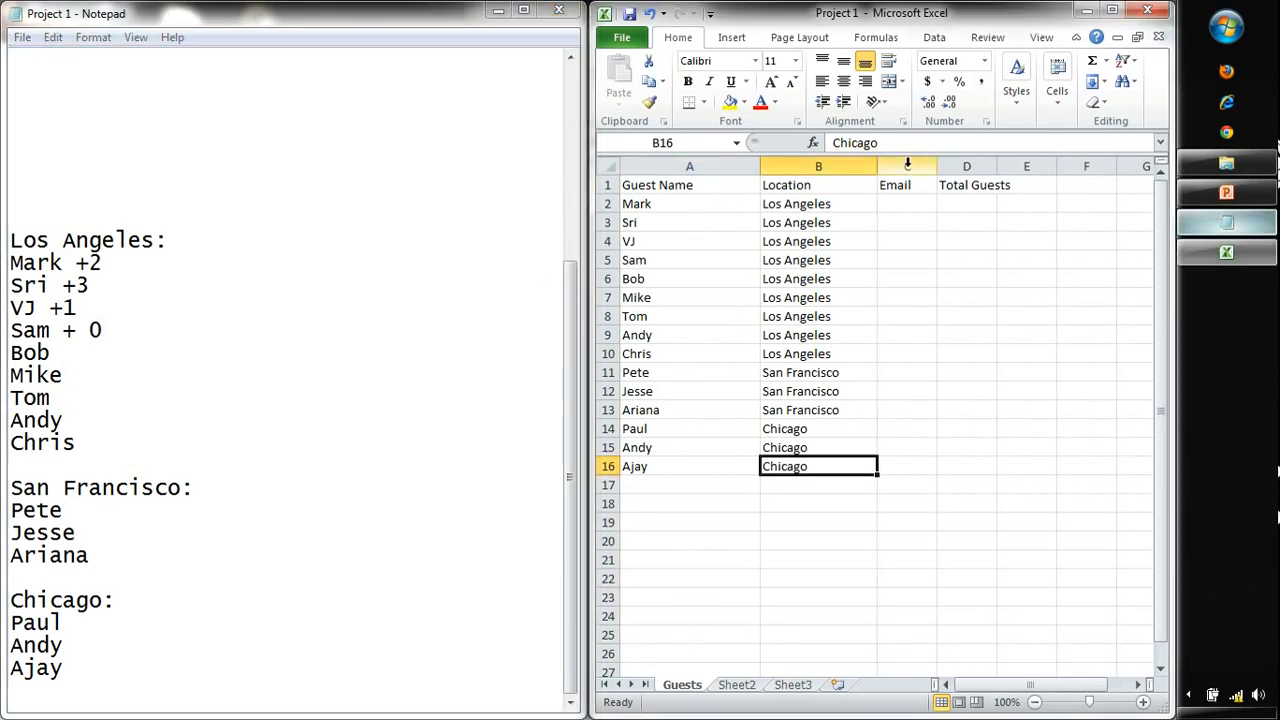
{"action": "left_click_drag", "start_coordinate": [908, 166], "coordinate": [1021, 166]}
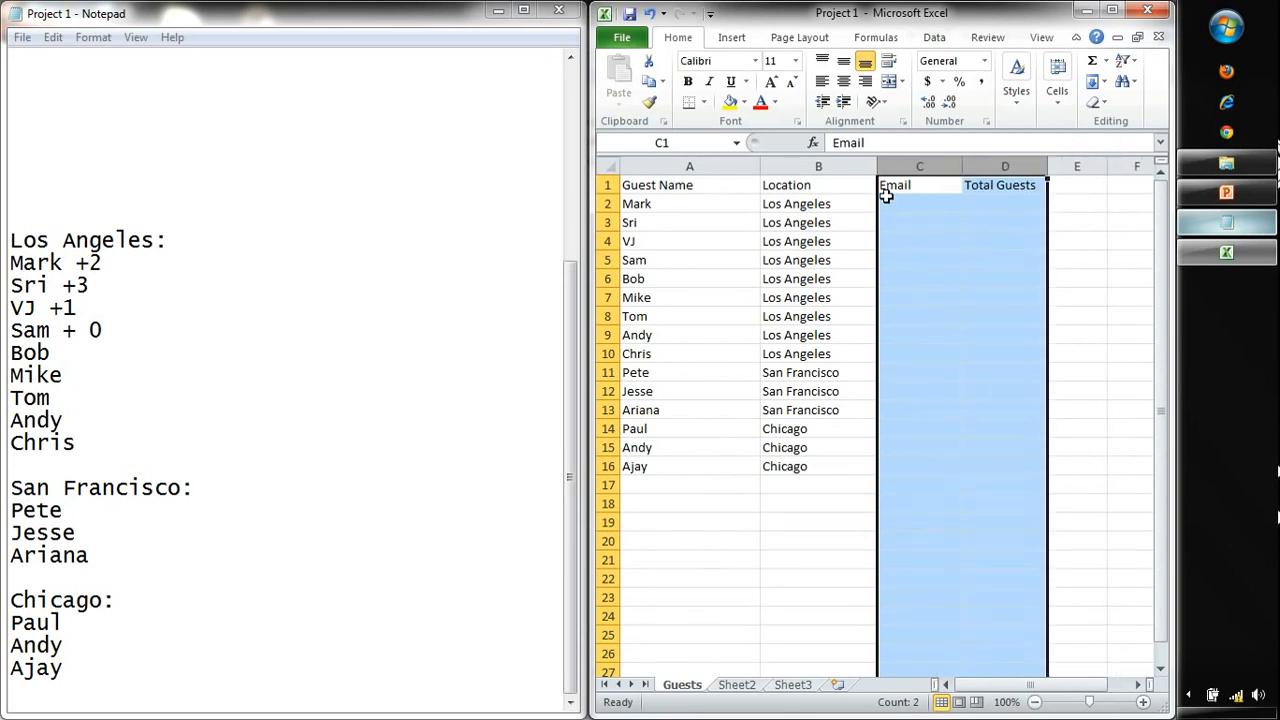
{"action": "left_click", "coordinate": [958, 187]}
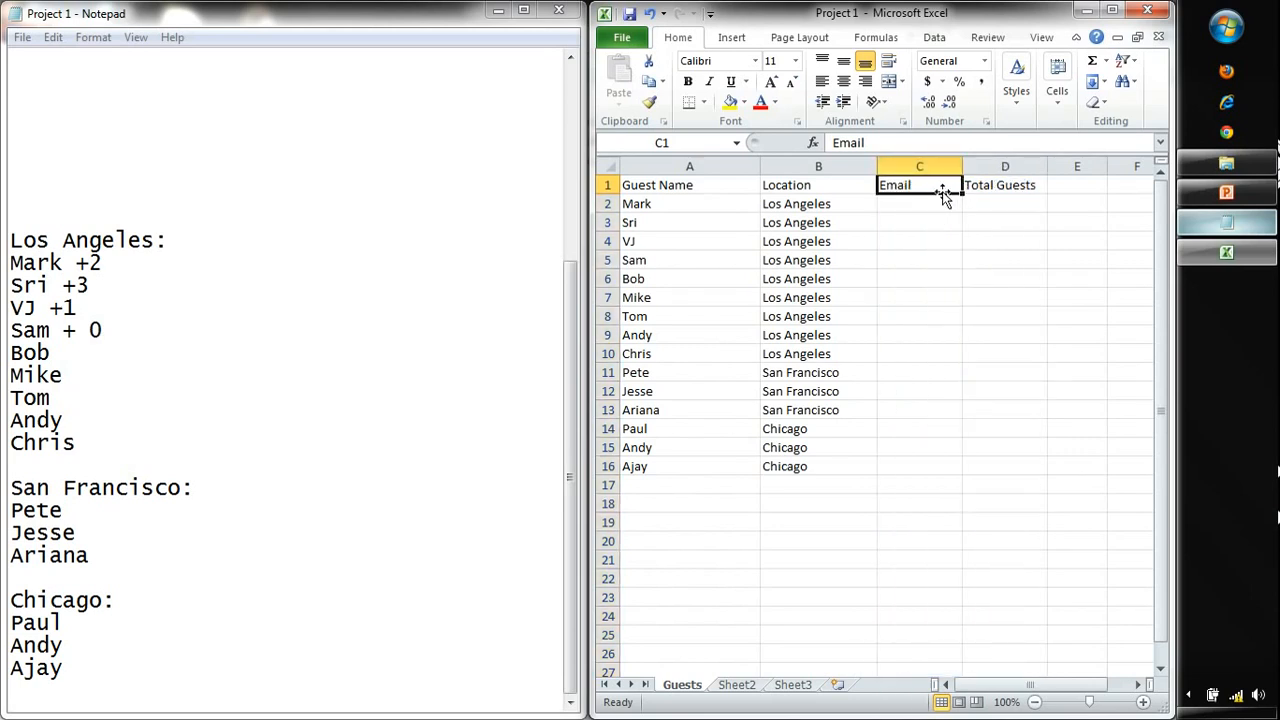
{"action": "left_click", "coordinate": [667, 206]}
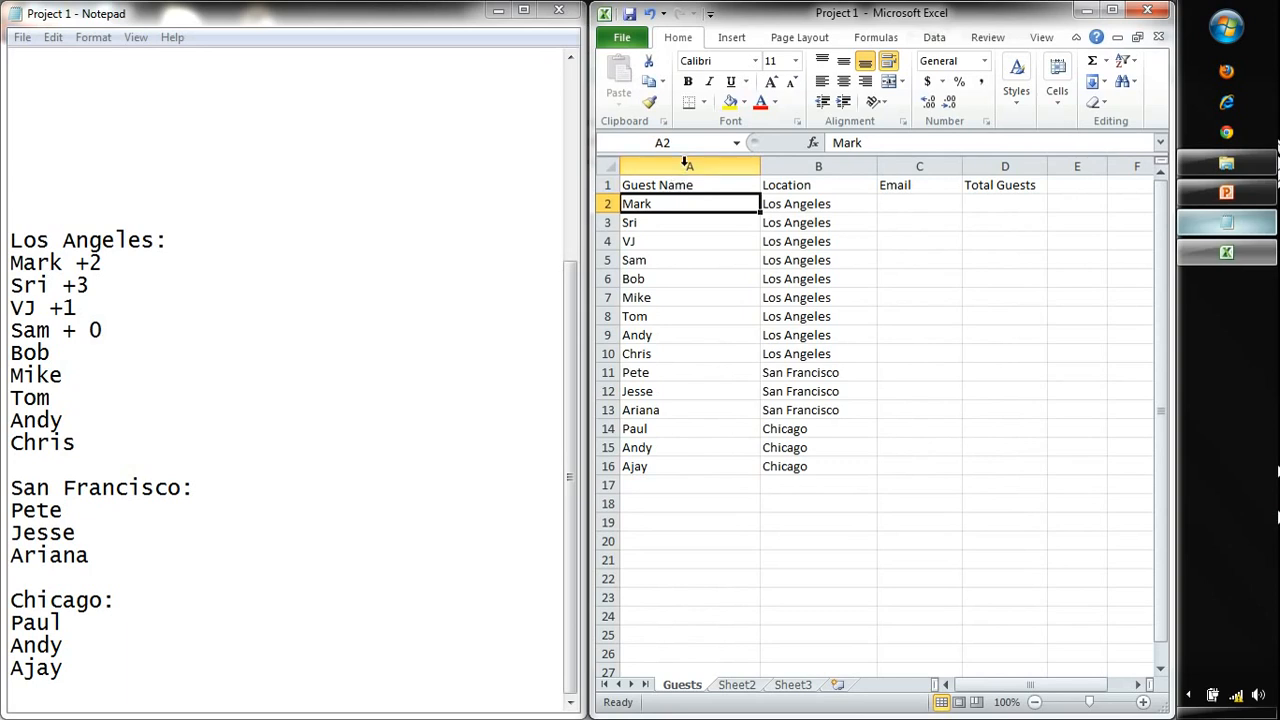
{"action": "left_click", "coordinate": [686, 165]}
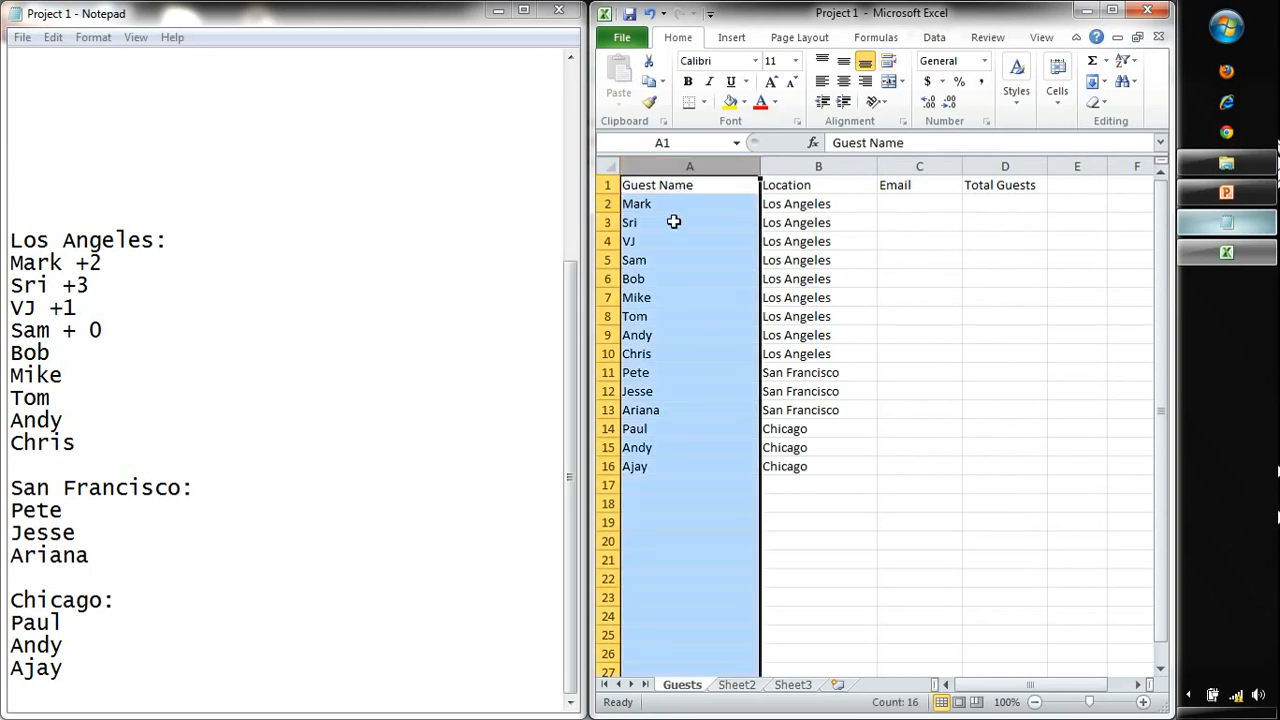
{"action": "left_click", "coordinate": [678, 189]}
{"action": "left_click", "coordinate": [662, 274]}
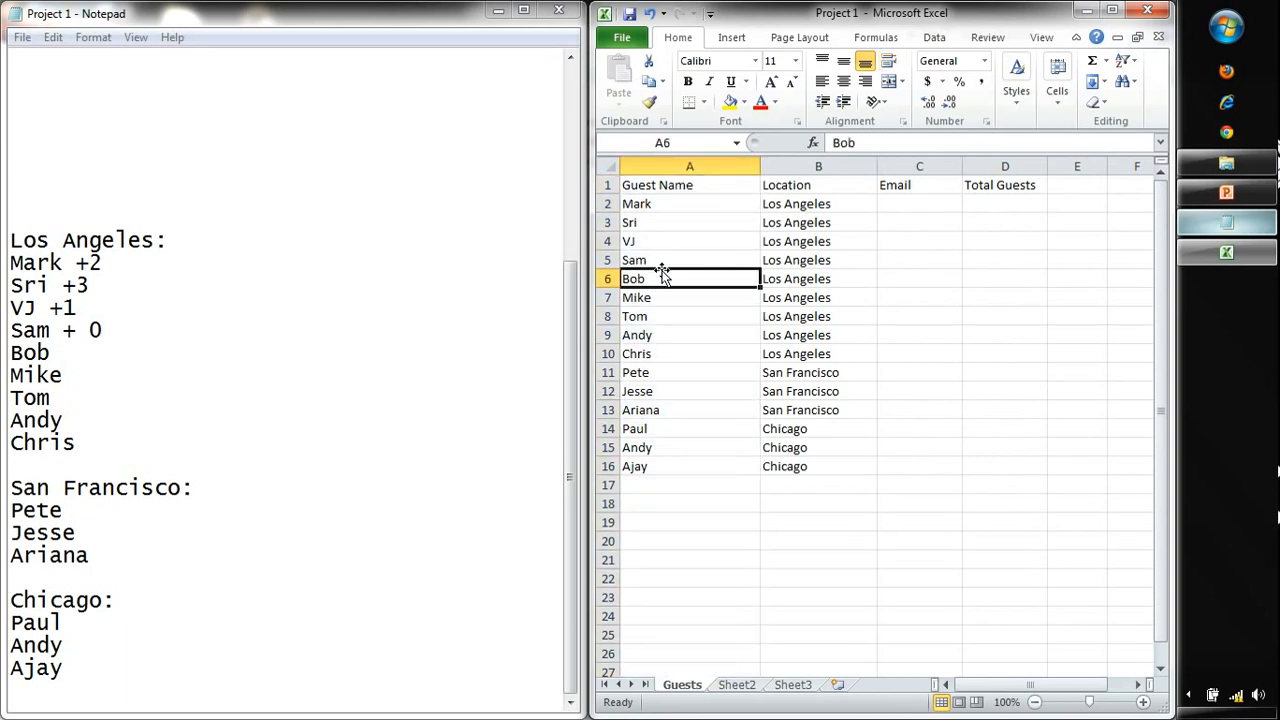
Step: Try entering New Jersey in cell A17 and Dallas in cell A18, and clear both cells
{"action": "left_click", "coordinate": [678, 482]}
{"action": "type", "text": "Ne"}
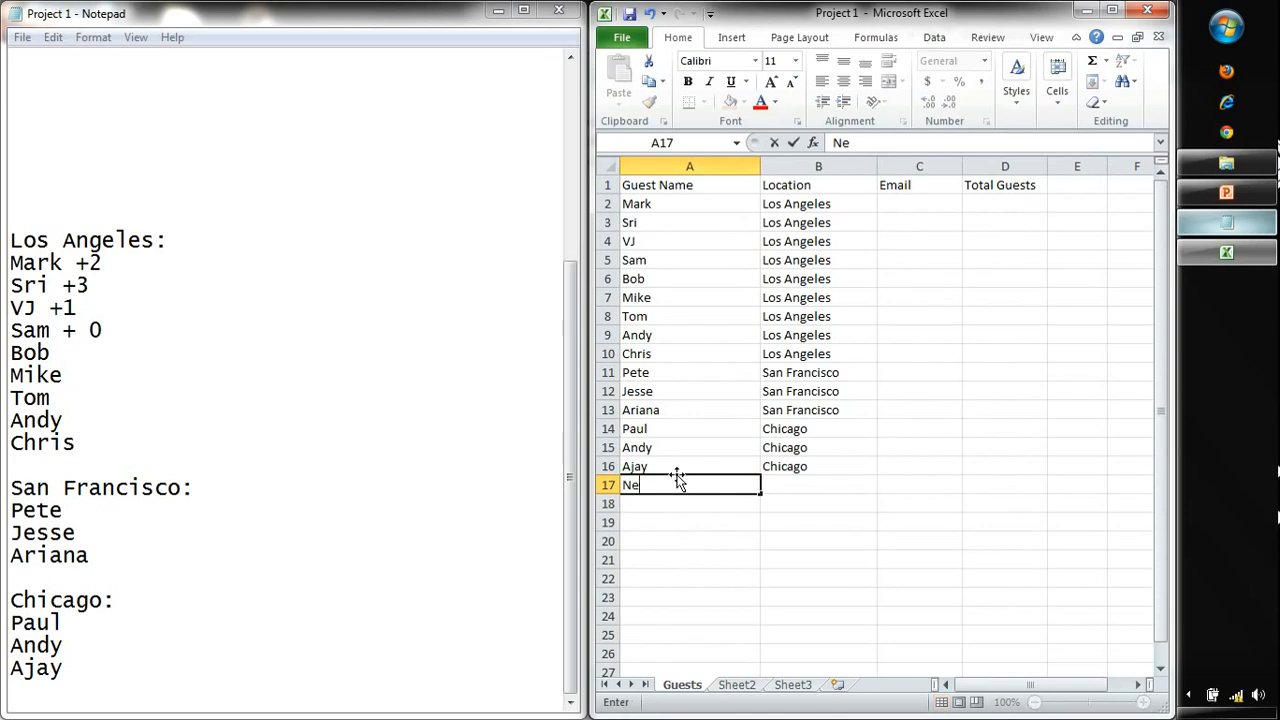
{"action": "type", "text": "w Jerseuy"}
{"action": "key", "text": "Return"}
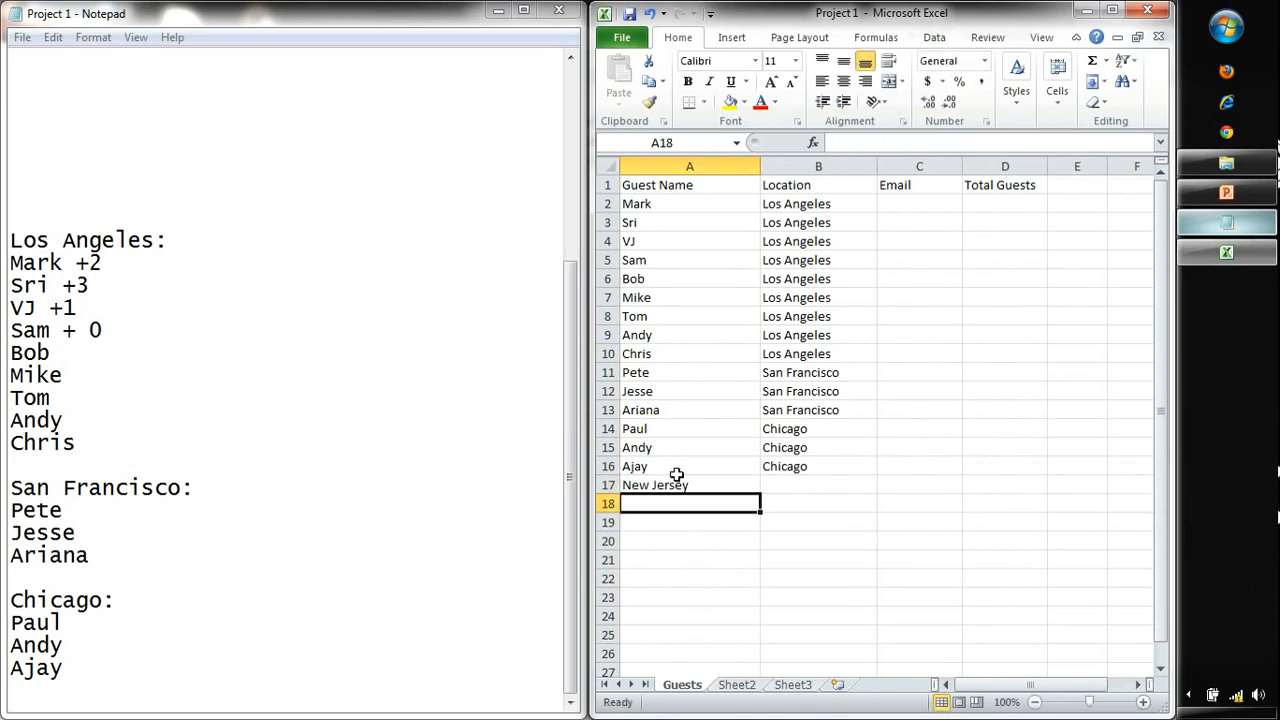
{"action": "type", "text": "Dallas"}
{"action": "key", "text": "Return"}
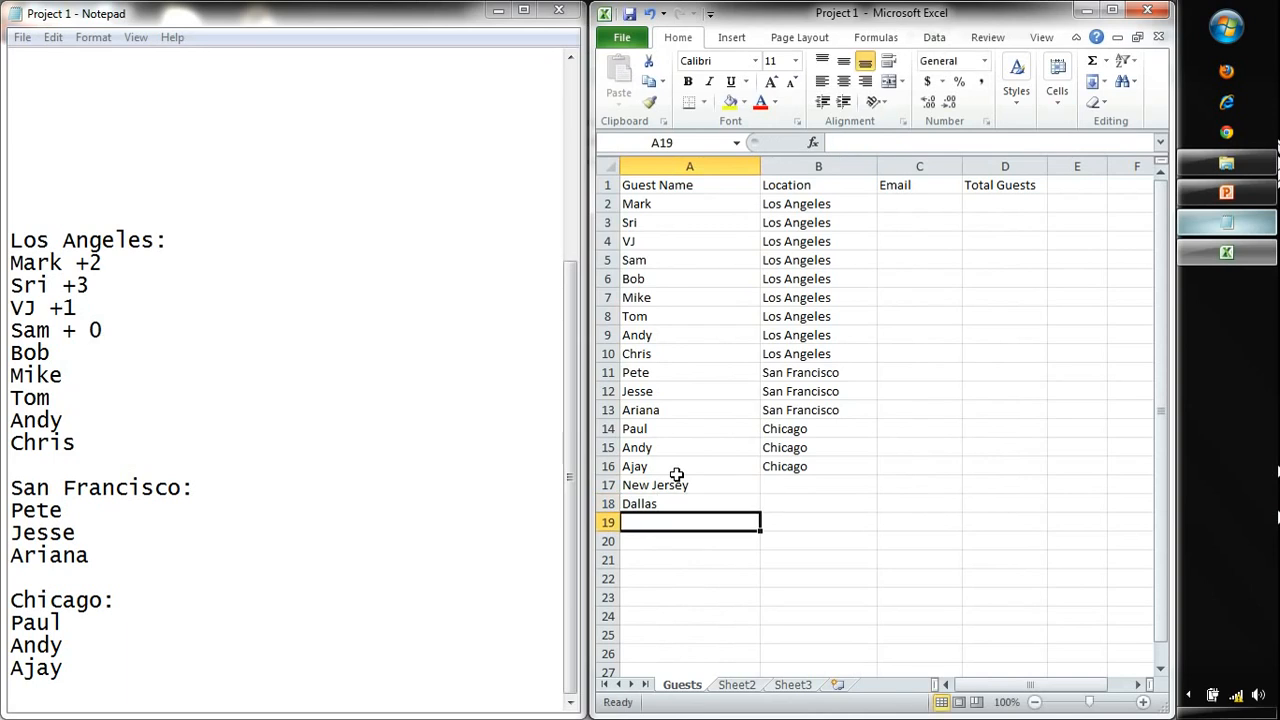
{"action": "left_click", "coordinate": [677, 480]}
{"action": "key", "text": "shift+Down"}
{"action": "key", "text": "Delete"}
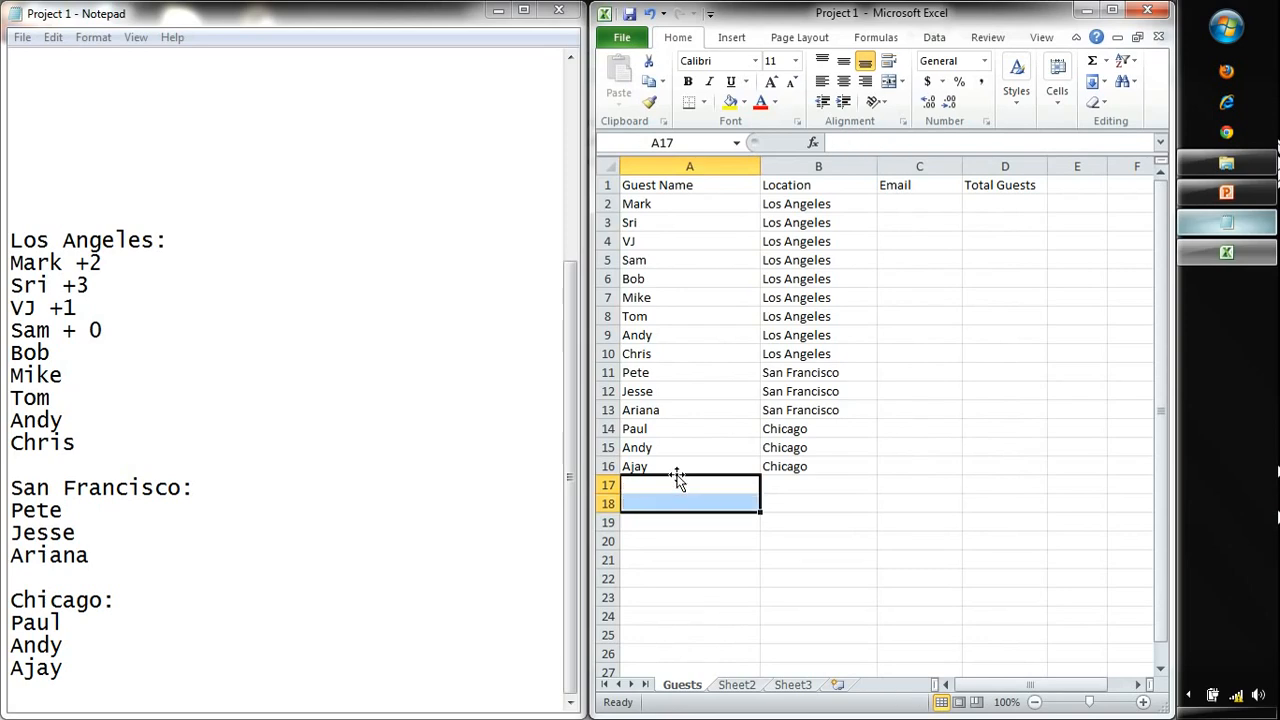
Step: Maximize the workbook window and select the empty cell F4
{"action": "double_click", "coordinate": [895, 16]}
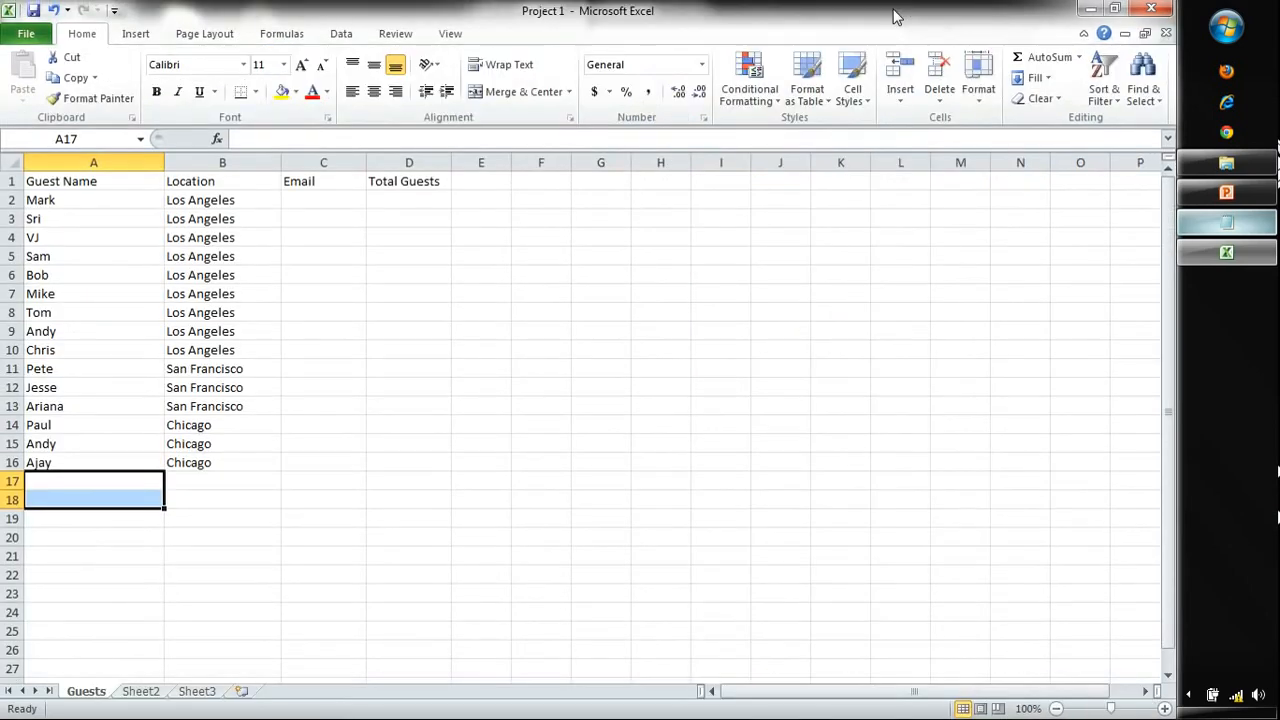
{"action": "left_click", "coordinate": [540, 232]}
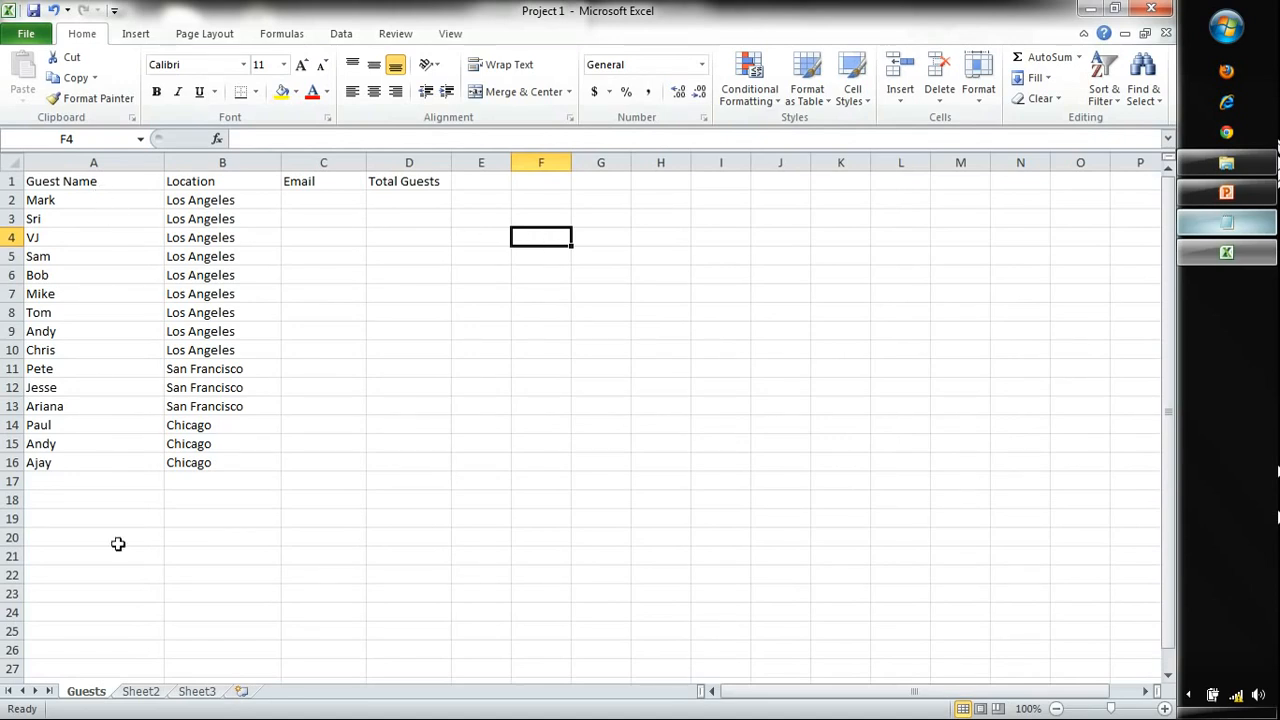
Step: Save the Project 1 workbook
{"action": "left_click", "coordinate": [36, 12]}
{"action": "left_click_drag", "start_coordinate": [131, 182], "coordinate": [417, 451]}
{"action": "left_click", "coordinate": [420, 448]}
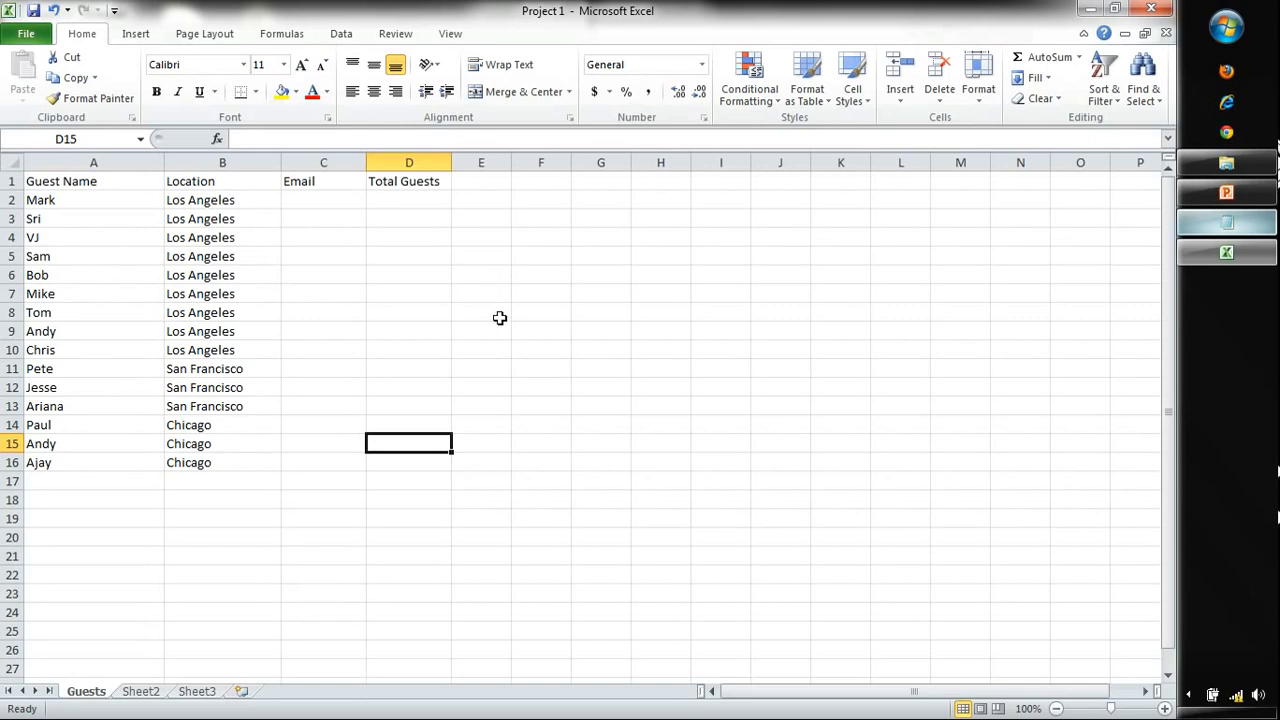
Step: Remove all cell borders from the entire Guests sheet
{"action": "key", "text": "ctrl+a"}
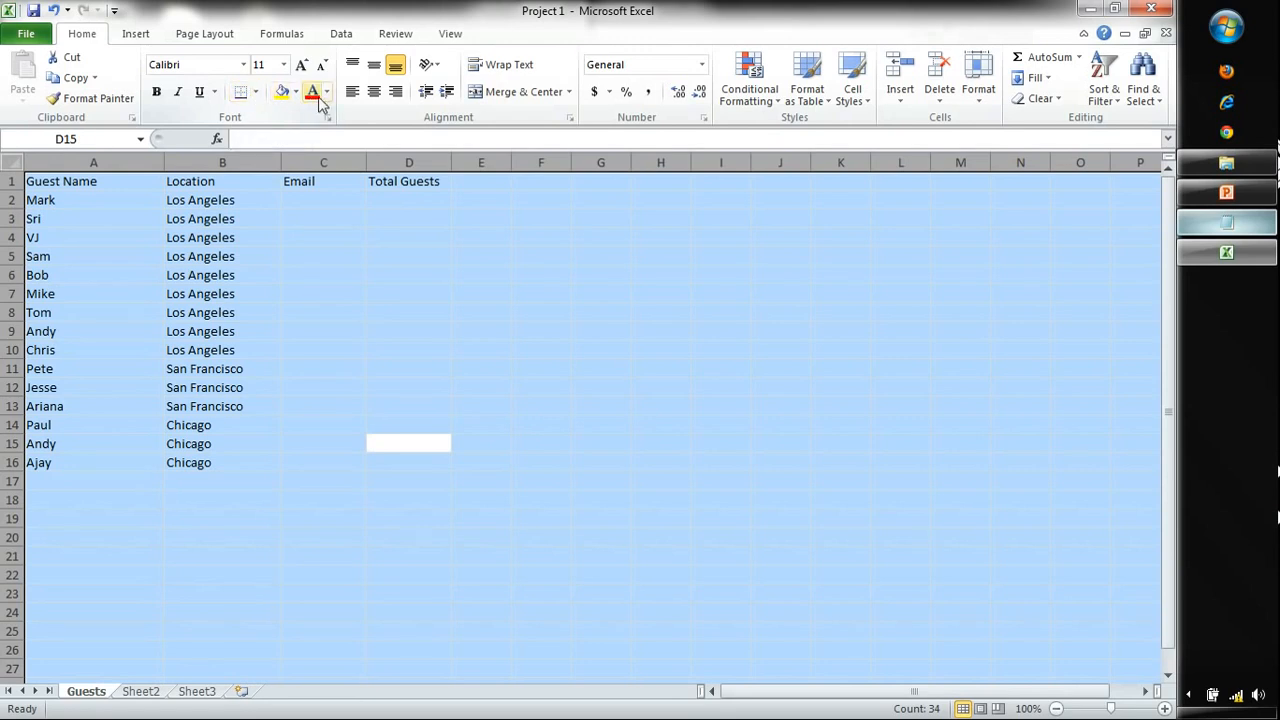
{"action": "left_click", "coordinate": [256, 92]}
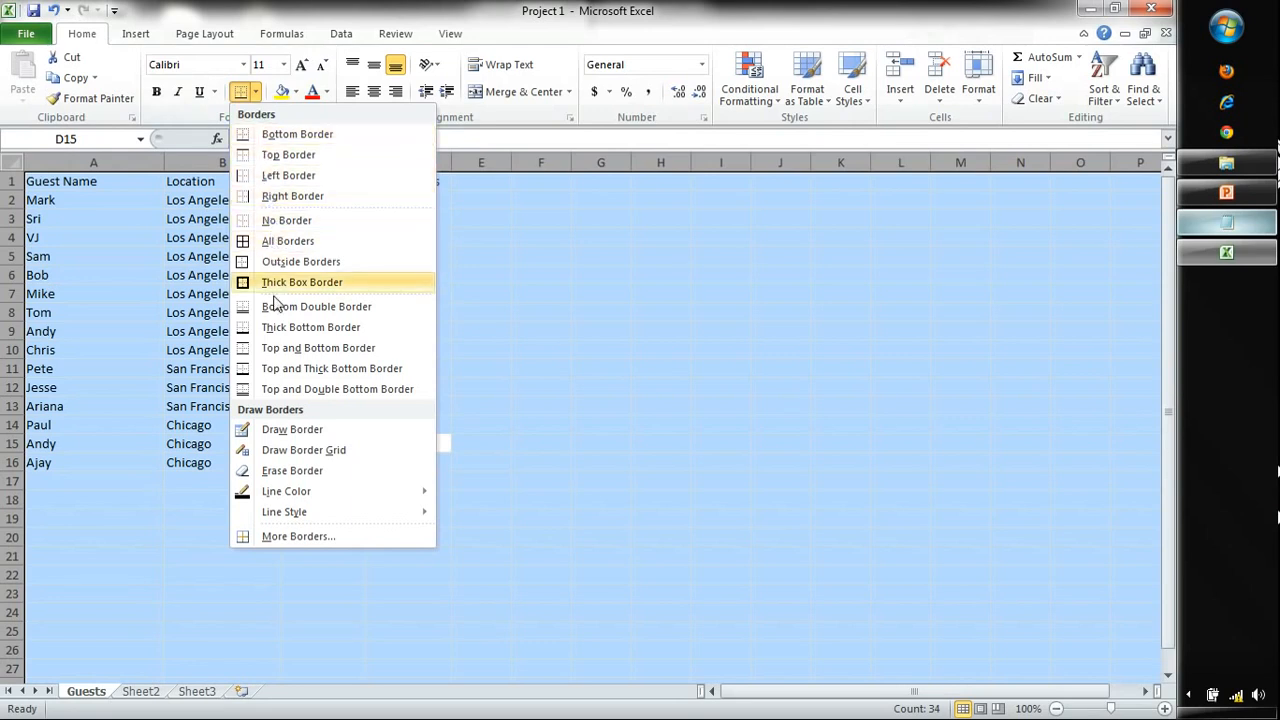
{"action": "mouse_move", "coordinate": [300, 514]}
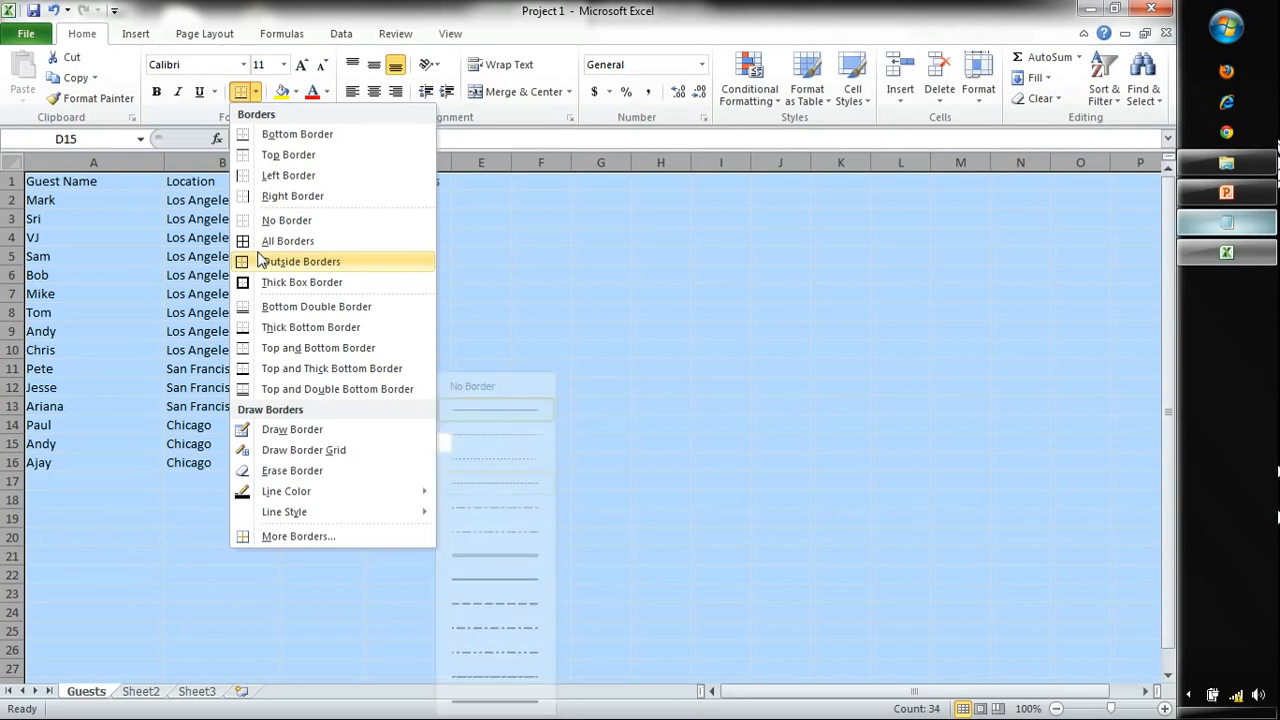
{"action": "left_click", "coordinate": [254, 221]}
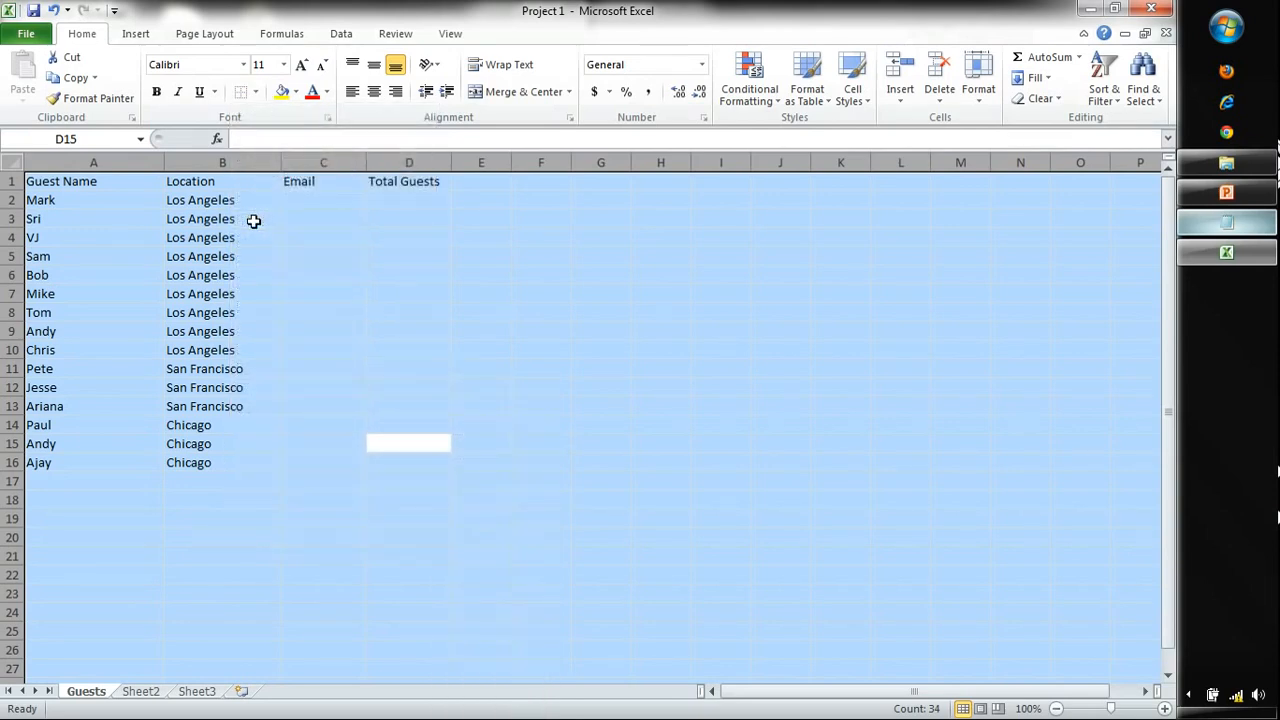
{"action": "left_click", "coordinate": [254, 221]}
{"action": "key", "text": "ctrl+a"}
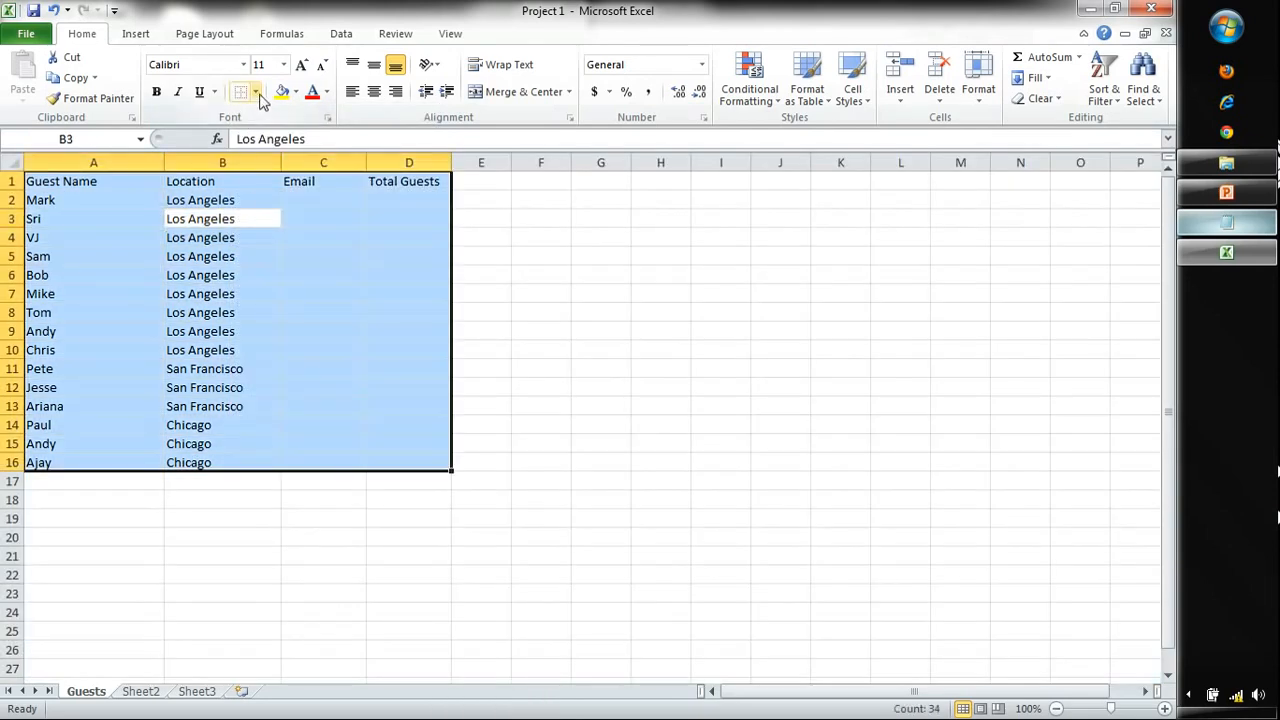
{"action": "left_click", "coordinate": [255, 92]}
{"action": "left_click", "coordinate": [296, 92]}
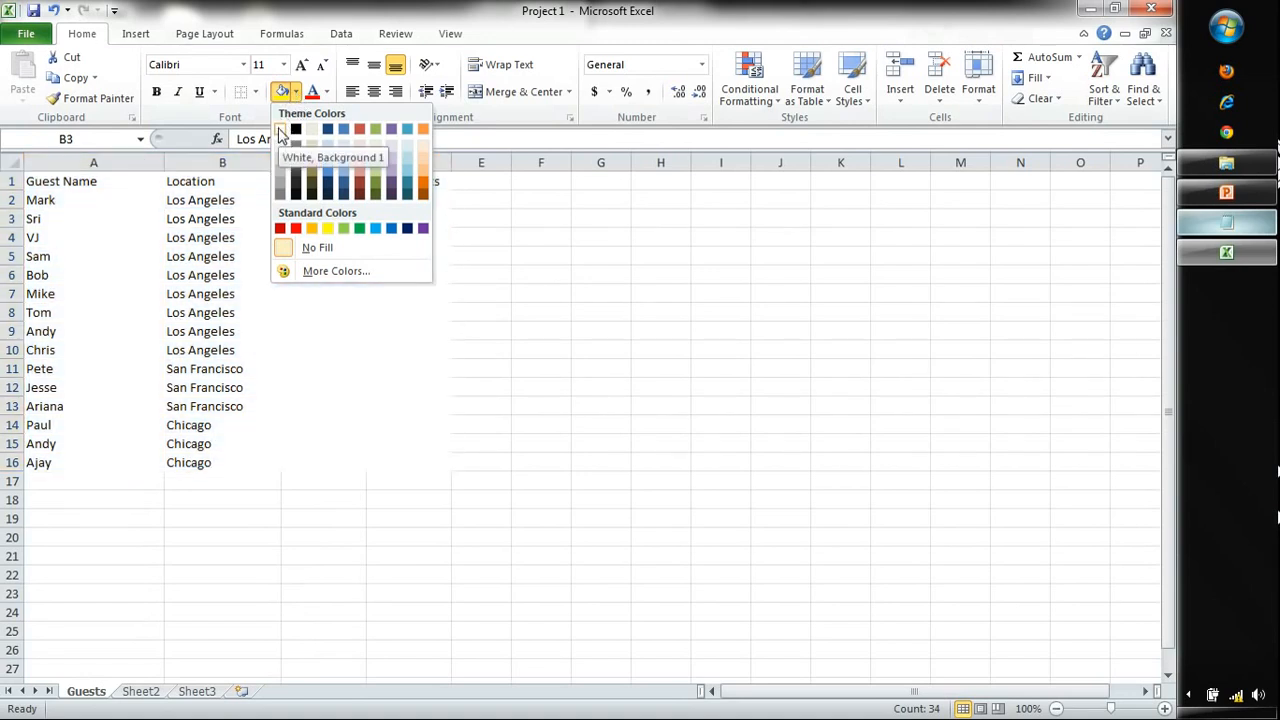
{"action": "key", "text": "Escape"}
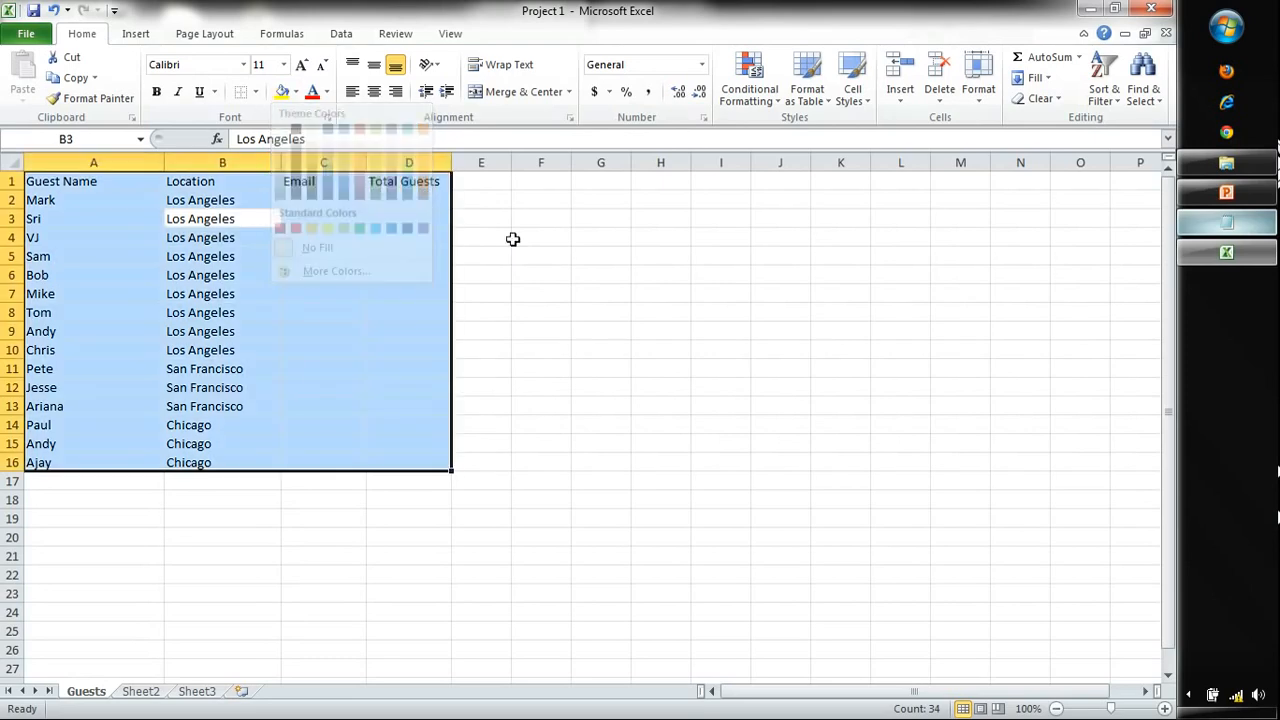
Step: Try filling the entire Guests sheet with White, Background 1, and undo the fill
{"action": "key", "text": "ctrl+a"}
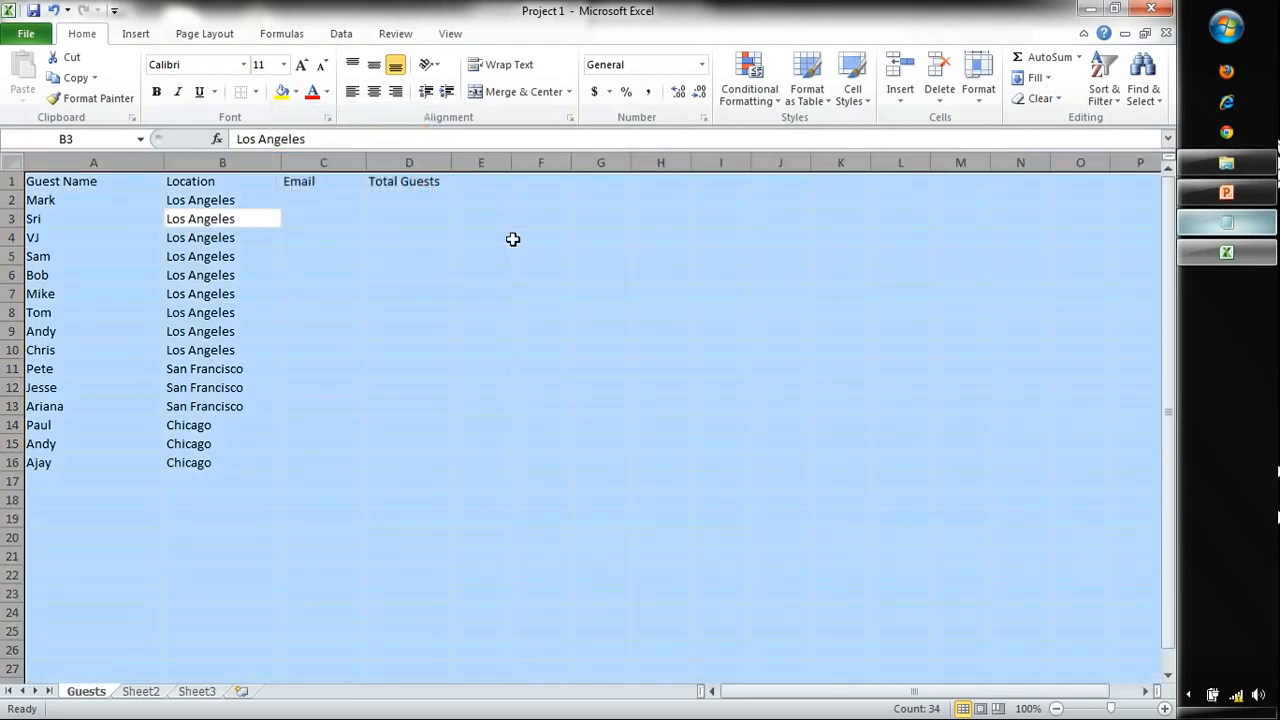
{"action": "left_click", "coordinate": [296, 91]}
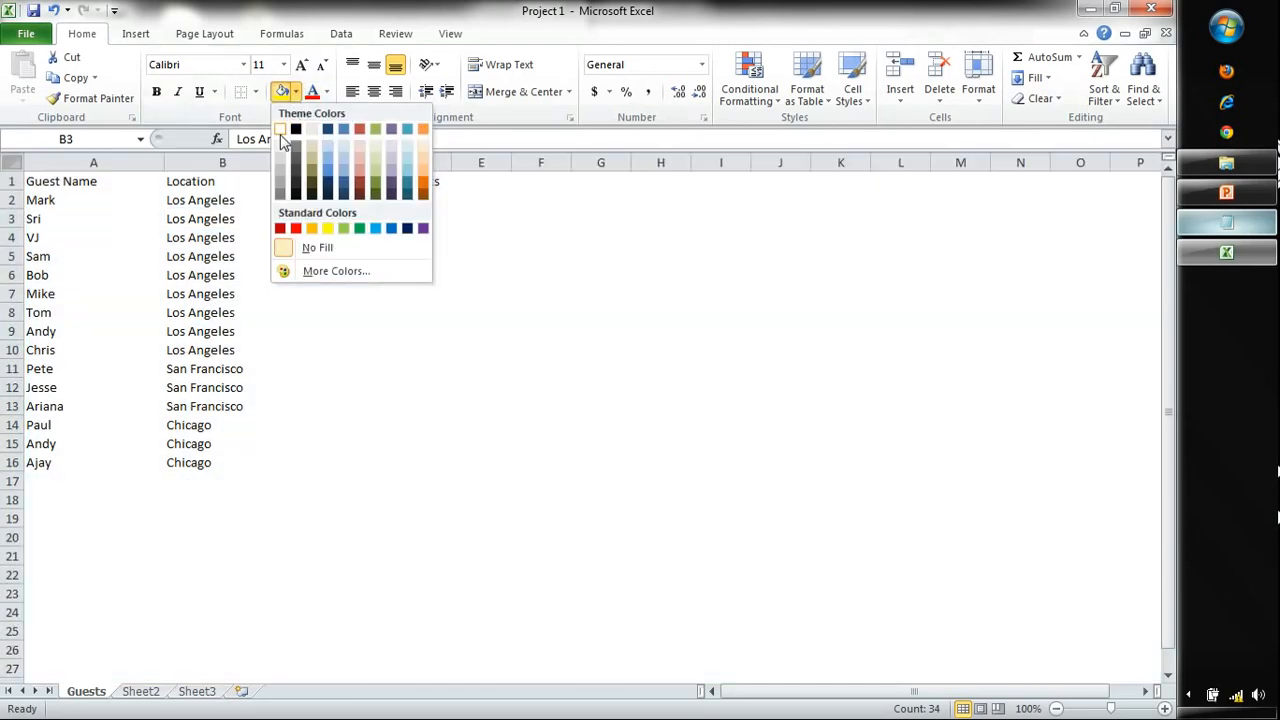
{"action": "left_click", "coordinate": [281, 131]}
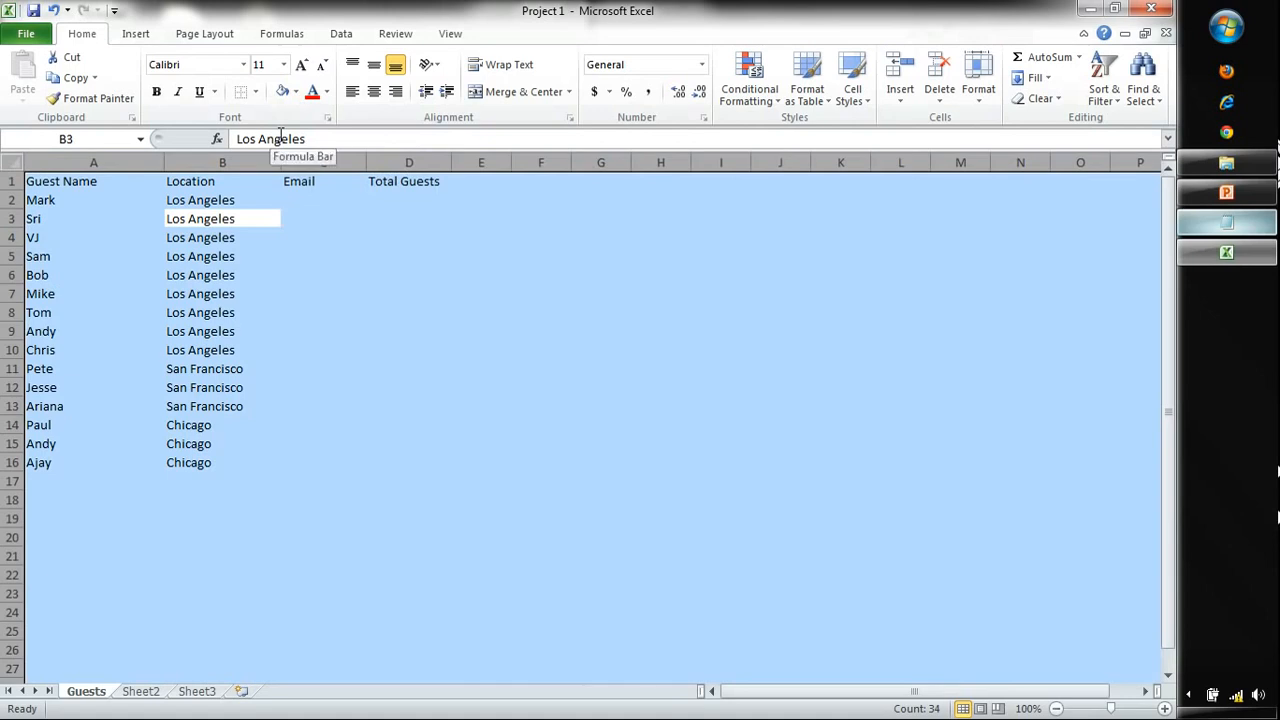
{"action": "left_click", "coordinate": [660, 331]}
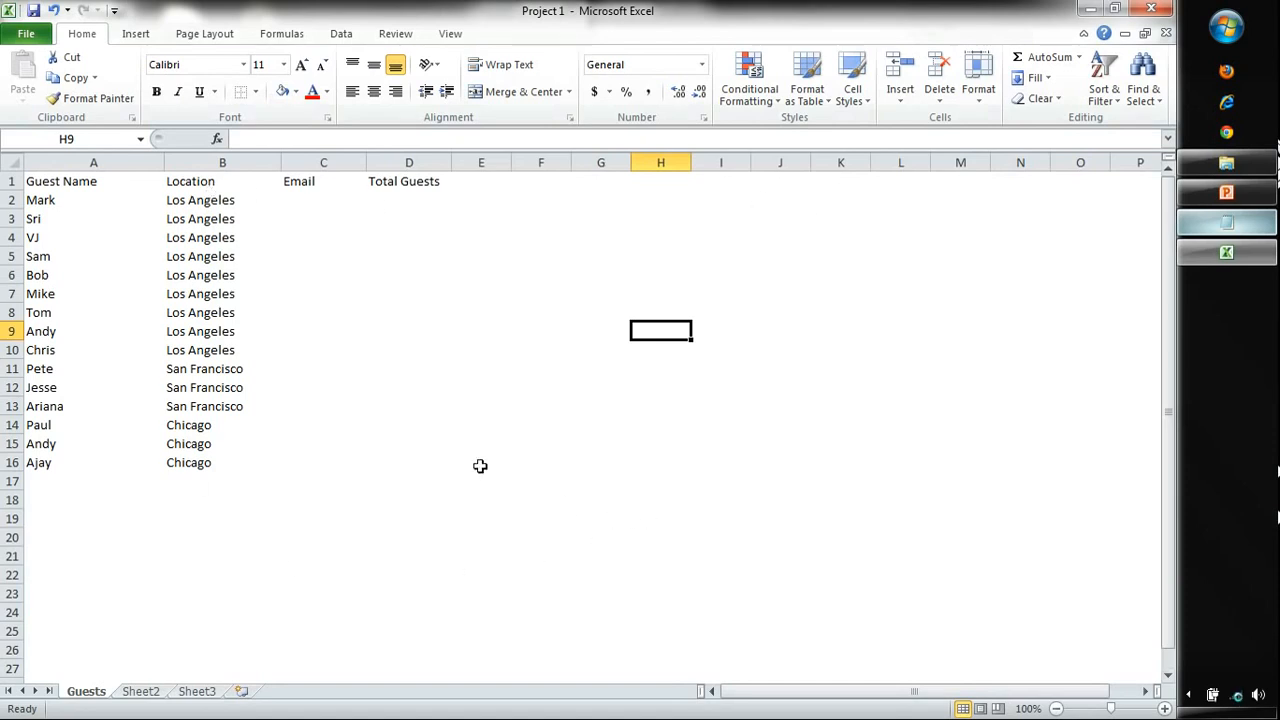
{"action": "key", "text": "ctrl+a"}
{"action": "left_click", "coordinate": [646, 401]}
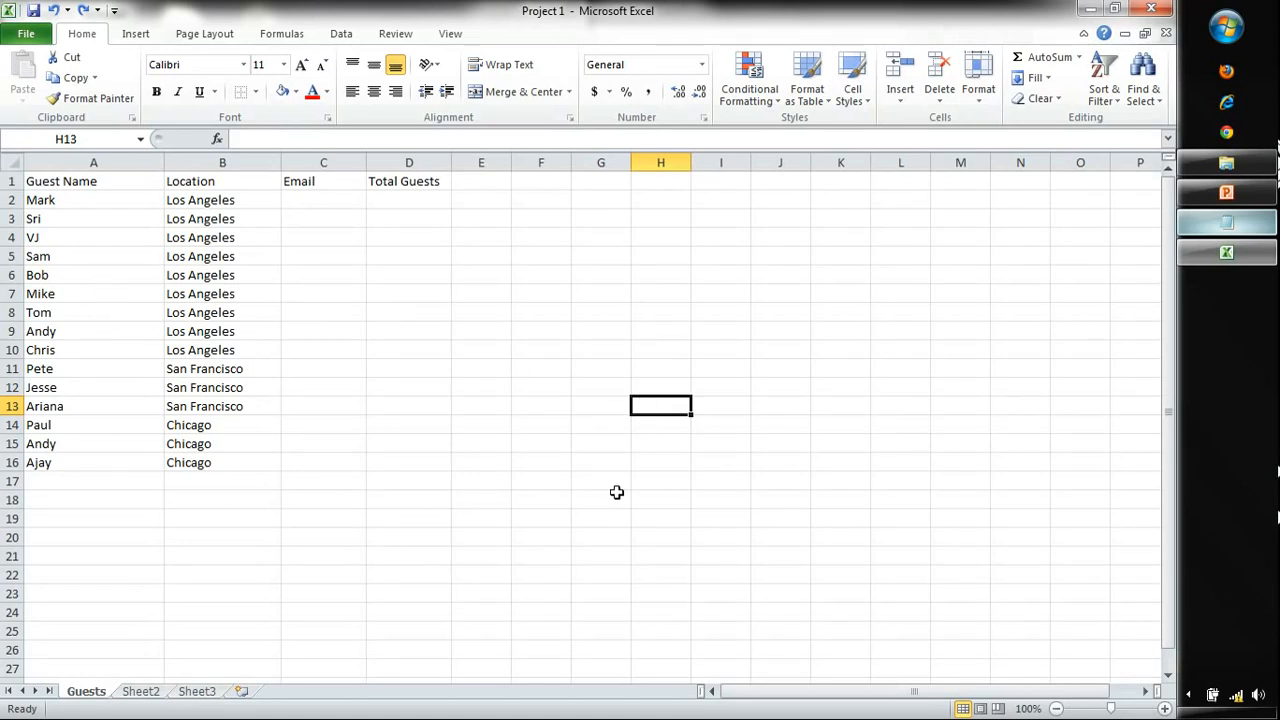
Step: Select the whole Guests sheet, including the empty area around the guest table, and apply No Border
{"action": "left_click_drag", "start_coordinate": [106, 481], "coordinate": [952, 662]}
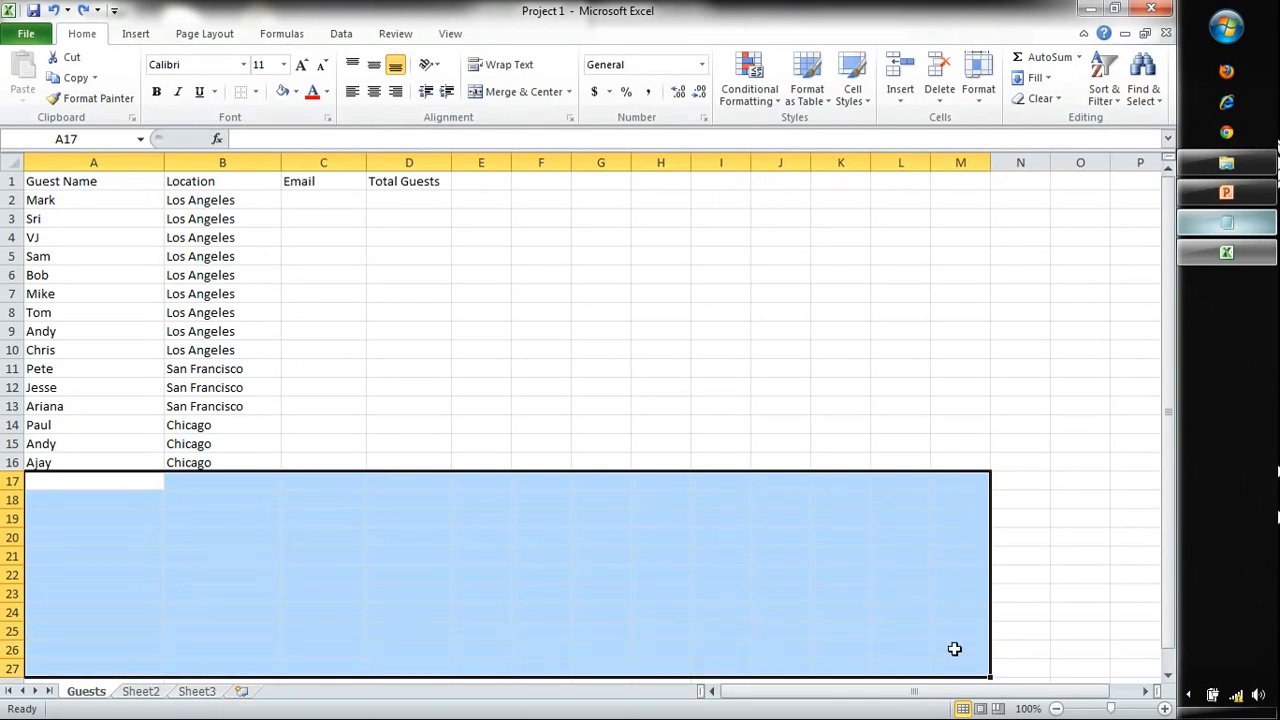
{"action": "left_click_drag", "start_coordinate": [470, 181], "coordinate": [993, 460]}
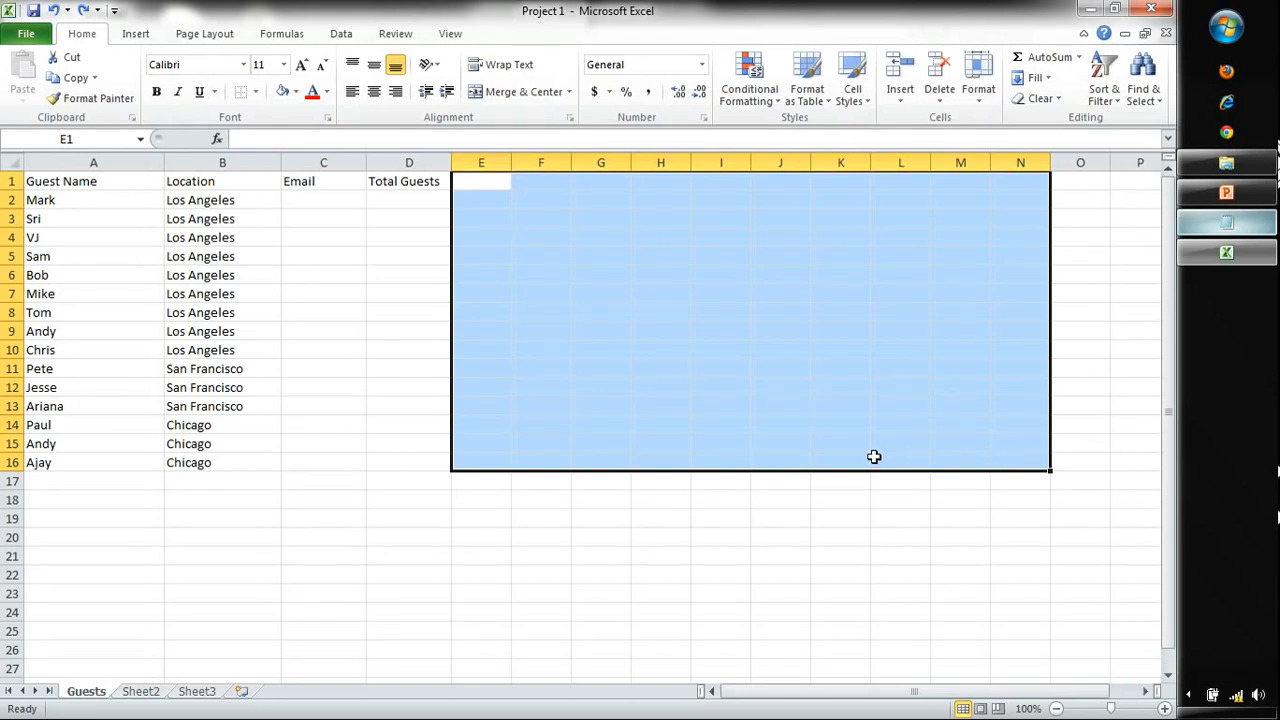
{"action": "key", "text": "ctrl+a"}
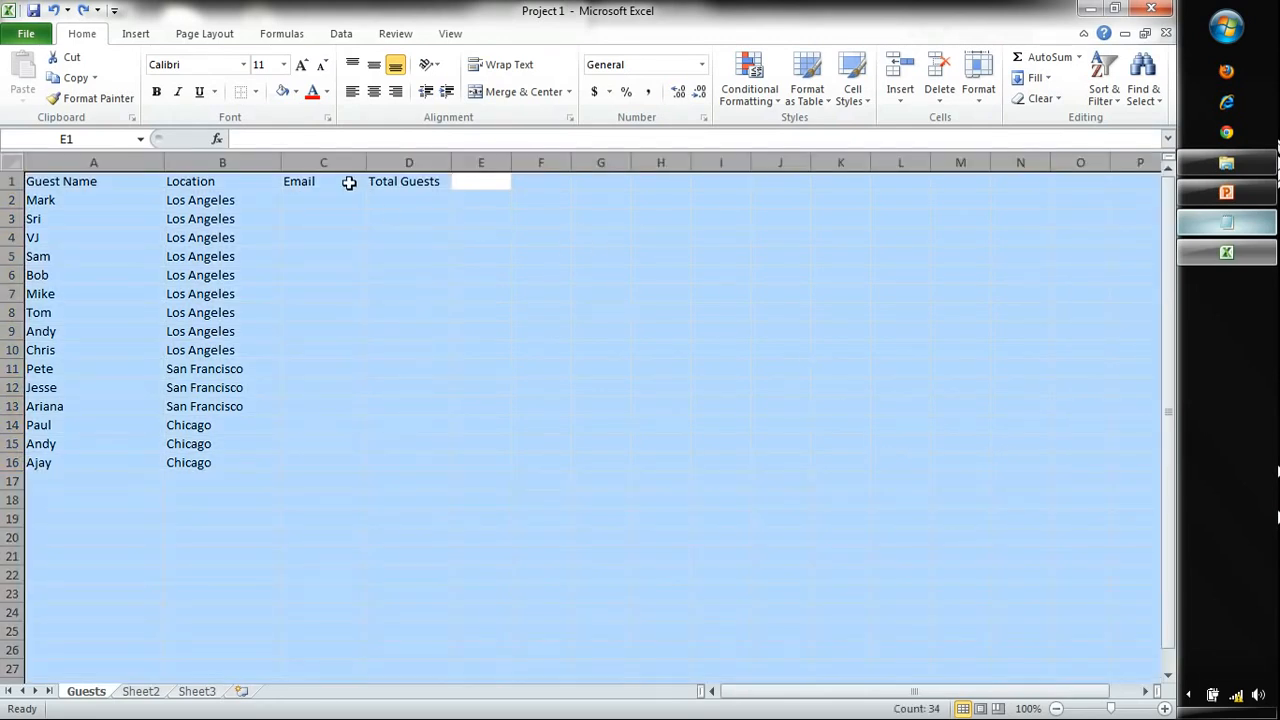
{"action": "left_click", "coordinate": [255, 91]}
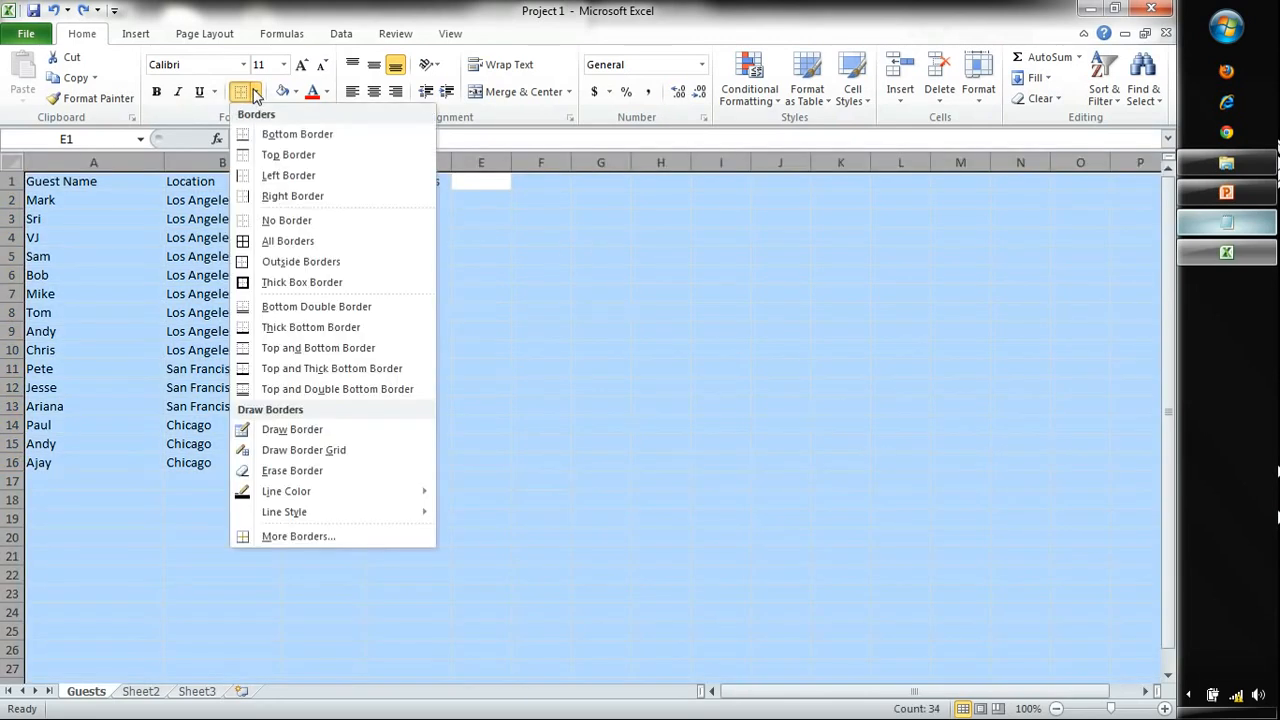
{"action": "left_click", "coordinate": [260, 225]}
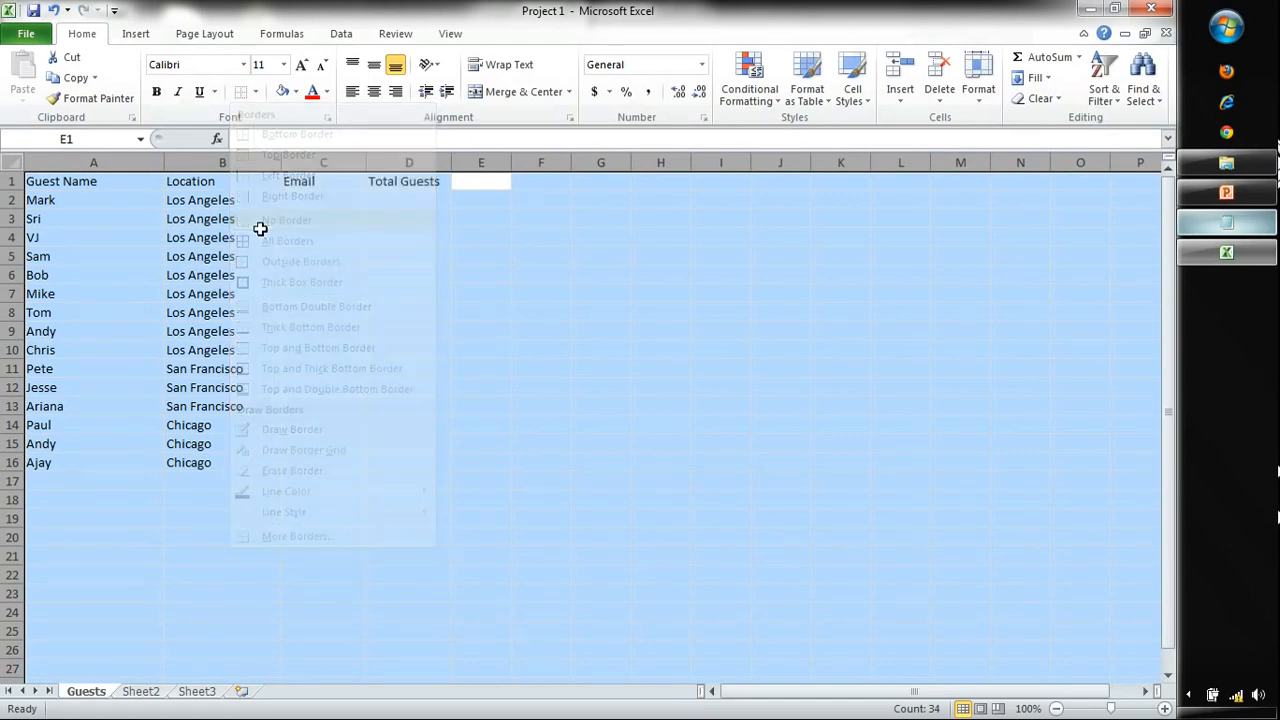
Step: Fill the whole Guests sheet with White, Background 1, to hide the gridlines
{"action": "left_click", "coordinate": [296, 91]}
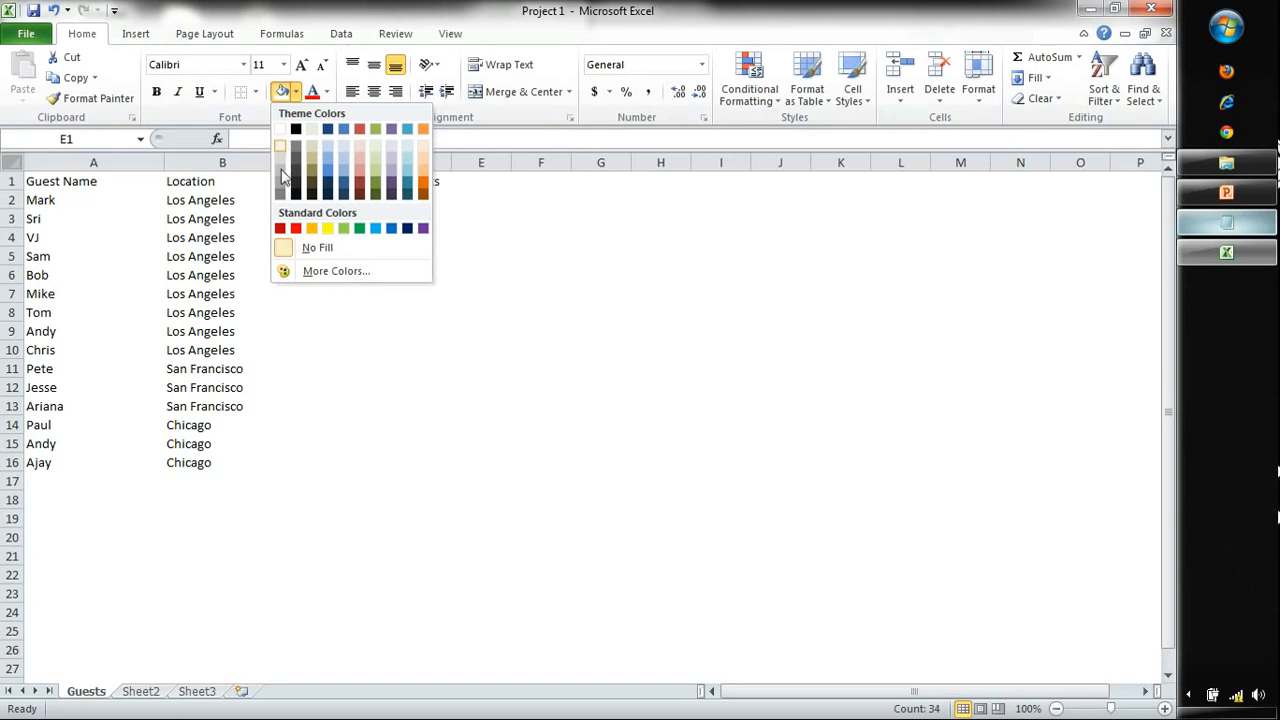
{"action": "left_click", "coordinate": [468, 352]}
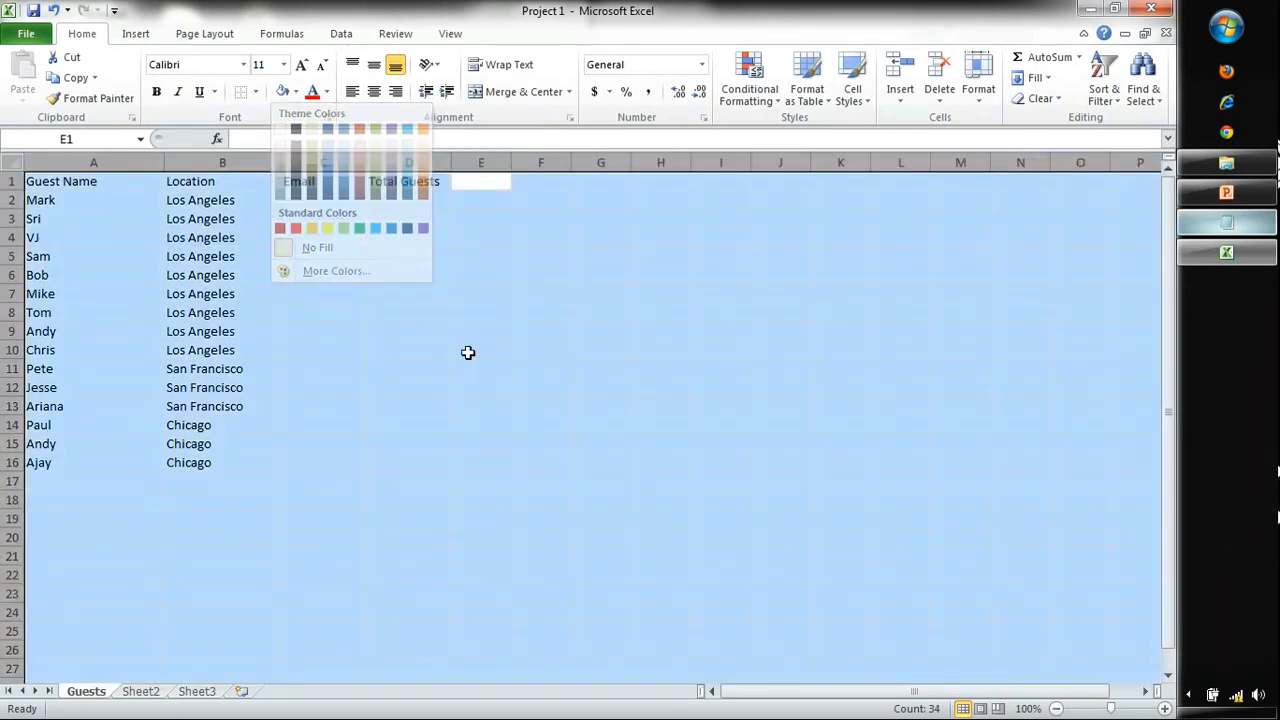
{"action": "left_click", "coordinate": [295, 92]}
{"action": "left_click", "coordinate": [284, 279]}
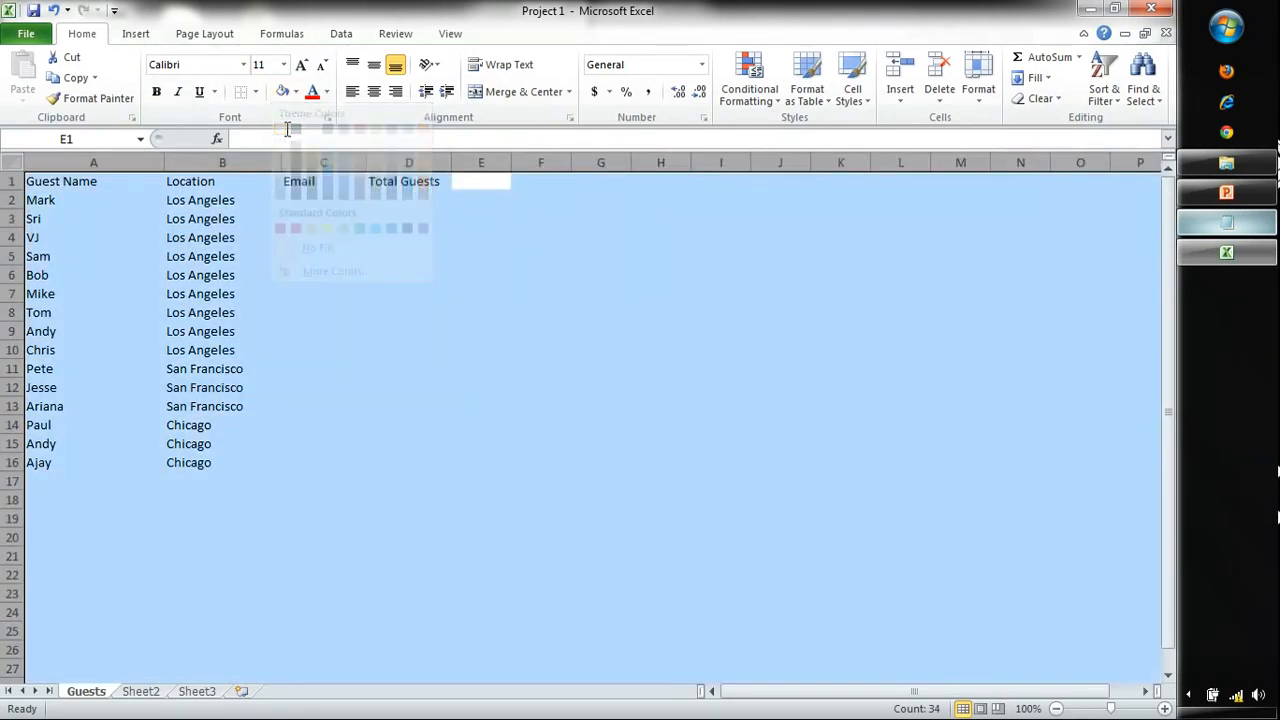
{"action": "left_click", "coordinate": [284, 279]}
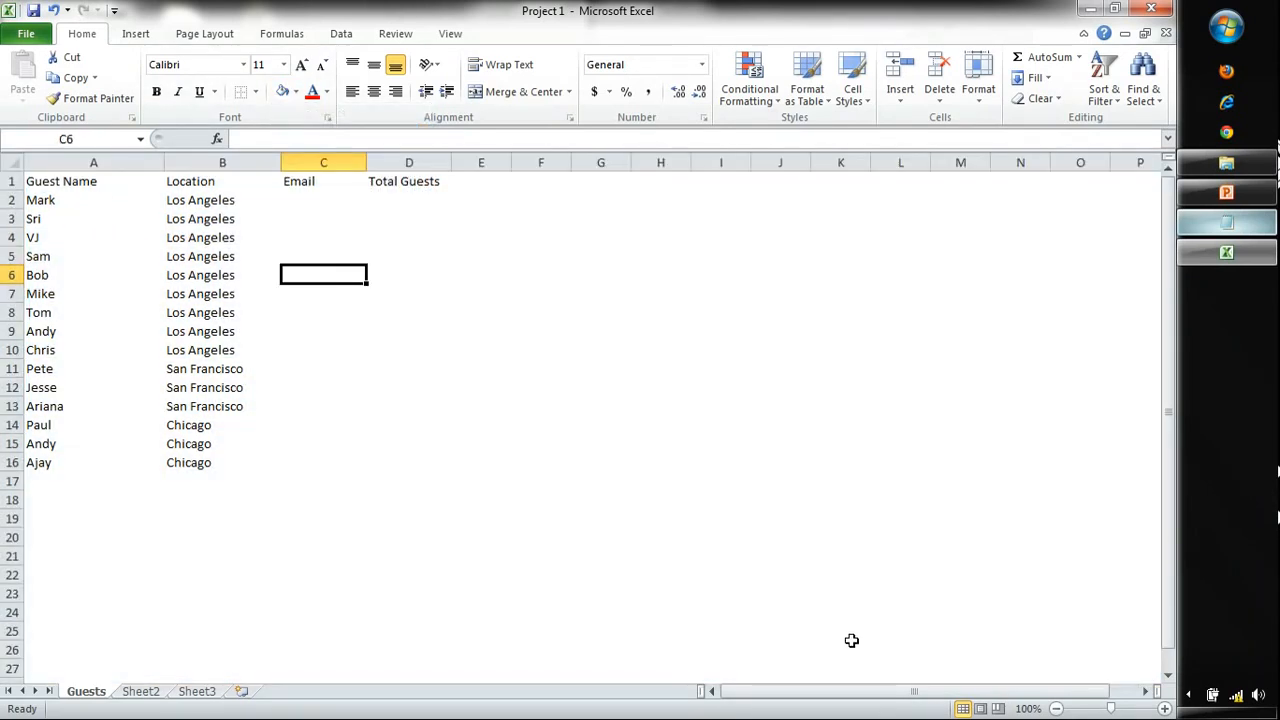
Step: Apply All Borders to the guest table in cells A1 to D16
{"action": "left_click", "coordinate": [95, 186]}
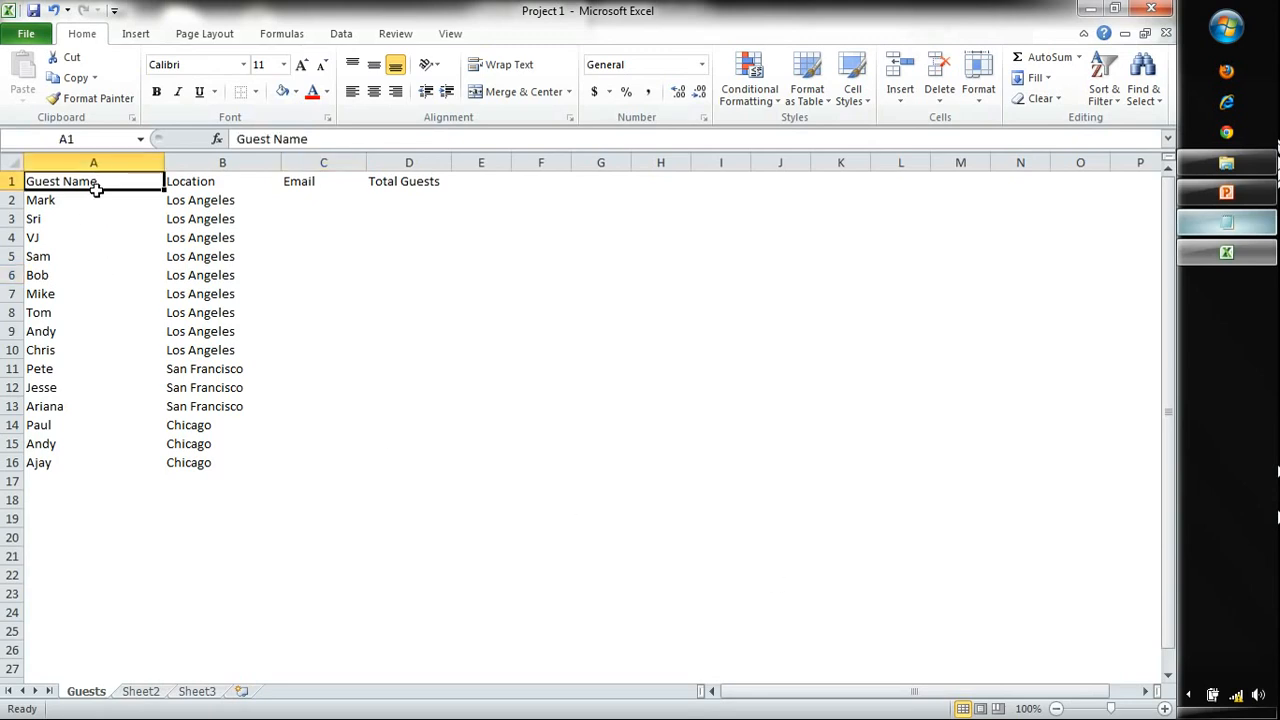
{"action": "left_click_drag", "start_coordinate": [95, 186], "coordinate": [378, 458]}
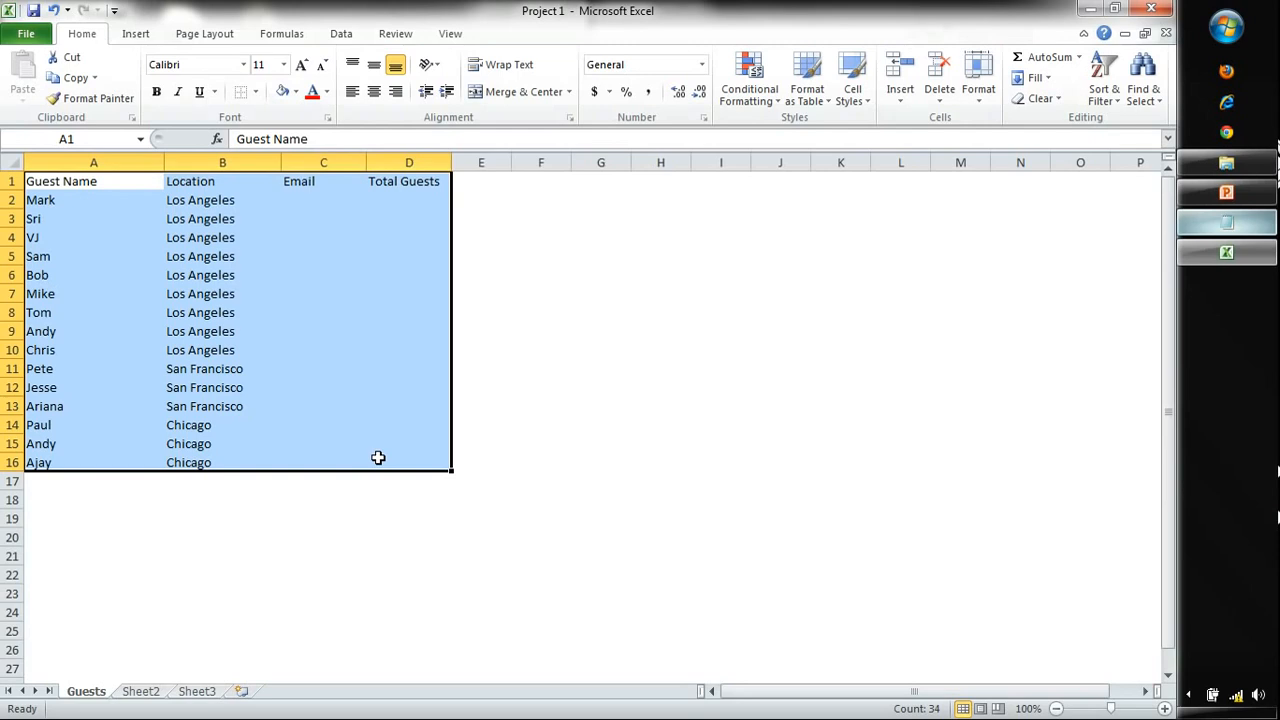
{"action": "left_click", "coordinate": [256, 92]}
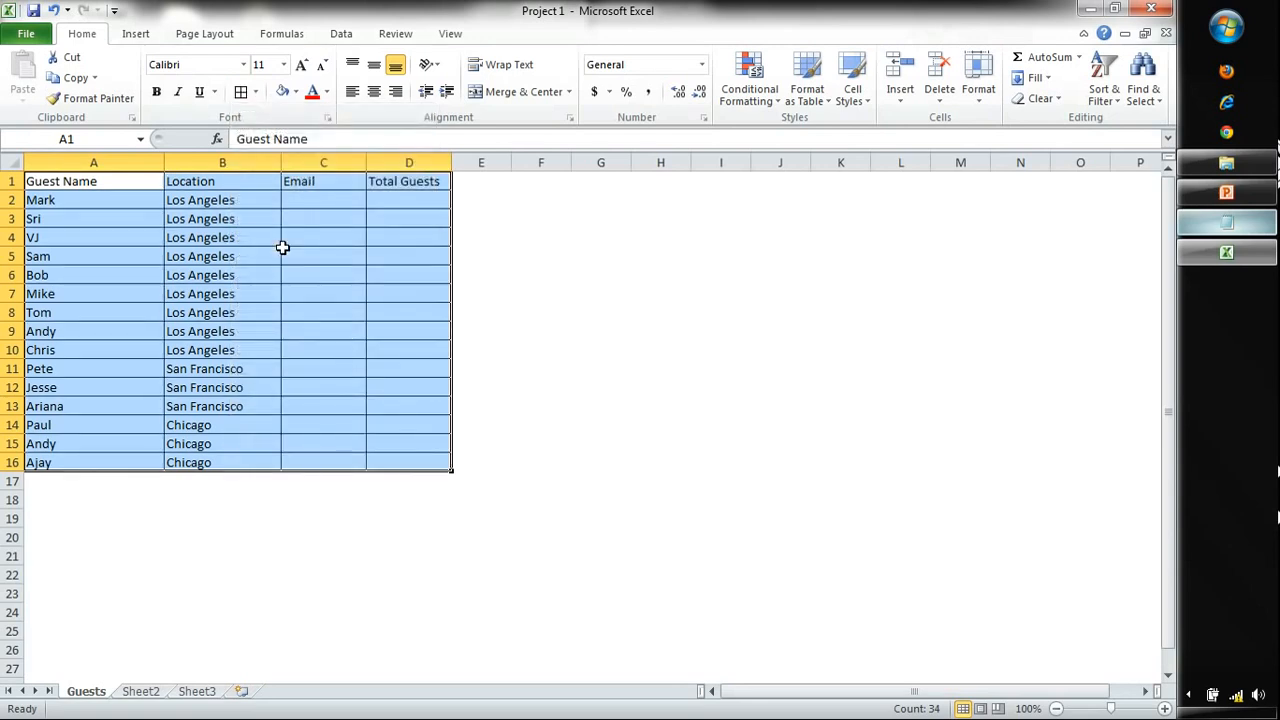
{"action": "left_click", "coordinate": [283, 250]}
{"action": "left_click", "coordinate": [548, 275]}
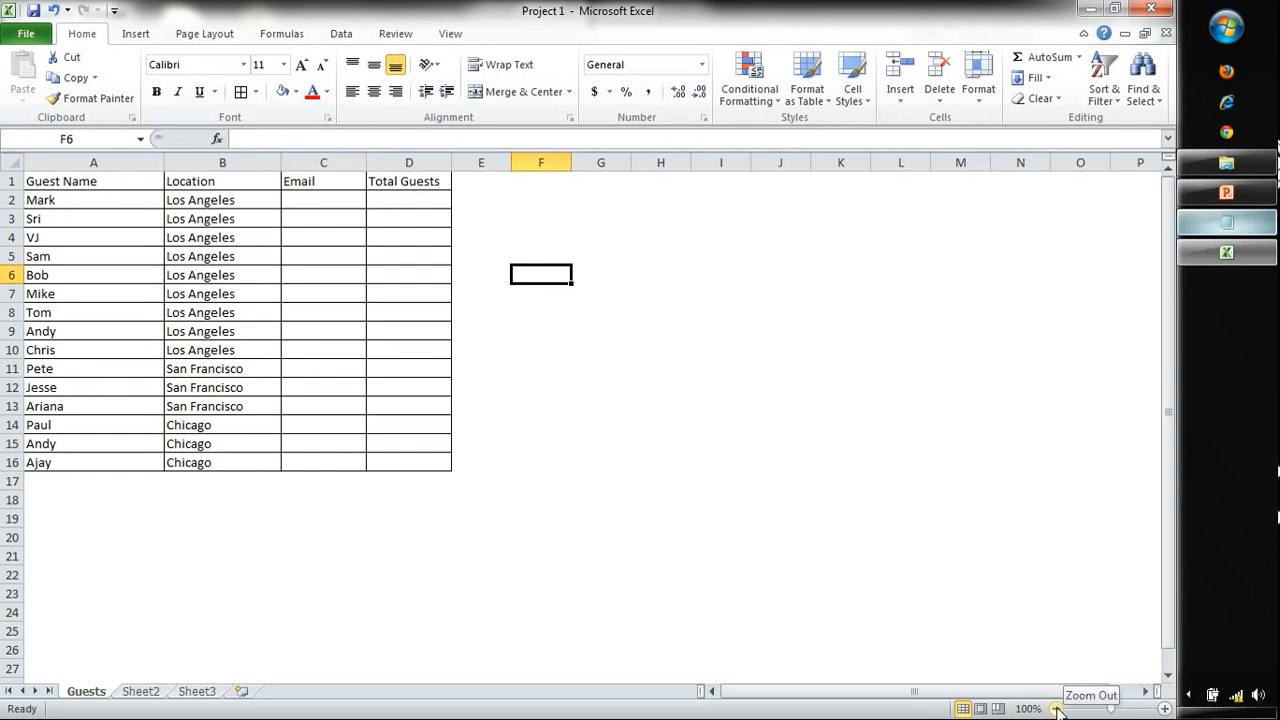
Step: Enlarge the Guests sheet to 150% and examine the bordered table's headings, guest names and locations
{"action": "left_click", "coordinate": [1167, 708]}
{"action": "left_click", "coordinate": [1167, 708]}
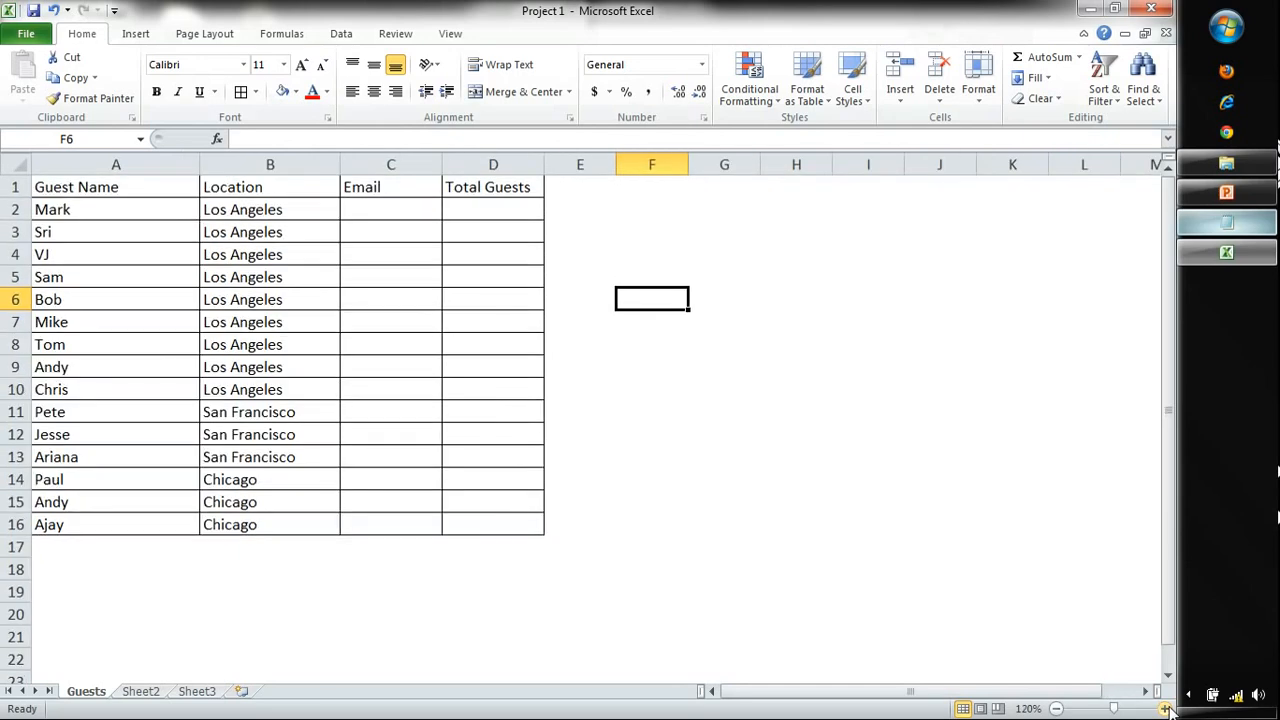
{"action": "left_click", "coordinate": [1167, 708]}
{"action": "left_click", "coordinate": [1167, 708]}
{"action": "left_click", "coordinate": [1167, 708]}
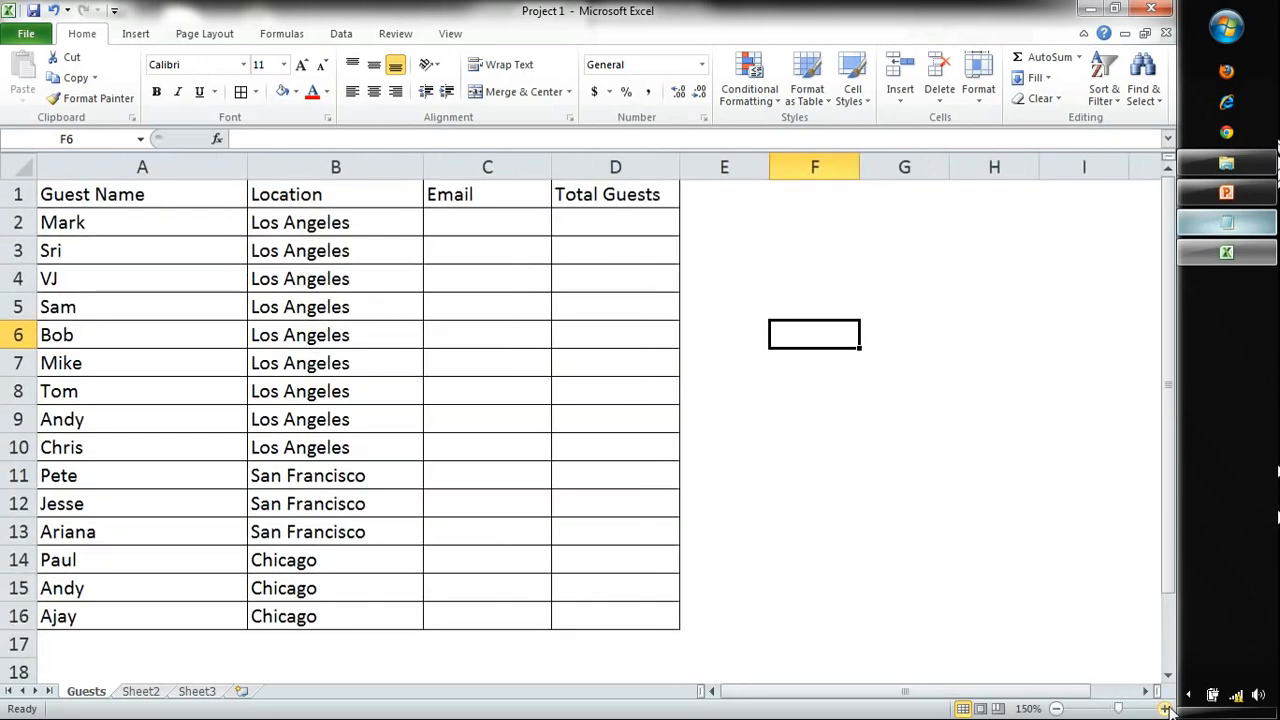
{"action": "left_click", "coordinate": [724, 485]}
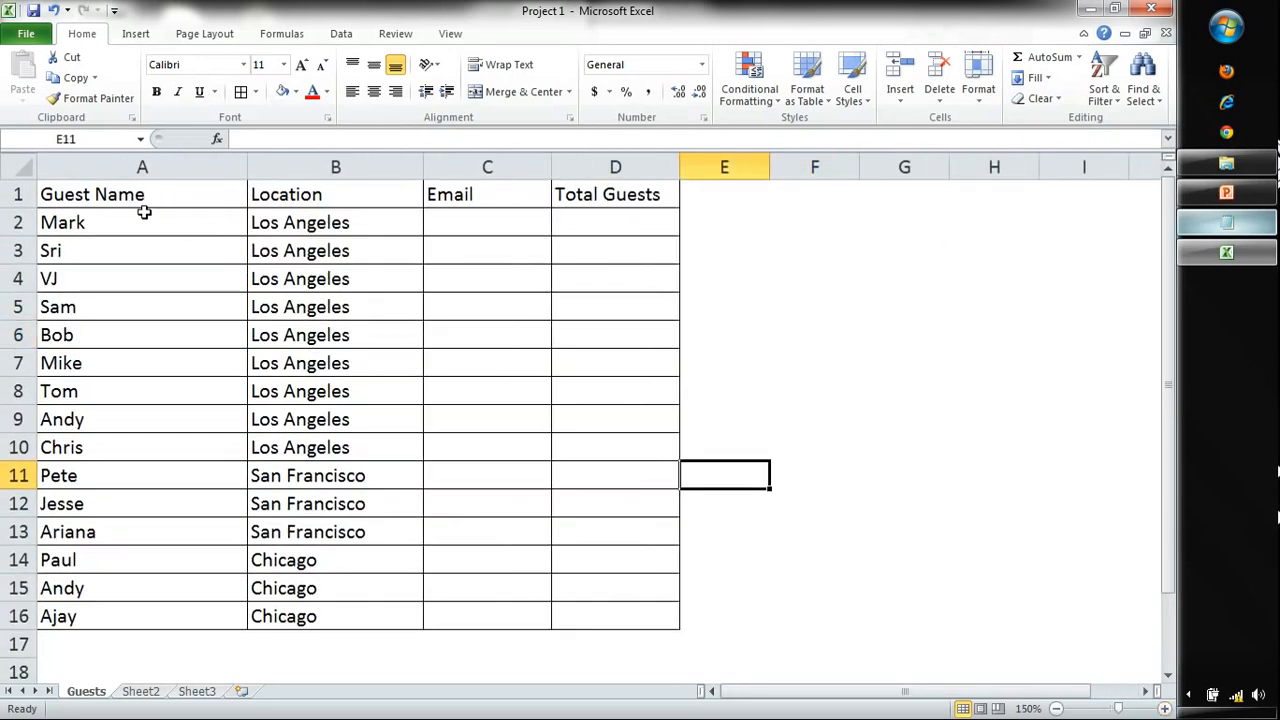
{"action": "left_click_drag", "start_coordinate": [143, 210], "coordinate": [354, 614]}
{"action": "left_click_drag", "start_coordinate": [586, 608], "coordinate": [171, 200]}
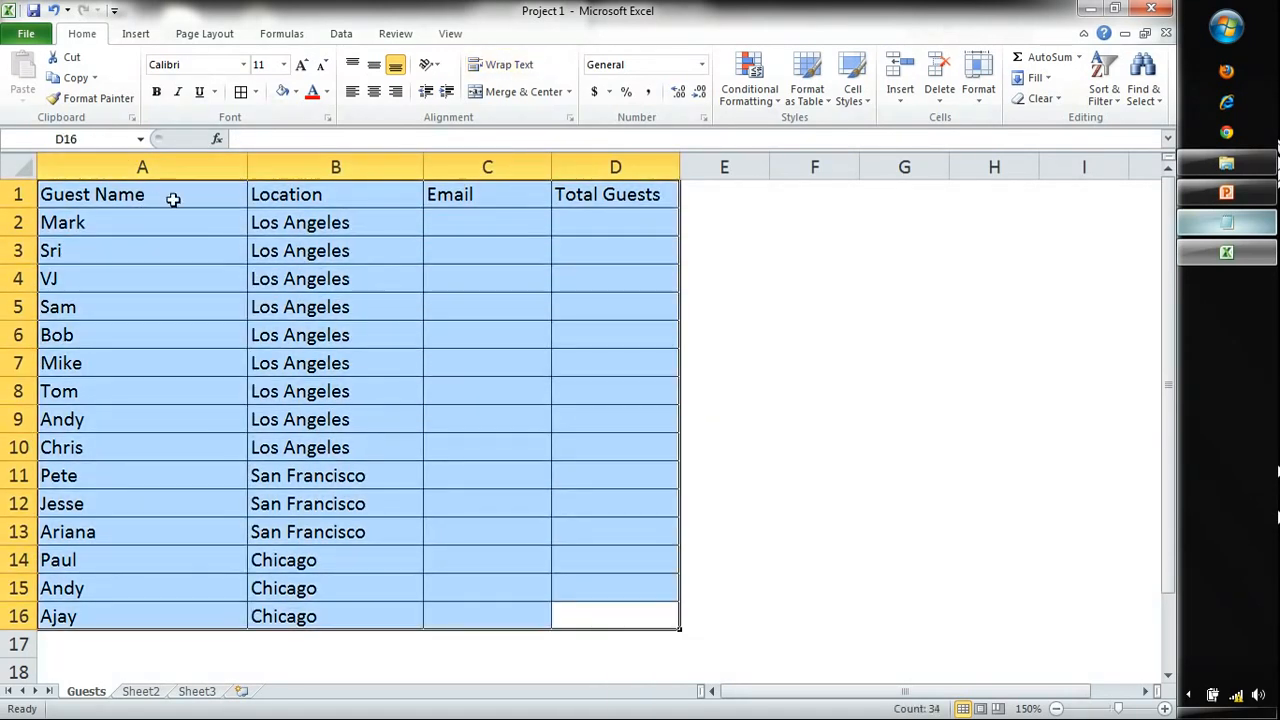
{"action": "left_click", "coordinate": [411, 255]}
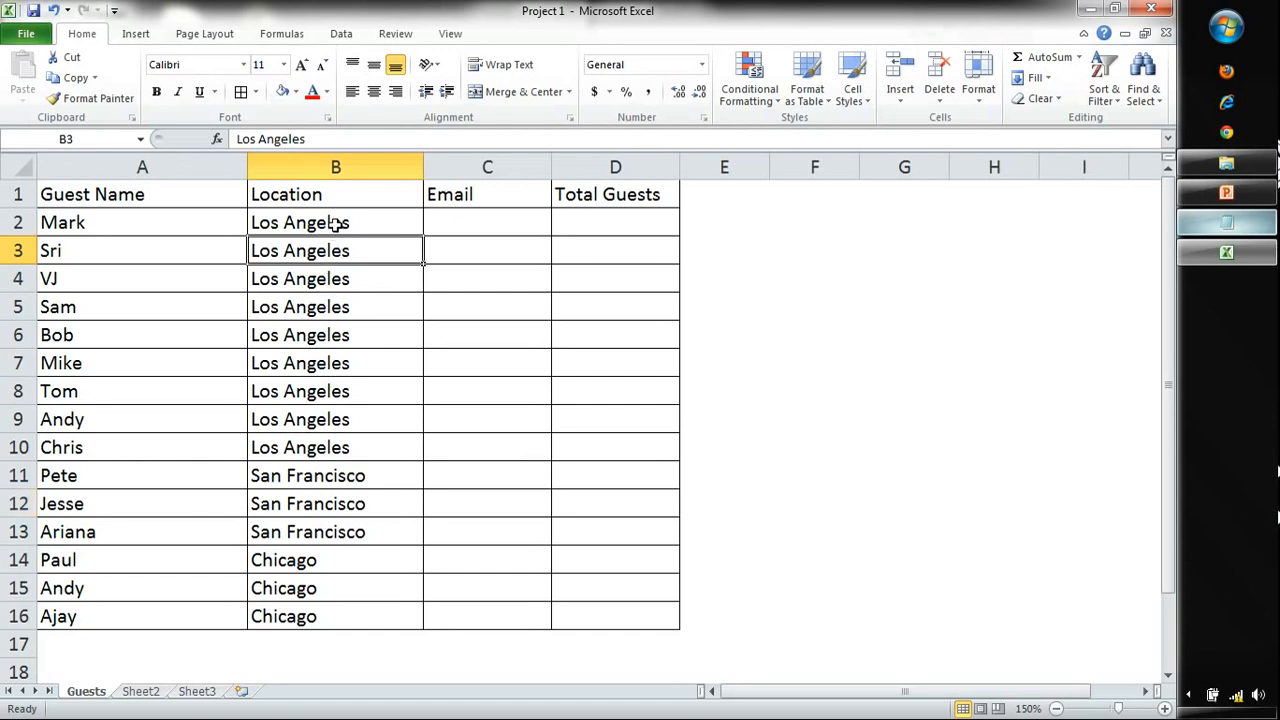
{"action": "left_click_drag", "start_coordinate": [340, 220], "coordinate": [86, 532]}
Step: Insert an empty row above the first San Francisco guest and select its cells A11 to D11
{"action": "left_click_drag", "start_coordinate": [12, 477], "coordinate": [10, 476]}
{"action": "right_click", "coordinate": [10, 476]}
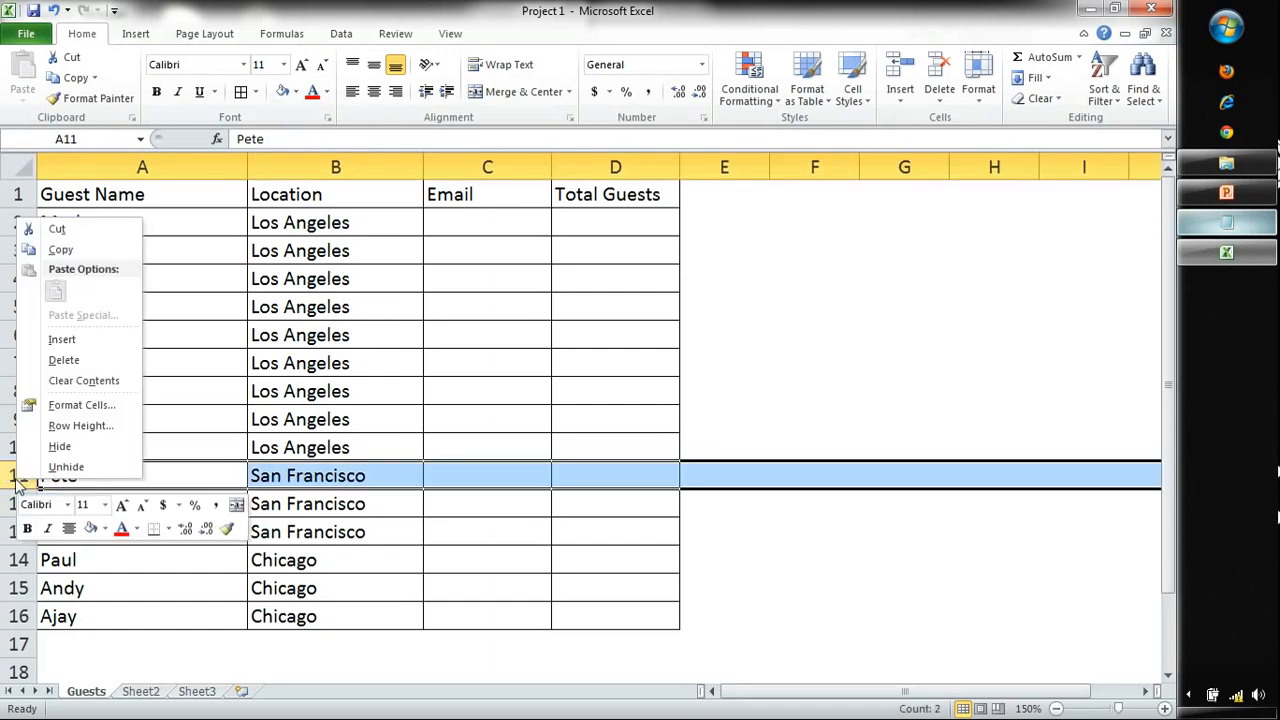
{"action": "left_click", "coordinate": [62, 338]}
{"action": "left_click", "coordinate": [101, 476]}
{"action": "left_click_drag", "start_coordinate": [101, 476], "coordinate": [657, 471]}
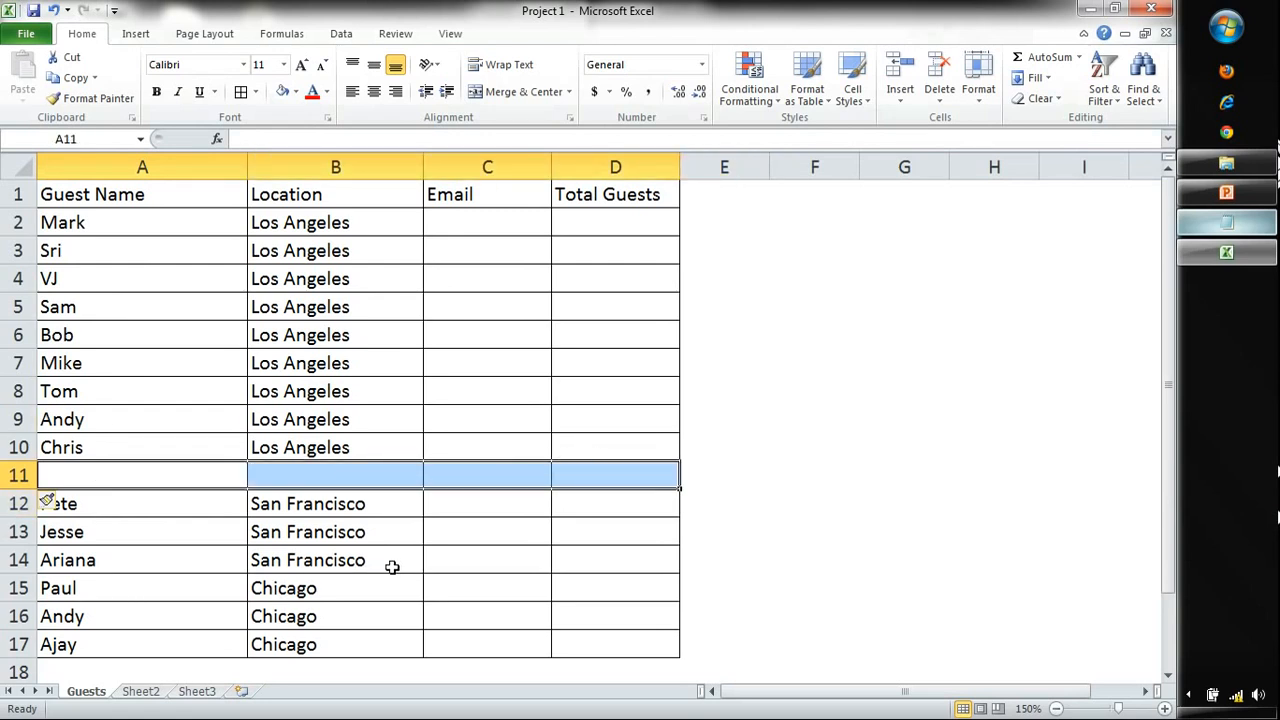
{"action": "left_click", "coordinate": [806, 470]}
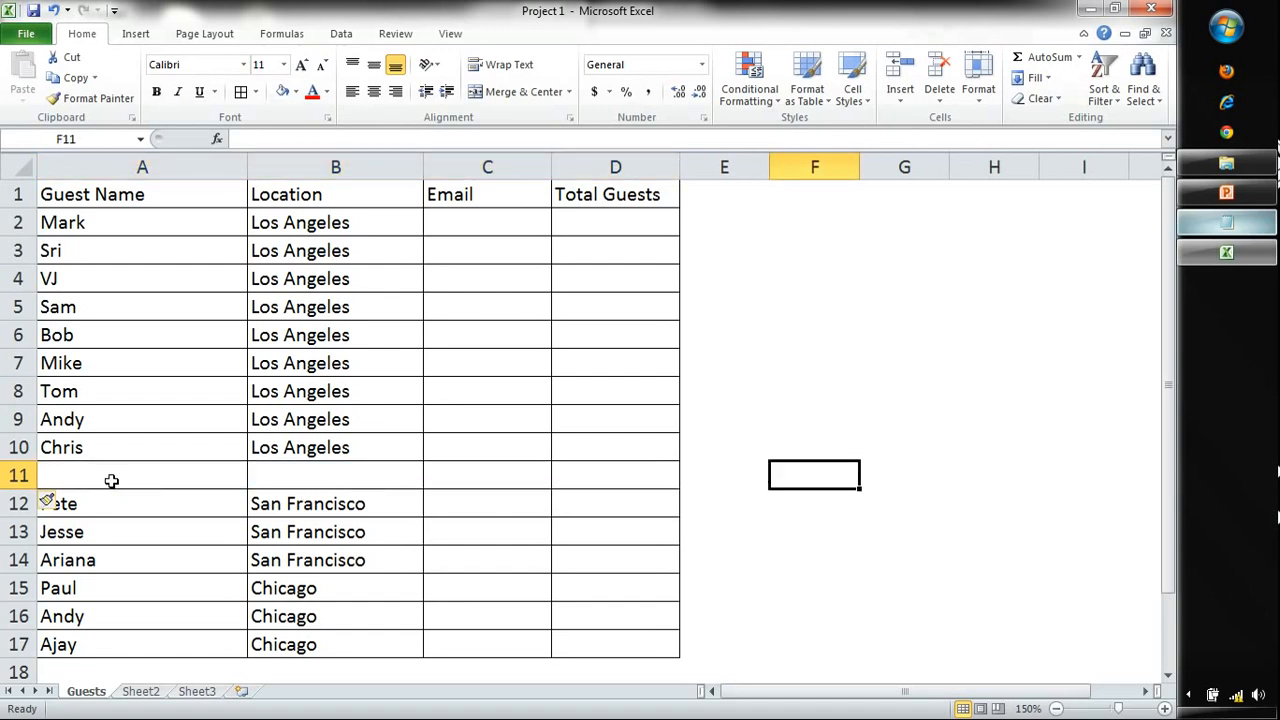
{"action": "left_click_drag", "start_coordinate": [111, 481], "coordinate": [647, 469]}
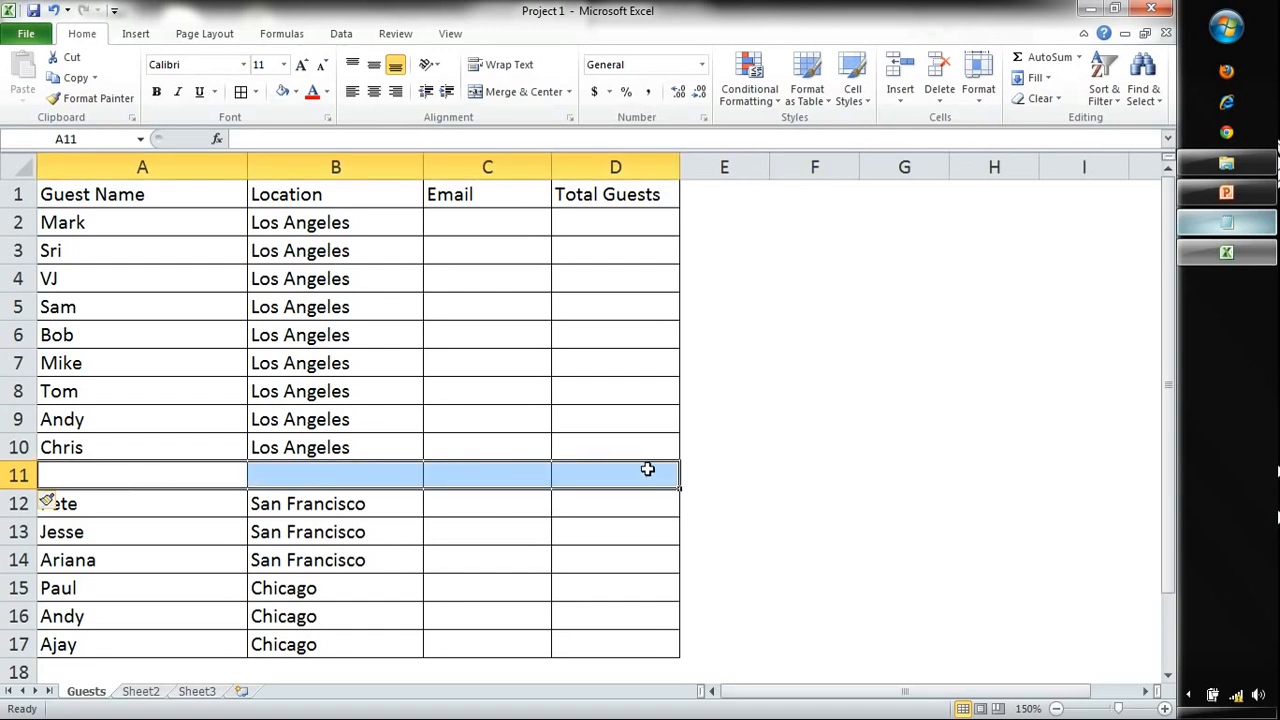
Step: Insert an empty row above the first Los Angeles guest and select the Los Angeles and San Francisco guest groups
{"action": "right_click", "coordinate": [16, 222]}
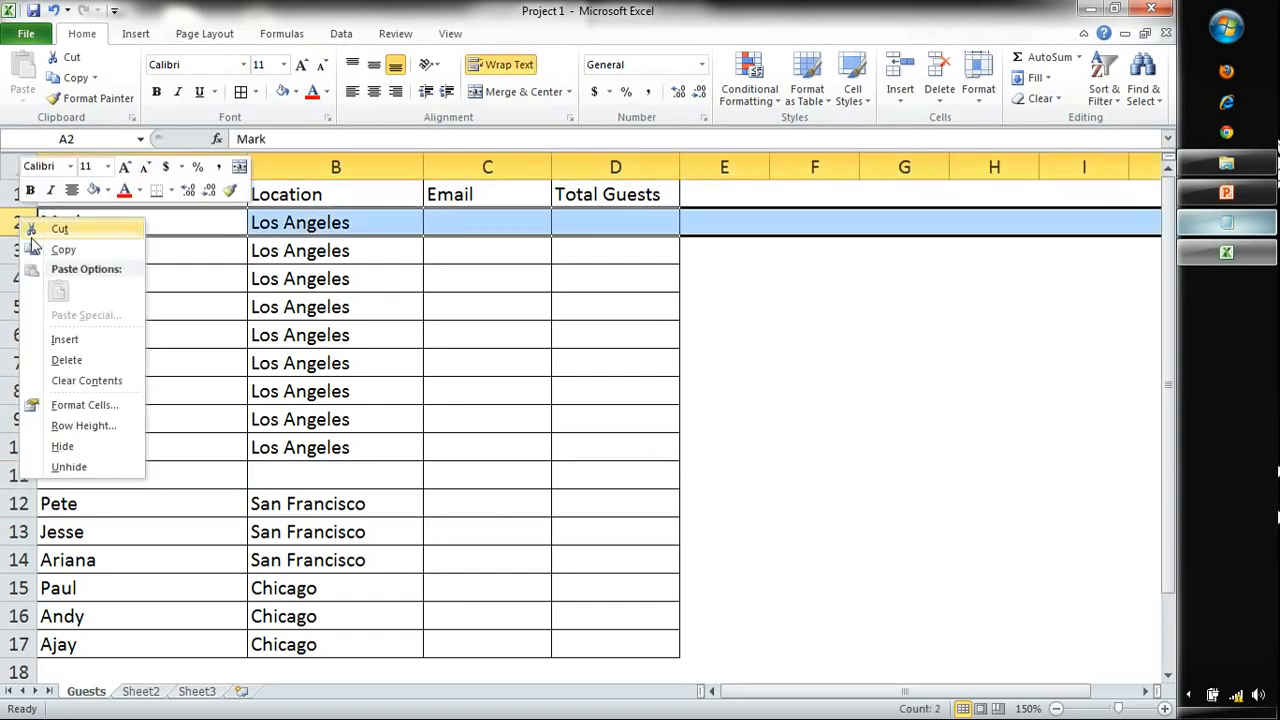
{"action": "left_click", "coordinate": [64, 339]}
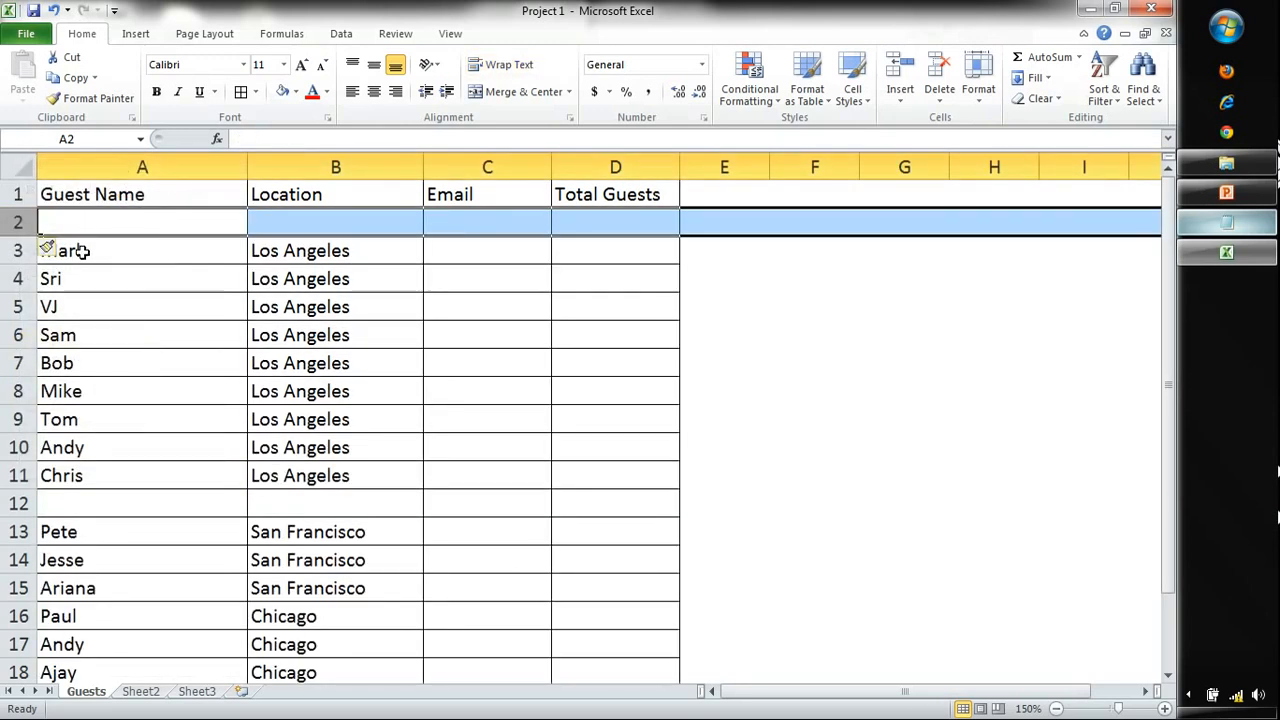
{"action": "left_click_drag", "start_coordinate": [80, 251], "coordinate": [691, 480]}
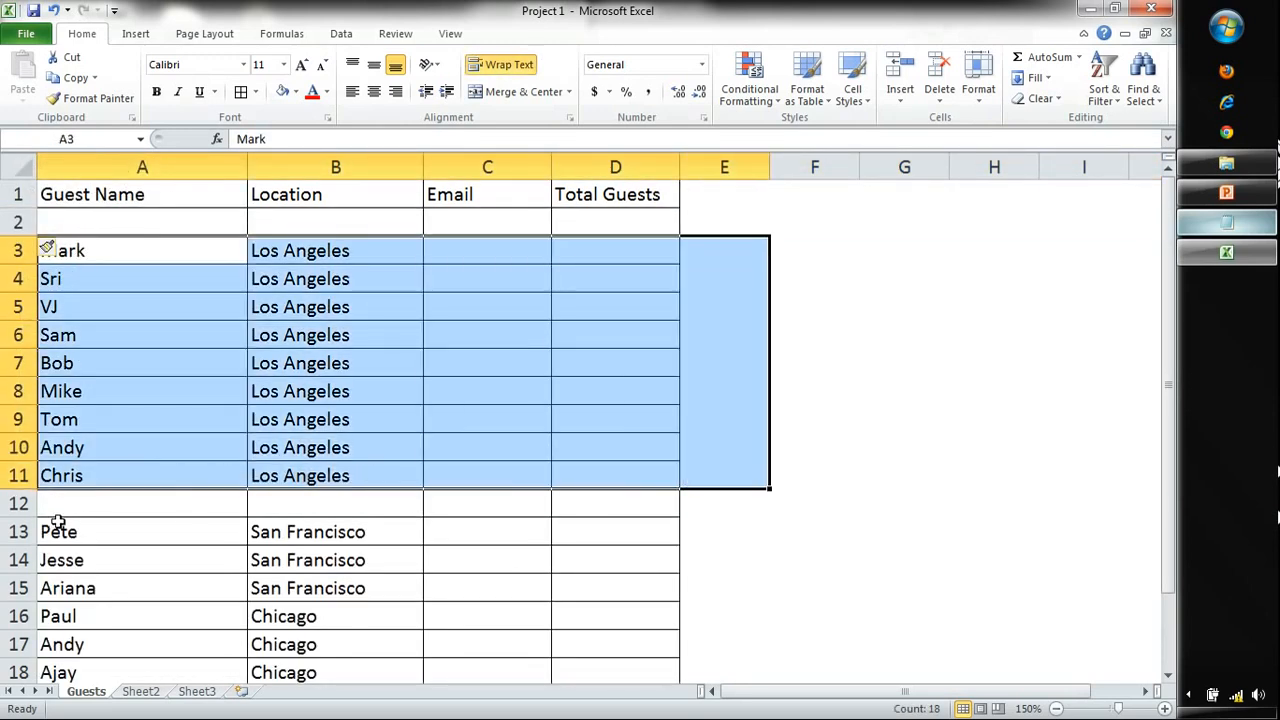
{"action": "left_click_drag", "start_coordinate": [57, 521], "coordinate": [648, 589]}
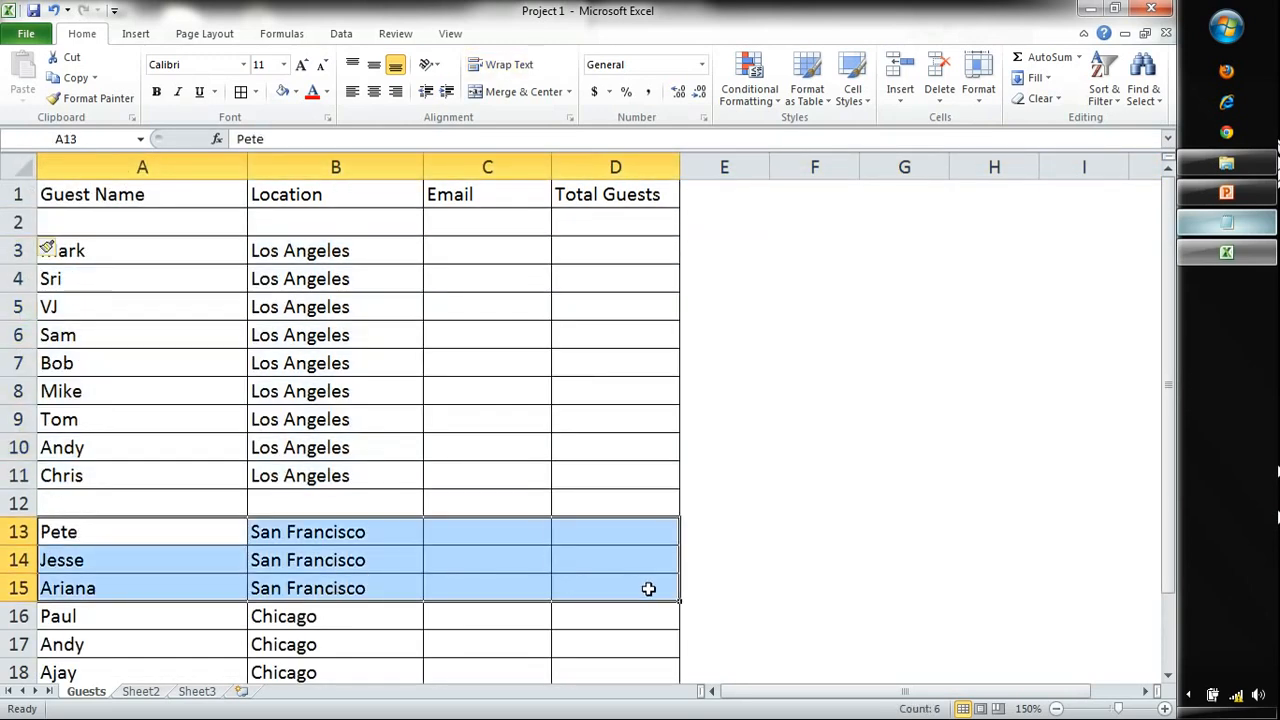
{"action": "left_click", "coordinate": [150, 503]}
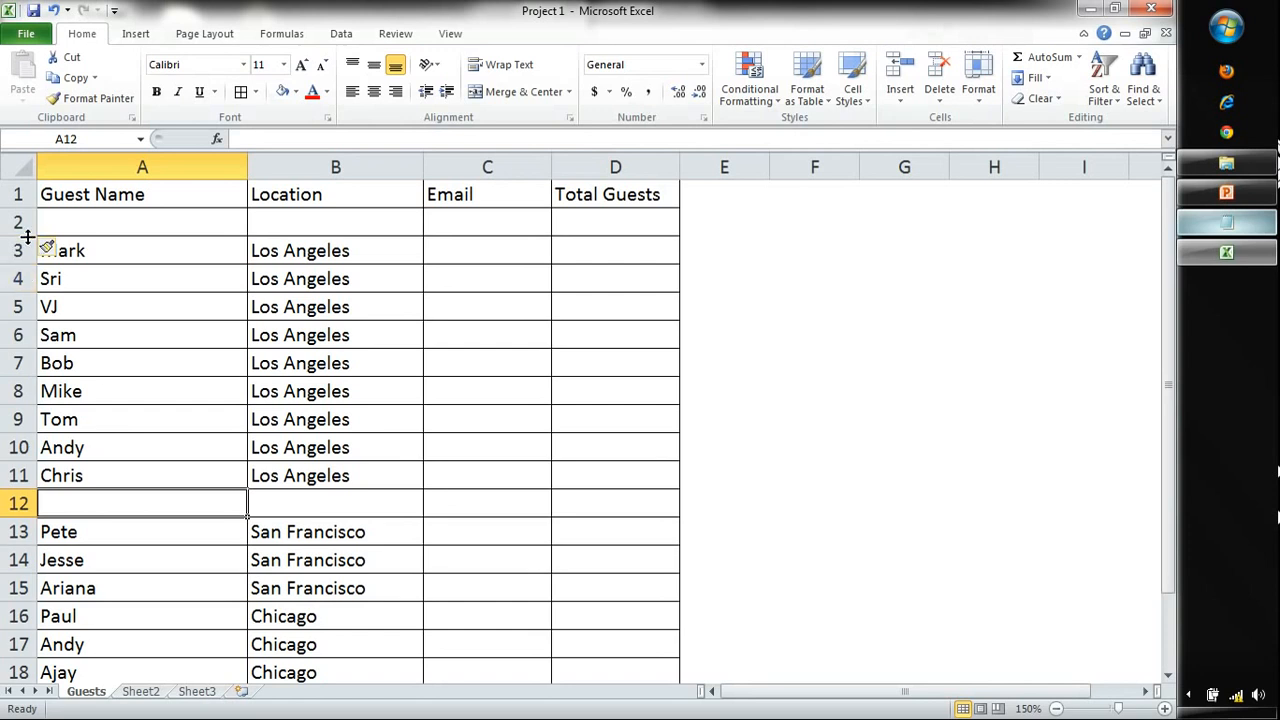
Step: Undo both separator row insertions above the Los Angeles and San Francisco guests
{"action": "right_click", "coordinate": [17, 220]}
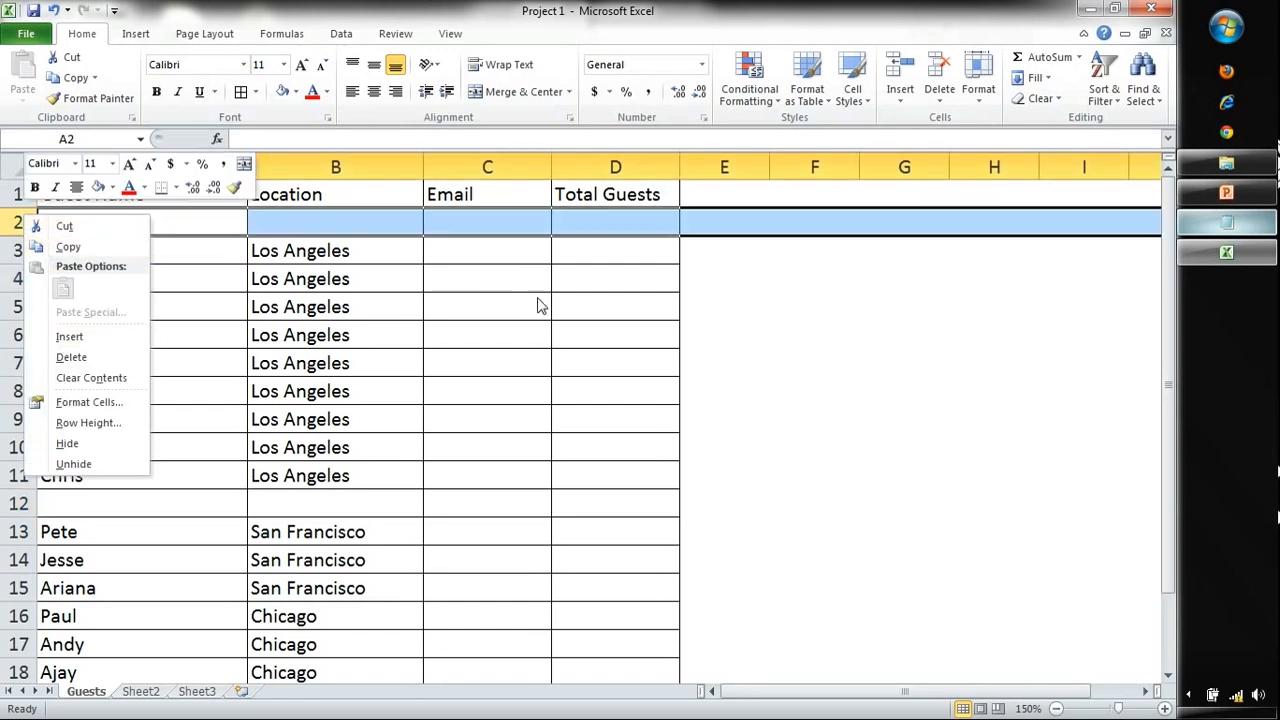
{"action": "key", "text": "Escape"}
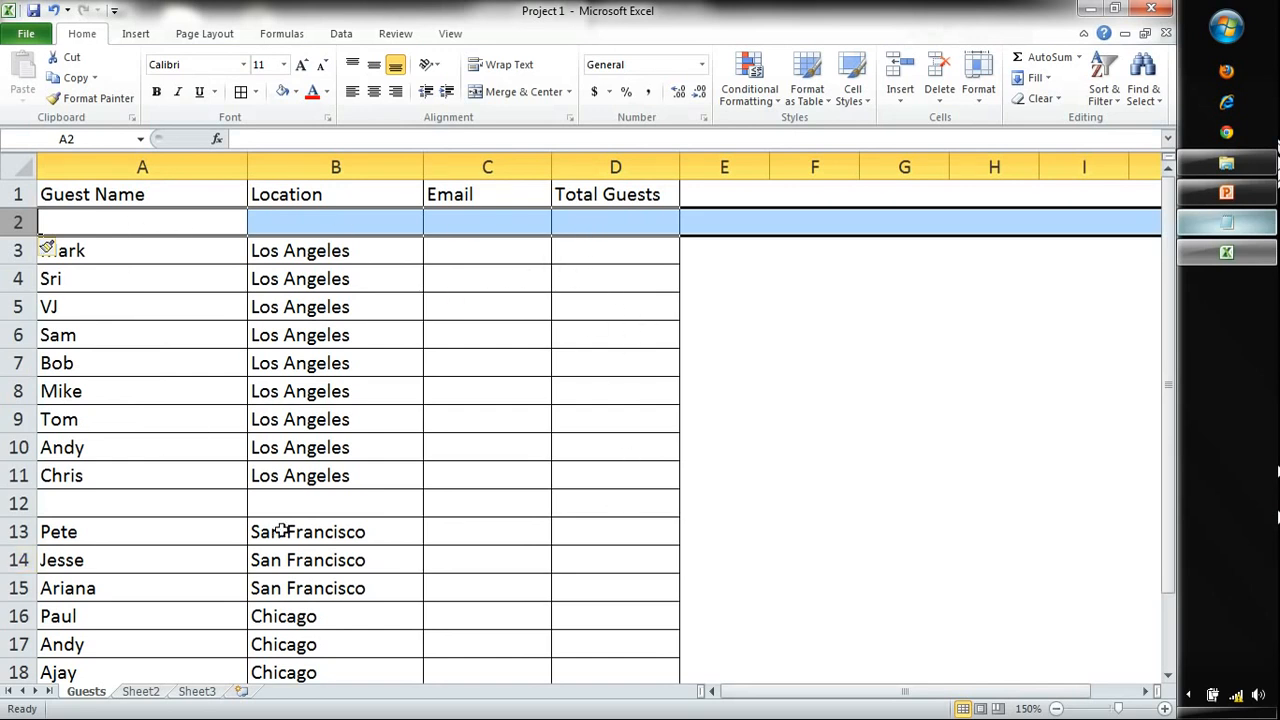
{"action": "key", "text": "ctrl+z"}
{"action": "key", "text": "ctrl+z"}
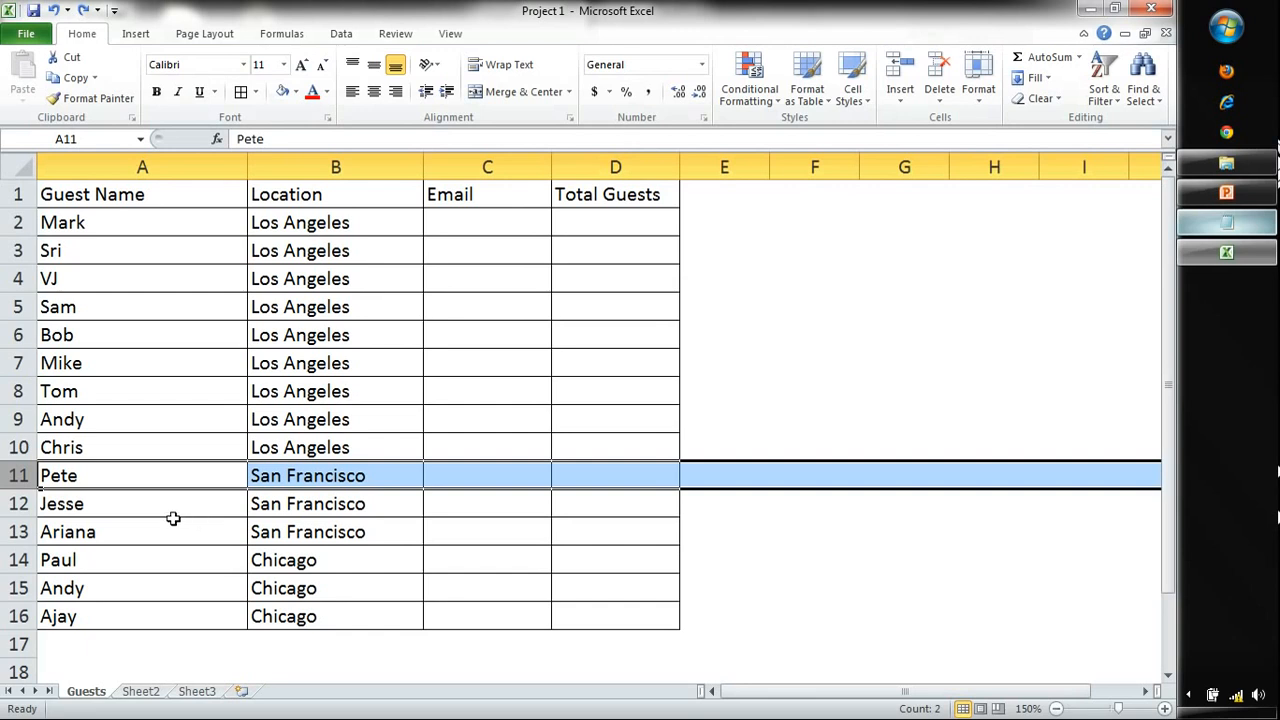
Step: Format the headings in cells A1 to D1 as bold, size 16, and widen column D to fit Total Guests
{"action": "left_click_drag", "start_coordinate": [192, 190], "coordinate": [600, 211]}
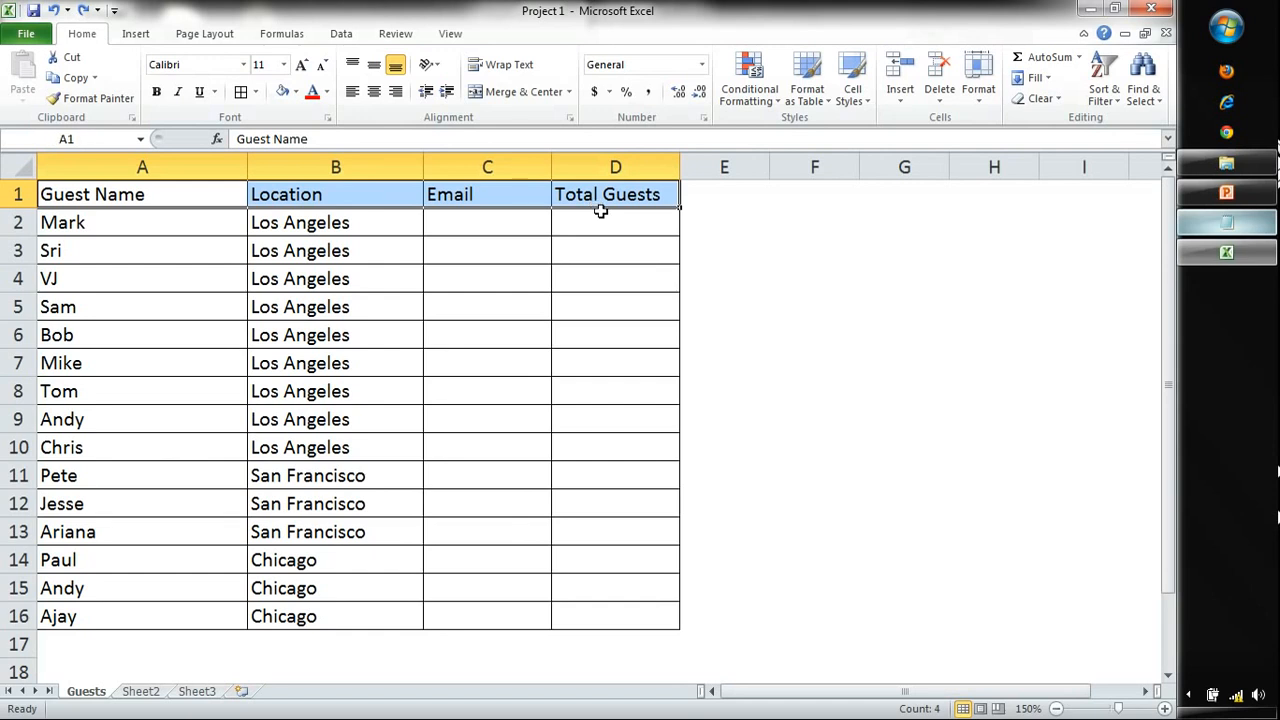
{"action": "left_click", "coordinate": [285, 65]}
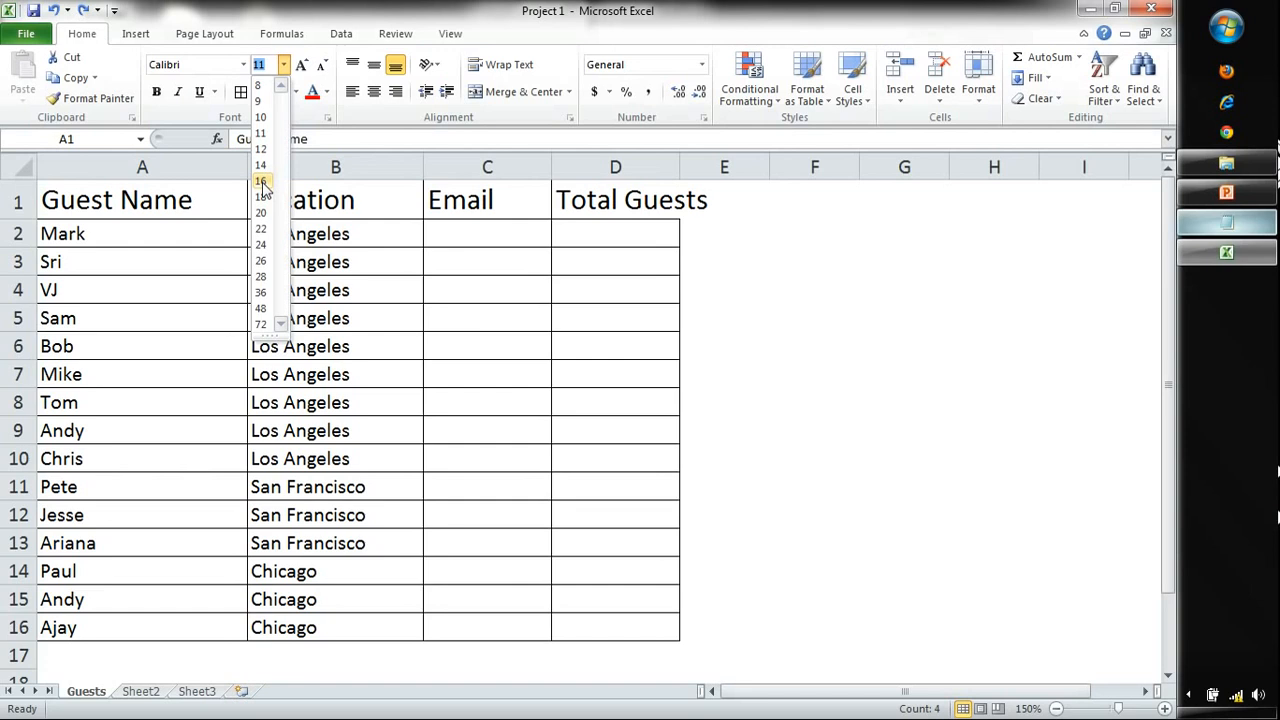
{"action": "left_click", "coordinate": [262, 183]}
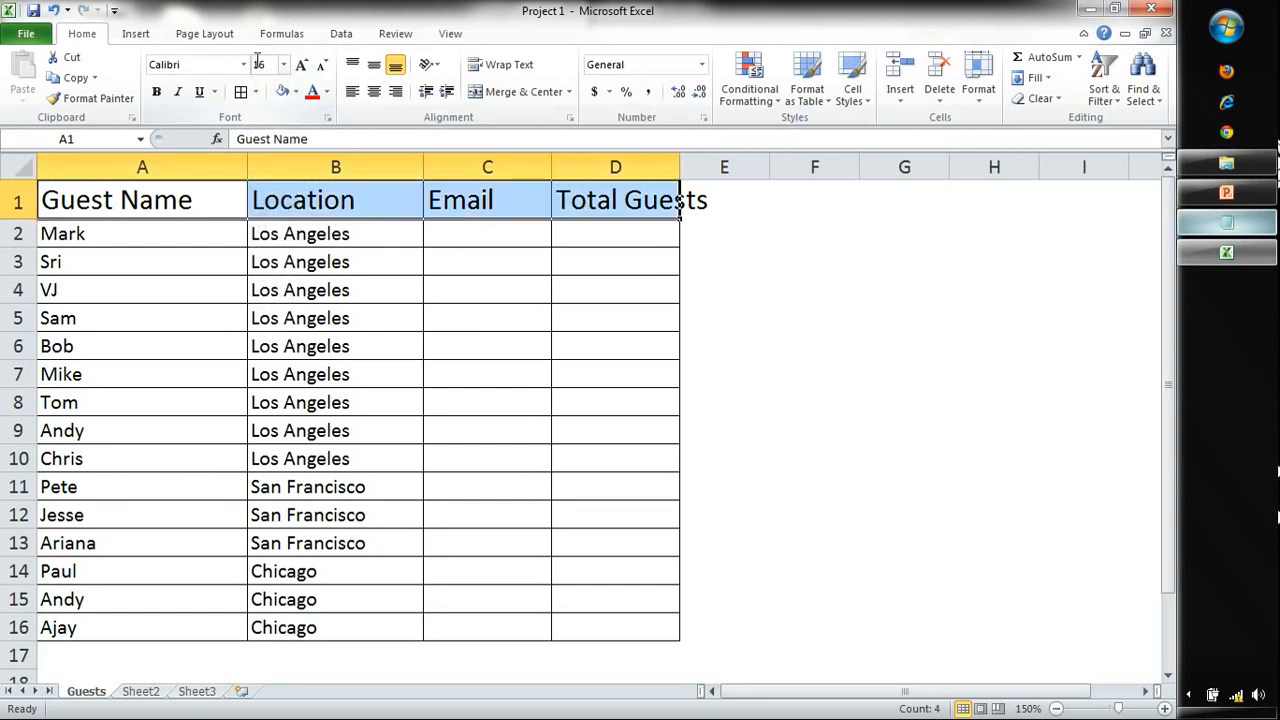
{"action": "left_click", "coordinate": [156, 91]}
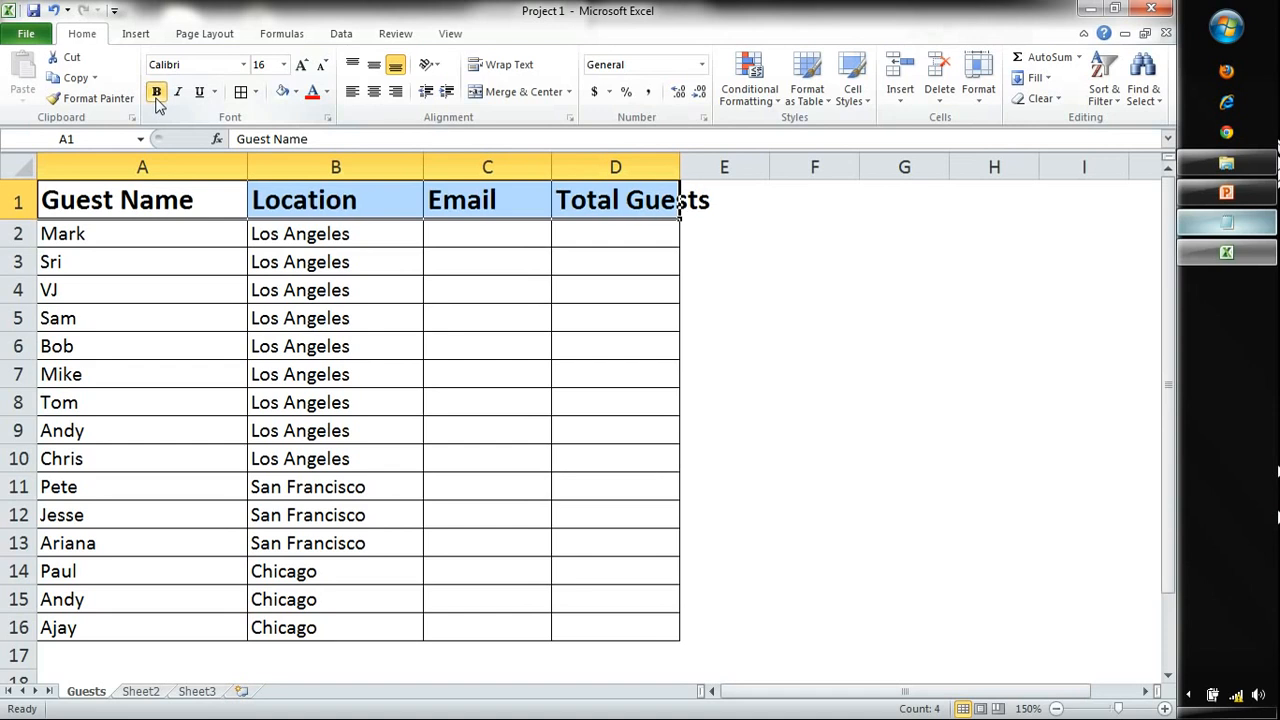
{"action": "left_click", "coordinate": [584, 257]}
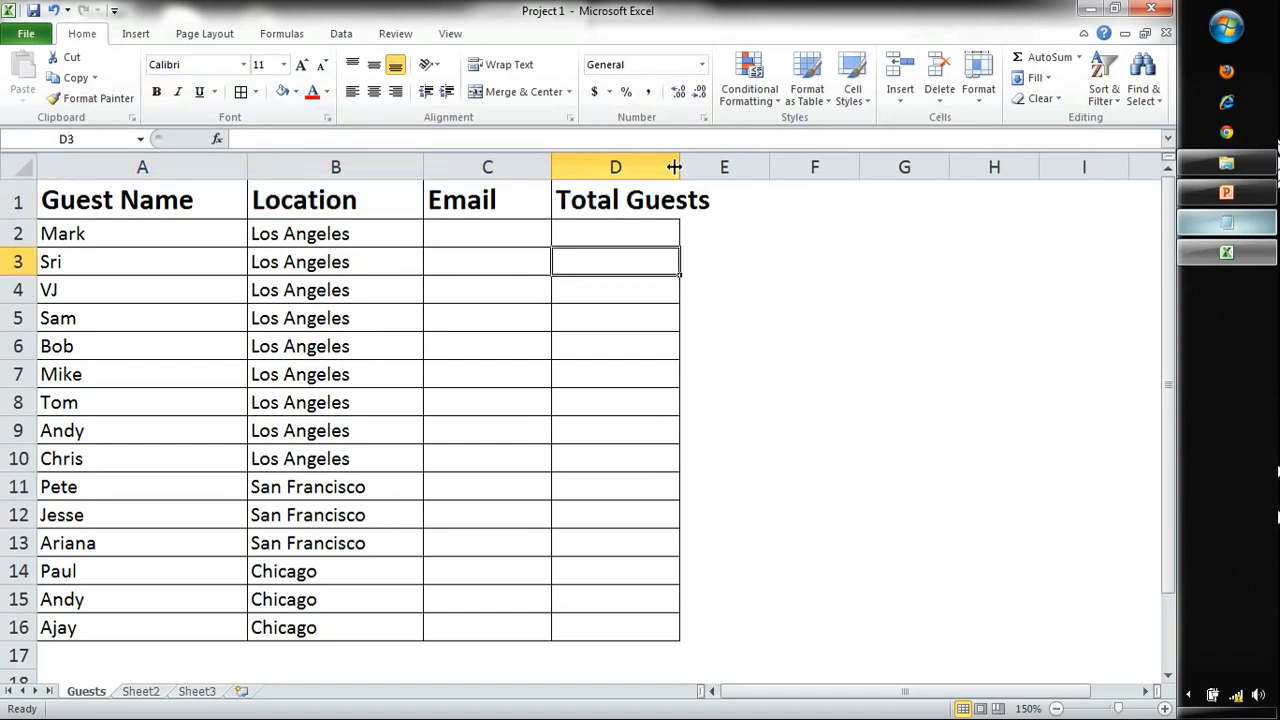
{"action": "left_click_drag", "start_coordinate": [676, 167], "coordinate": [731, 167]}
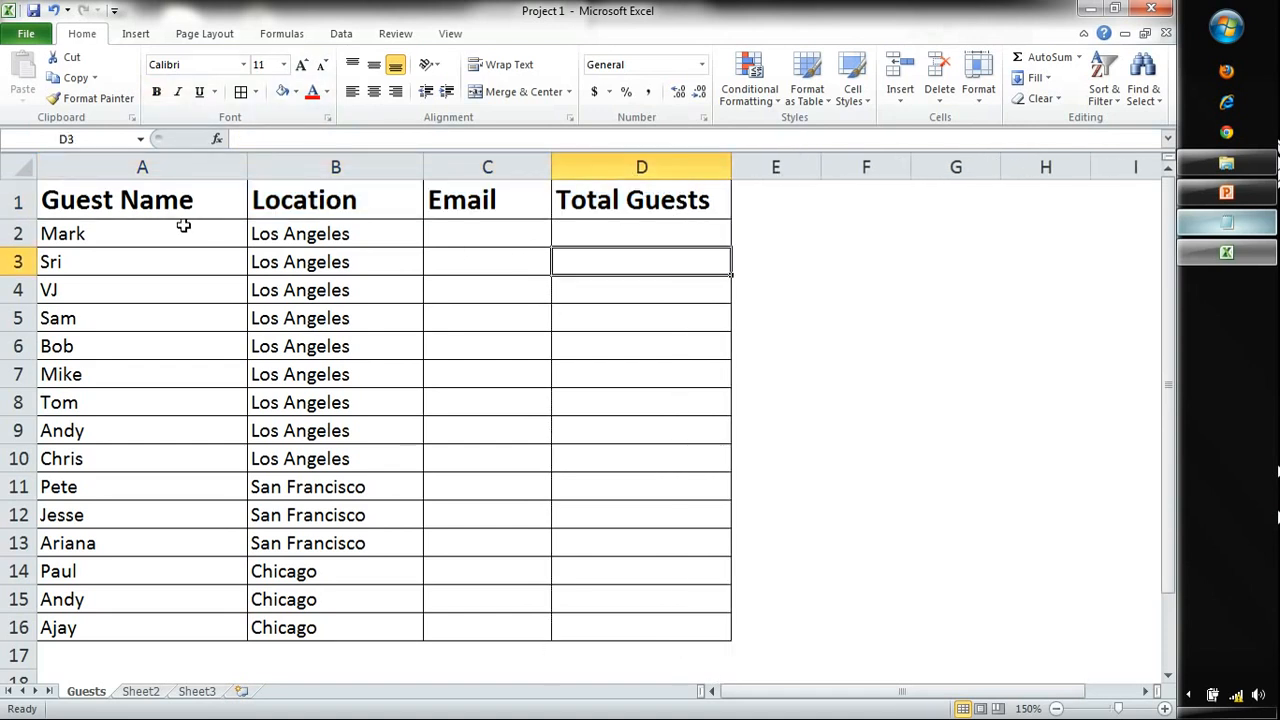
Step: Fill the heading cells A1 to D1 with a light blue colour
{"action": "left_click_drag", "start_coordinate": [148, 203], "coordinate": [662, 192]}
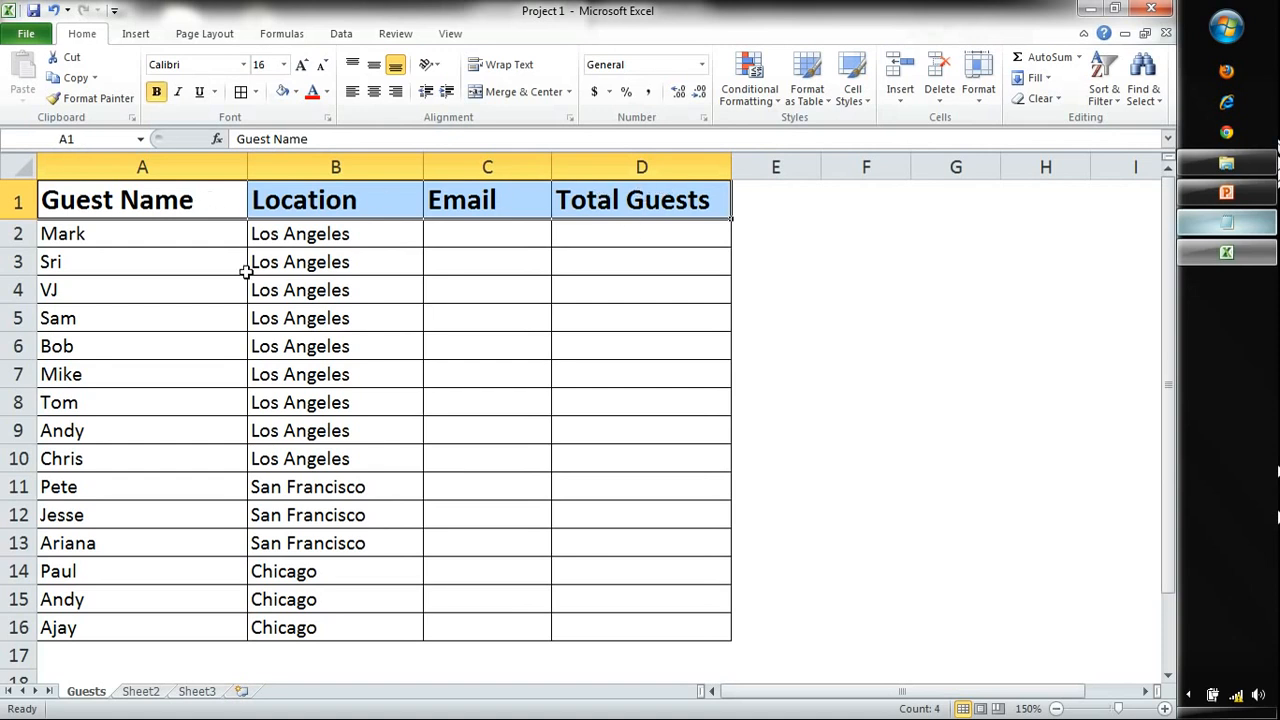
{"action": "left_click_drag", "start_coordinate": [200, 240], "coordinate": [665, 642]}
{"action": "left_click", "coordinate": [666, 632]}
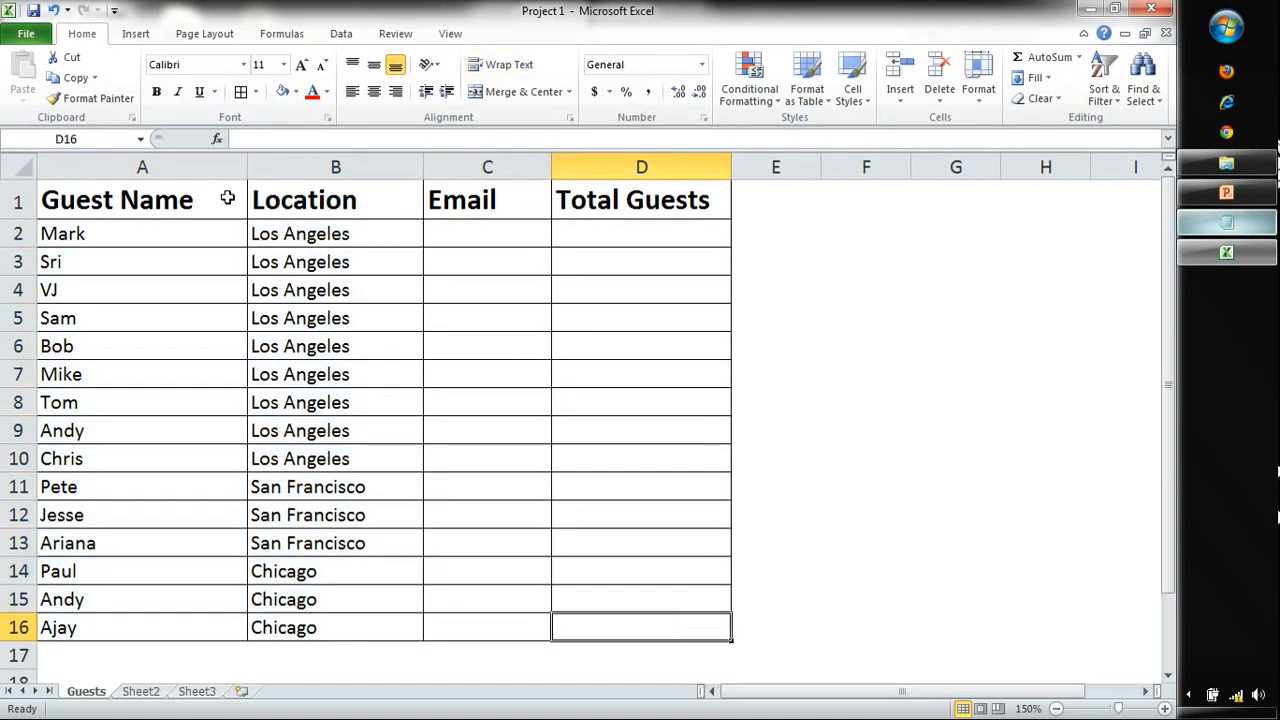
{"action": "left_click", "coordinate": [168, 196]}
{"action": "left_click_drag", "start_coordinate": [175, 197], "coordinate": [623, 194]}
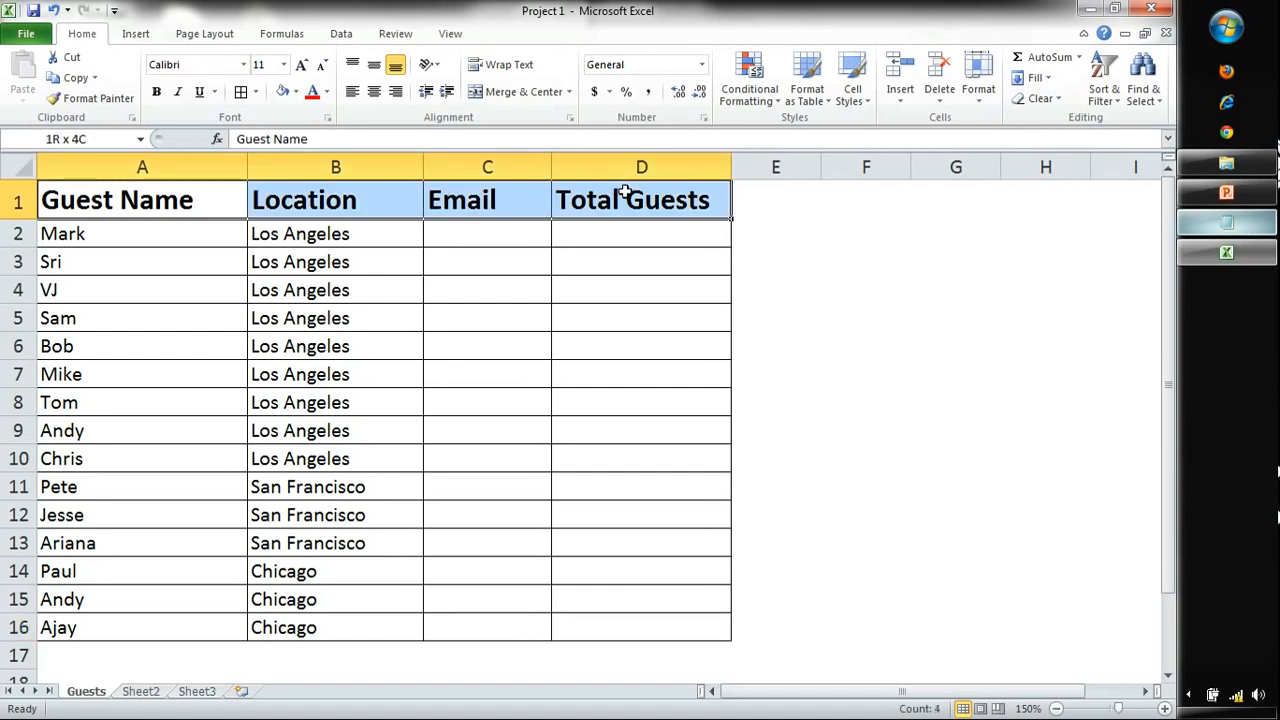
{"action": "left_click", "coordinate": [297, 91]}
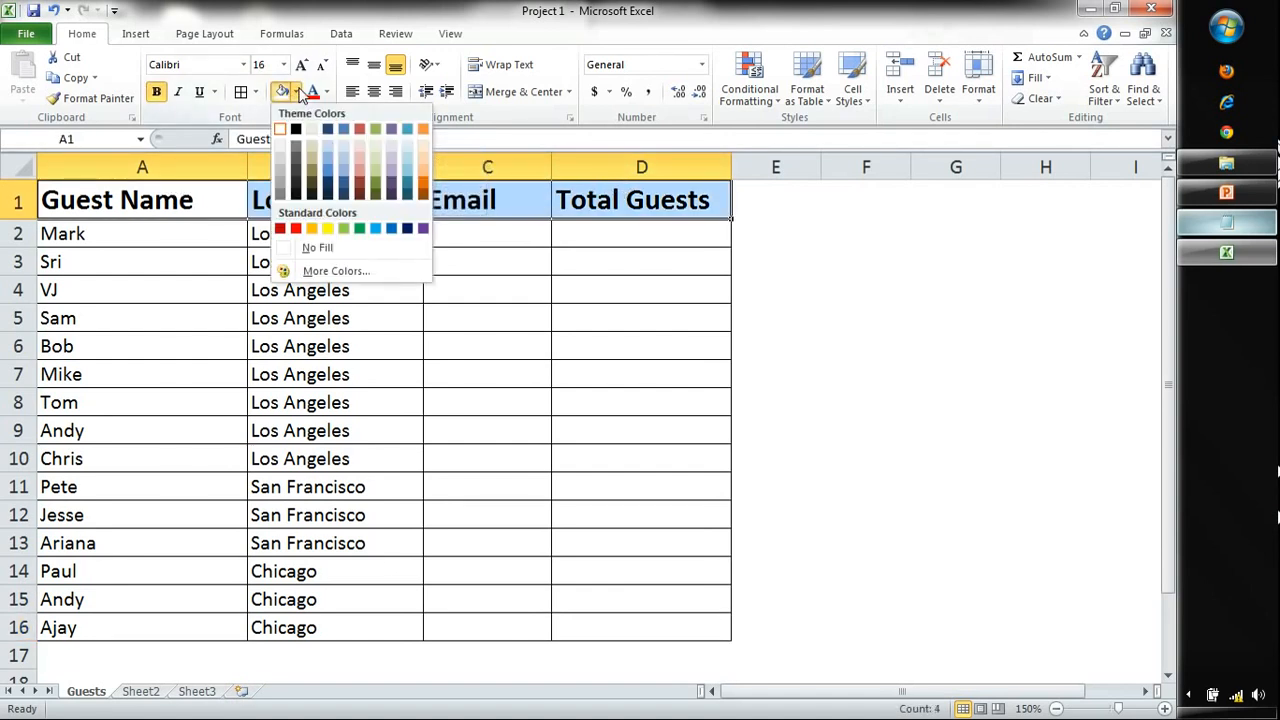
{"action": "left_click", "coordinate": [331, 153]}
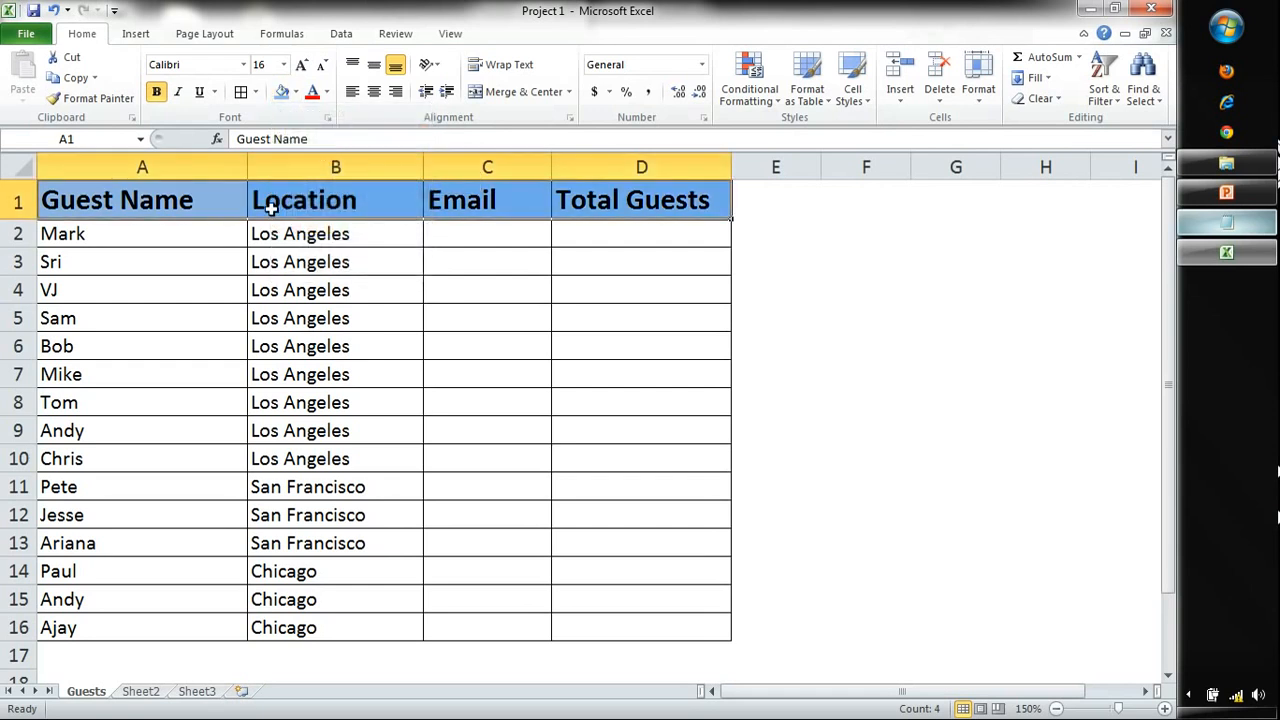
{"action": "left_click", "coordinate": [250, 240]}
{"action": "left_click_drag", "start_coordinate": [194, 240], "coordinate": [690, 643]}
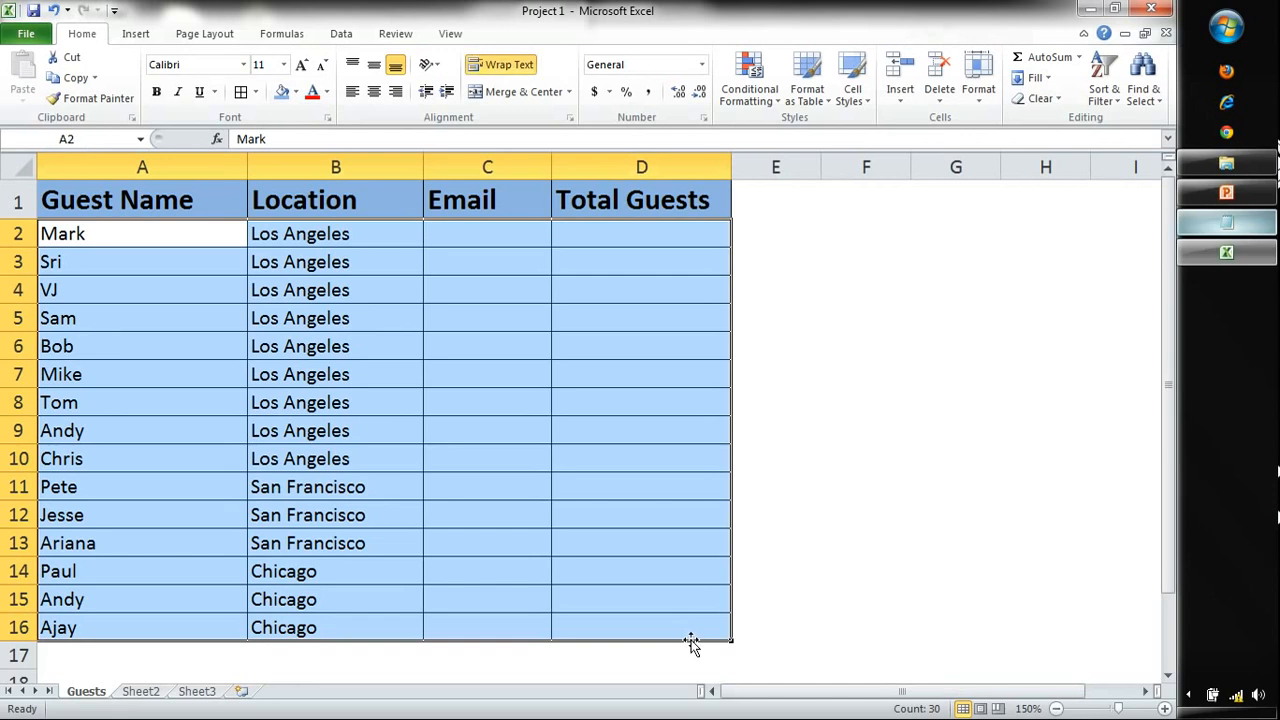
{"action": "left_click", "coordinate": [691, 628]}
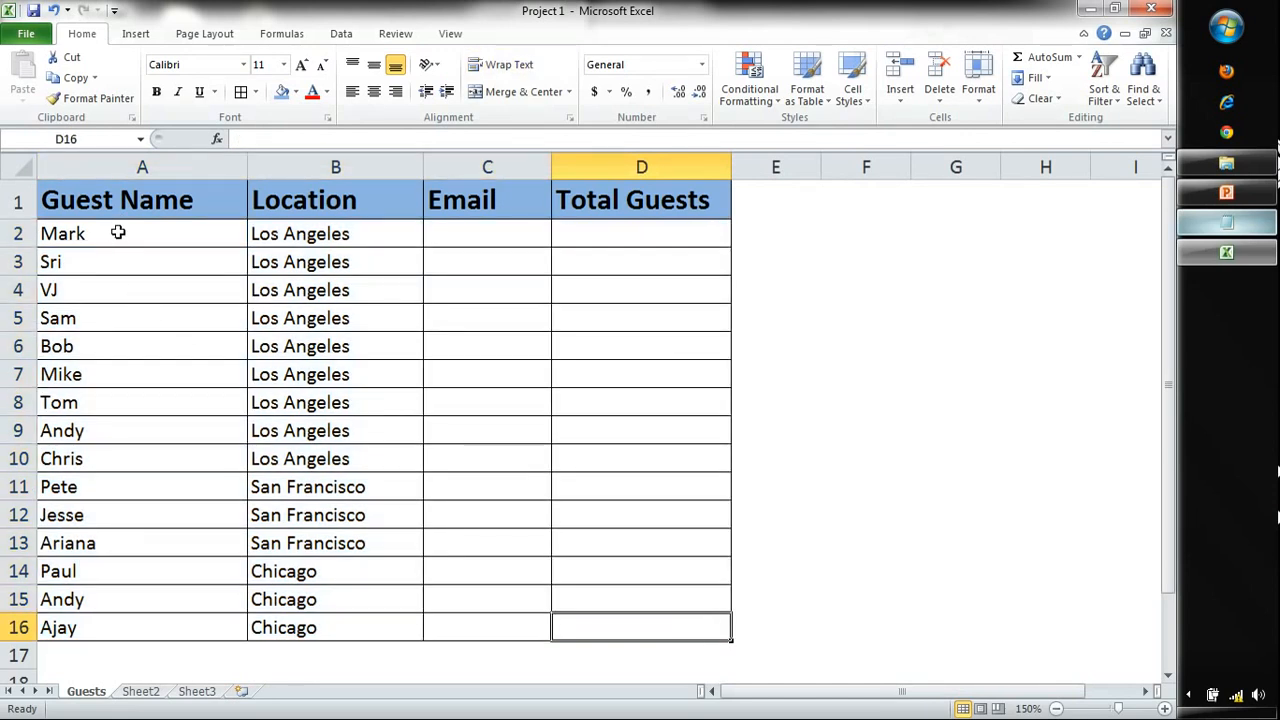
{"action": "left_click_drag", "start_coordinate": [118, 233], "coordinate": [634, 632]}
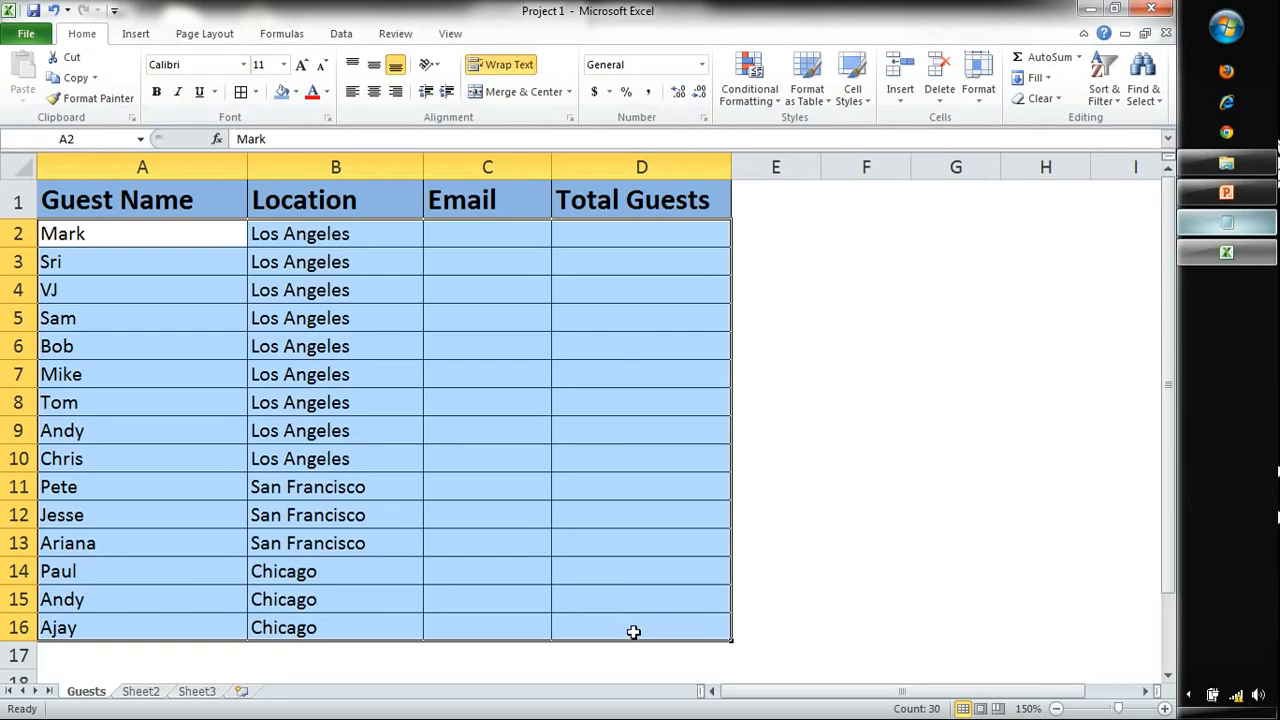
{"action": "left_click", "coordinate": [634, 632]}
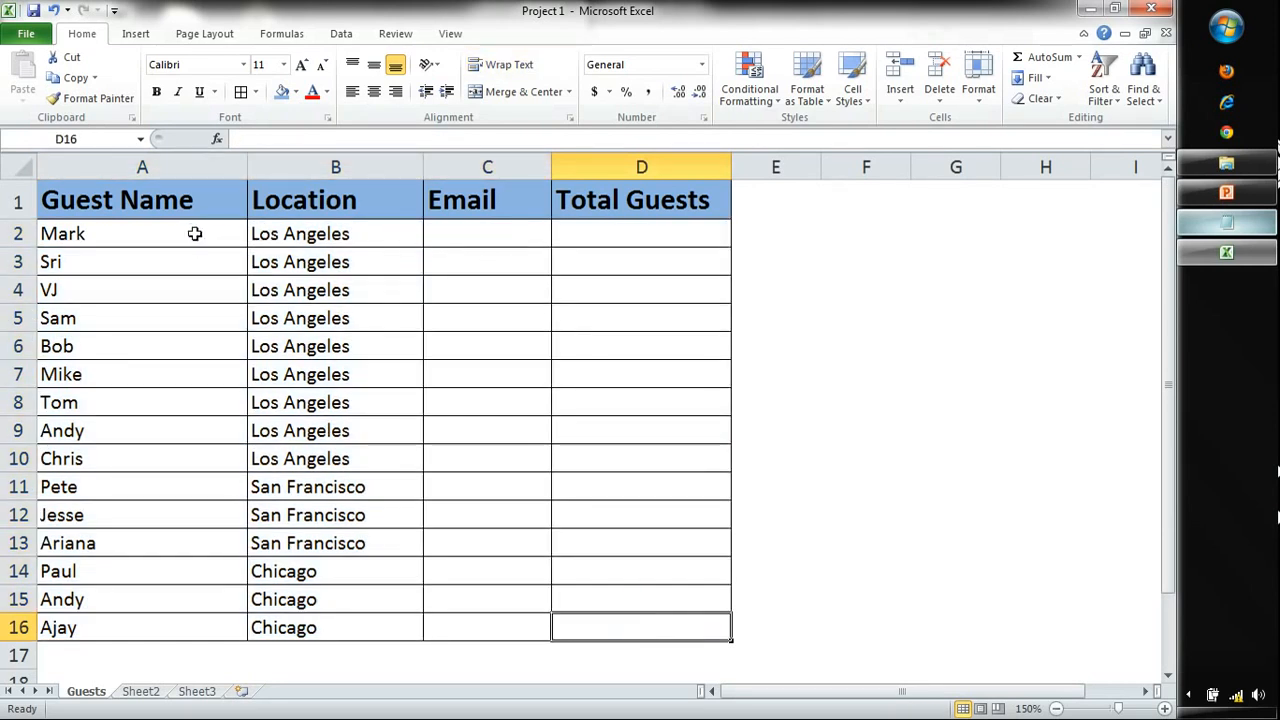
Step: Copy the guest names and locations in A2 to B16 into a new Notepad document, discarding the changes to Project 1.txt
{"action": "left_click_drag", "start_coordinate": [194, 233], "coordinate": [276, 630]}
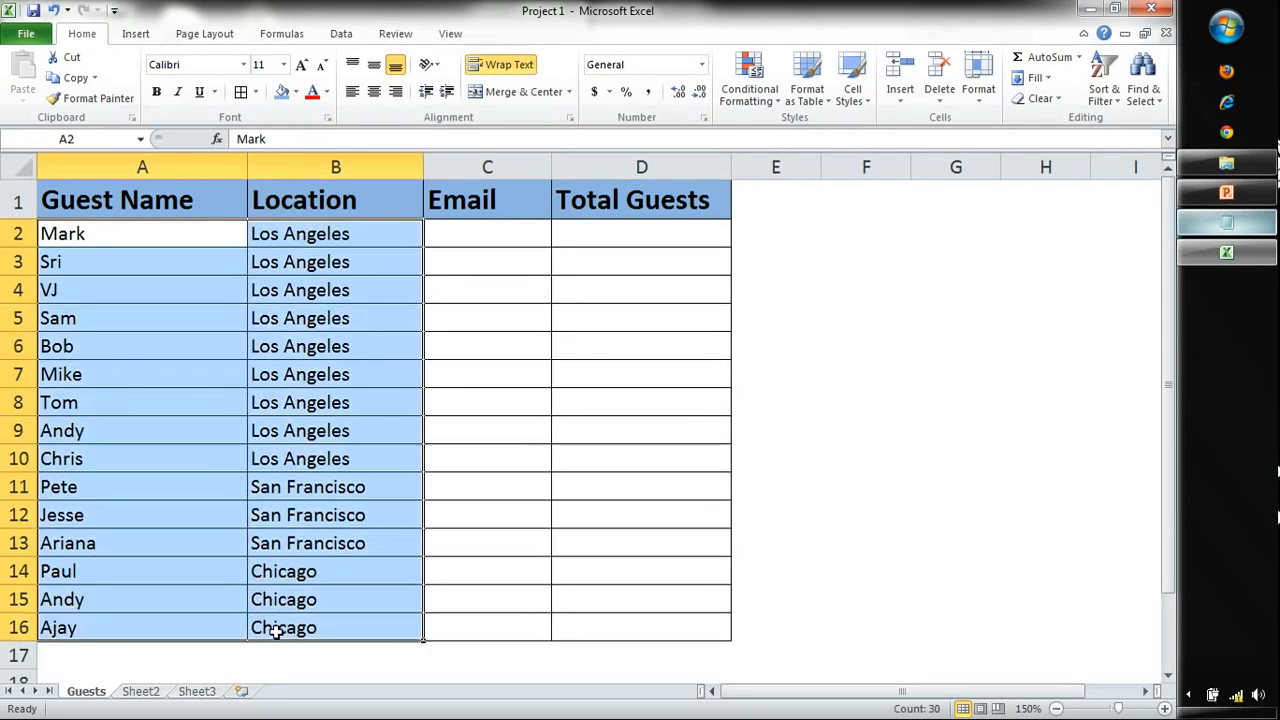
{"action": "key", "text": "ctrl+c"}
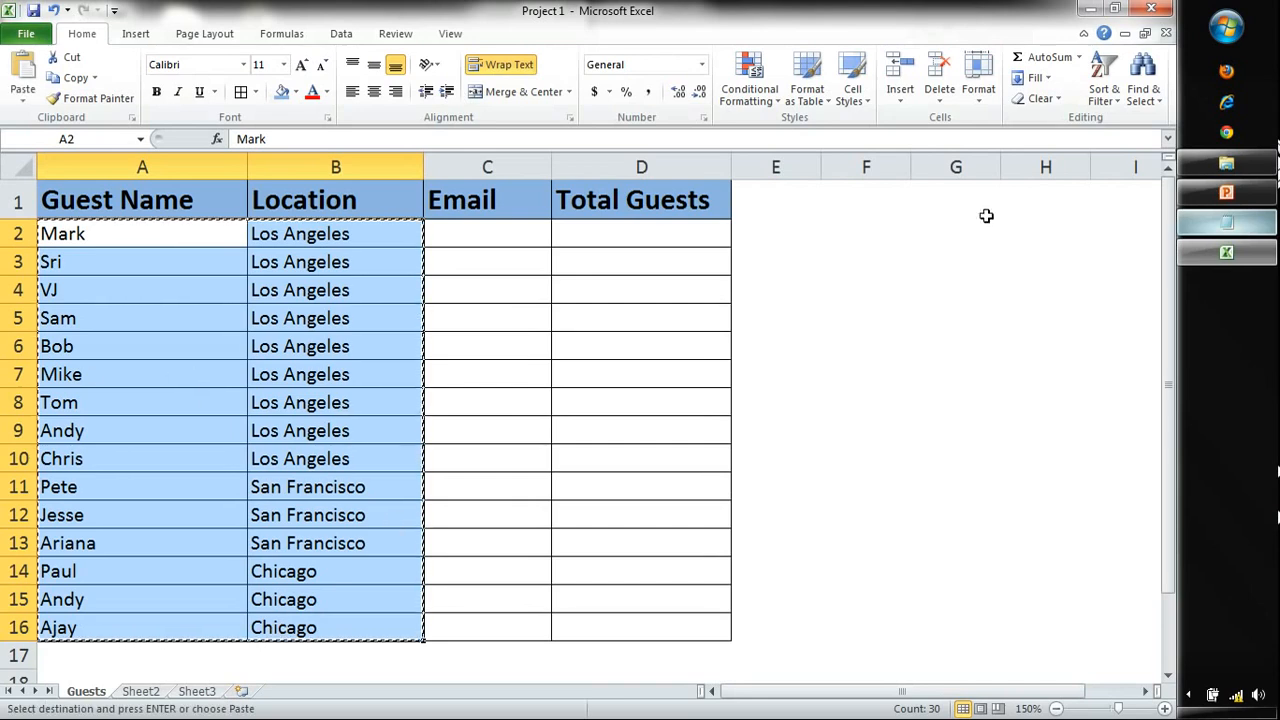
{"action": "left_click", "coordinate": [1227, 222]}
{"action": "key", "text": "alt+F4"}
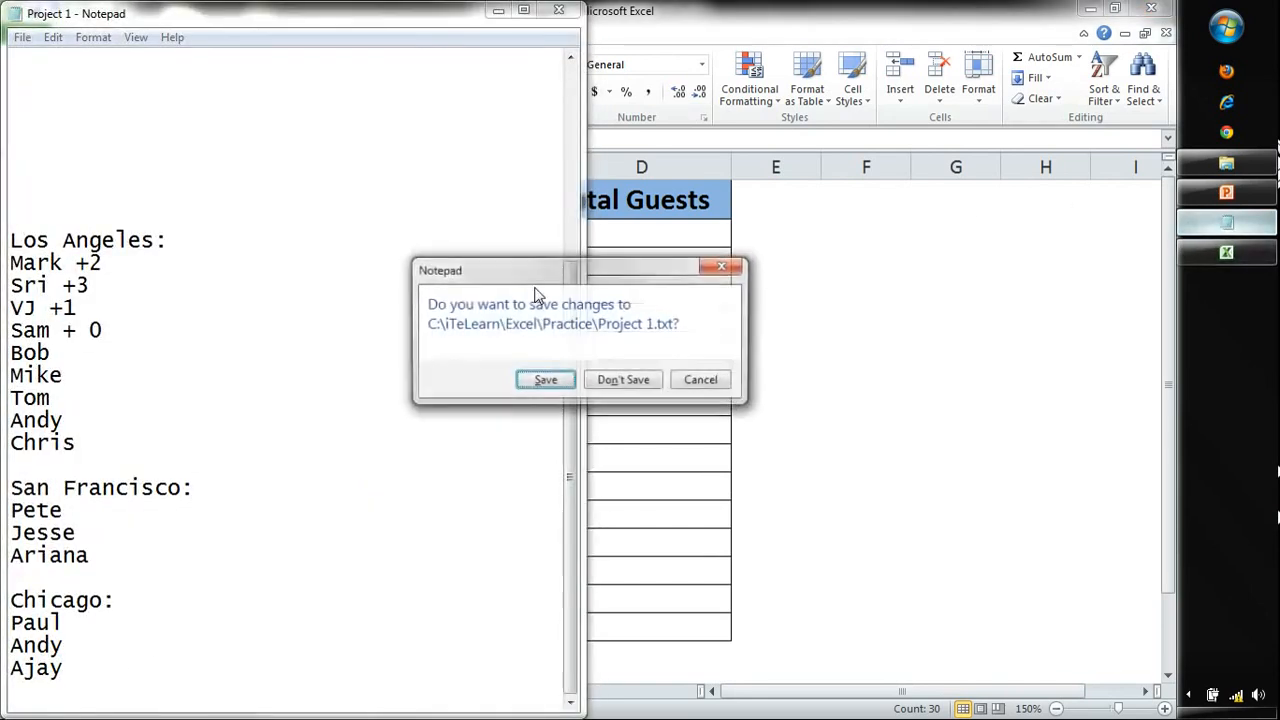
{"action": "key", "text": "n"}
{"action": "key", "text": "ctrl+v"}
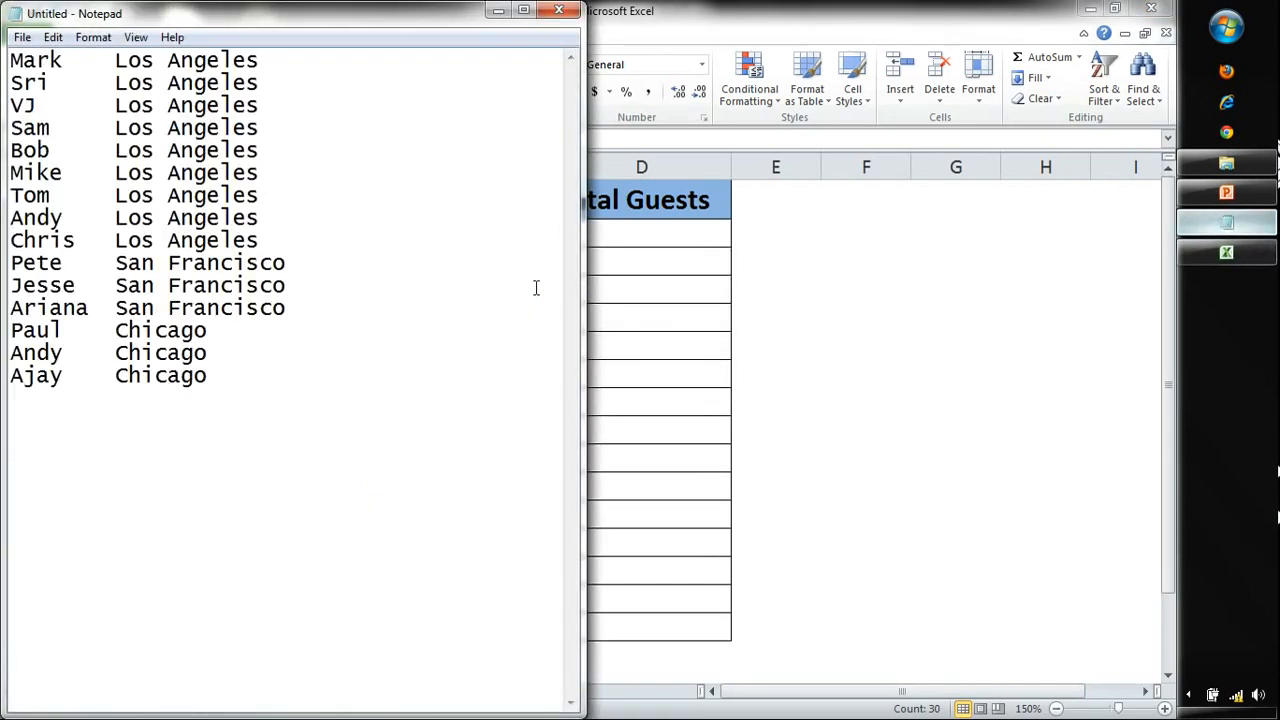
{"action": "left_click_drag", "start_coordinate": [358, 14], "coordinate": [908, 197]}
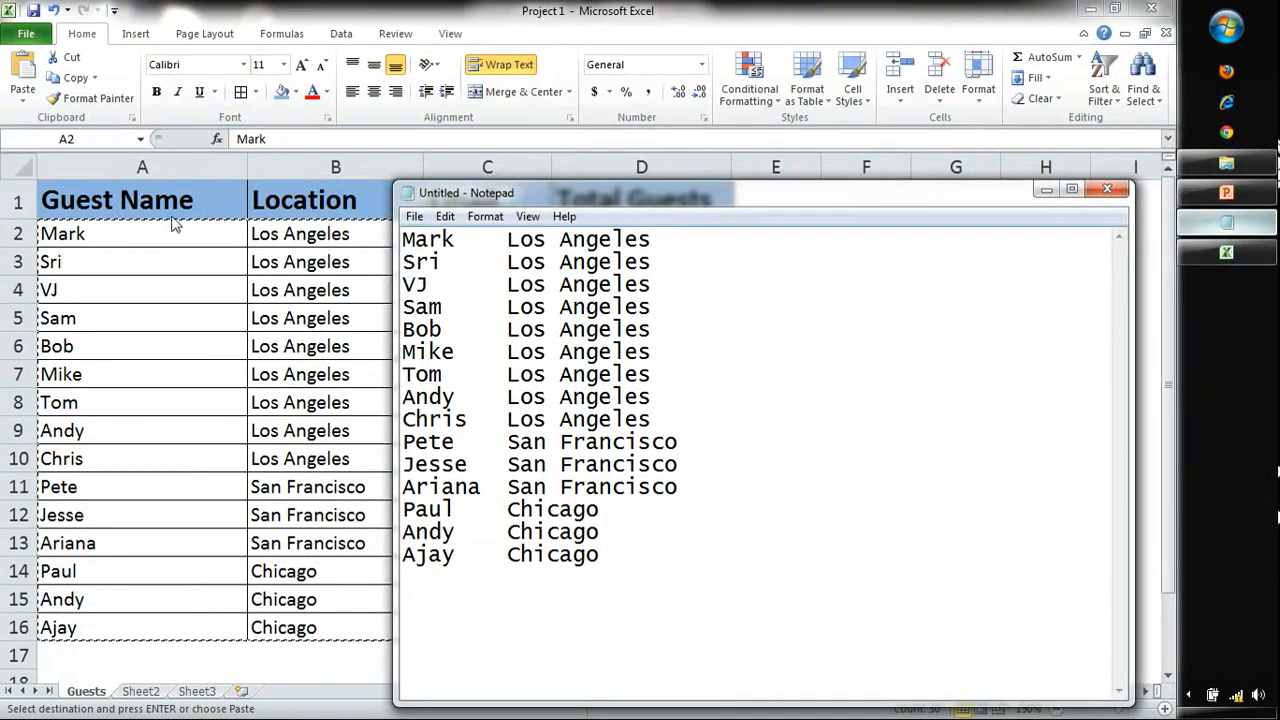
Step: Compare the Notepad list with the Excel sheet, then remove and restore the tab between the first guest's name and location
{"action": "key", "text": "alt+Tab"}
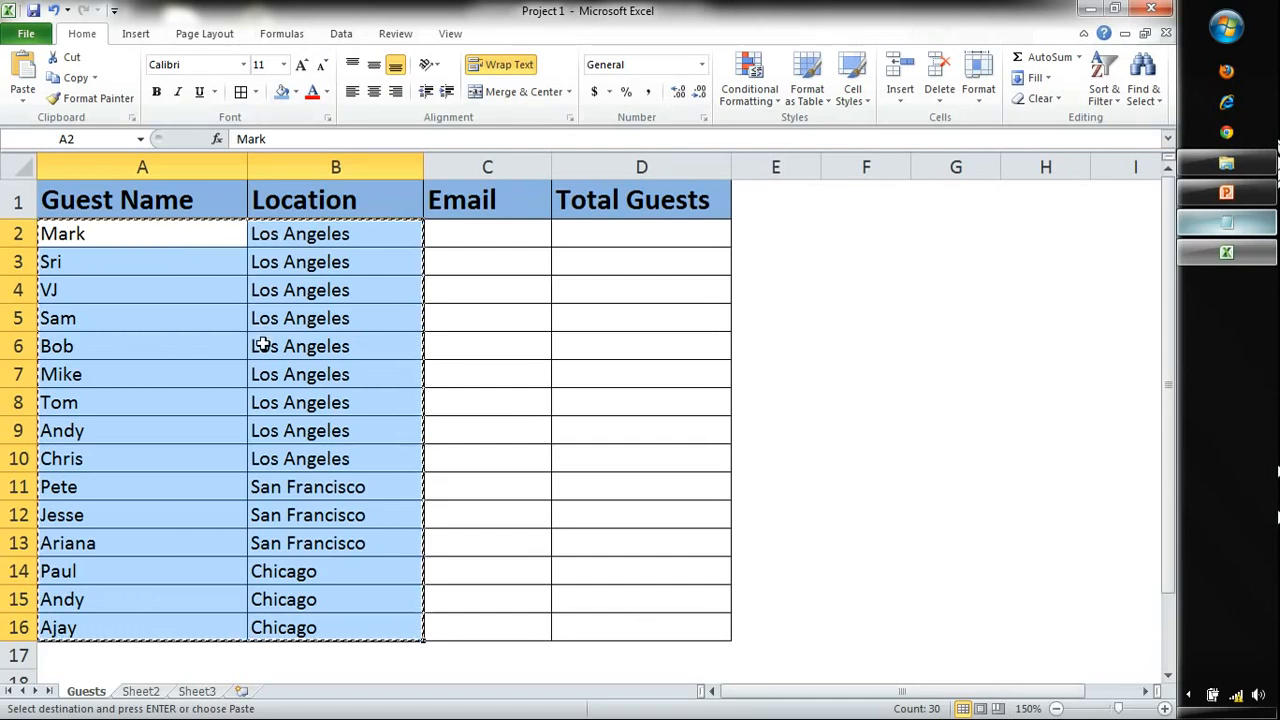
{"action": "key", "text": "alt+Tab"}
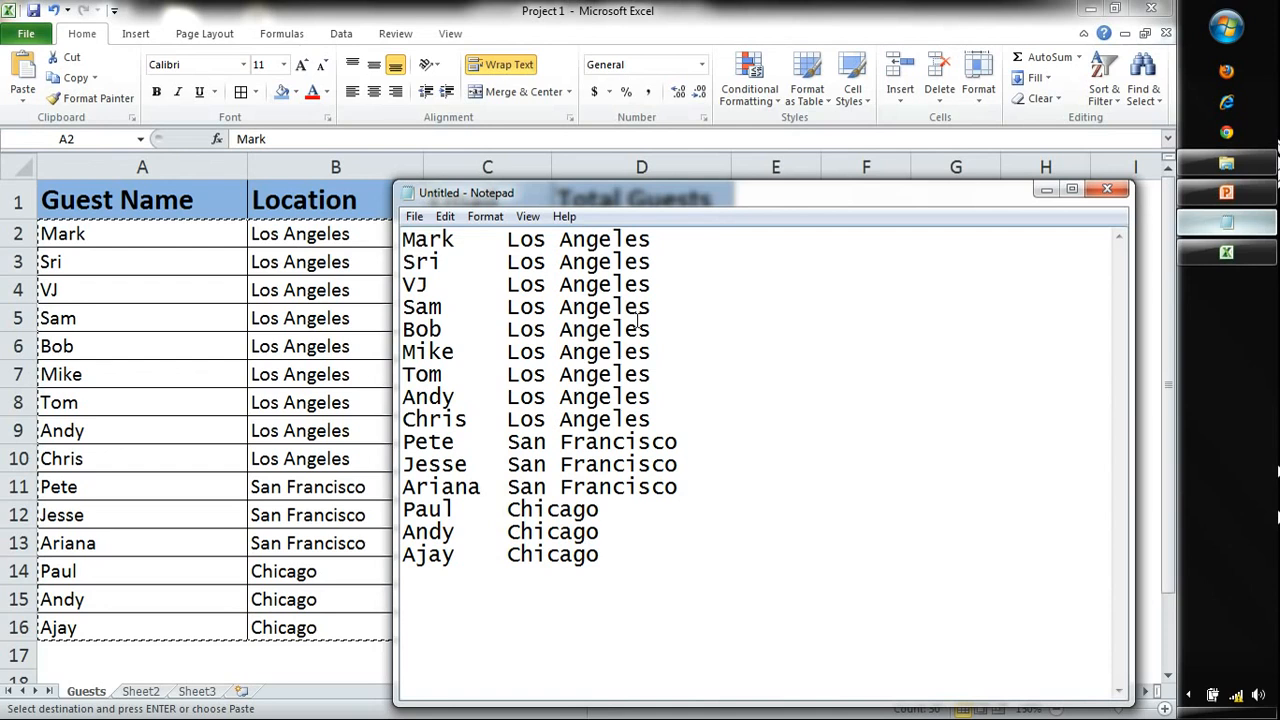
{"action": "key", "text": "ctrl+shift+Right"}
{"action": "key", "text": "Right"}
{"action": "key", "text": "BackSpace"}
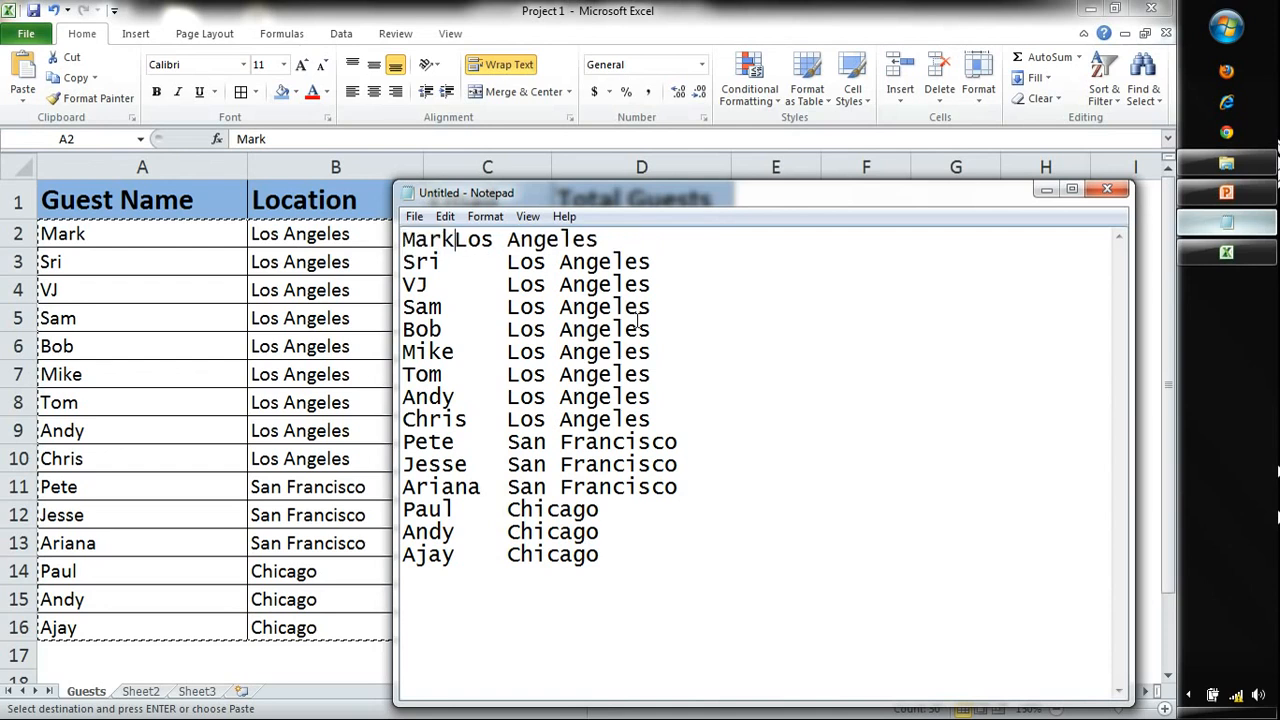
{"action": "key", "text": "Tab"}
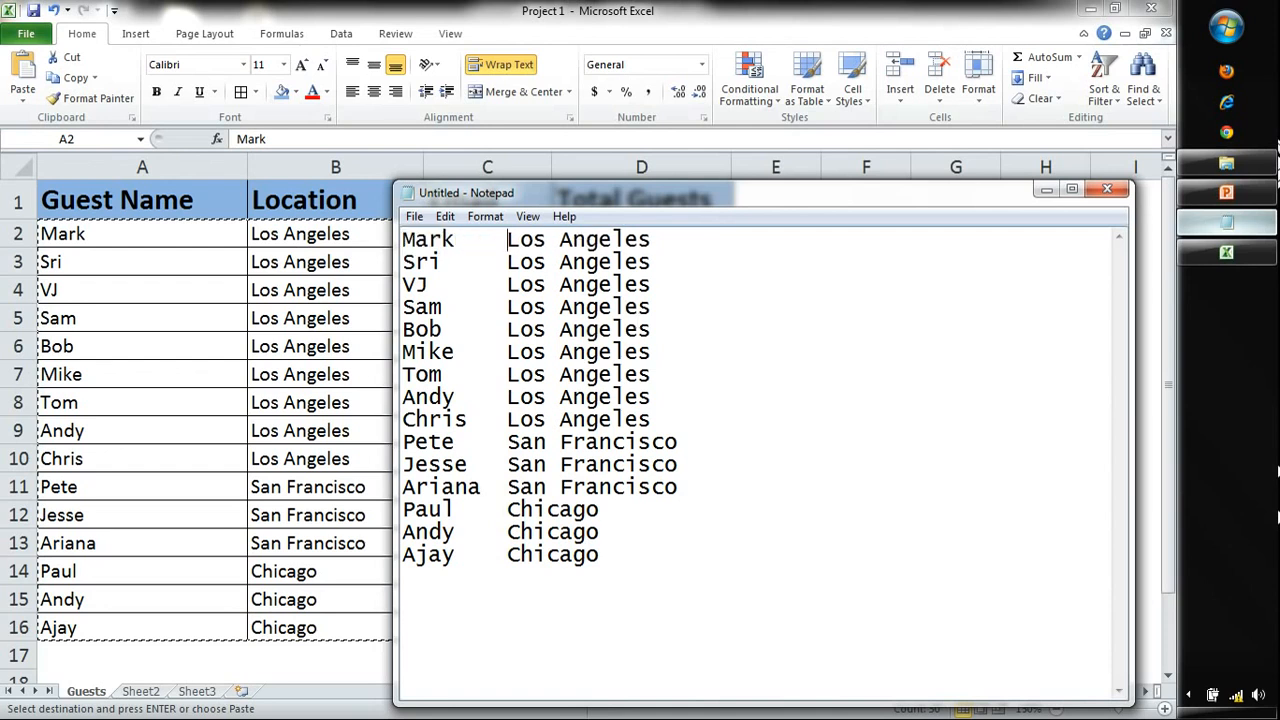
Step: Replace all spaces in the Notepad guest list with @
{"action": "key", "text": "ctrl+h"}
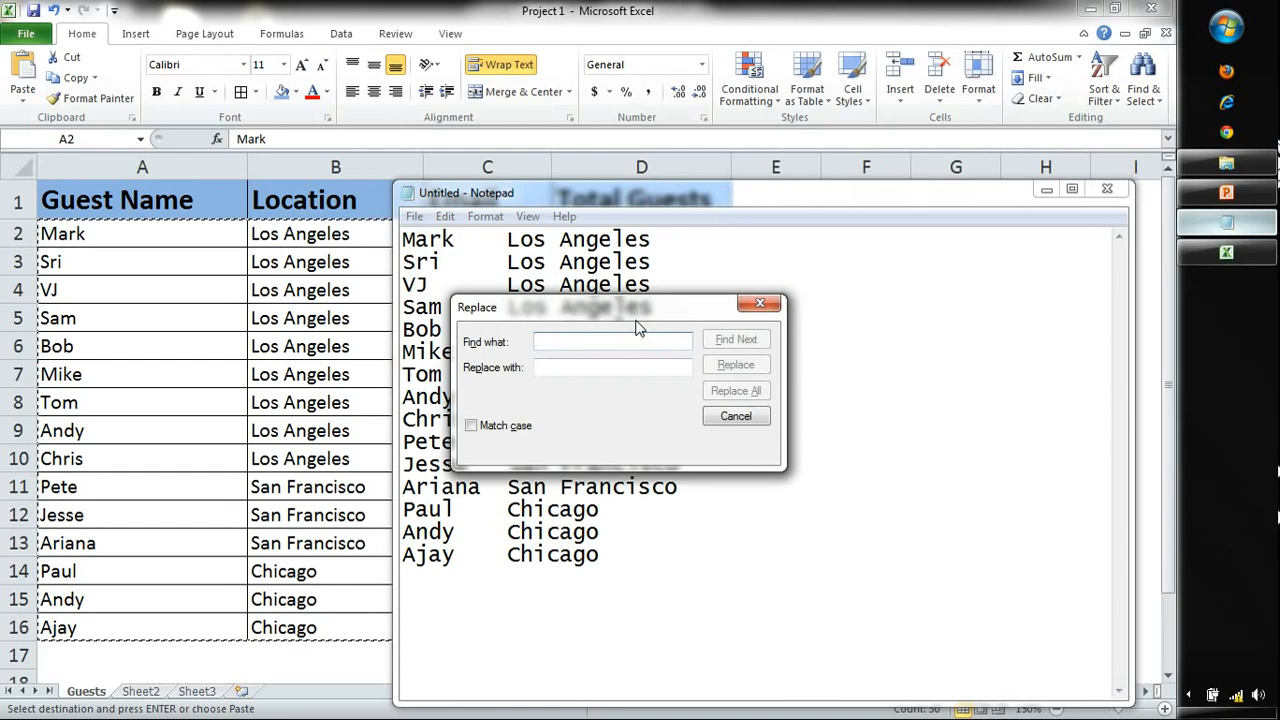
{"action": "key", "text": "ctrl+v"}
{"action": "key", "text": "Tab"}
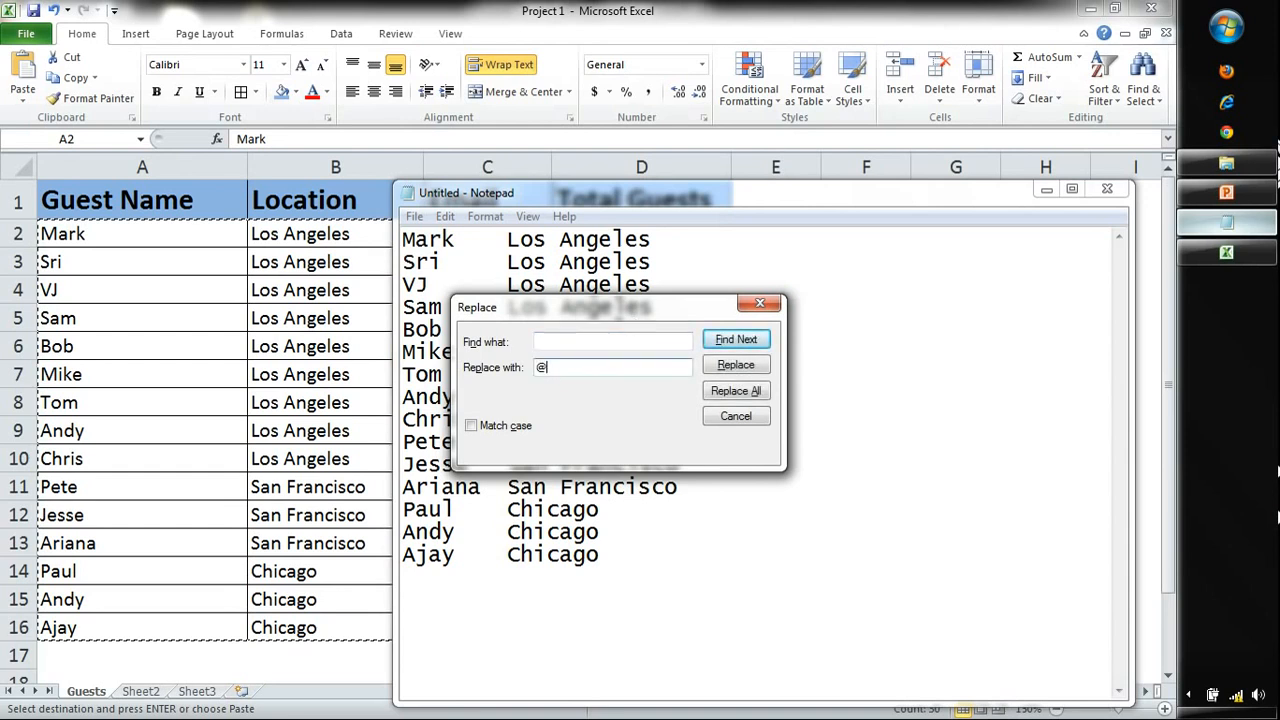
{"action": "left_click", "coordinate": [745, 392]}
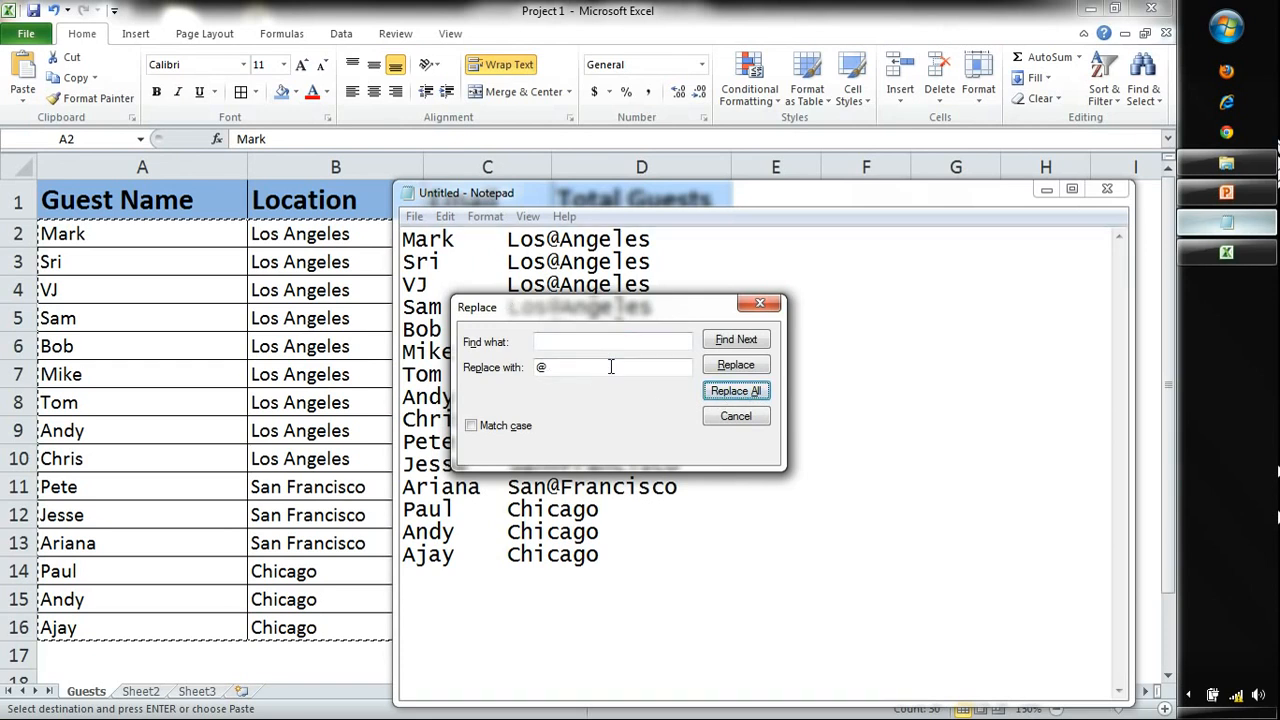
Step: Restore the spaces in the Notepad guest list and copy the whole list into a new Word document
{"action": "left_click_drag", "start_coordinate": [608, 367], "coordinate": [464, 372]}
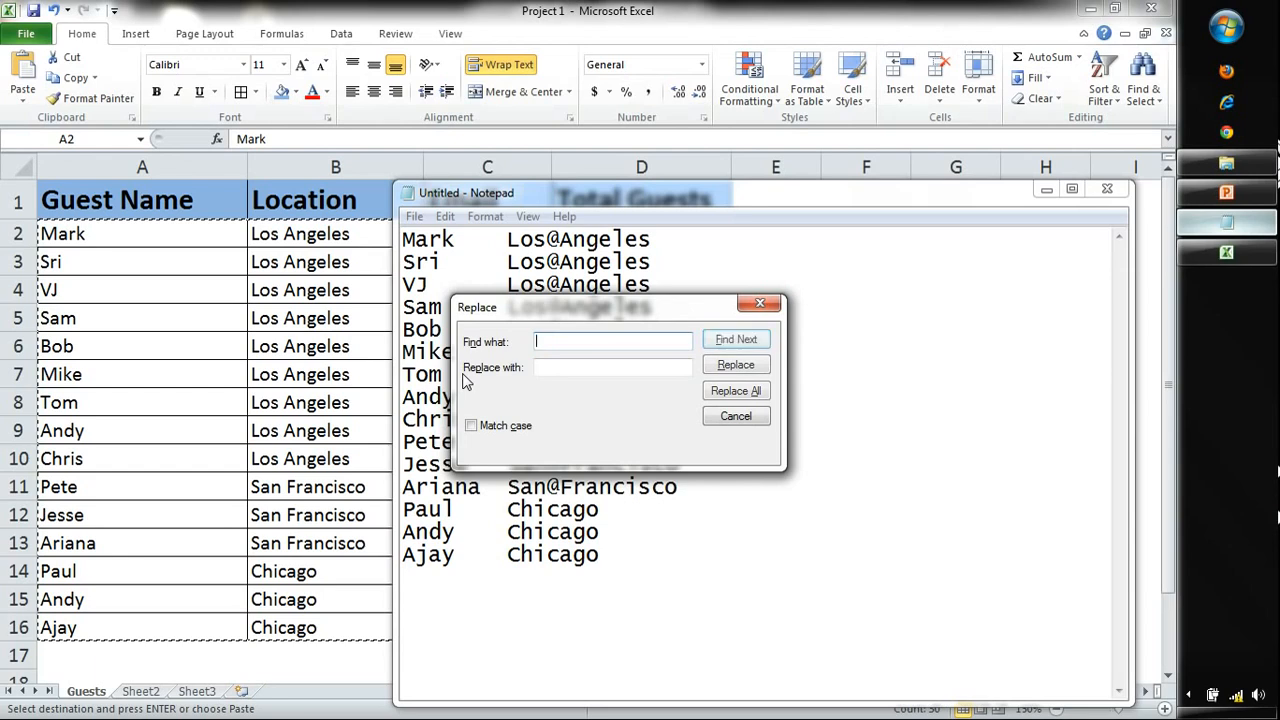
{"action": "key", "text": "Escape"}
{"action": "key", "text": "ctrl+a"}
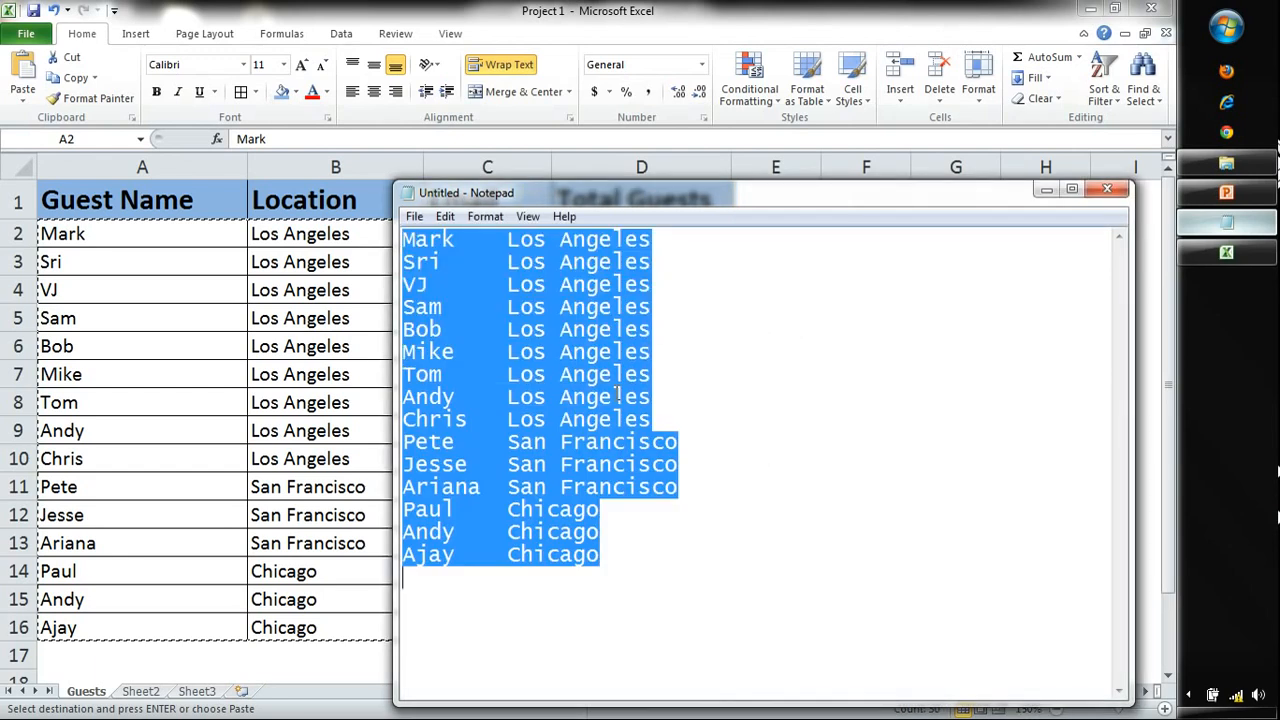
{"action": "key", "text": "super+r"}
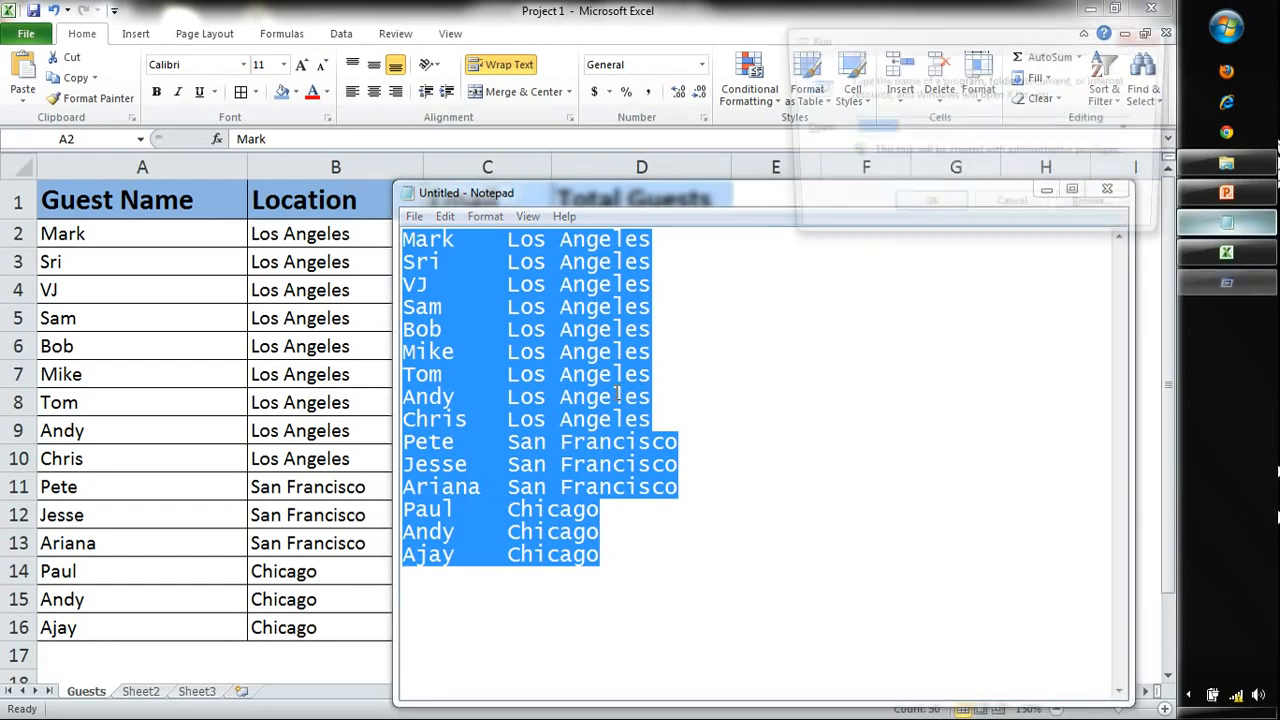
{"action": "type", "text": "winword"}
{"action": "key", "text": "Return"}
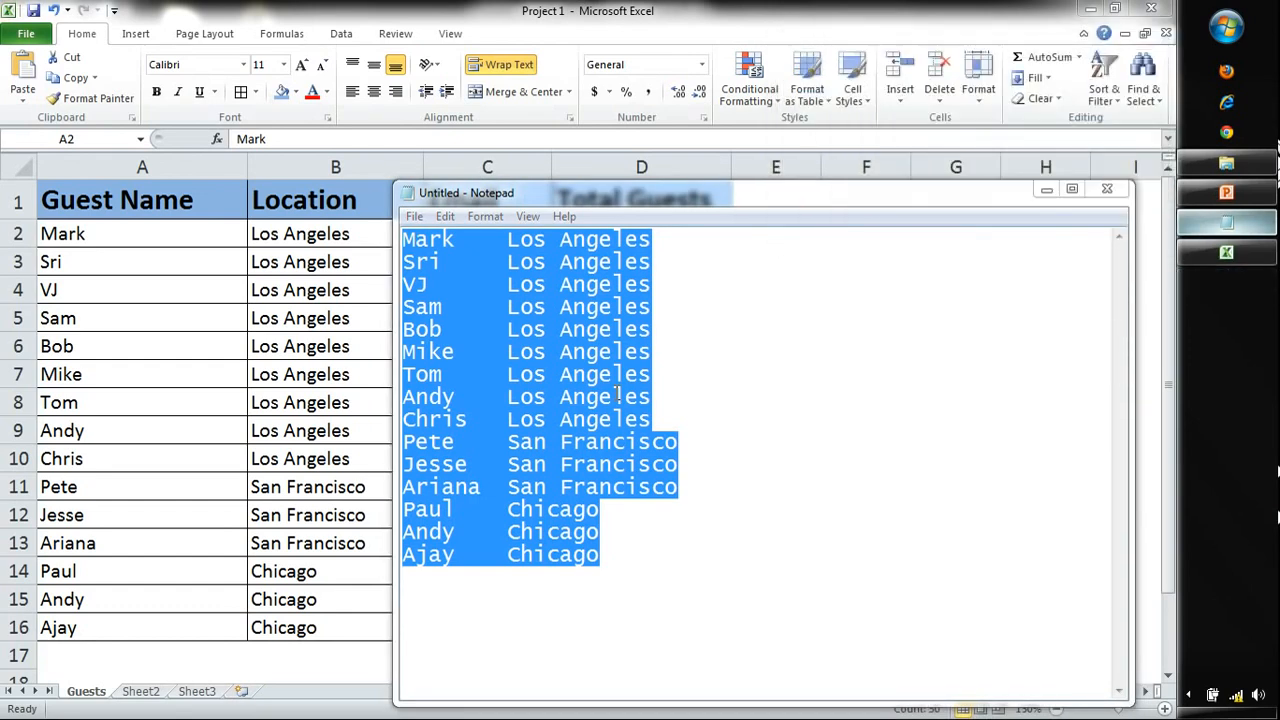
{"action": "key", "text": "ctrl+v"}
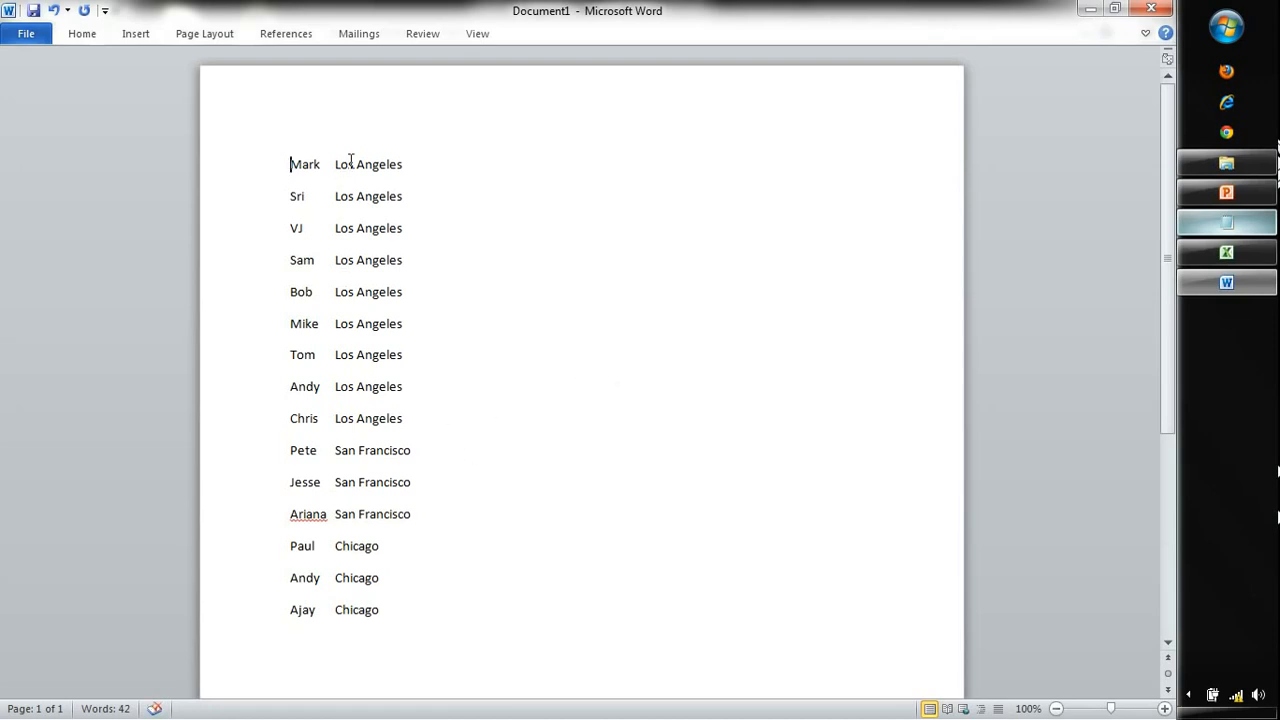
Step: Select the tab between the first guest's name and location, and open Word's Replace dialog with the extended search options
{"action": "left_click_drag", "start_coordinate": [352, 160], "coordinate": [357, 165]}
{"action": "left_click", "coordinate": [336, 164]}
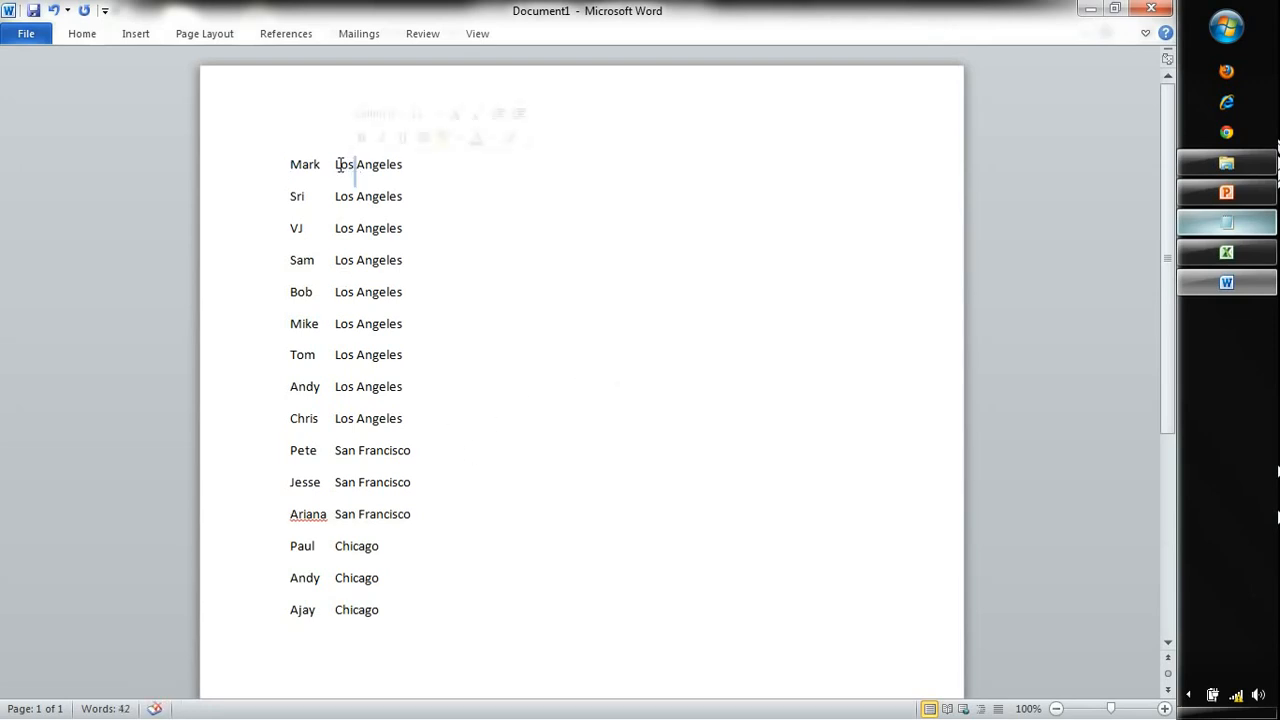
{"action": "left_click_drag", "start_coordinate": [335, 164], "coordinate": [326, 164]}
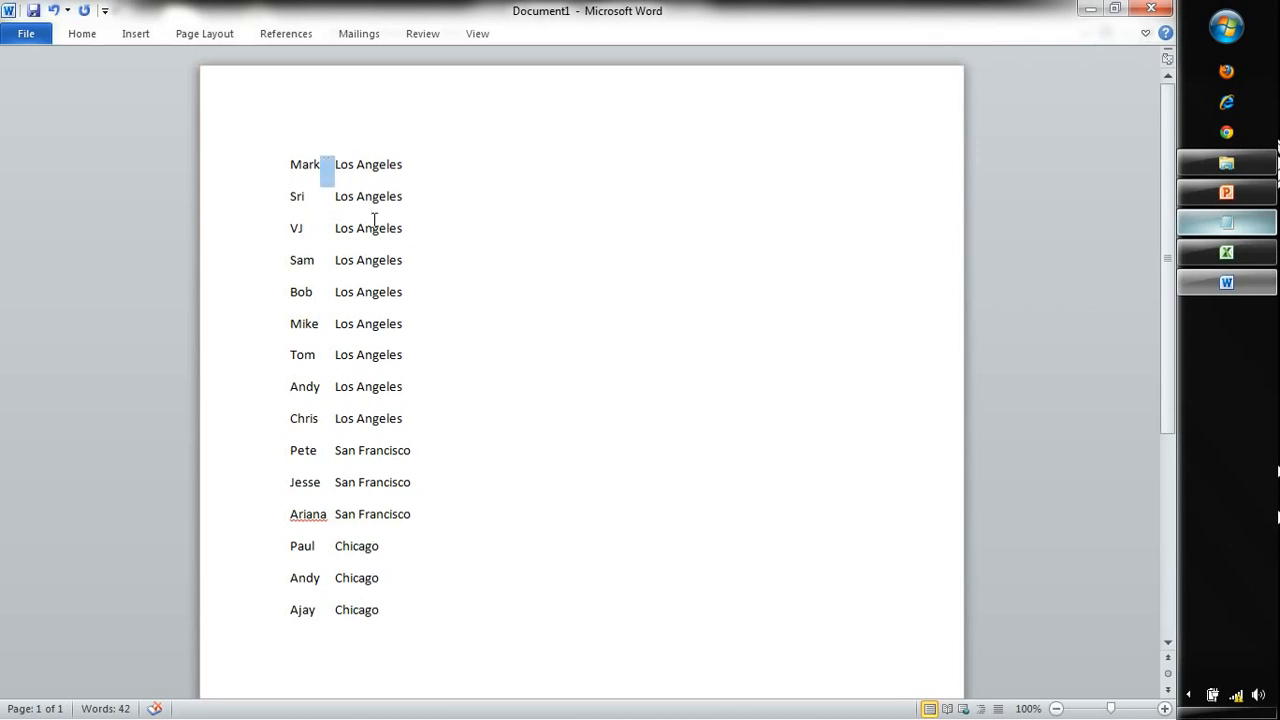
{"action": "key", "text": "ctrl+h"}
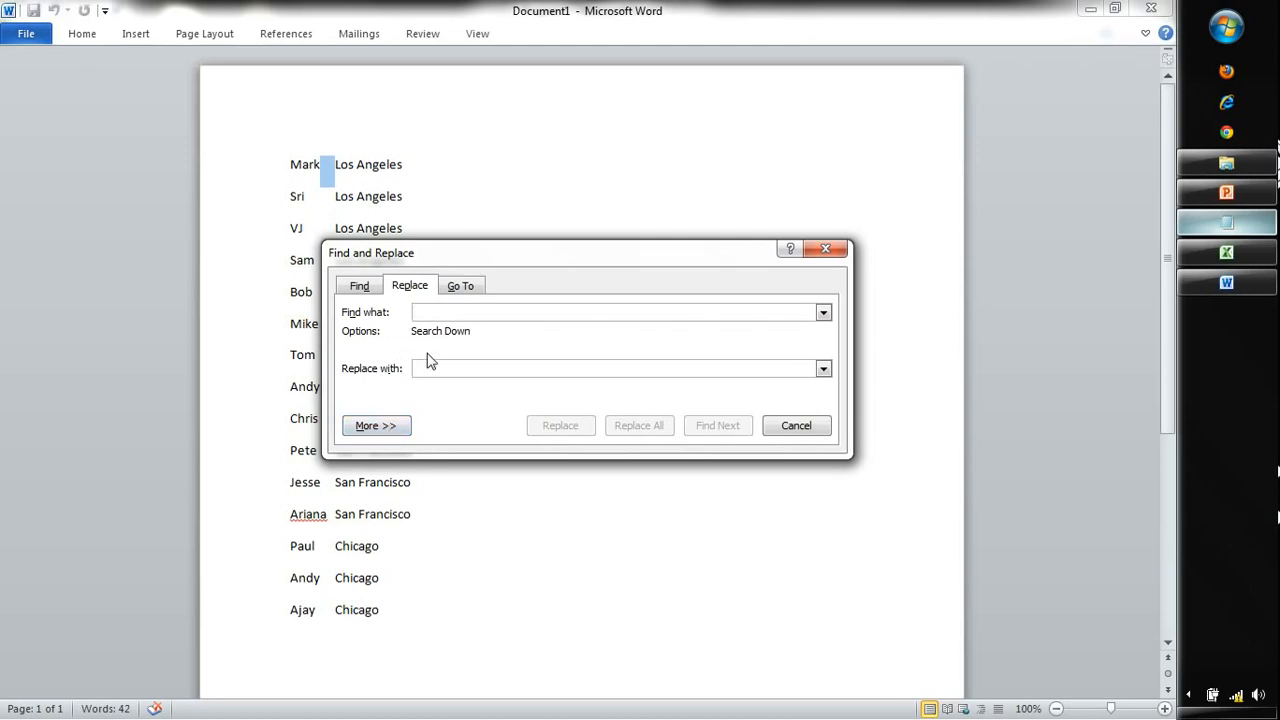
{"action": "left_click", "coordinate": [398, 431]}
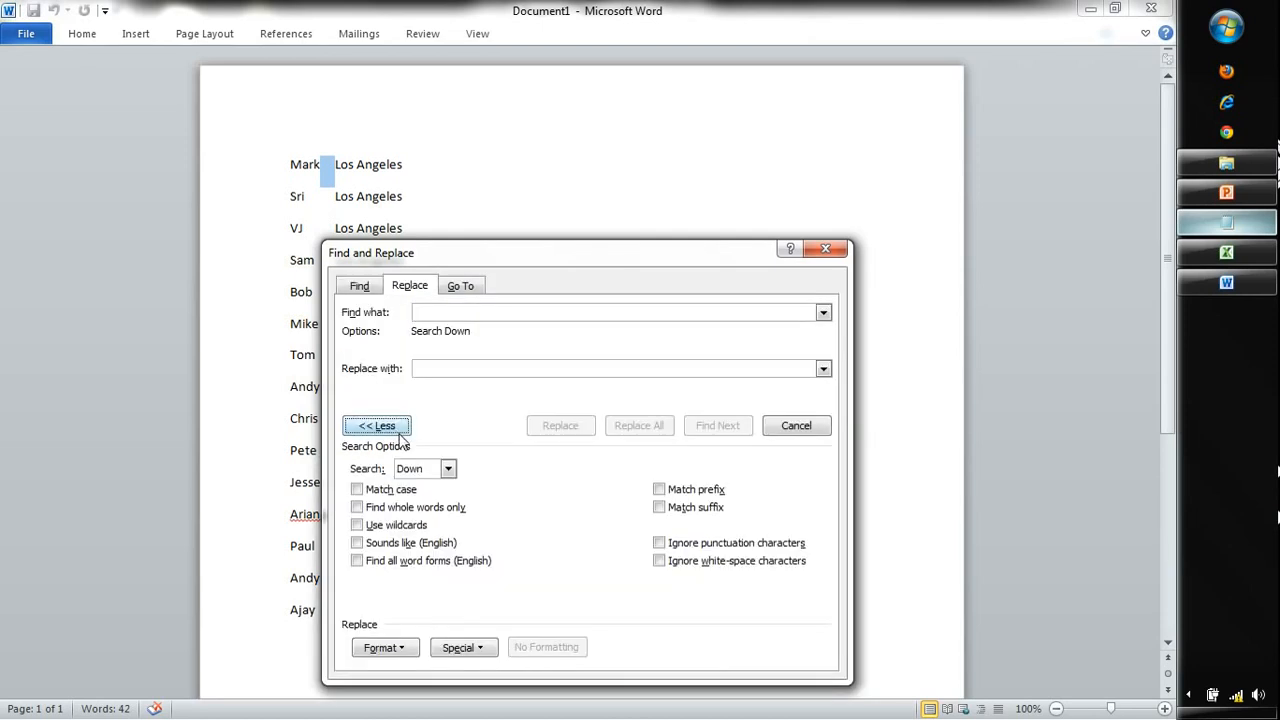
{"action": "left_click", "coordinate": [408, 648]}
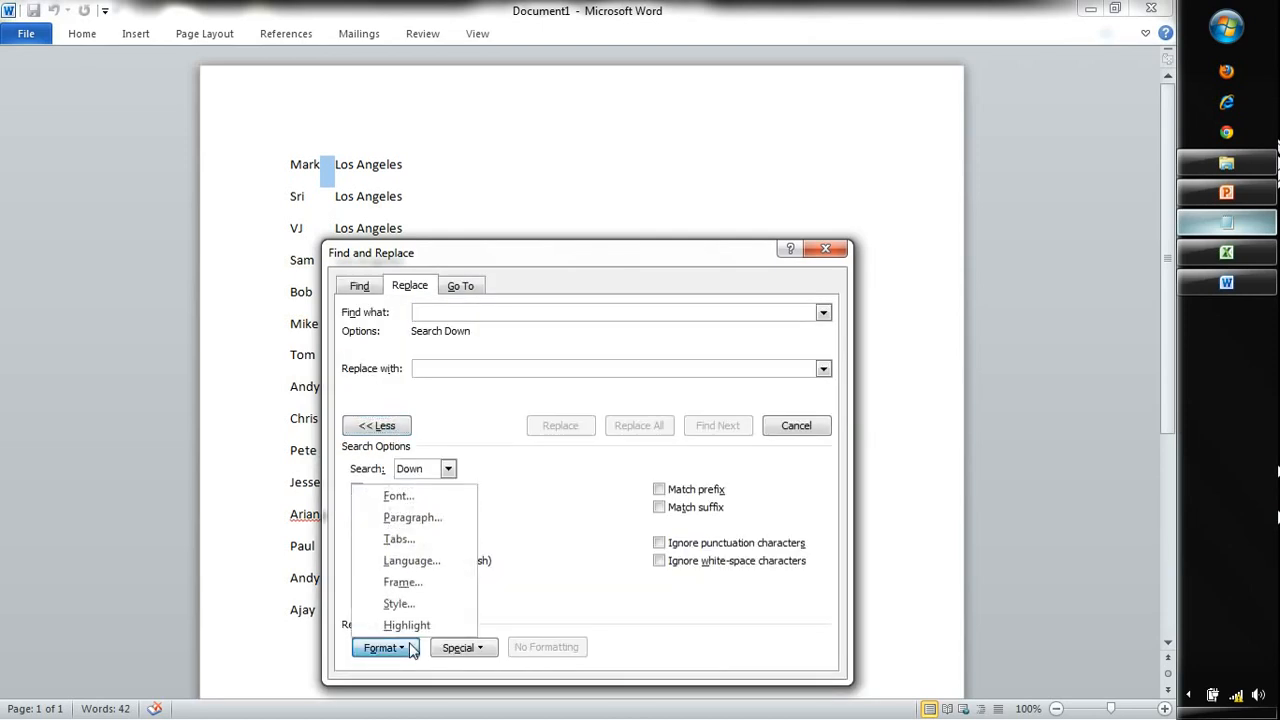
{"action": "left_click", "coordinate": [415, 540]}
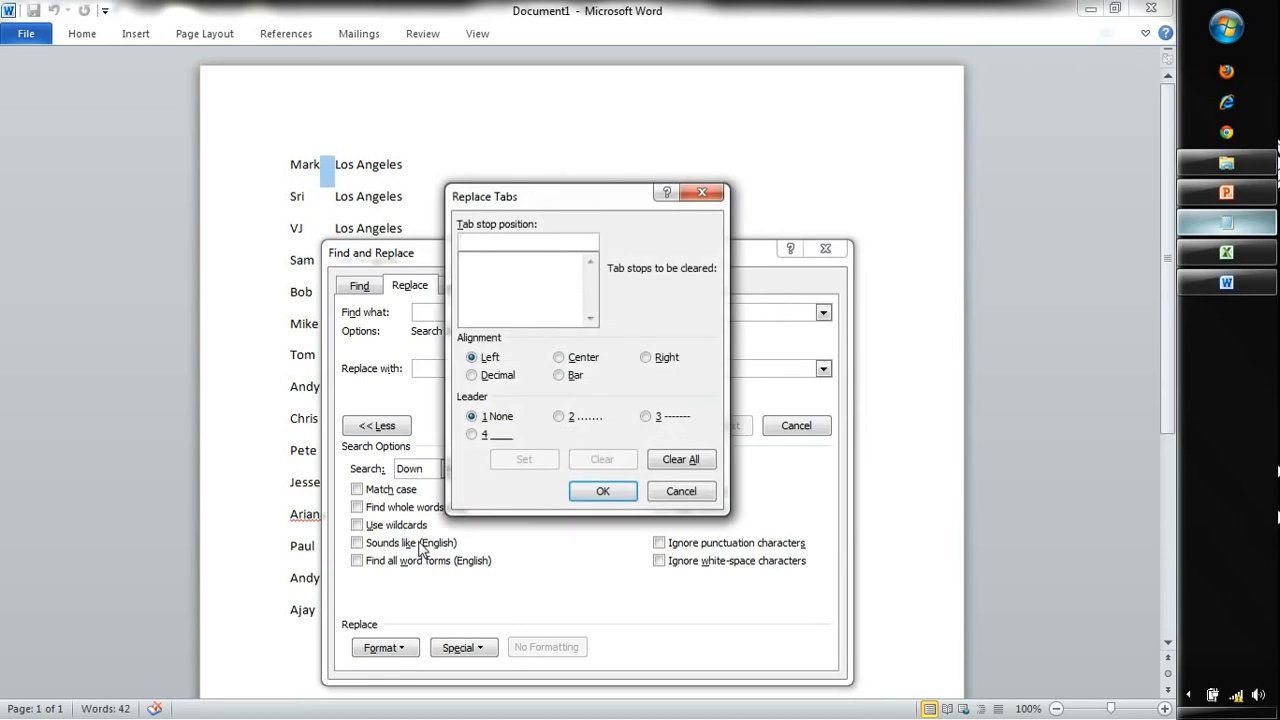
{"action": "key", "text": "Escape"}
Step: Replace every tab character (^t) in the Word guest list with @, and move the dialog clear of the list
{"action": "left_click", "coordinate": [466, 649]}
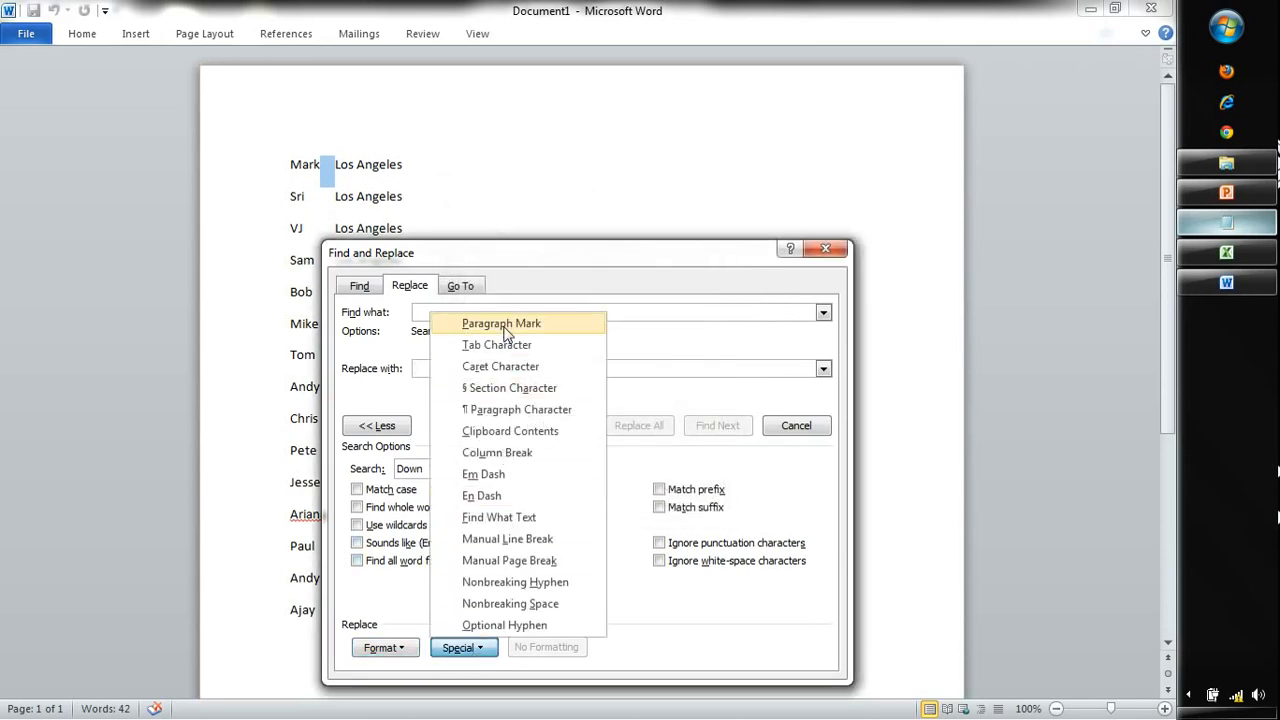
{"action": "left_click", "coordinate": [476, 344]}
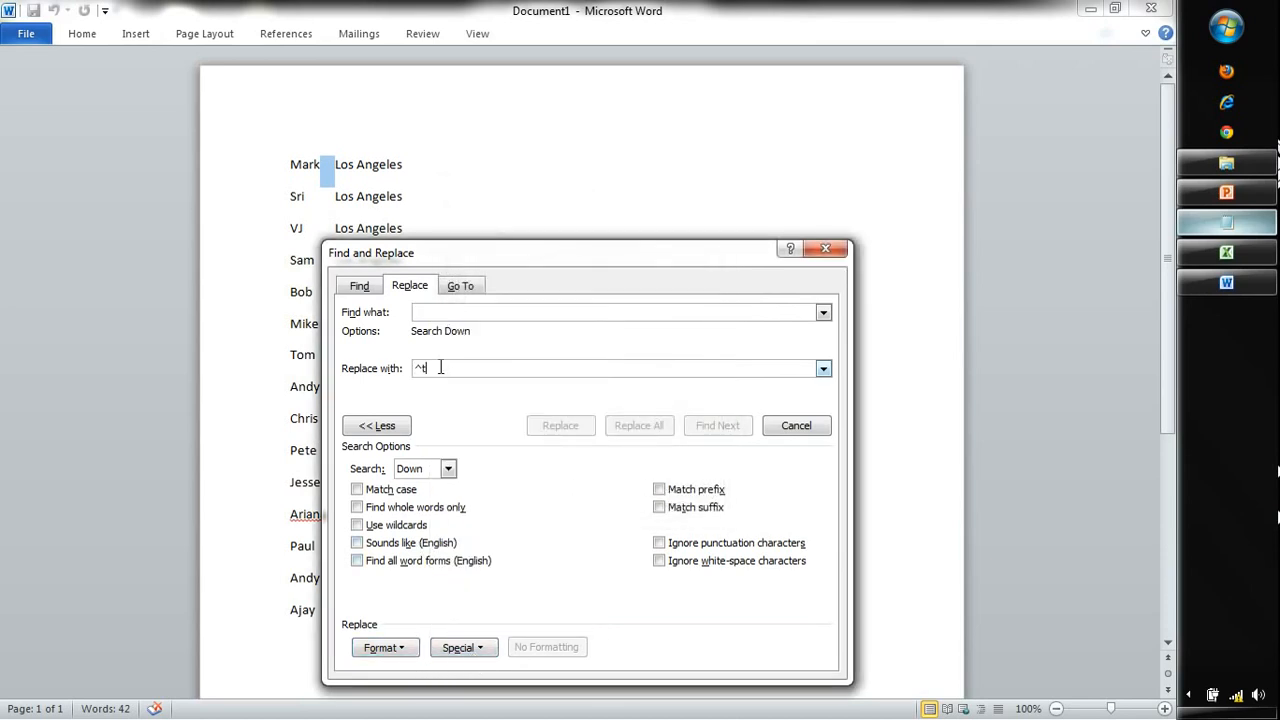
{"action": "left_click_drag", "start_coordinate": [440, 368], "coordinate": [408, 368]}
{"action": "key", "text": "ctrl+x"}
{"action": "left_click", "coordinate": [455, 313]}
{"action": "key", "text": "ctrl+v"}
{"action": "left_click", "coordinate": [452, 368]}
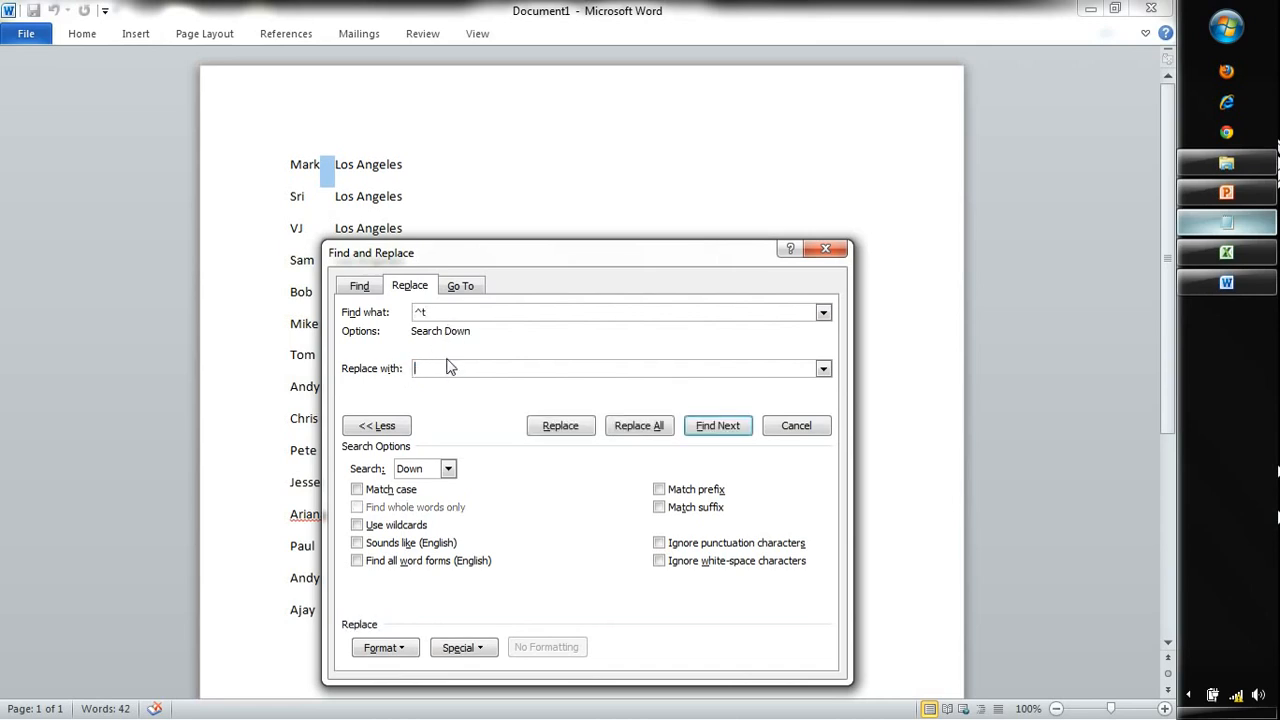
{"action": "type", "text": "@"}
{"action": "left_click", "coordinate": [638, 425]}
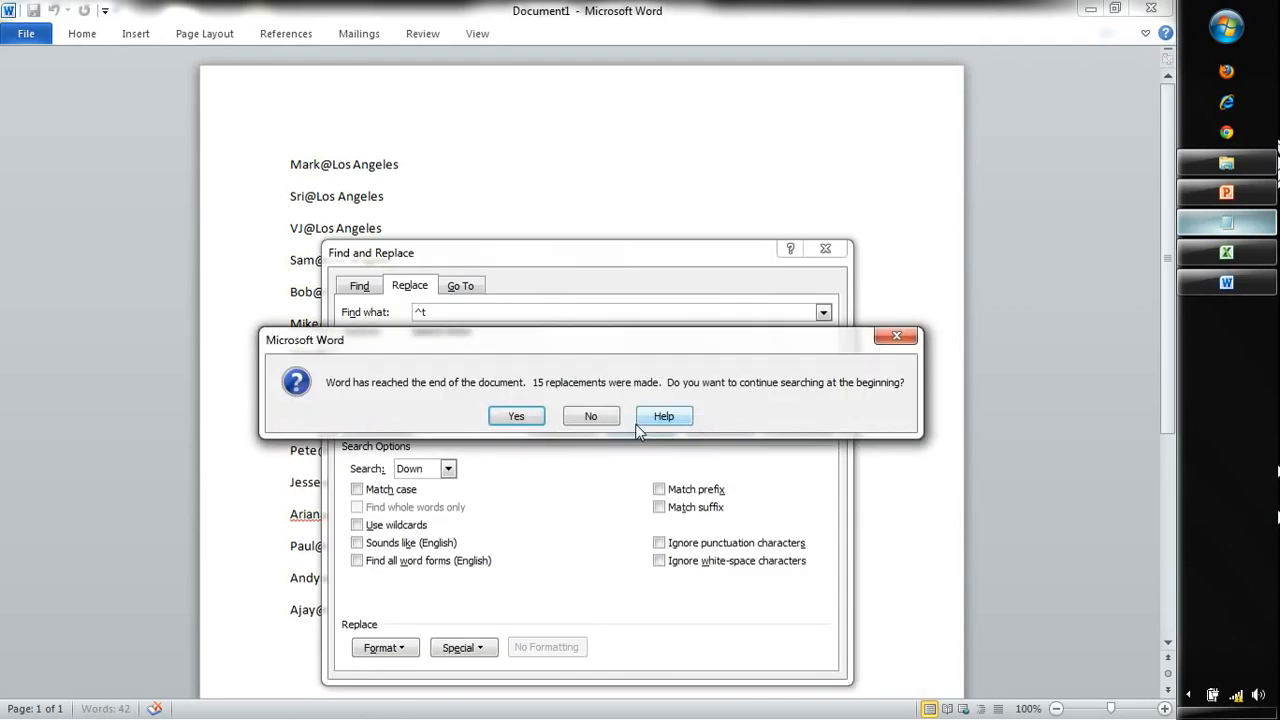
{"action": "left_click", "coordinate": [535, 420]}
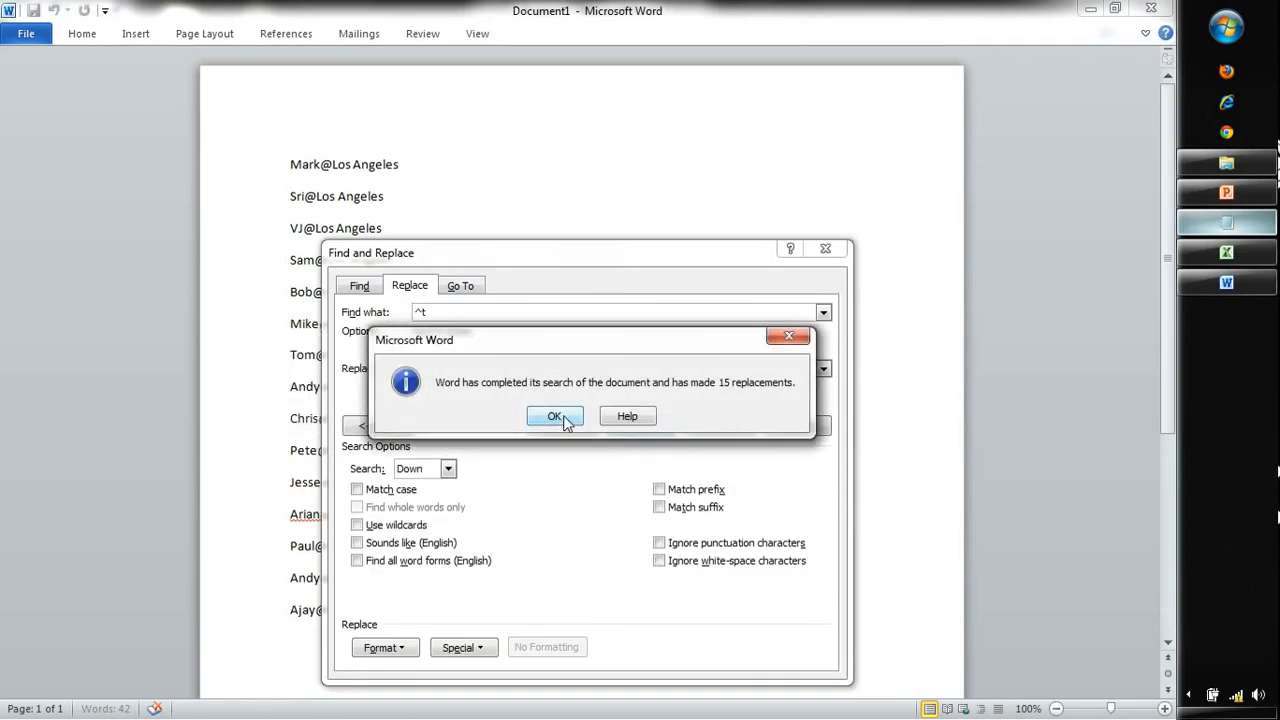
{"action": "left_click", "coordinate": [556, 418]}
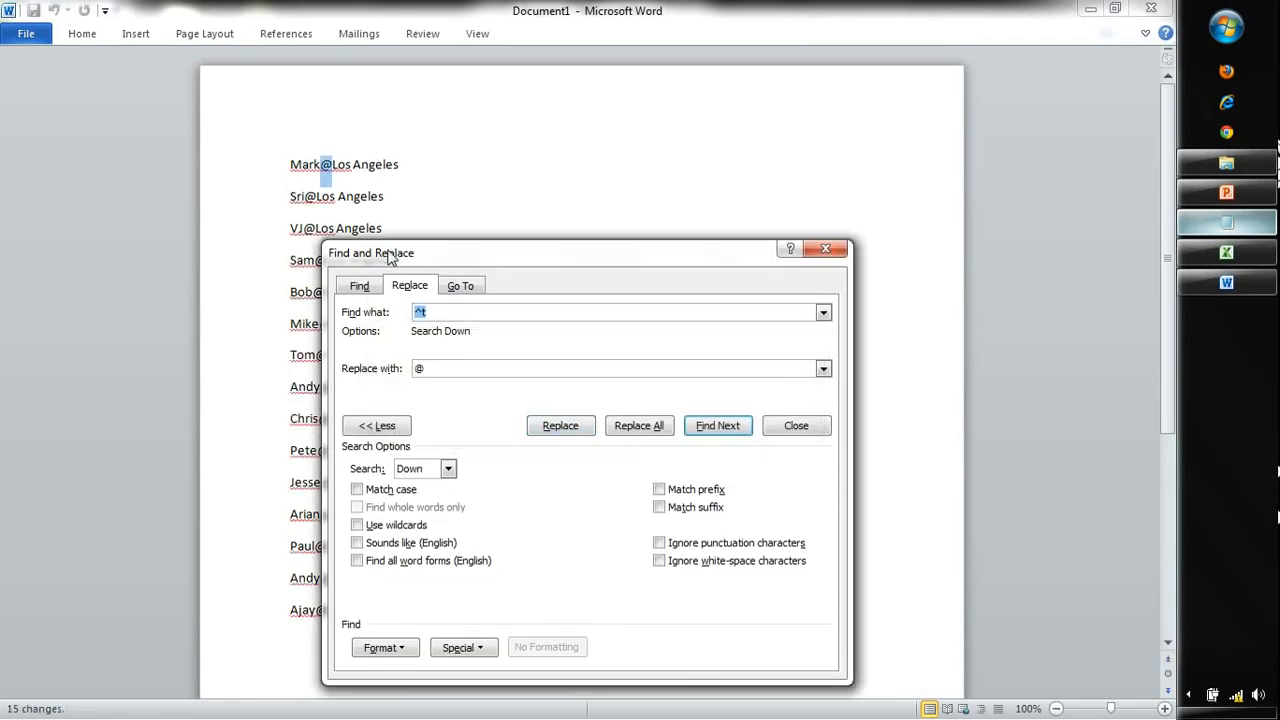
{"action": "left_click_drag", "start_coordinate": [389, 254], "coordinate": [511, 161]}
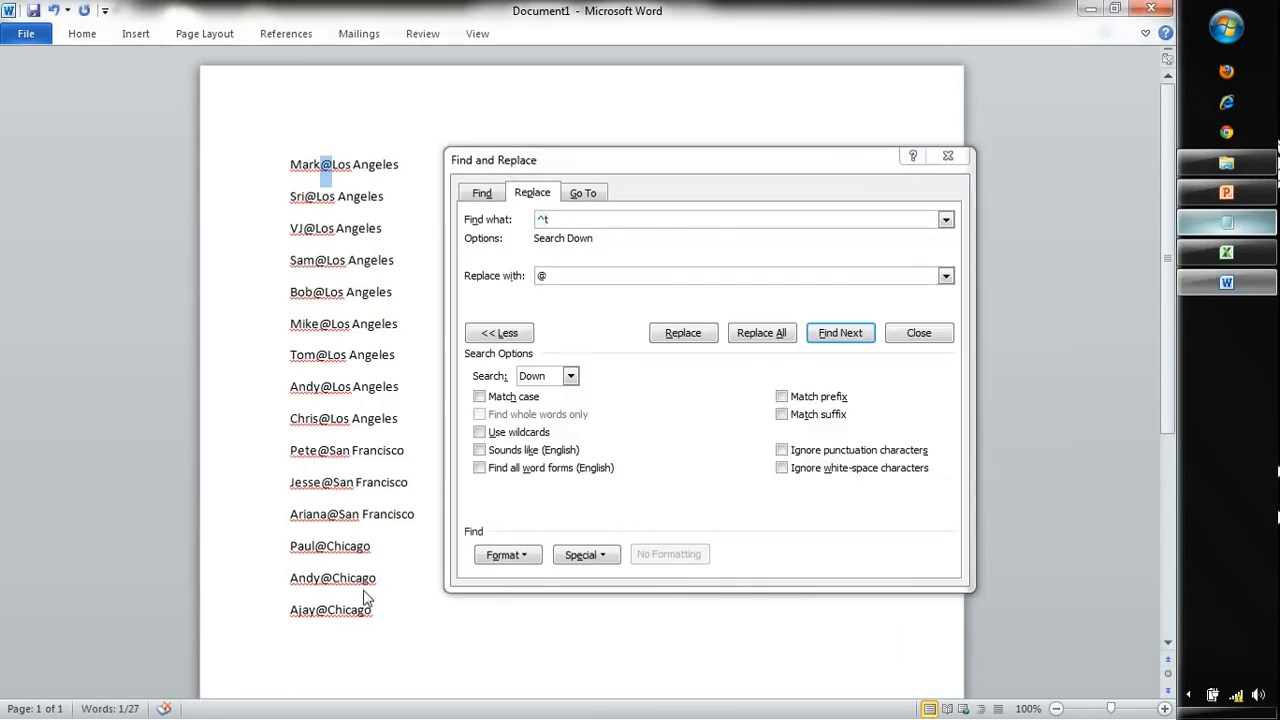
Step: Switch to the Excel Guests sheet to compare it with the Word list, and close Word's Find and Replace dialog
{"action": "key", "text": "alt+Tab"}
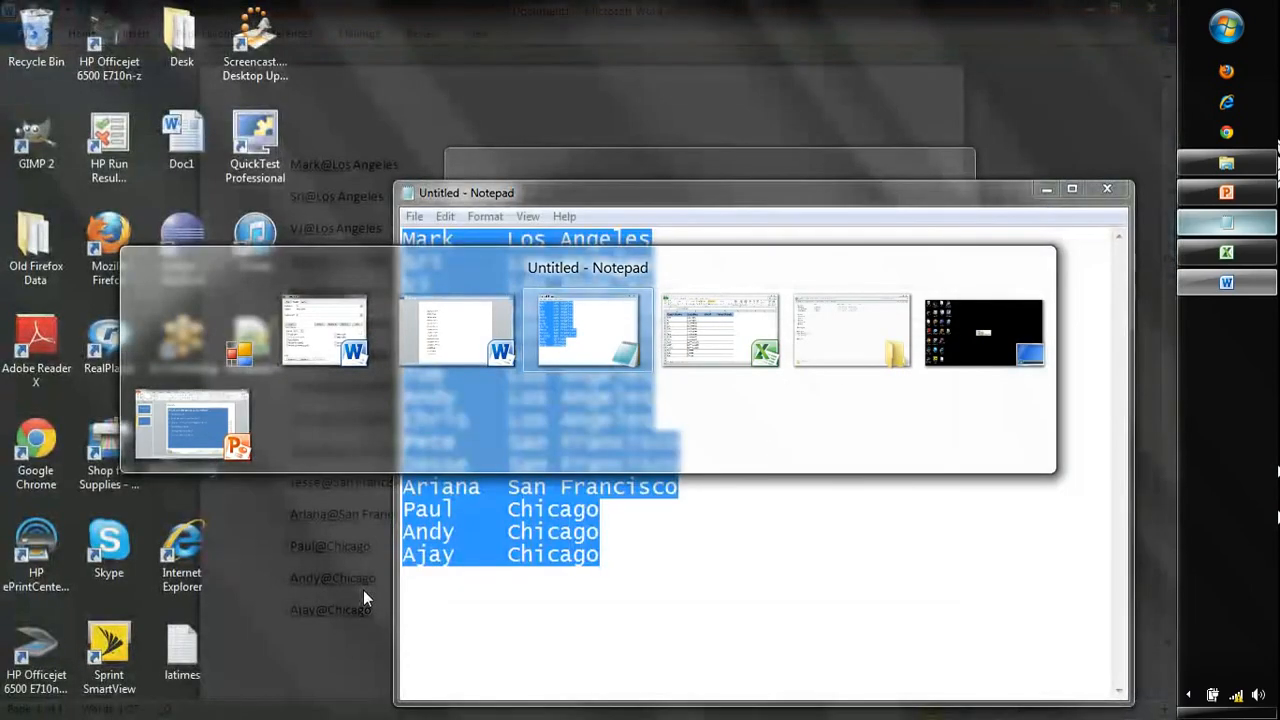
{"action": "key", "text": "alt+Tab"}
{"action": "key", "text": "alt+Tab"}
{"action": "key", "text": "alt+Tab"}
{"action": "key", "text": "alt+shift+Tab"}
{"action": "key", "text": "alt+shift+Tab"}
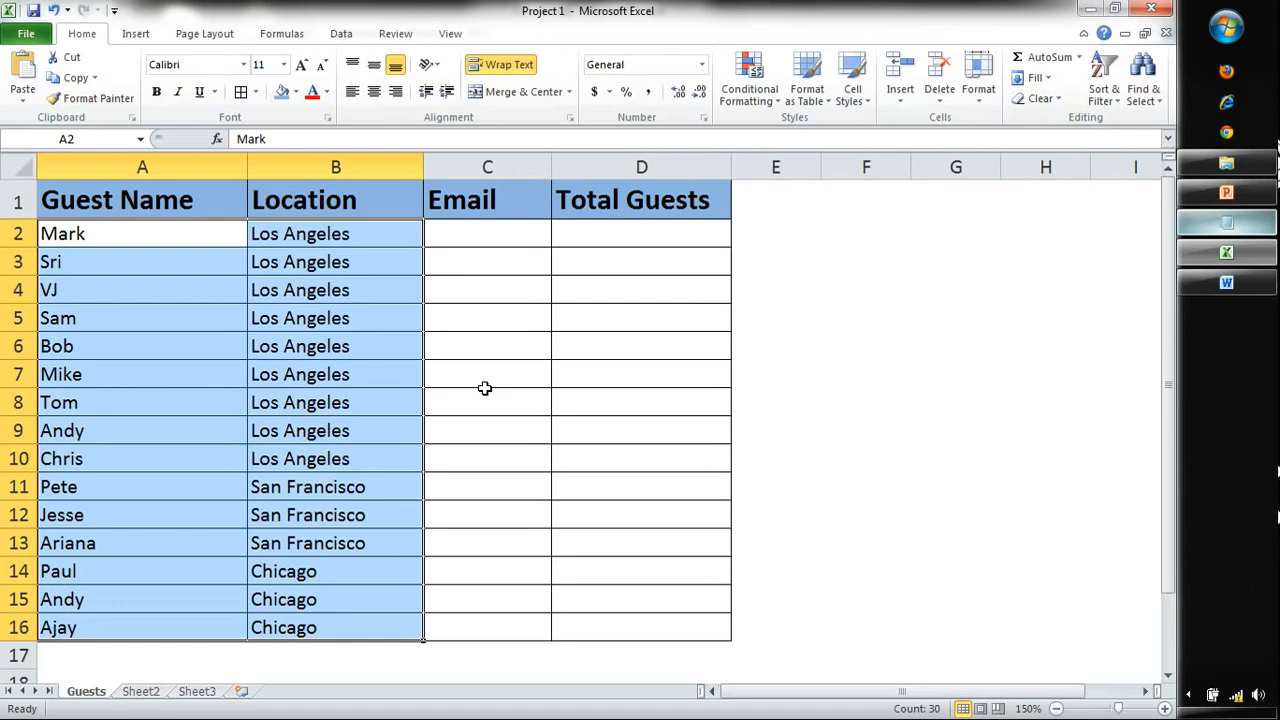
{"action": "key", "text": "alt+Tab"}
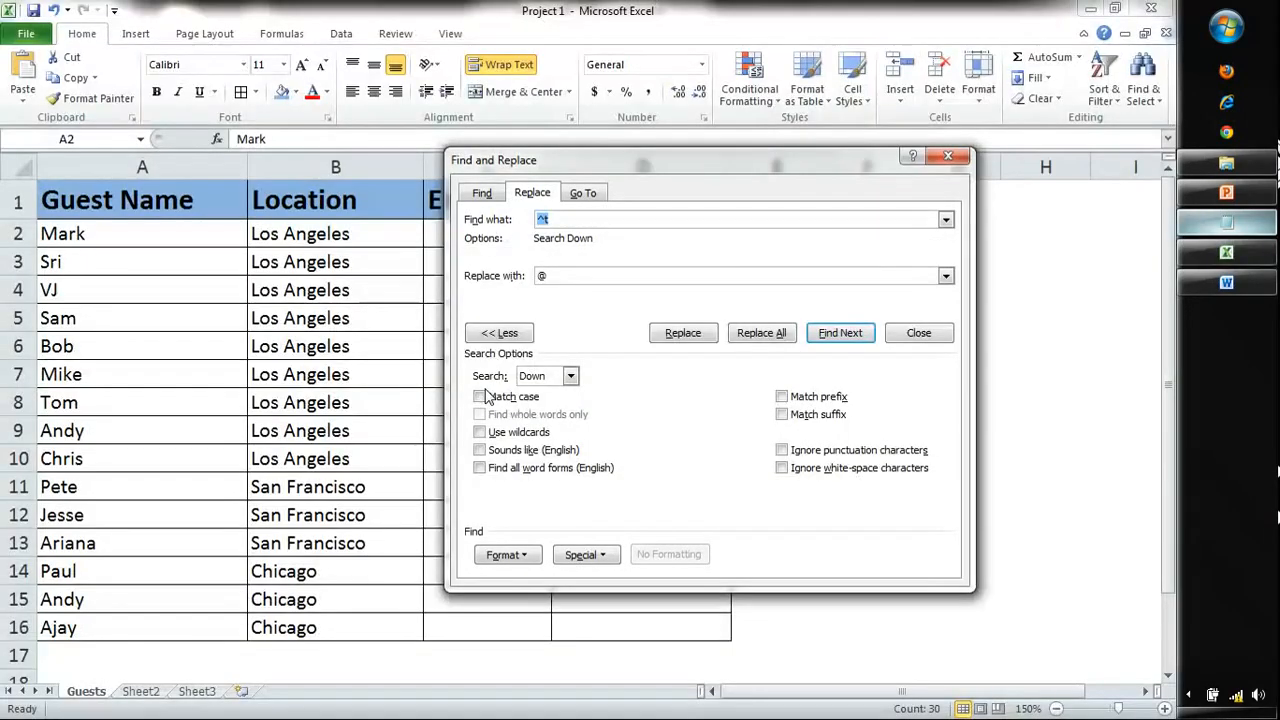
{"action": "key", "text": "alt+Tab"}
{"action": "key", "text": "alt+Tab"}
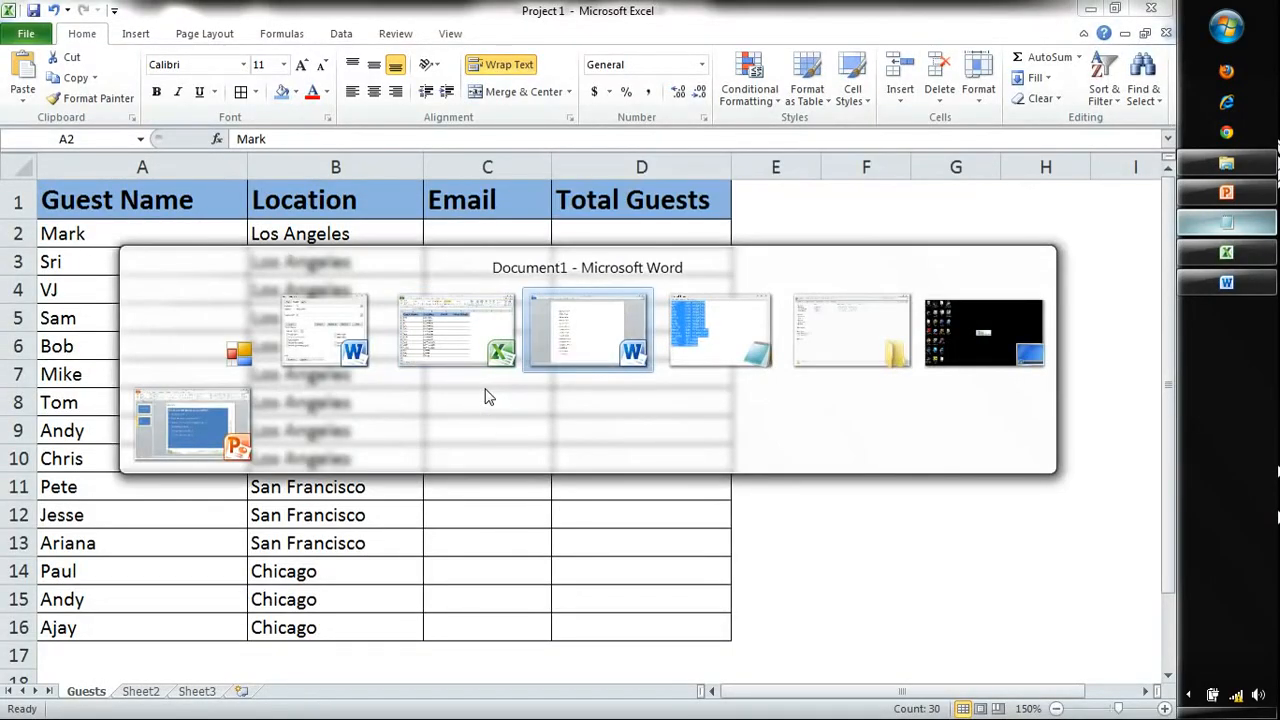
{"action": "key", "text": "alt+shift+Tab"}
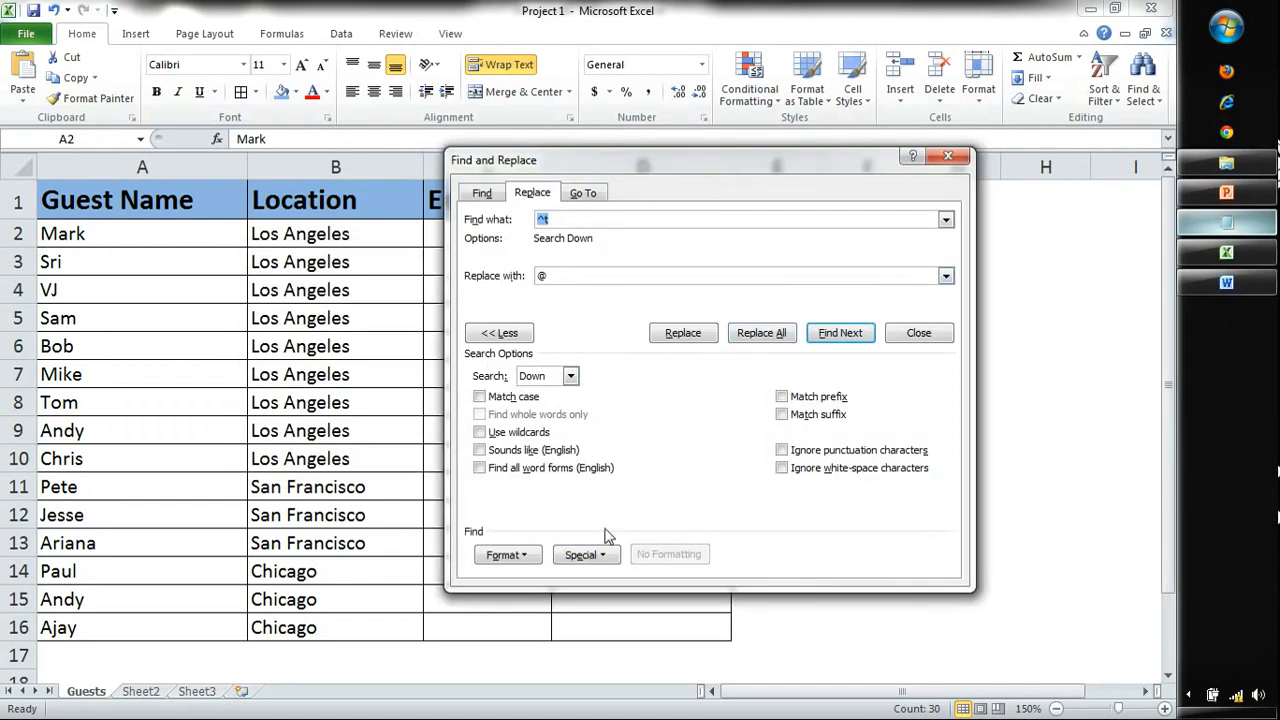
{"action": "left_click", "coordinate": [910, 333]}
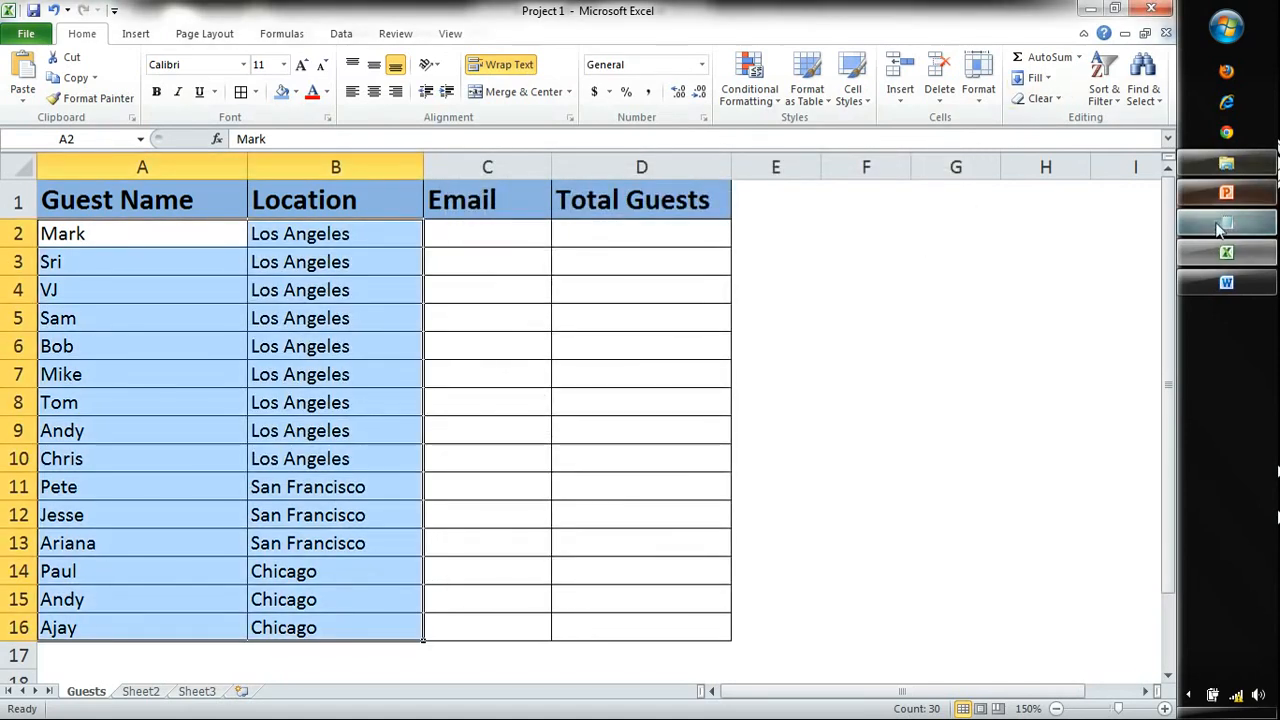
Step: Return to the Word document and remove all spaces from the guest list by replacing them with nothing
{"action": "left_click", "coordinate": [1227, 283]}
{"action": "left_click", "coordinate": [443, 195]}
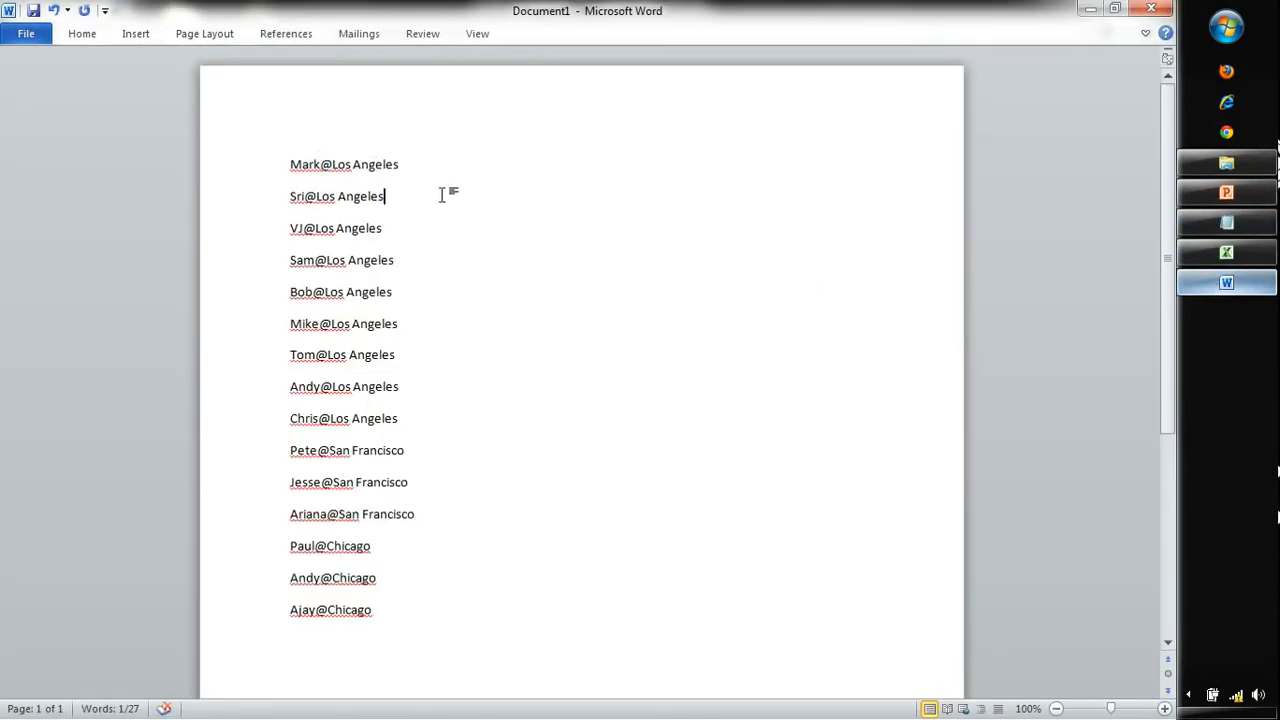
{"action": "key", "text": "ctrl+h"}
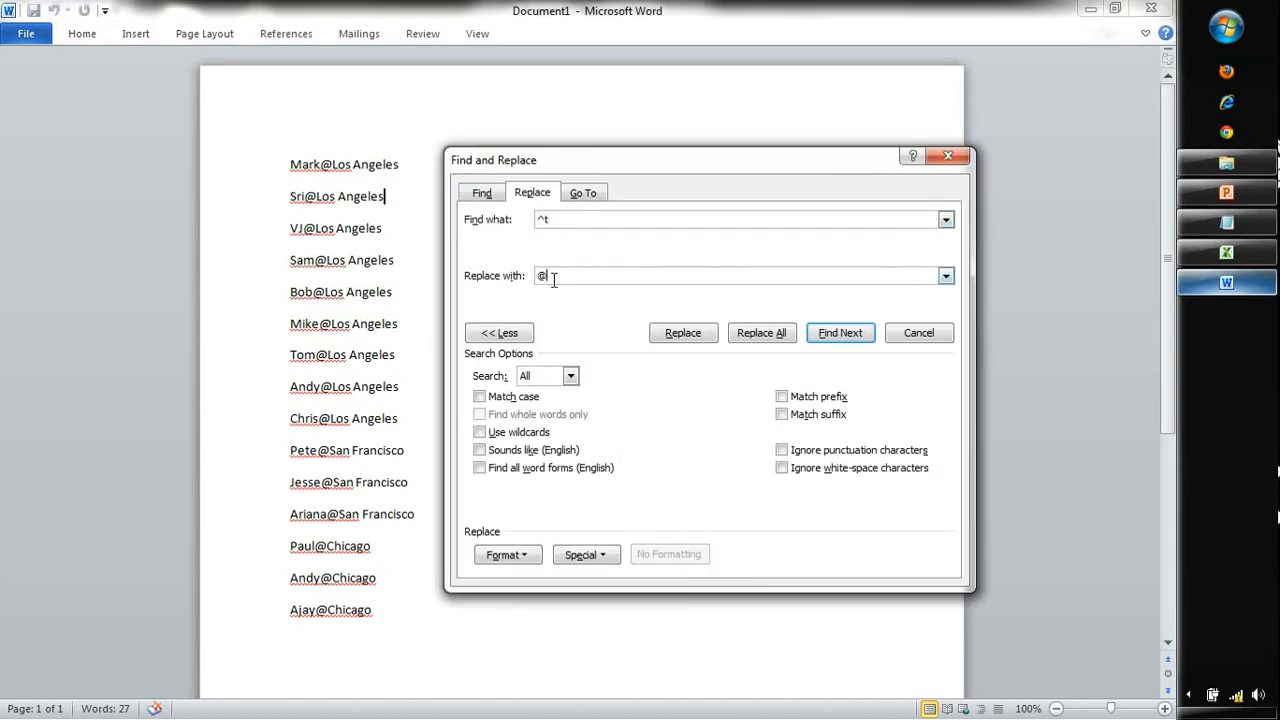
{"action": "left_click_drag", "start_coordinate": [553, 280], "coordinate": [524, 279]}
{"action": "left_click_drag", "start_coordinate": [600, 218], "coordinate": [496, 222]}
{"action": "key", "text": "BackSpace"}
{"action": "key", "text": "Tab"}
{"action": "left_click", "coordinate": [762, 334]}
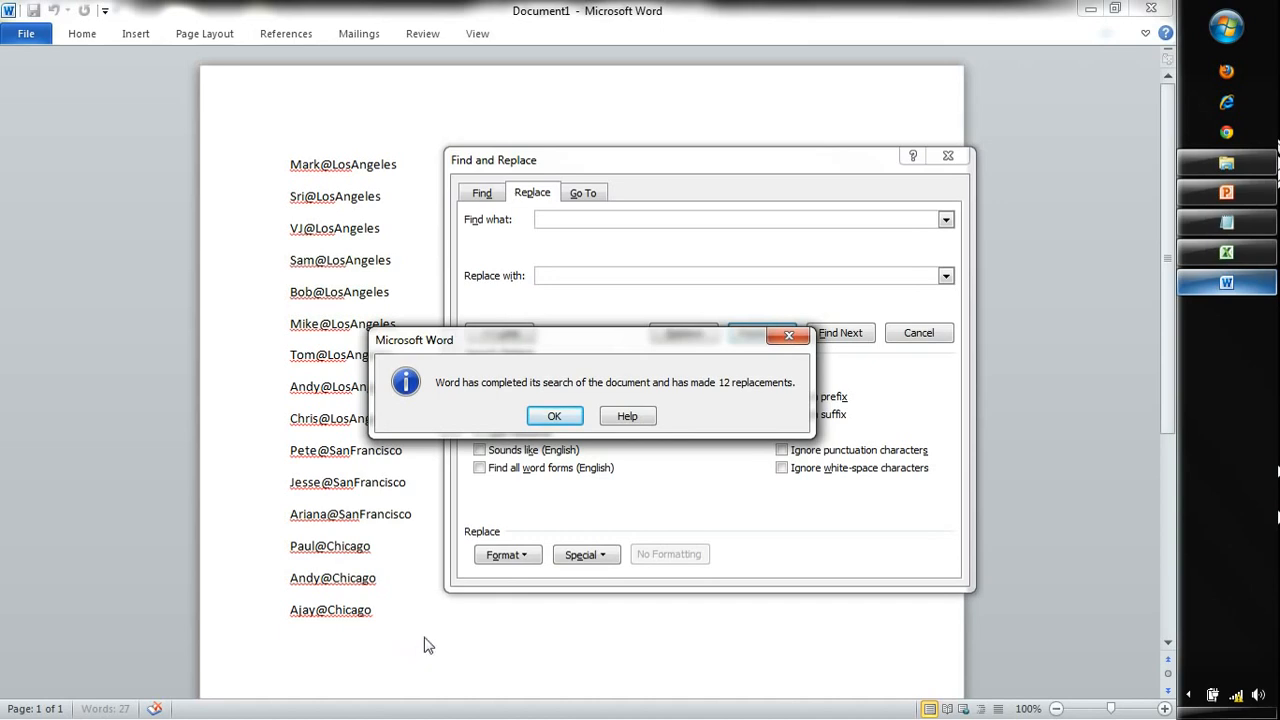
{"action": "left_click", "coordinate": [554, 416]}
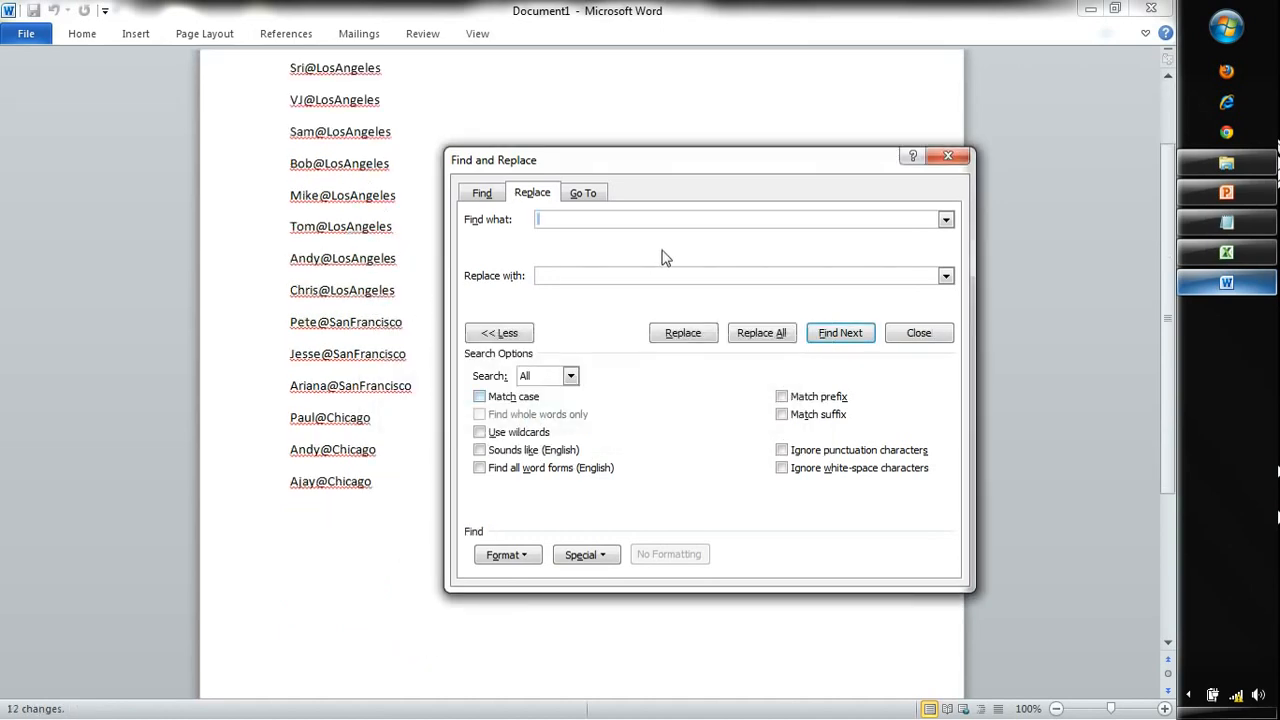
{"action": "key", "text": "Escape"}
Step: Add .com to the end of the first line in the Word list and copy that ending
{"action": "scroll", "coordinate": [455, 130], "scroll_direction": "up", "scroll_amount": 3}
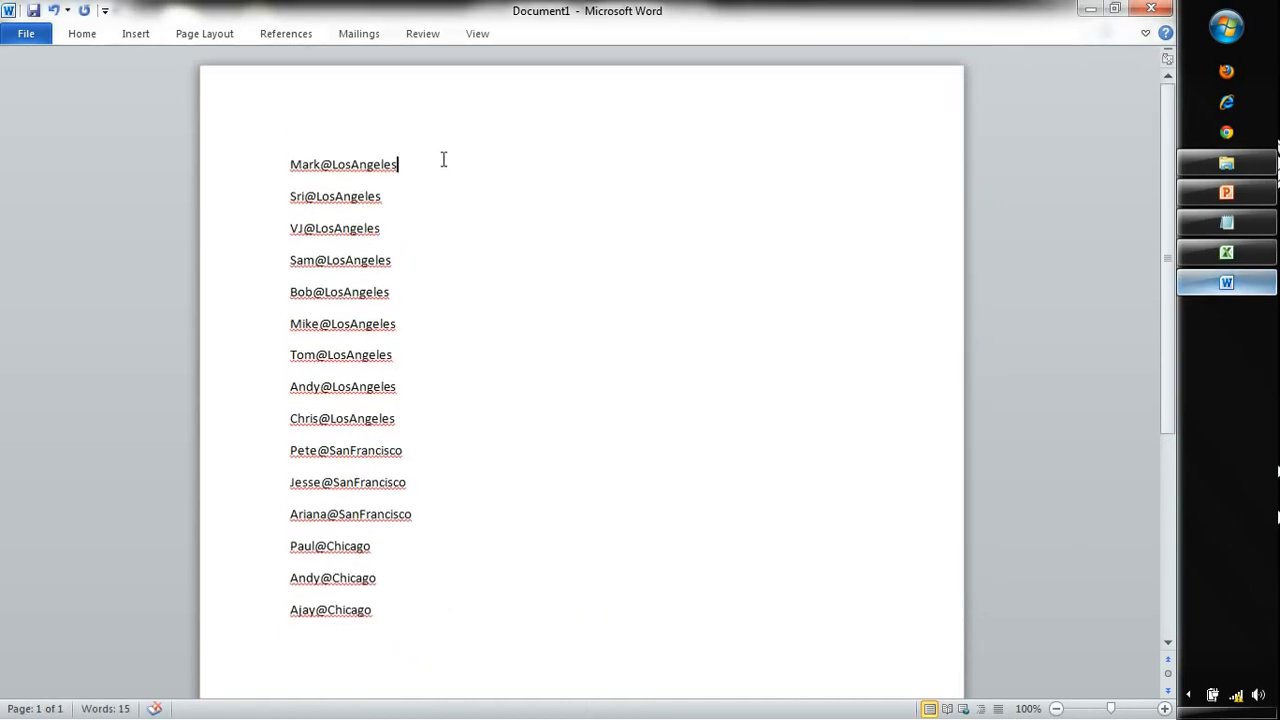
{"action": "left_click", "coordinate": [443, 160]}
{"action": "type", "text": ".com"}
{"action": "key", "text": "shift+Left"}
{"action": "key", "text": "shift+Left"}
{"action": "key", "text": "shift+Left"}
{"action": "key", "text": "shift+Left"}
{"action": "key", "text": "ctrl+c"}
Step: Paste the .com ending onto each of the remaining lines of the Word list, down to the last guest
{"action": "key", "text": "Down"}
{"action": "key", "text": "ctrl+v"}
{"action": "key", "text": "Down"}
{"action": "key", "text": "ctrl+v"}
{"action": "key", "text": "Down"}
{"action": "key", "text": "ctrl+v"}
{"action": "key", "text": "Down"}
{"action": "key", "text": "ctrl+v"}
{"action": "key", "text": "Down"}
{"action": "key", "text": "ctrl+v"}
{"action": "key", "text": "Down"}
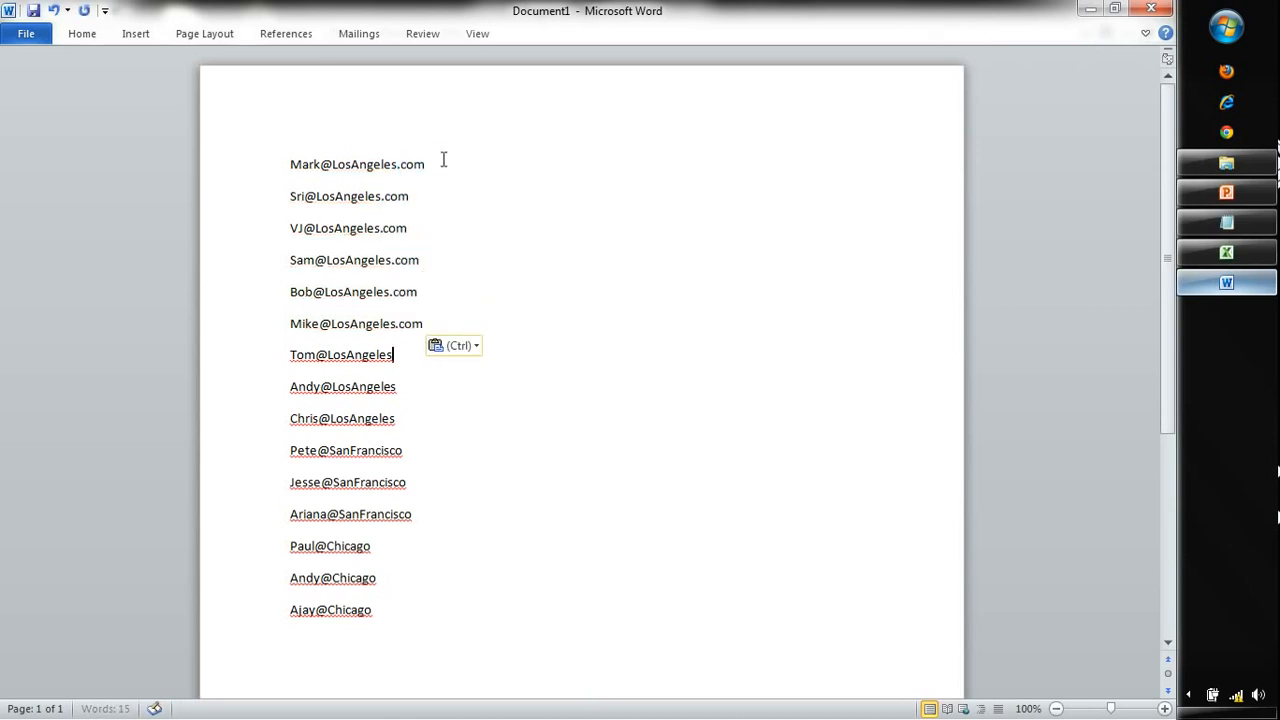
{"action": "key", "text": "ctrl+v"}
{"action": "key", "text": "Down"}
{"action": "key", "text": "ctrl+v"}
{"action": "key", "text": "Down"}
{"action": "key", "text": "ctrl+v"}
{"action": "key", "text": "Down"}
{"action": "key", "text": "ctrl+v"}
{"action": "key", "text": "Down"}
{"action": "key", "text": "ctrl+v"}
{"action": "key", "text": "Down"}
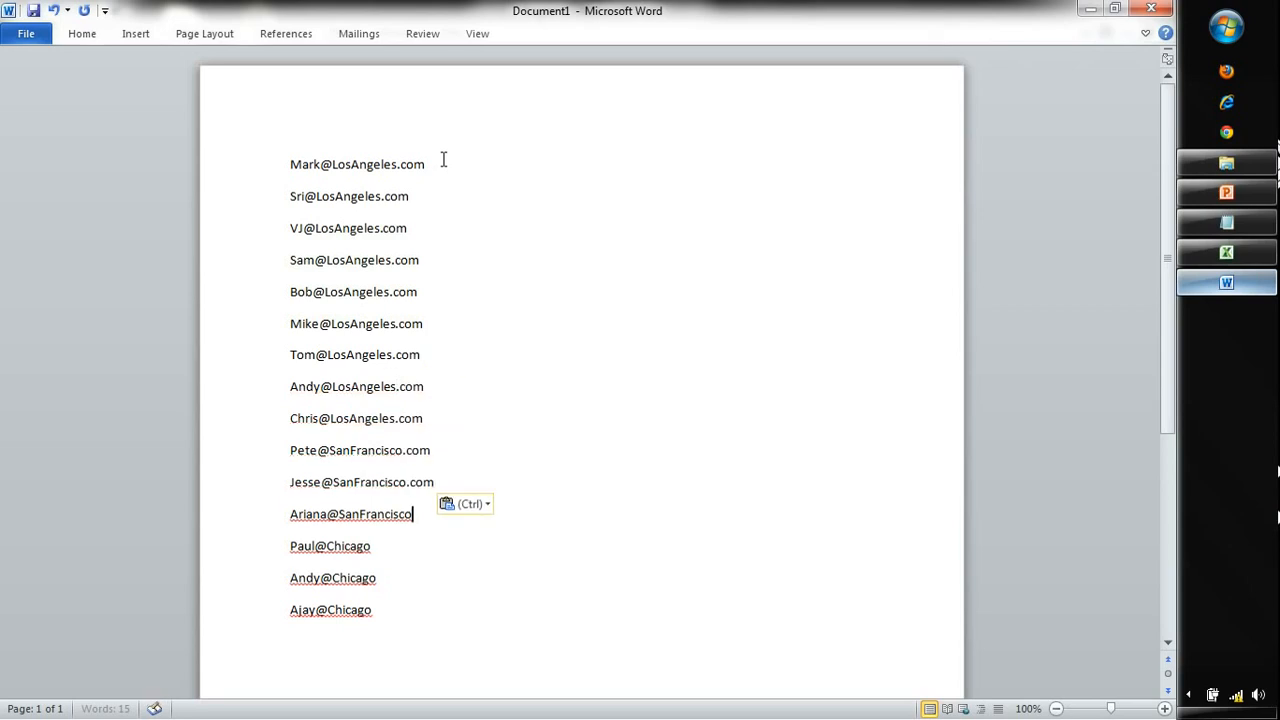
{"action": "key", "text": "ctrl+v"}
{"action": "key", "text": "Down"}
{"action": "key", "text": "ctrl+v"}
{"action": "key", "text": "Down"}
{"action": "key", "text": "ctrl+v"}
{"action": "key", "text": "Down"}
{"action": "key", "text": "ctrl+v"}
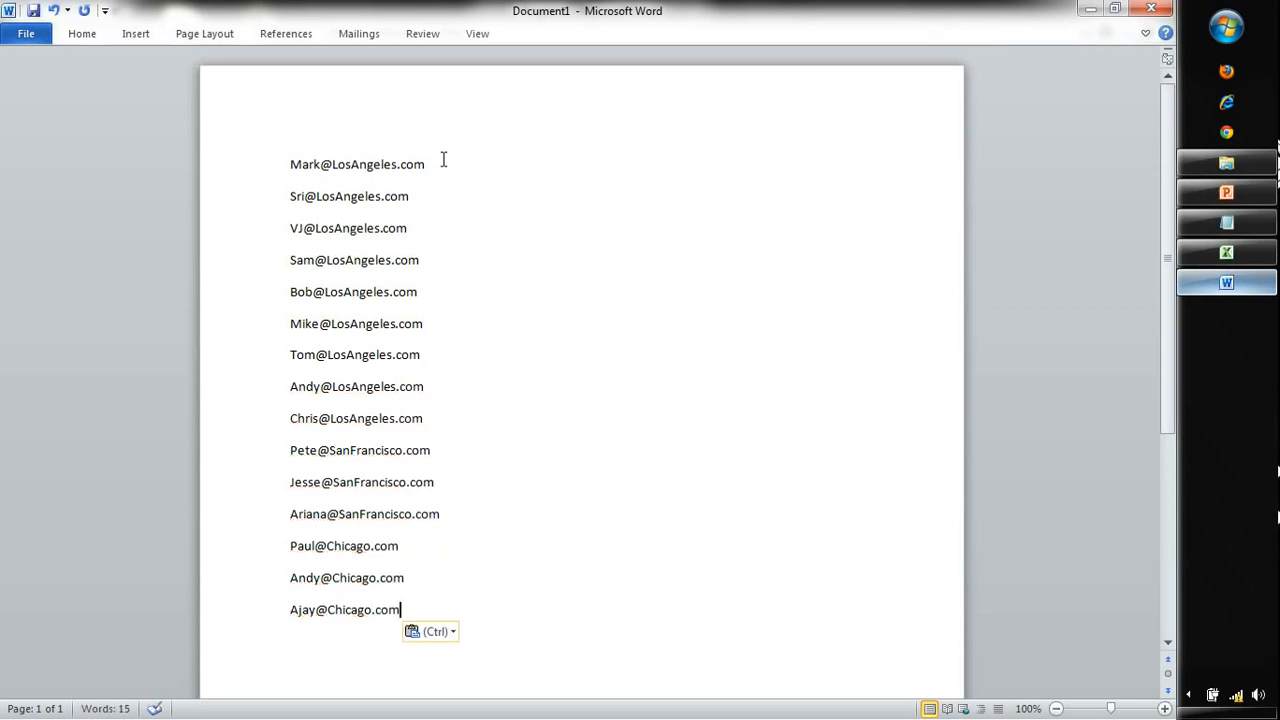
Step: Copy the complete list of guest email addresses in Word and switch to the Excel Guests sheet
{"action": "key", "text": "ctrl+a"}
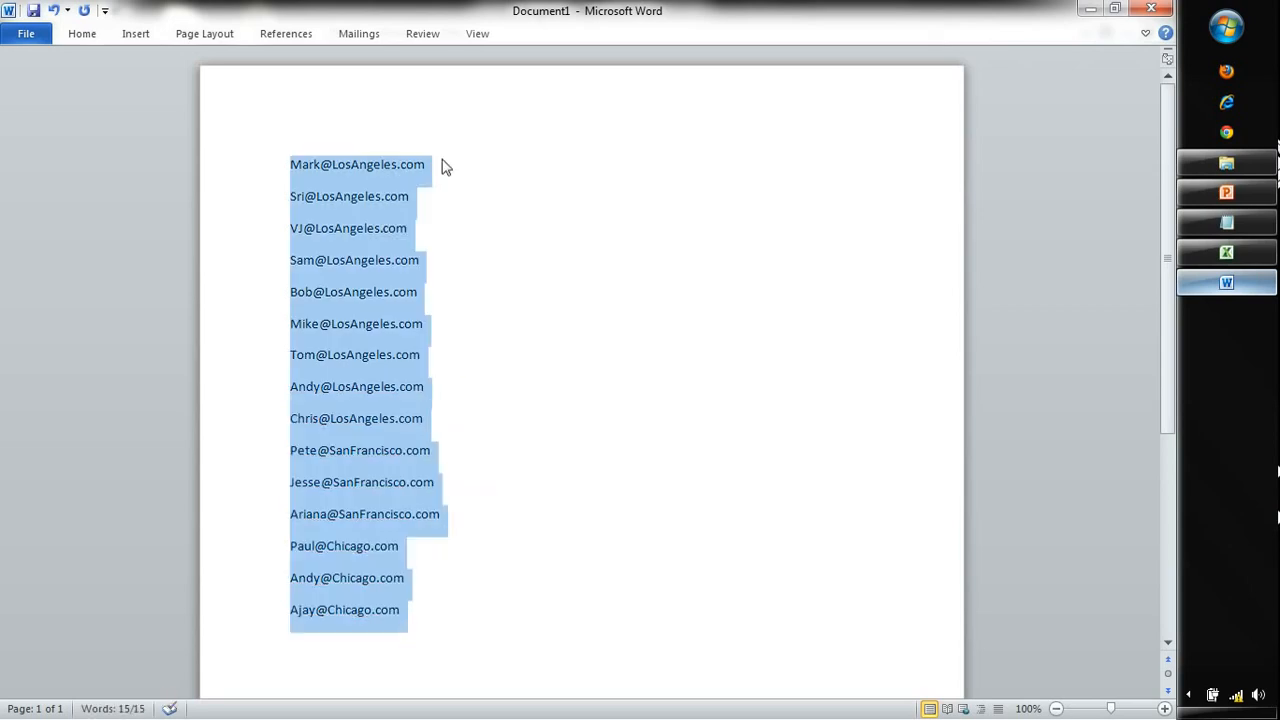
{"action": "key", "text": "alt+Tab"}
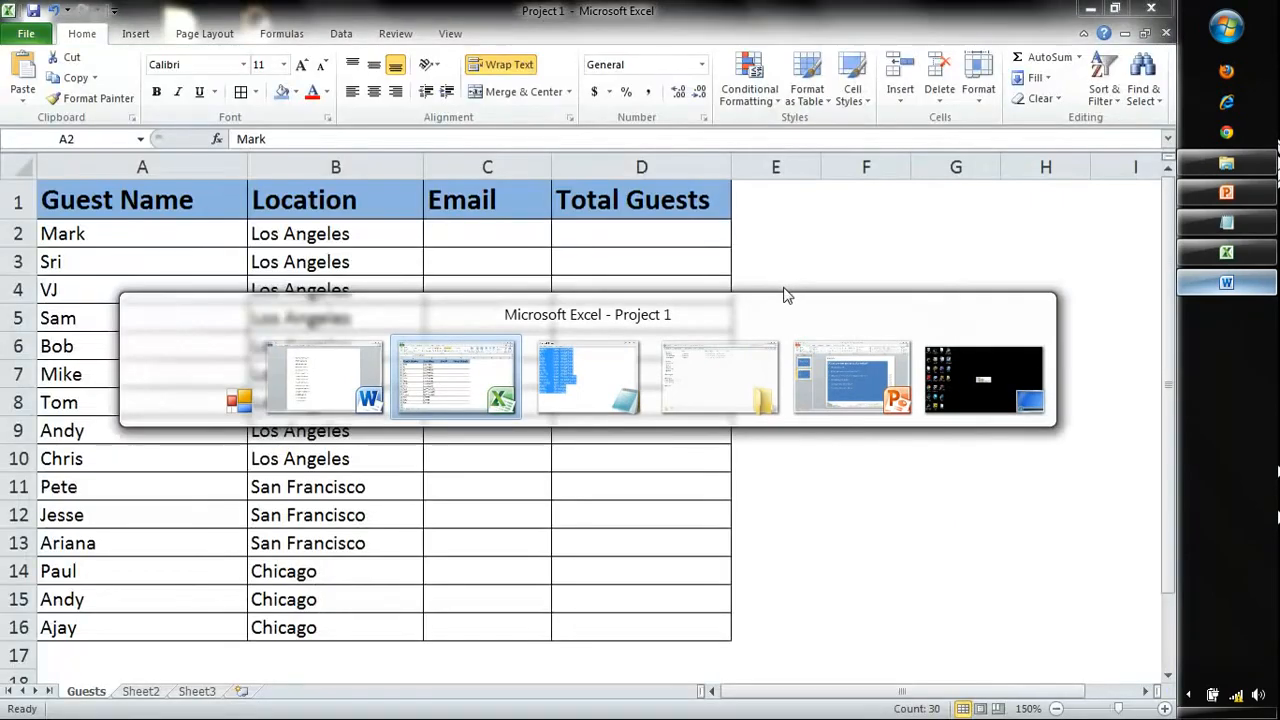
Step: Paste the copied addresses down the Email column from C2 and widen column C to fit them
{"action": "left_click", "coordinate": [494, 237]}
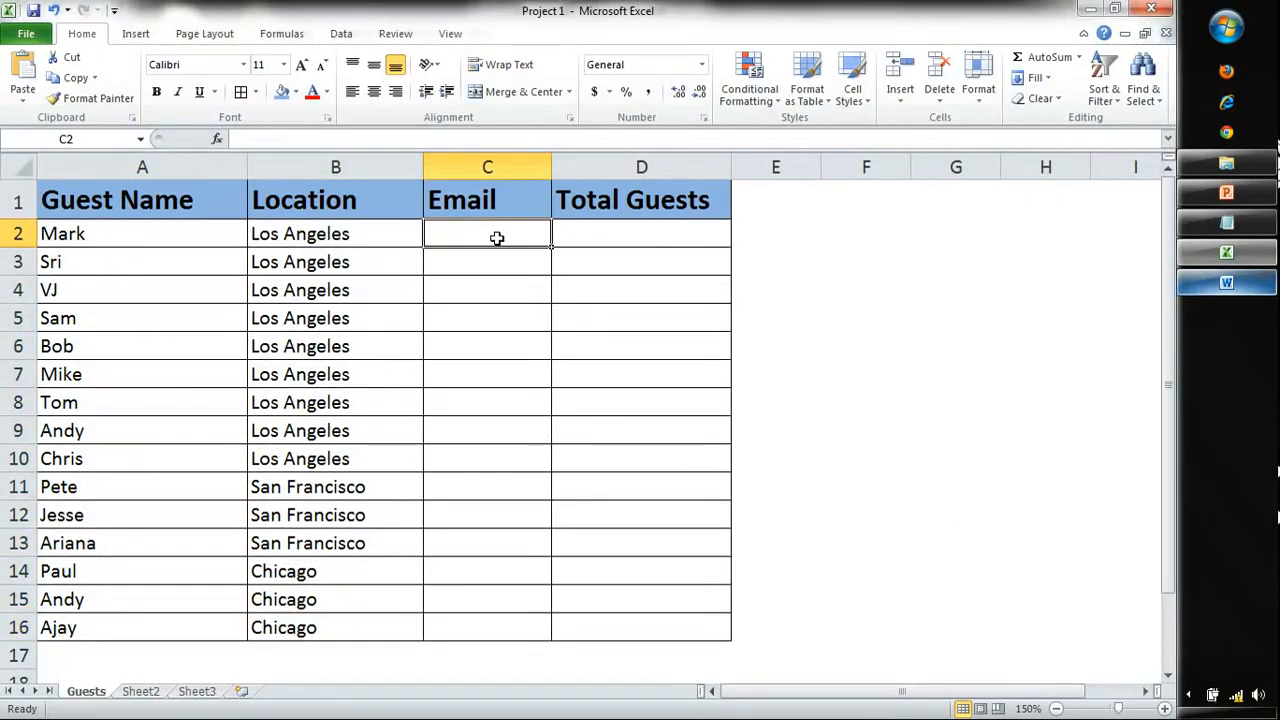
{"action": "key", "text": "ctrl+v"}
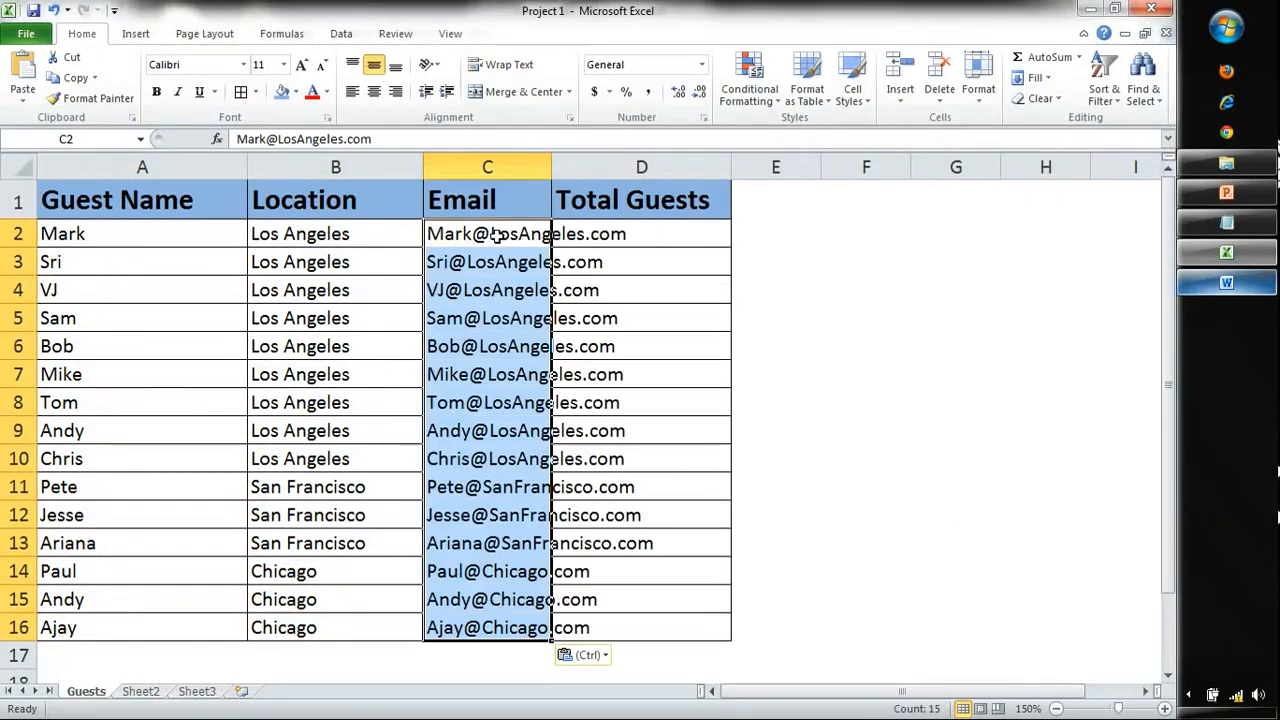
{"action": "left_click", "coordinate": [612, 466]}
{"action": "left_click_drag", "start_coordinate": [551, 167], "coordinate": [674, 158]}
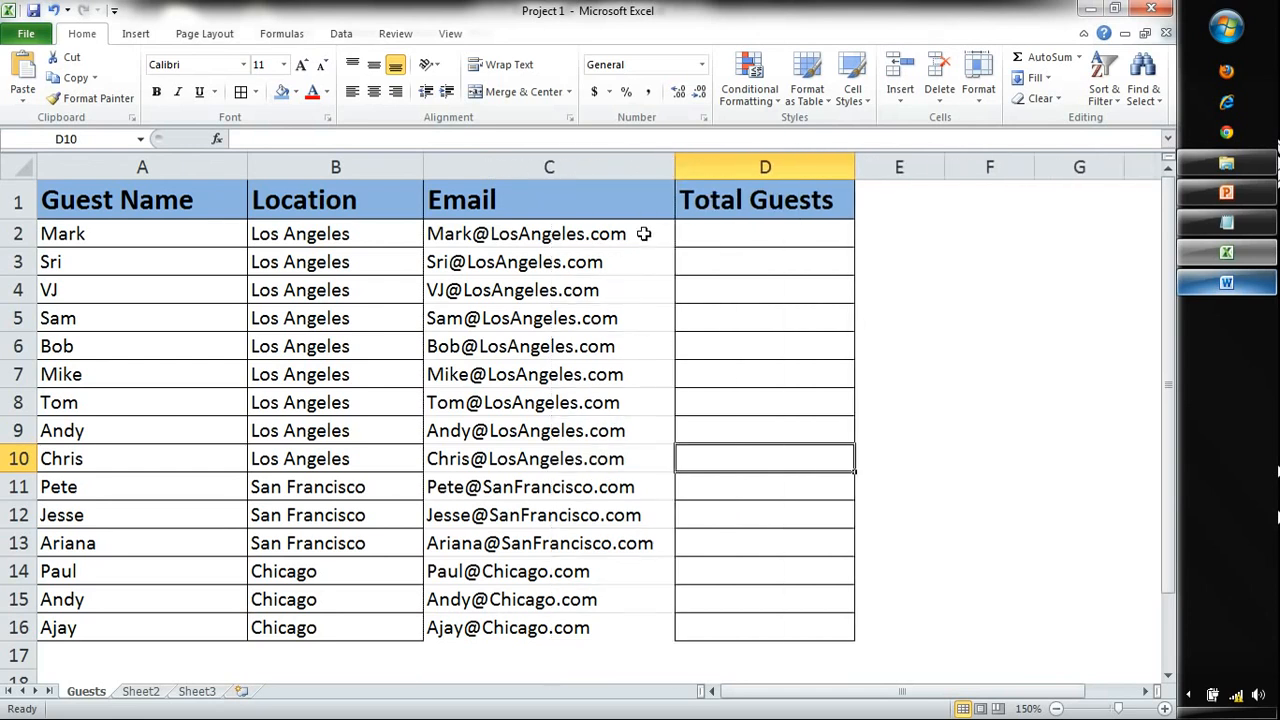
{"action": "left_click_drag", "start_coordinate": [643, 233], "coordinate": [643, 637]}
{"action": "left_click", "coordinate": [837, 374]}
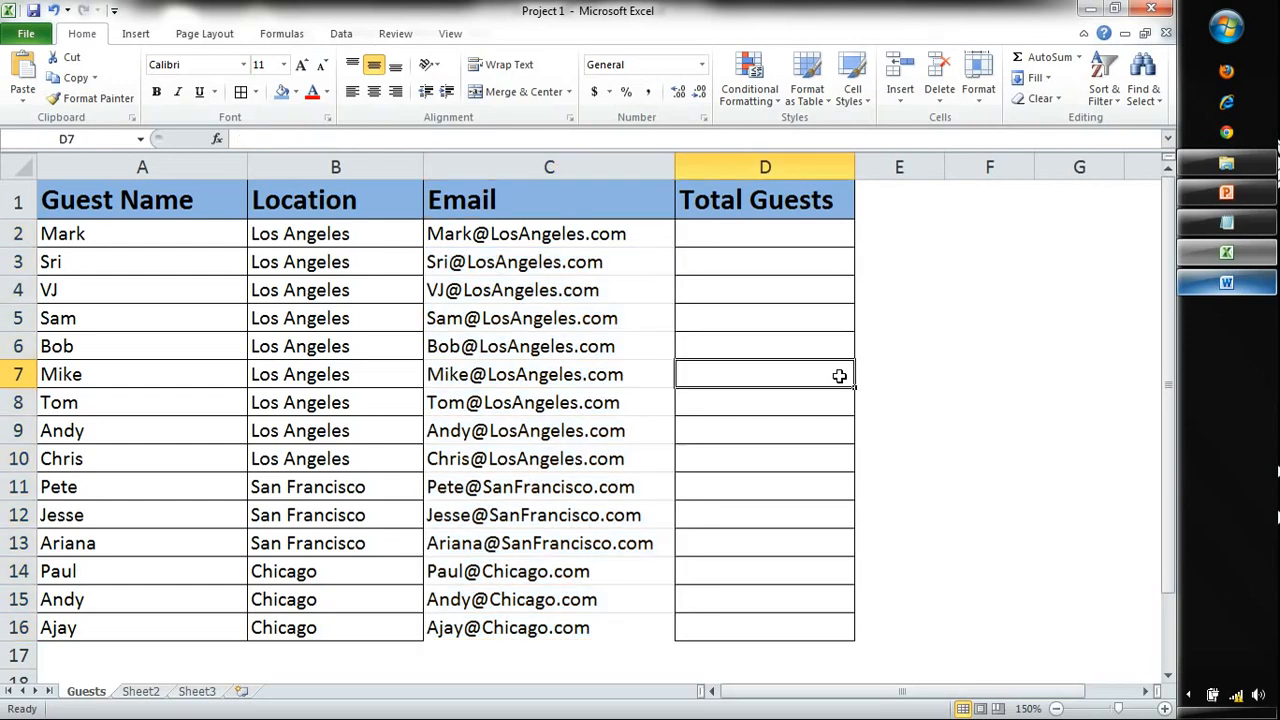
{"action": "right_click", "coordinate": [812, 299]}
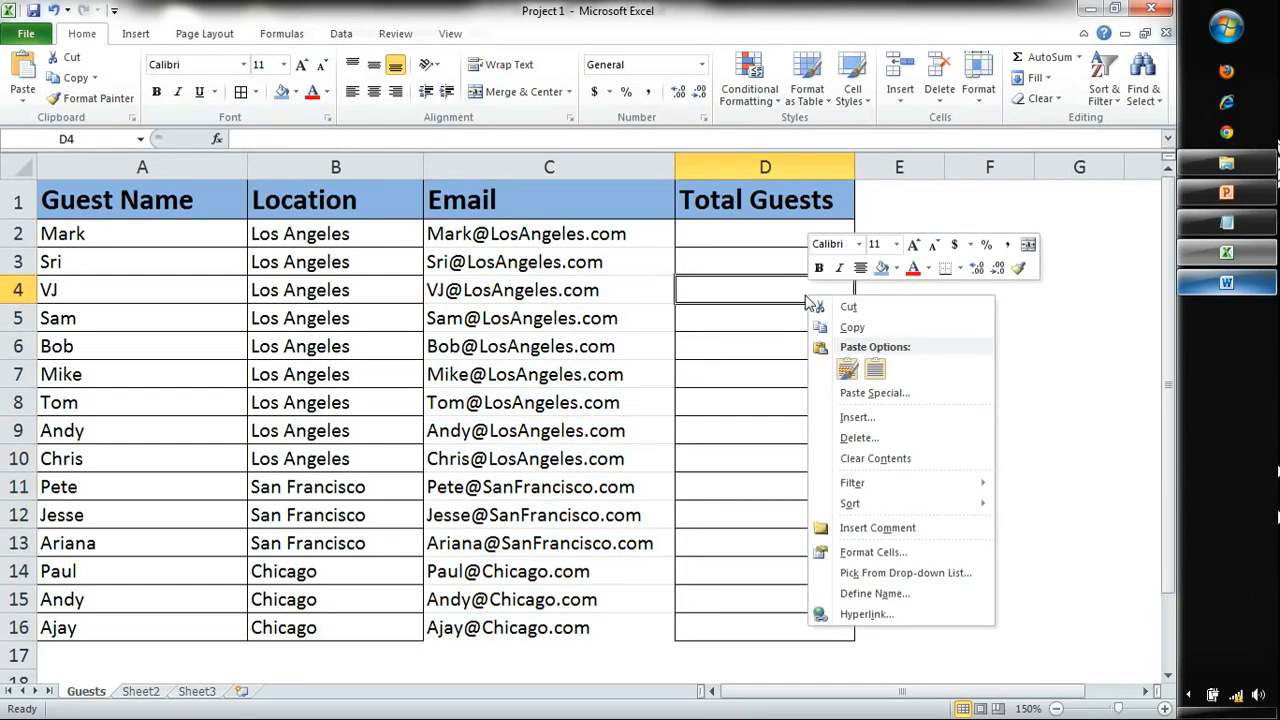
{"action": "left_click", "coordinate": [876, 372]}
{"action": "left_click", "coordinate": [847, 370]}
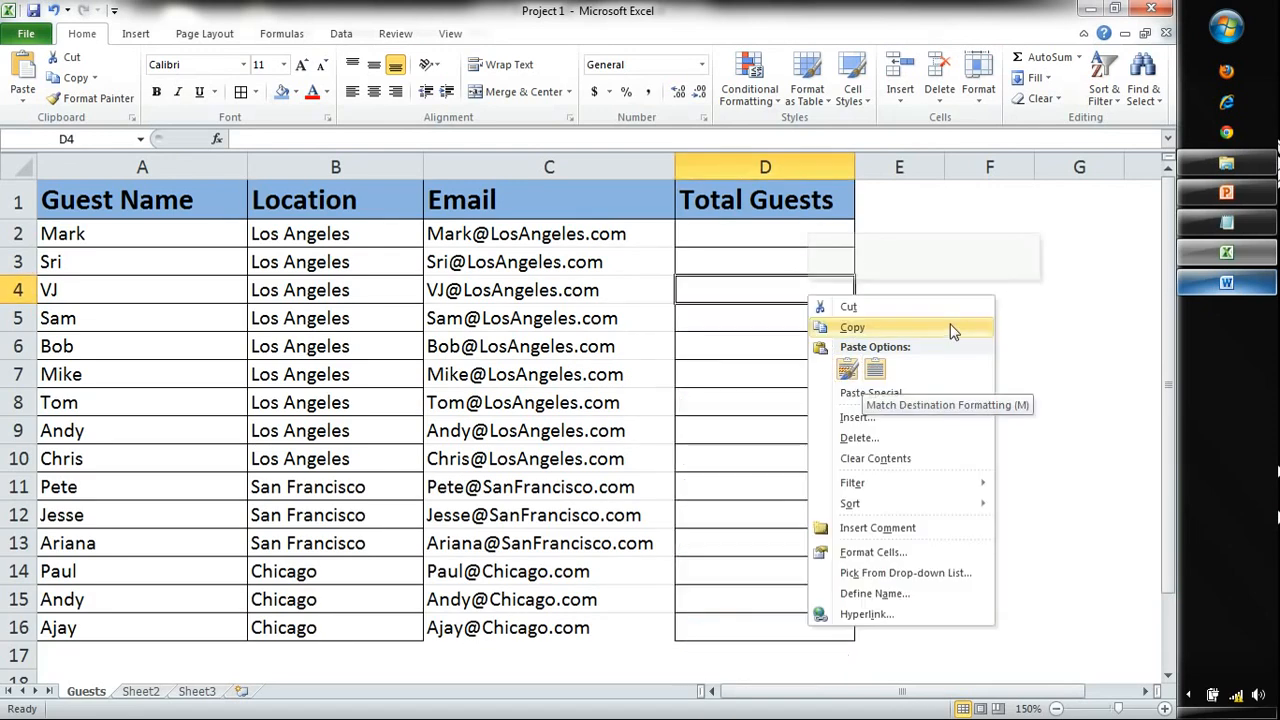
{"action": "key", "text": "Escape"}
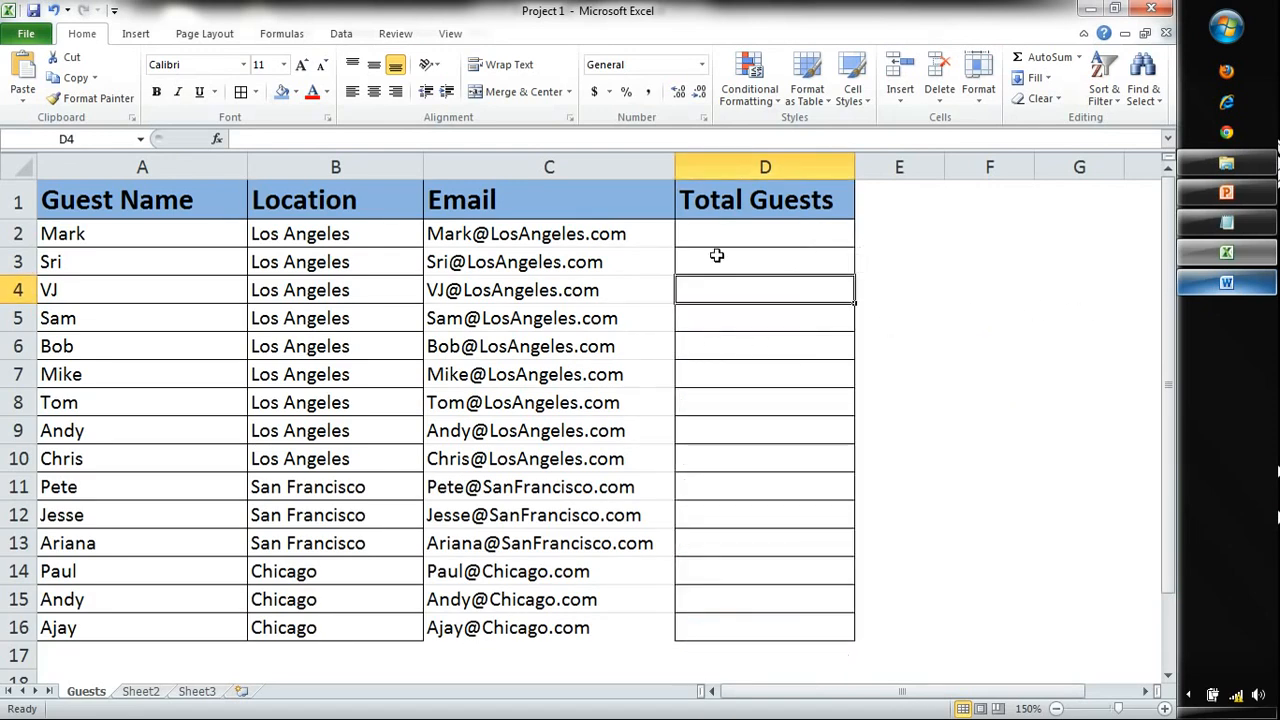
Step: Undo the widening of the Email column and the pasting of the addresses
{"action": "left_click_drag", "start_coordinate": [723, 237], "coordinate": [603, 631]}
{"action": "key", "text": "alt+Tab"}
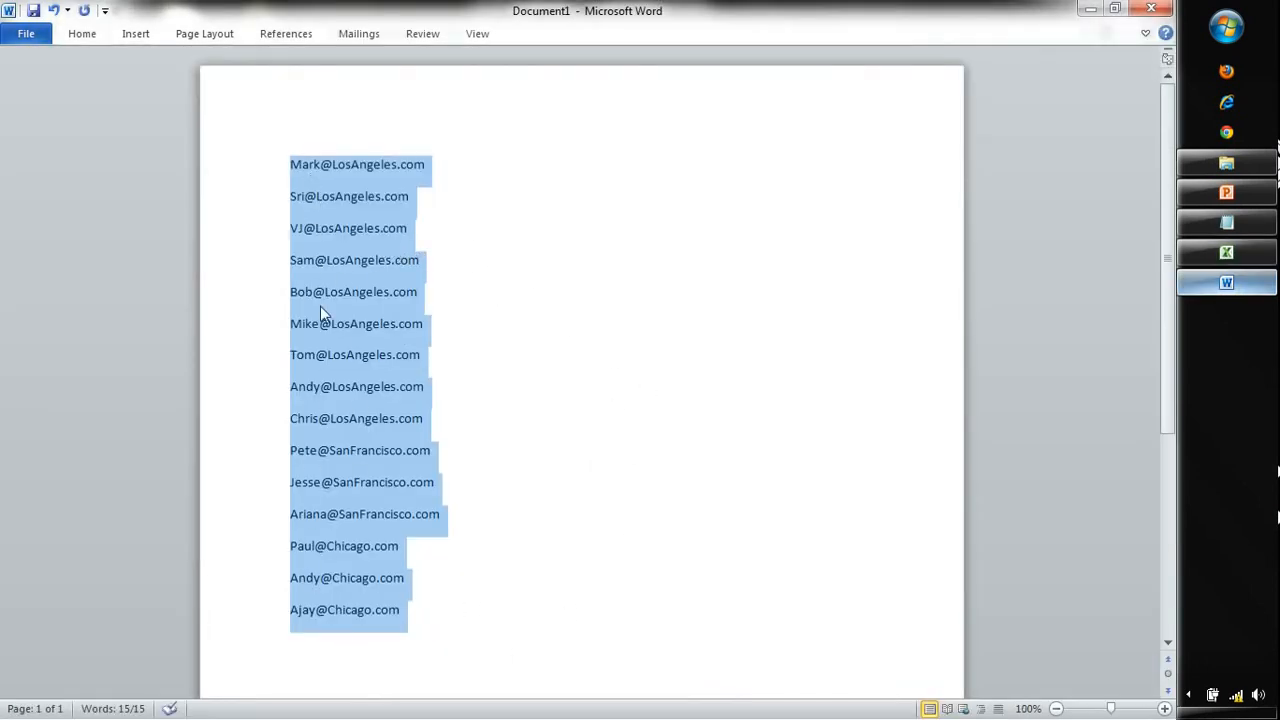
{"action": "key", "text": "alt+Tab"}
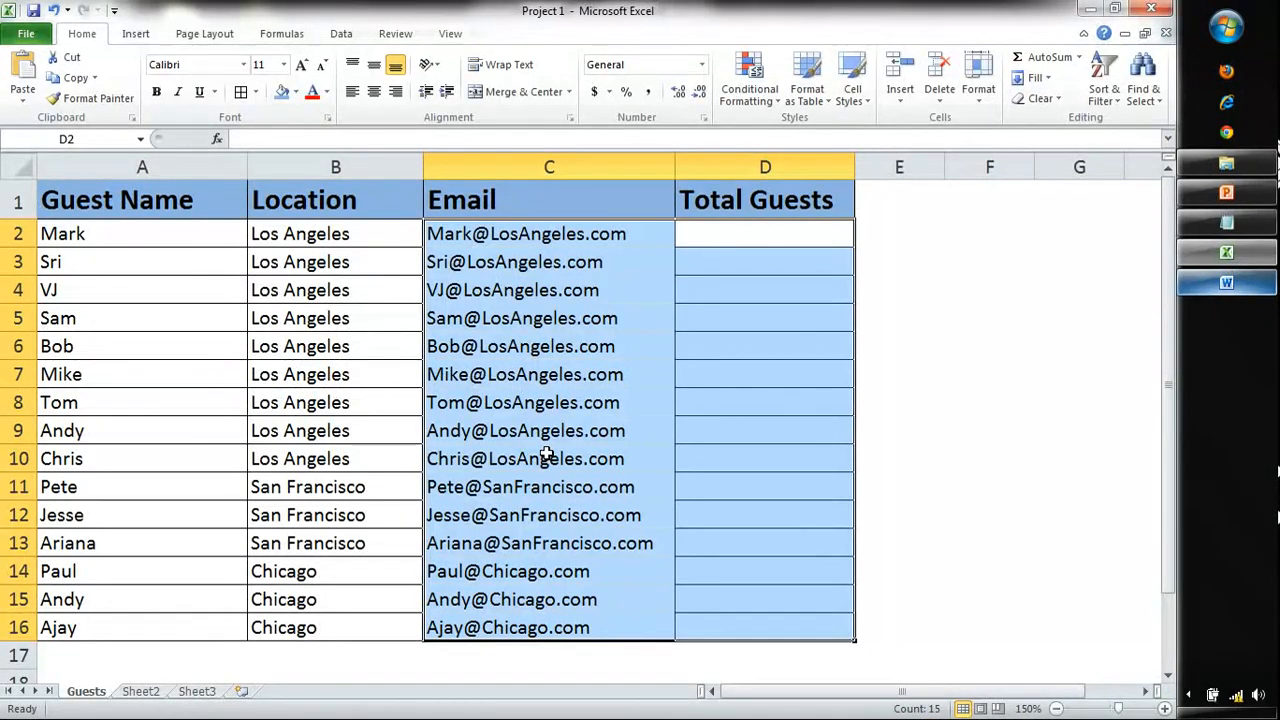
{"action": "key", "text": "ctrl+z"}
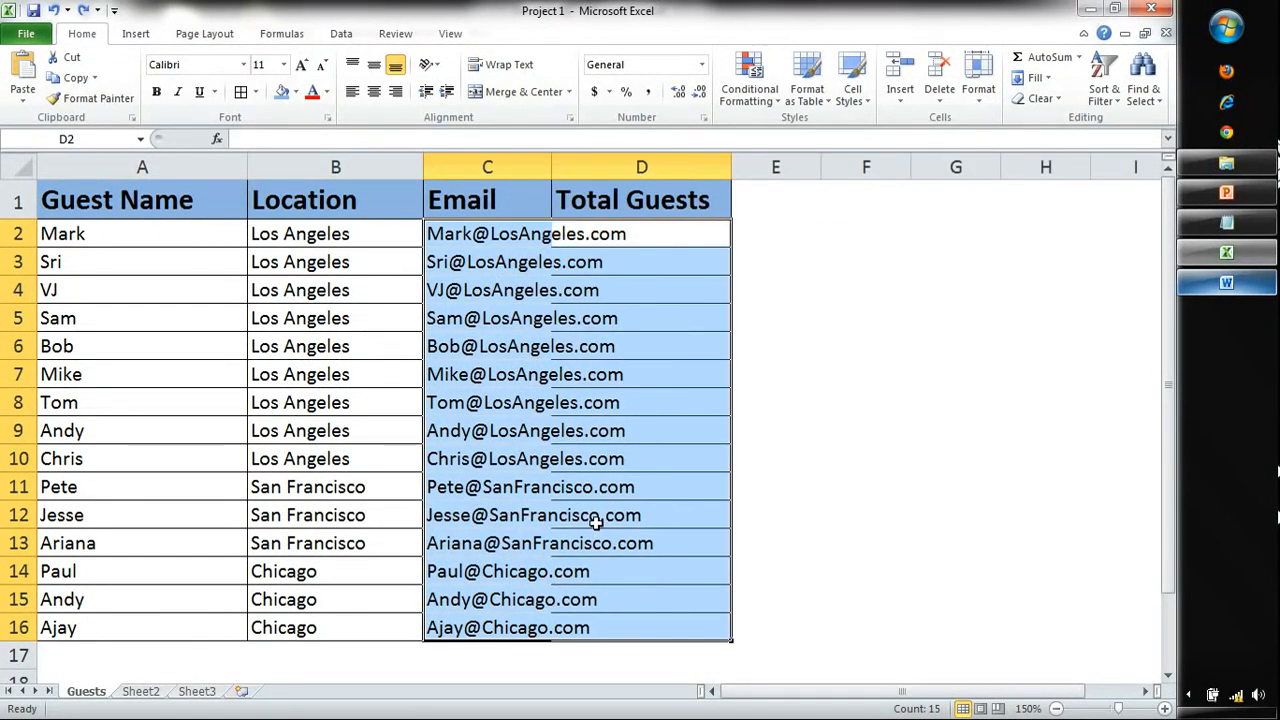
{"action": "key", "text": "ctrl+z"}
Step: Paste the copied addresses into the Email column from C2, matching the destination formatting so the cell borders are kept
{"action": "right_click", "coordinate": [530, 241]}
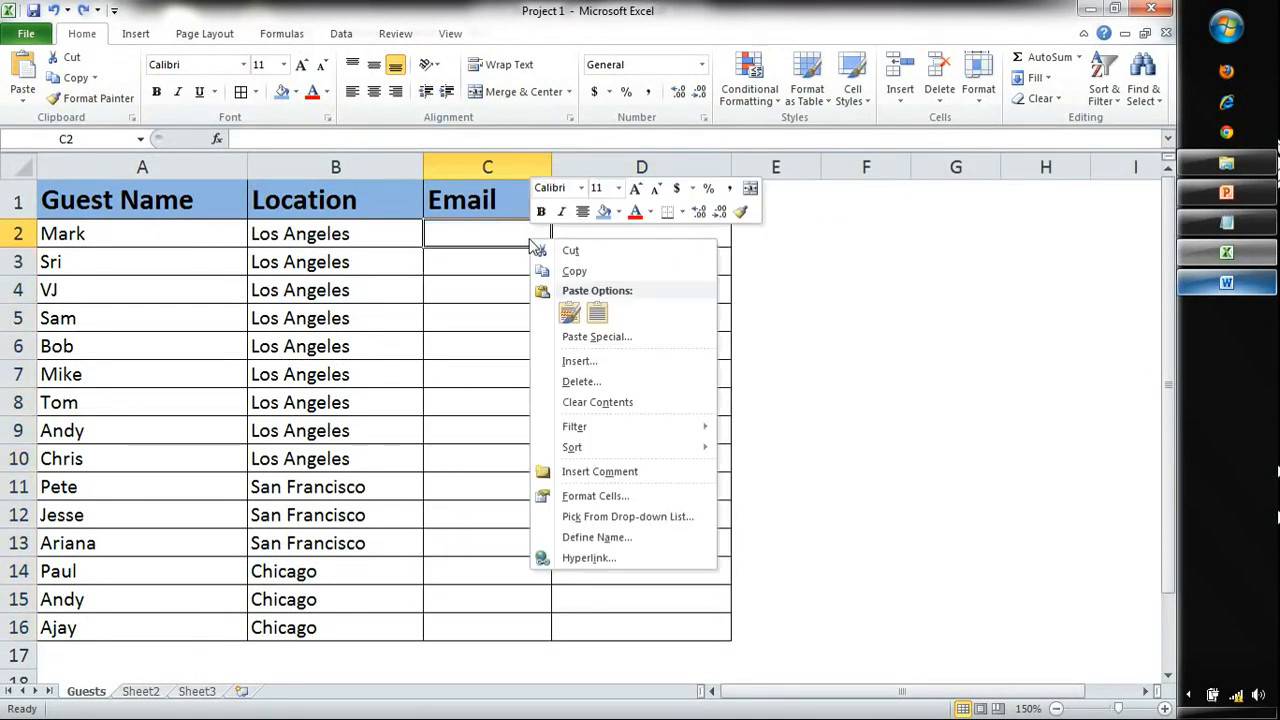
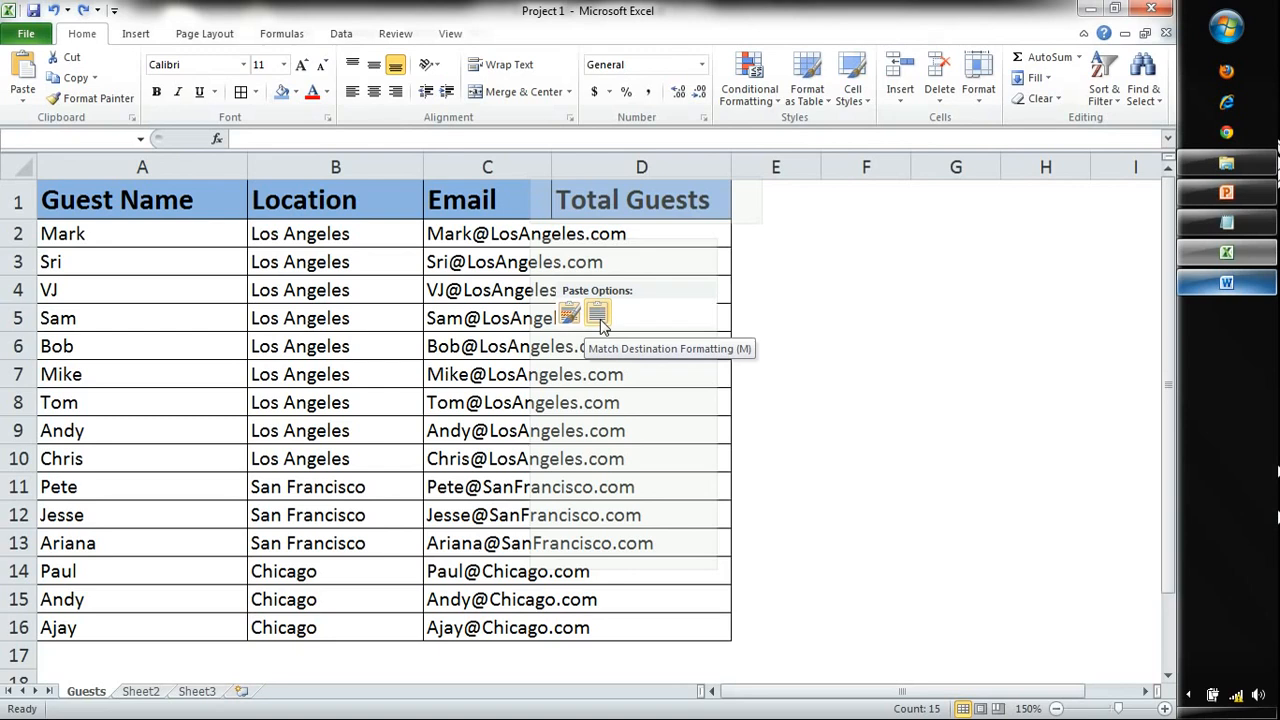
{"action": "left_click", "coordinate": [600, 316]}
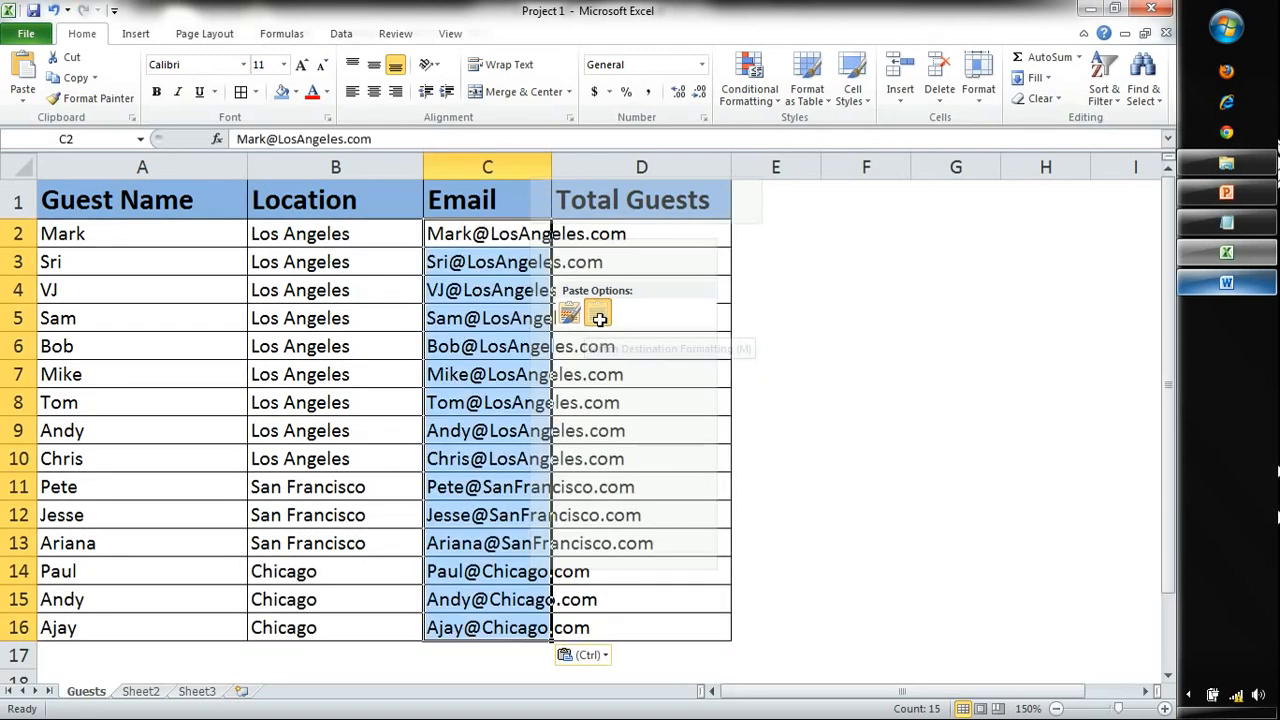
{"action": "left_click", "coordinate": [586, 266]}
Step: Widen the Email column to fit the longest address and narrow the Guest Name column to fit its heading
{"action": "left_click_drag", "start_coordinate": [551, 166], "coordinate": [661, 166]}
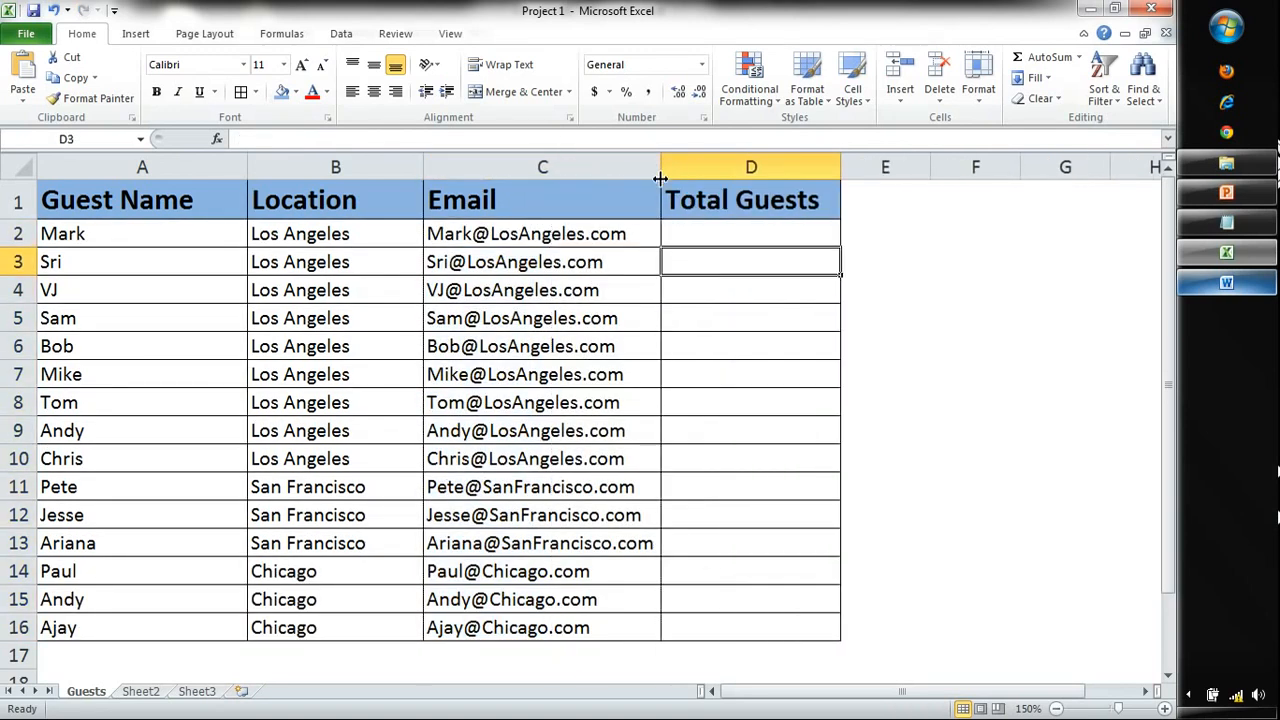
{"action": "left_click_drag", "start_coordinate": [641, 240], "coordinate": [638, 625]}
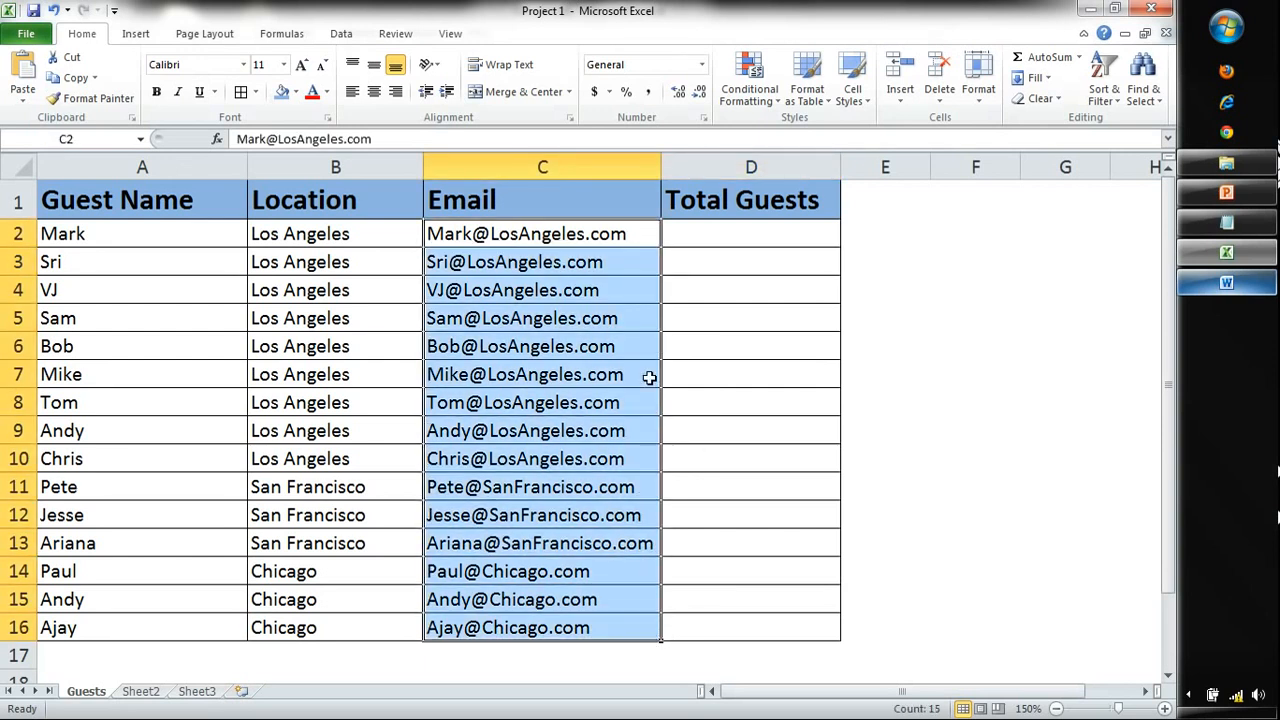
{"action": "left_click_drag", "start_coordinate": [247, 167], "coordinate": [212, 167]}
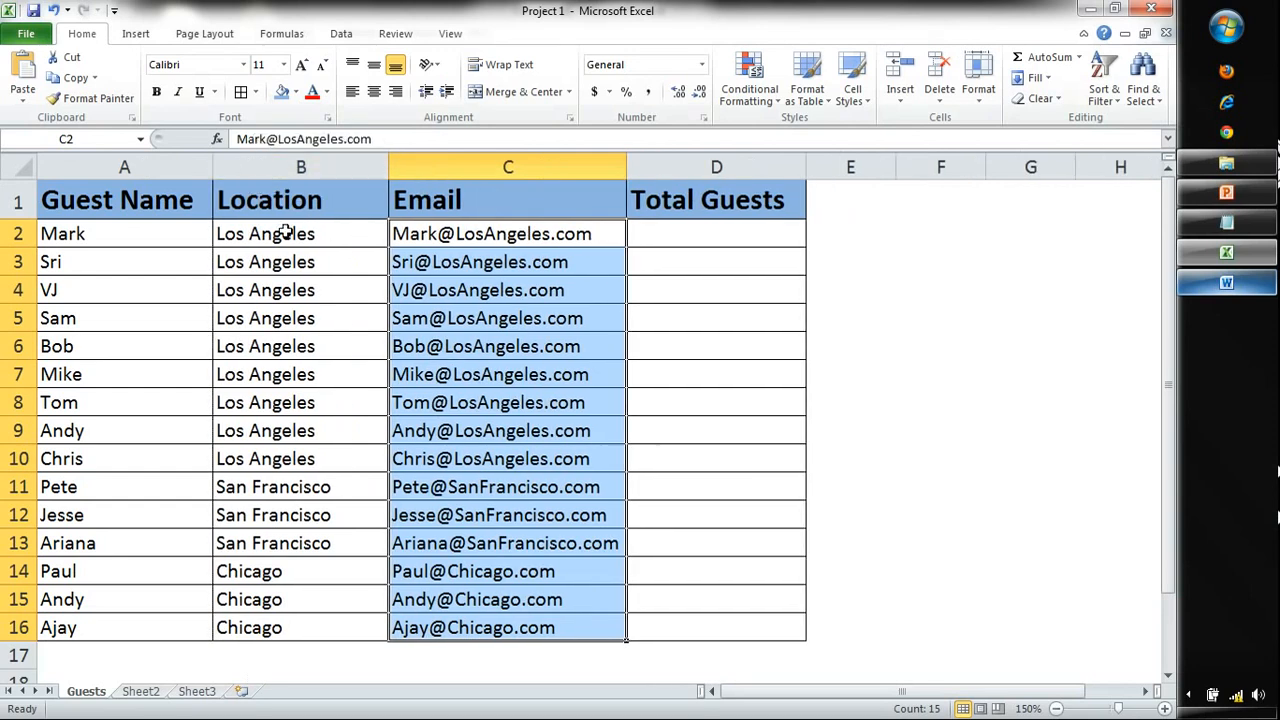
{"action": "left_click", "coordinate": [750, 451]}
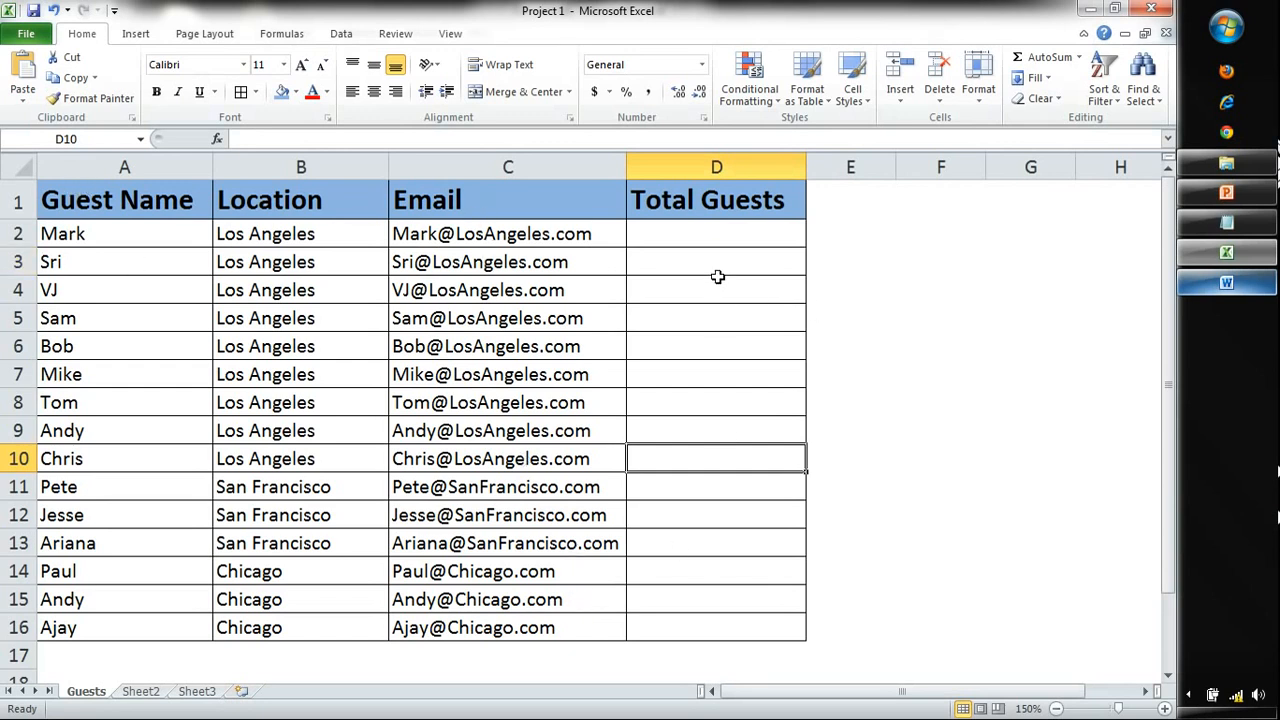
Step: Enter 3, 4 and 3 as the total guests in D2 through D4
{"action": "left_click", "coordinate": [716, 234]}
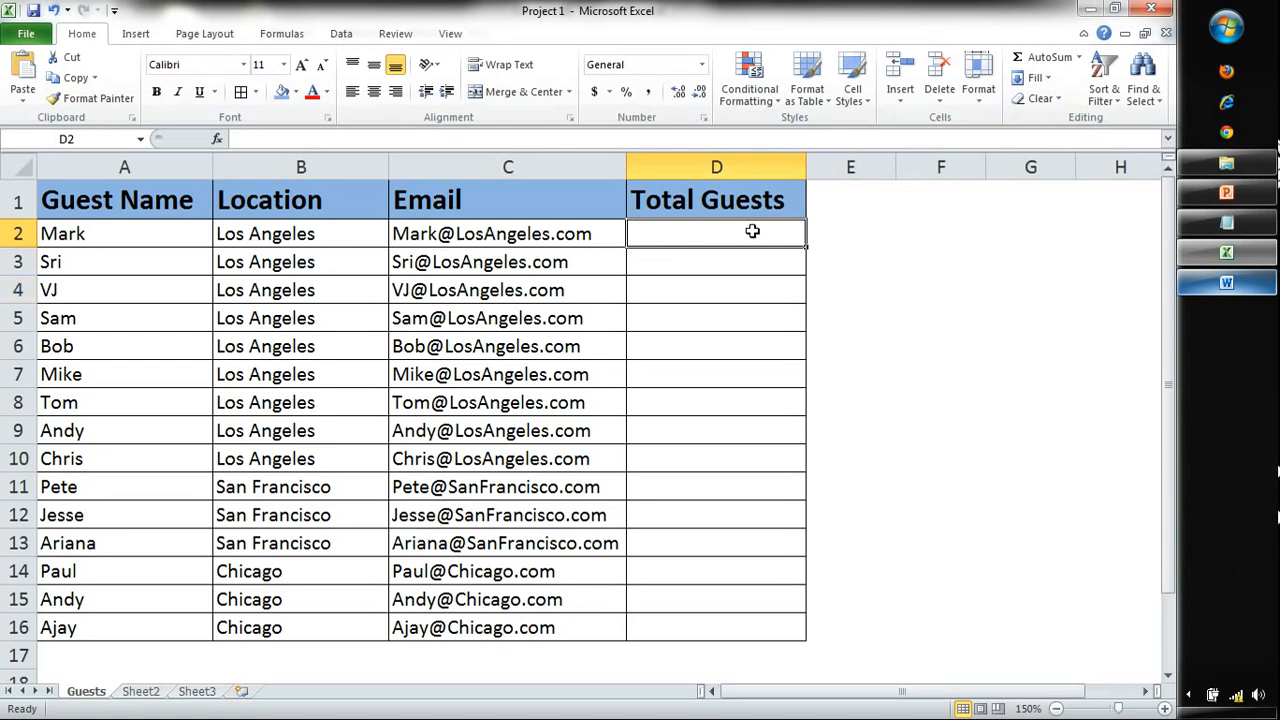
{"action": "type", "text": "3"}
{"action": "key", "text": "Return"}
{"action": "type", "text": "4"}
{"action": "key", "text": "Return"}
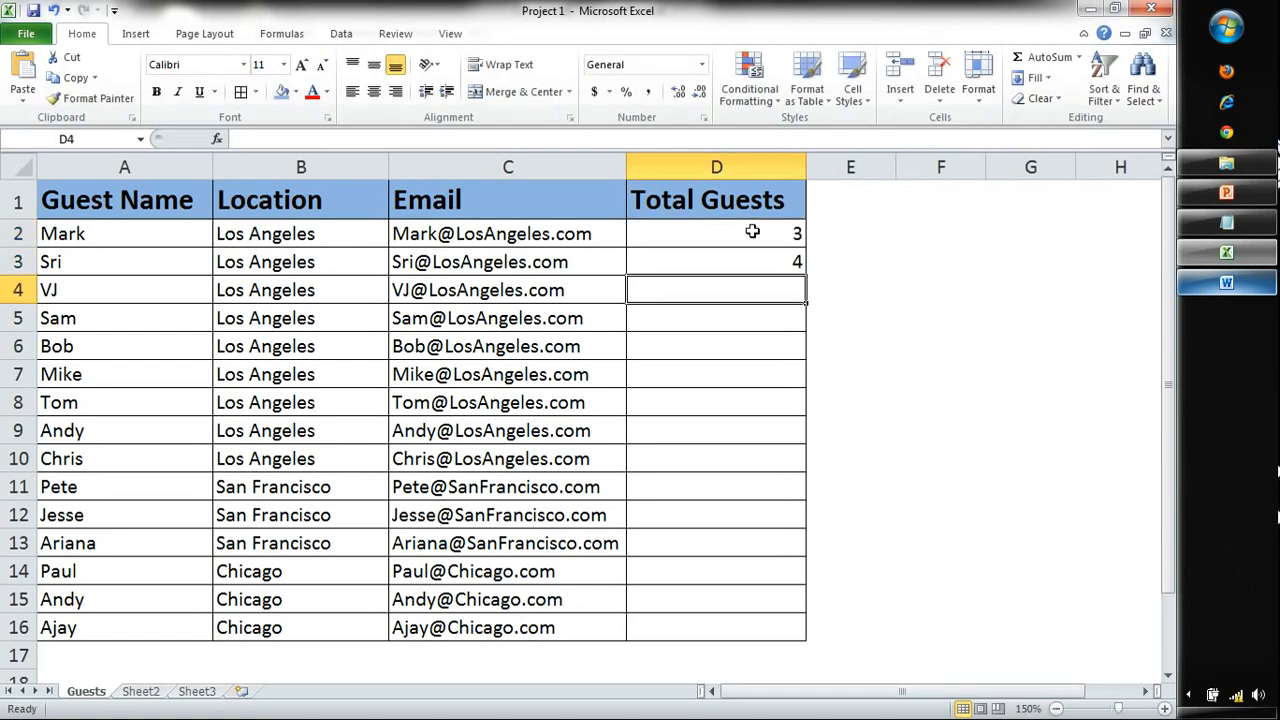
{"action": "type", "text": "3"}
{"action": "key", "text": "Return"}
Step: Enter 2, 2 and 4 as the total guests in D5 through D7, correcting the mistyped D5 entry
{"action": "type", "text": "21"}
{"action": "key", "text": "Return"}
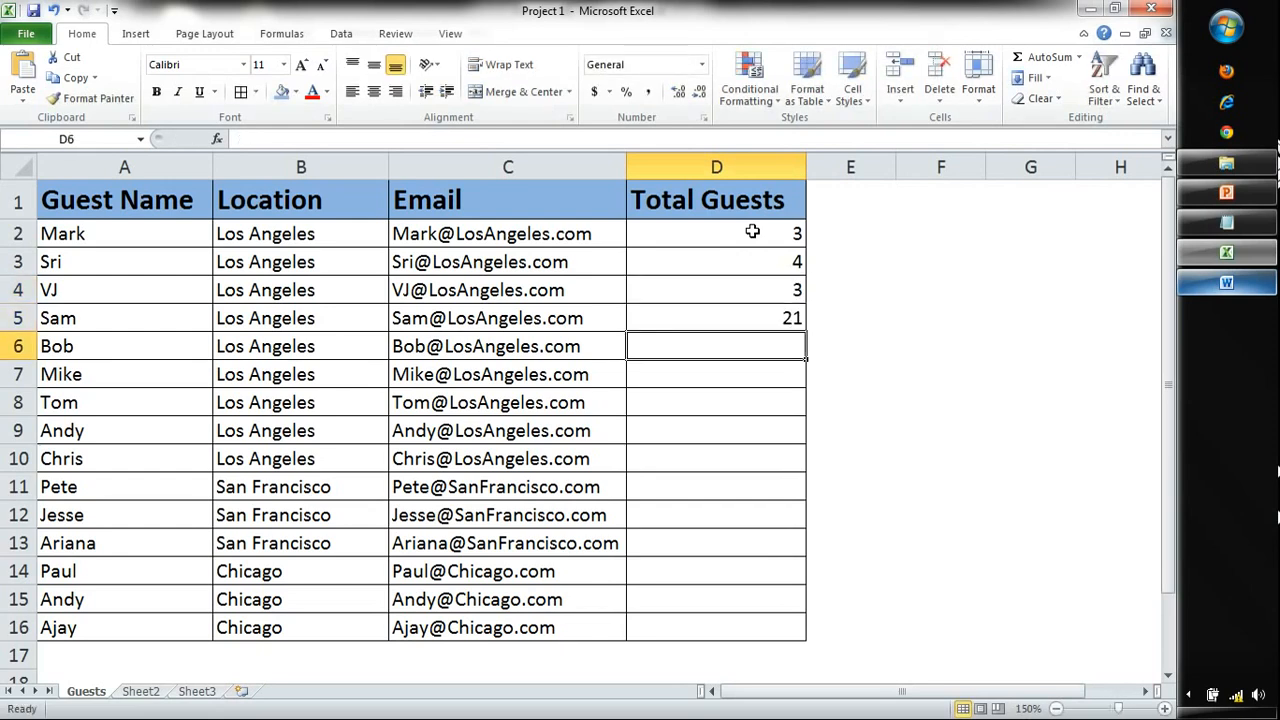
{"action": "key", "text": "Up"}
{"action": "type", "text": "2"}
{"action": "key", "text": "Return"}
{"action": "type", "text": "2"}
{"action": "key", "text": "Return"}
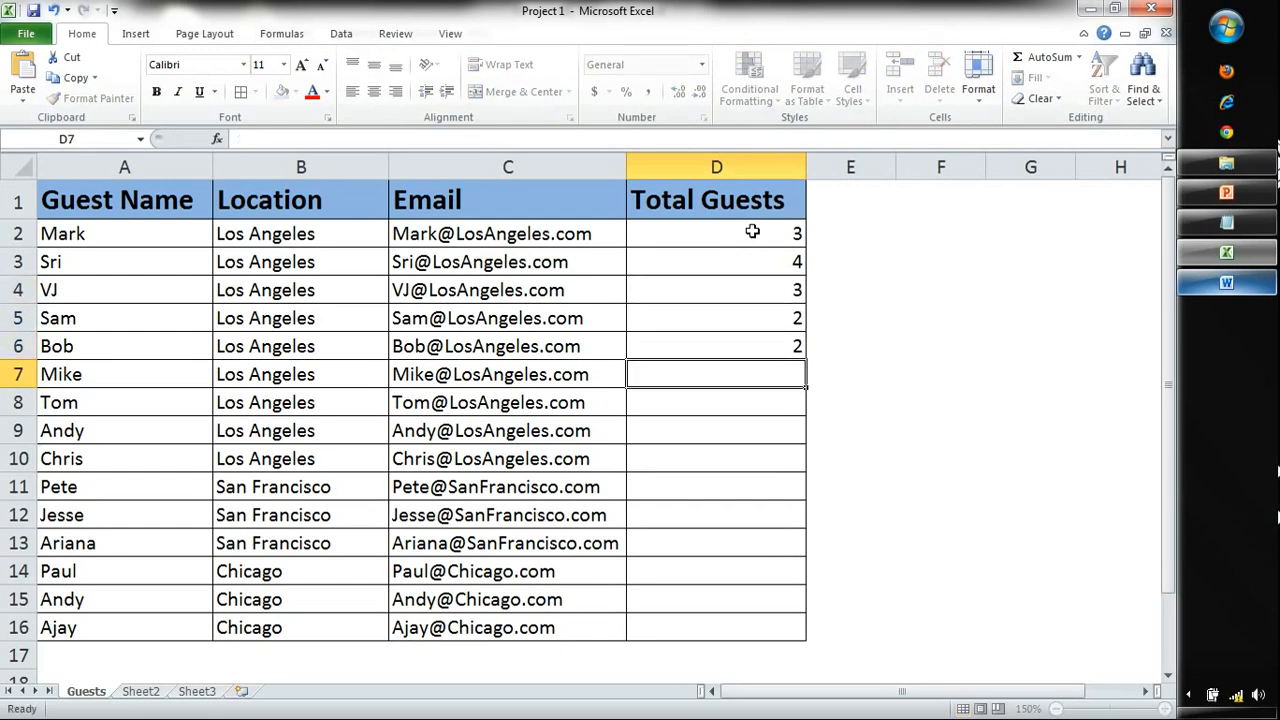
{"action": "type", "text": "4"}
{"action": "key", "text": "Return"}
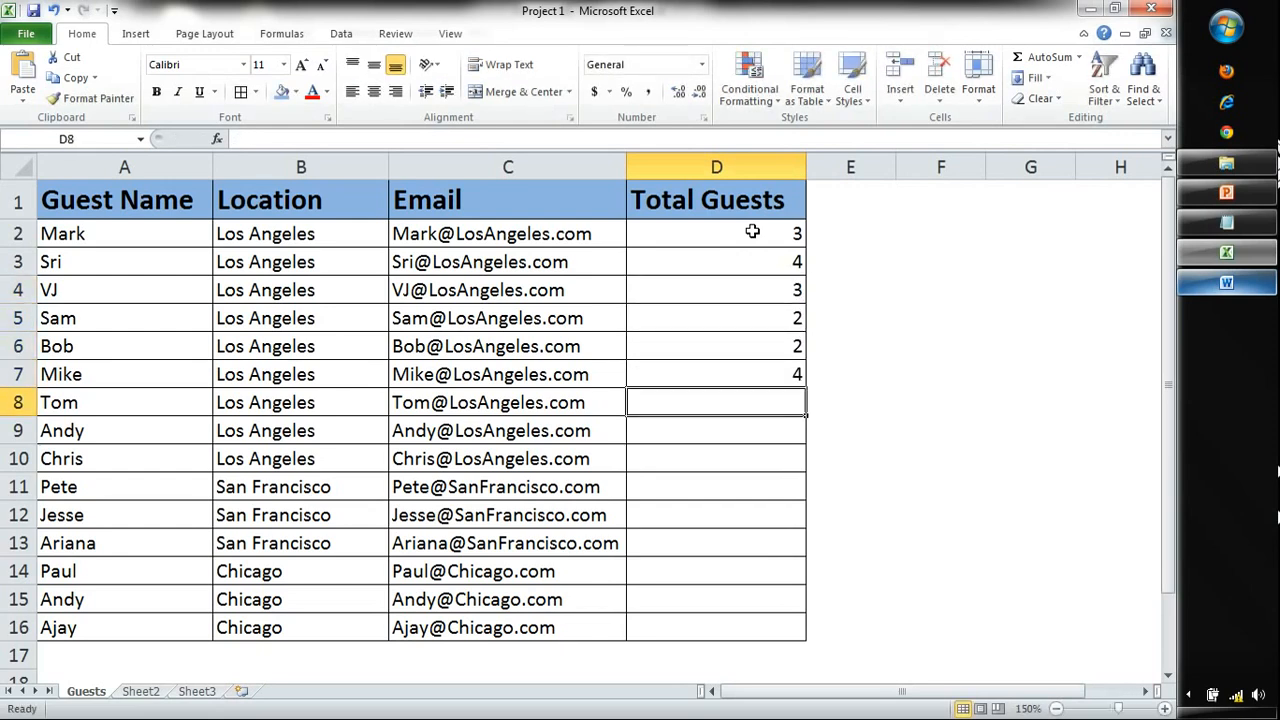
Step: Fill Total Guests cells D8 through D11 with e, 4, 5 and 3, correcting the mistyped D10 entry
{"action": "type", "text": "e"}
{"action": "key", "text": "Return"}
{"action": "type", "text": "4"}
{"action": "key", "text": "Return"}
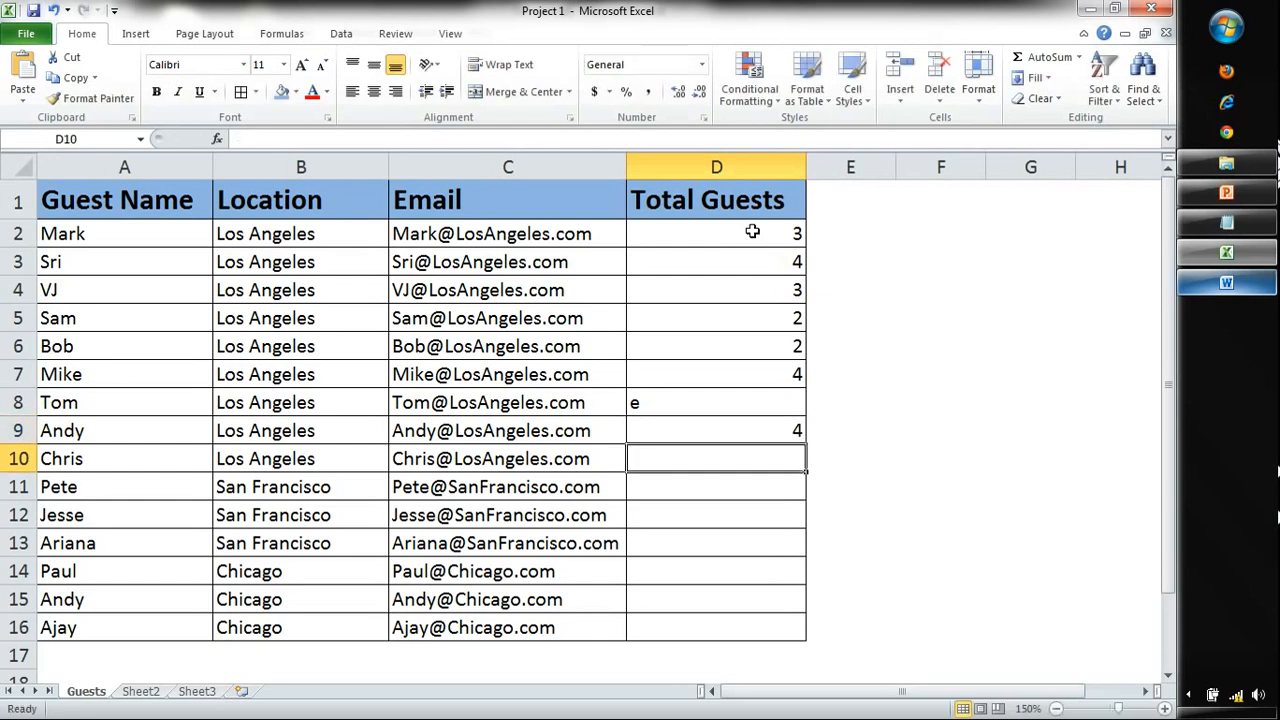
{"action": "type", "text": "56"}
{"action": "key", "text": "Return"}
{"action": "key", "text": "Up"}
{"action": "key", "text": "F2"}
{"action": "key", "text": "BackSpace"}
{"action": "key", "text": "Return"}
{"action": "type", "text": "3"}
{"action": "key", "text": "Return"}
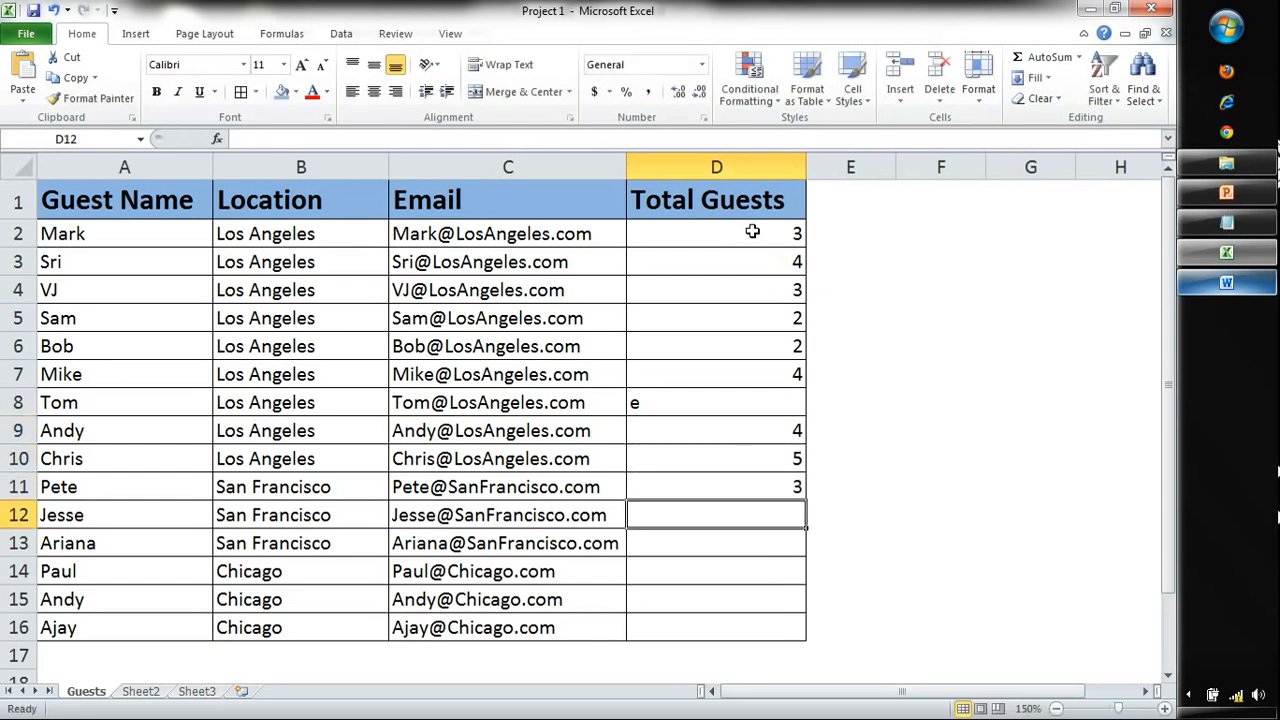
Step: Enter 2, 1, 1, 1 and 4 as the total guests in D12 through D16, correcting the mistyped D12 entry
{"action": "type", "text": "21"}
{"action": "key", "text": "Return"}
{"action": "key", "text": "Up"}
{"action": "key", "text": "F2"}
{"action": "key", "text": "BackSpace"}
{"action": "key", "text": "Return"}
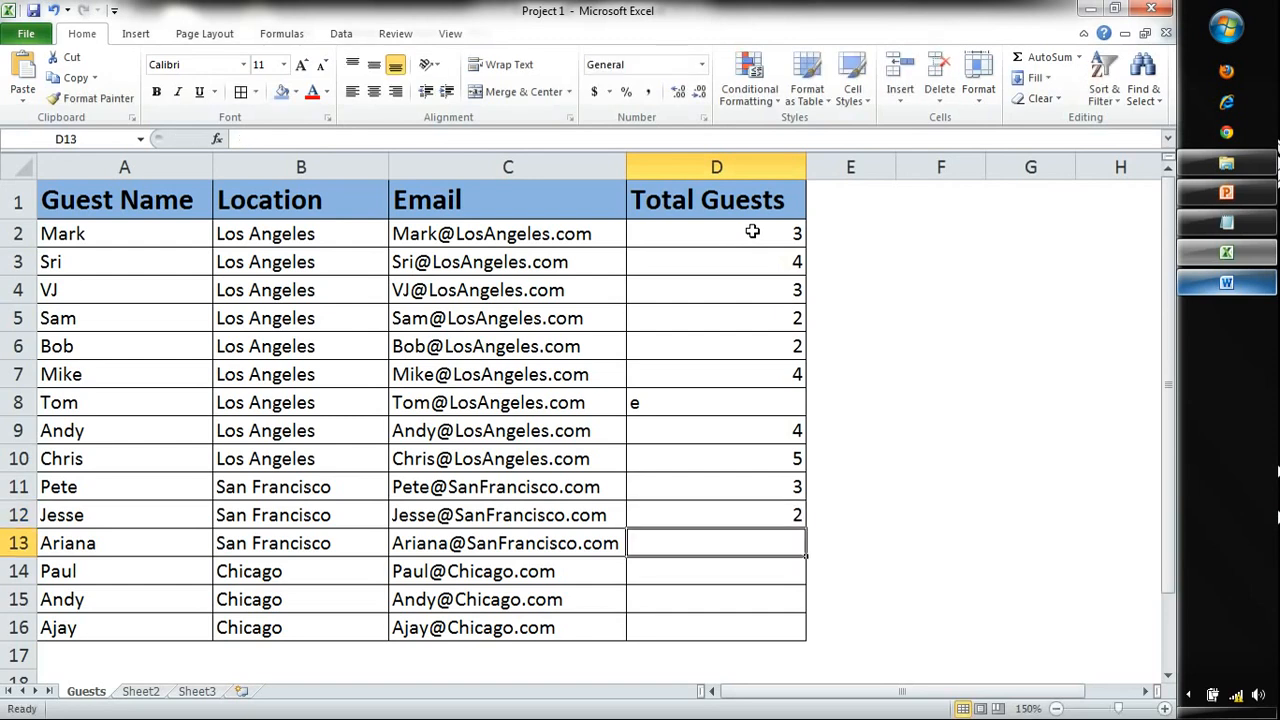
{"action": "type", "text": "1"}
{"action": "key", "text": "Return"}
{"action": "type", "text": "1"}
{"action": "key", "text": "Return"}
{"action": "type", "text": "1"}
{"action": "key", "text": "Return"}
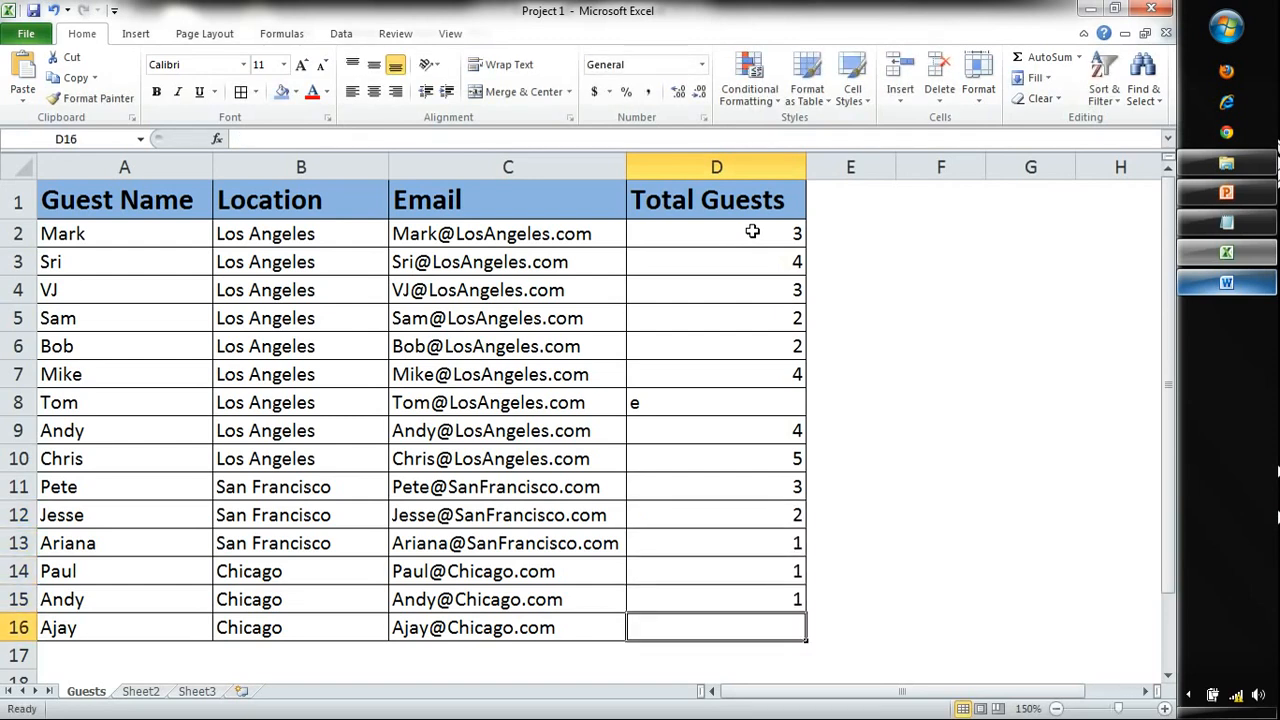
{"action": "type", "text": "4"}
{"action": "key", "text": "Return"}
{"action": "key", "text": "Up"}
Step: Review the Total Guests entries in D2 through D16 and dismiss the Windows color scheme prompt without changing the scheme
{"action": "left_click", "coordinate": [749, 234]}
{"action": "left_click_drag", "start_coordinate": [749, 242], "coordinate": [748, 300]}
{"action": "left_click", "coordinate": [680, 397]}
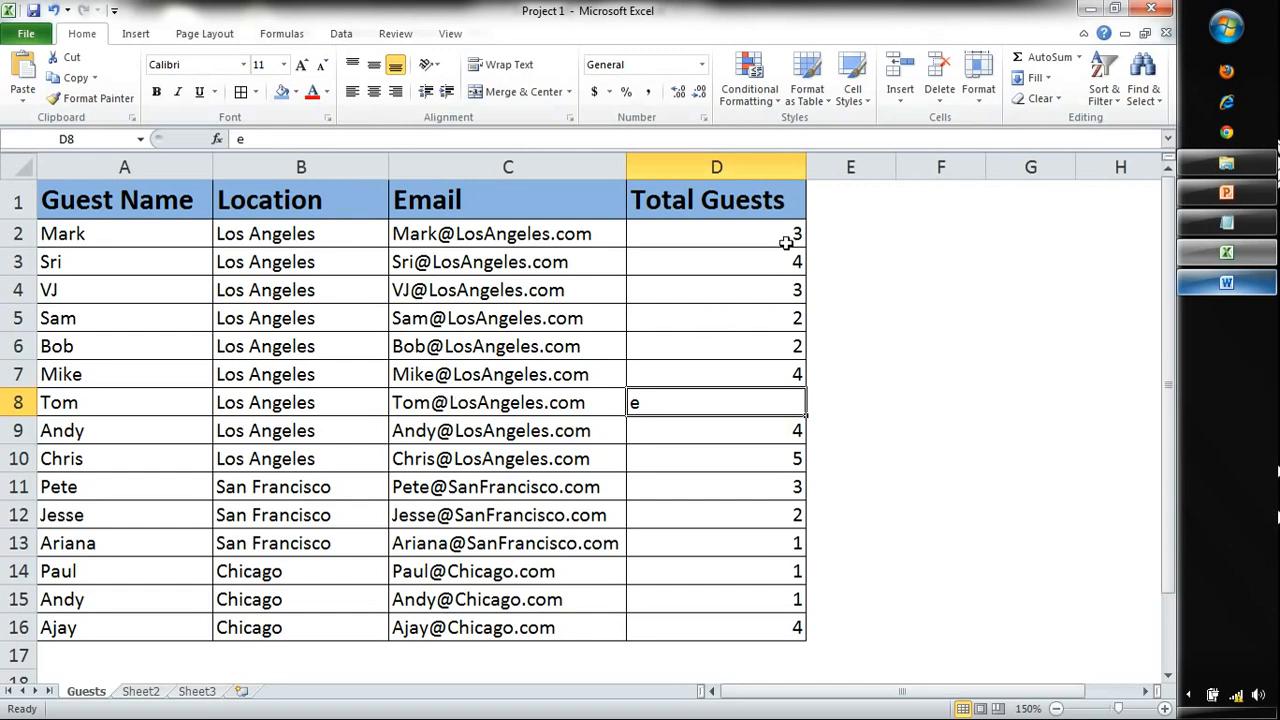
{"action": "left_click_drag", "start_coordinate": [787, 241], "coordinate": [792, 623]}
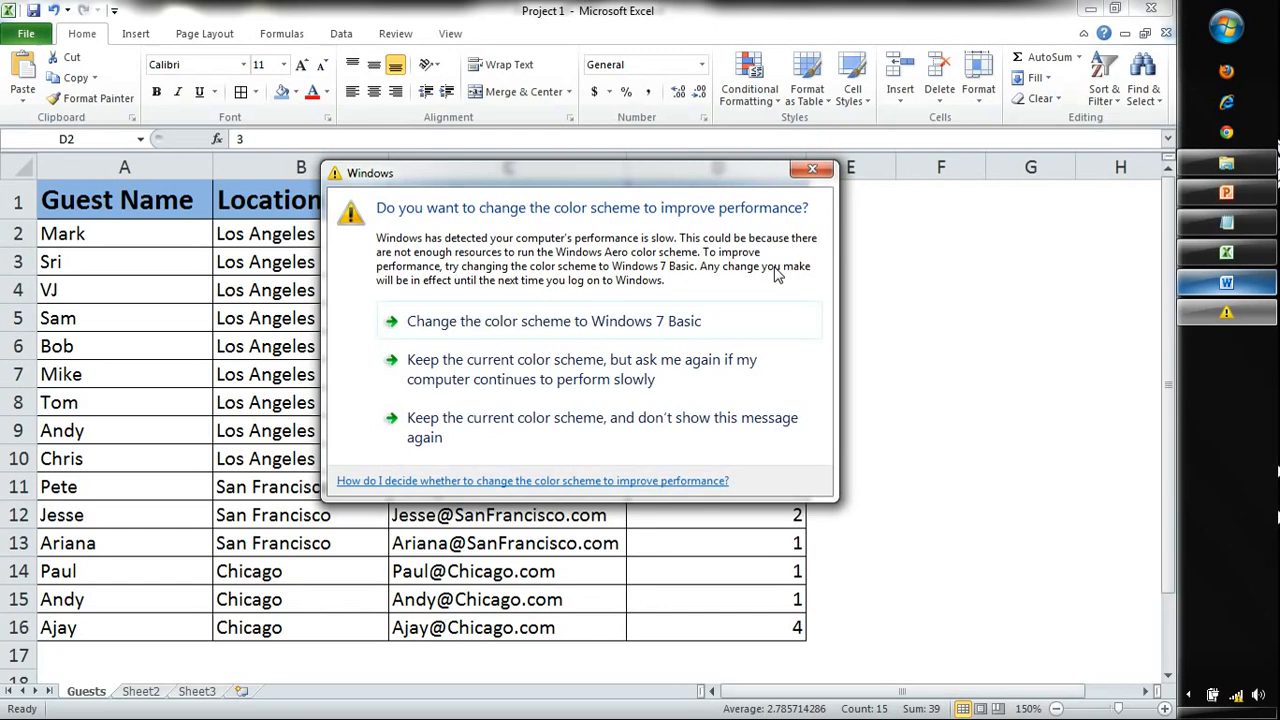
{"action": "left_click", "coordinate": [812, 168]}
{"action": "left_click", "coordinate": [731, 262]}
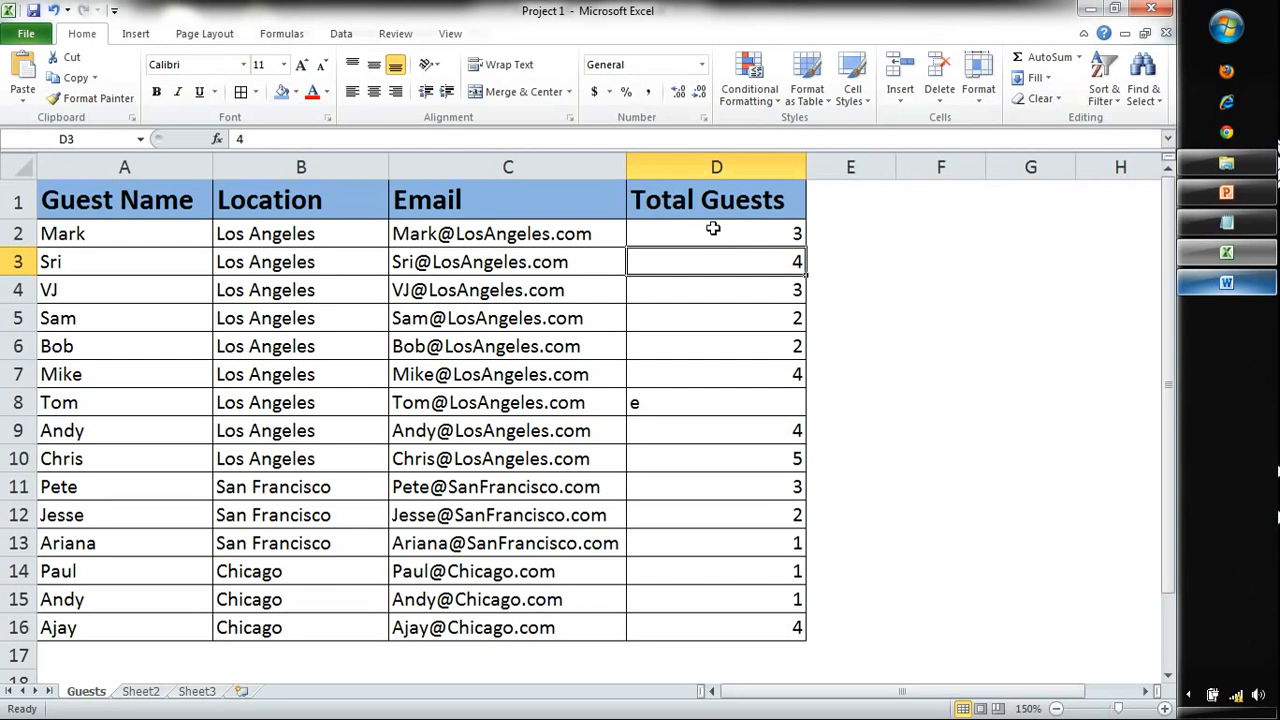
Step: Set the number format of the entire Total Guests column to Text
{"action": "left_click", "coordinate": [717, 166]}
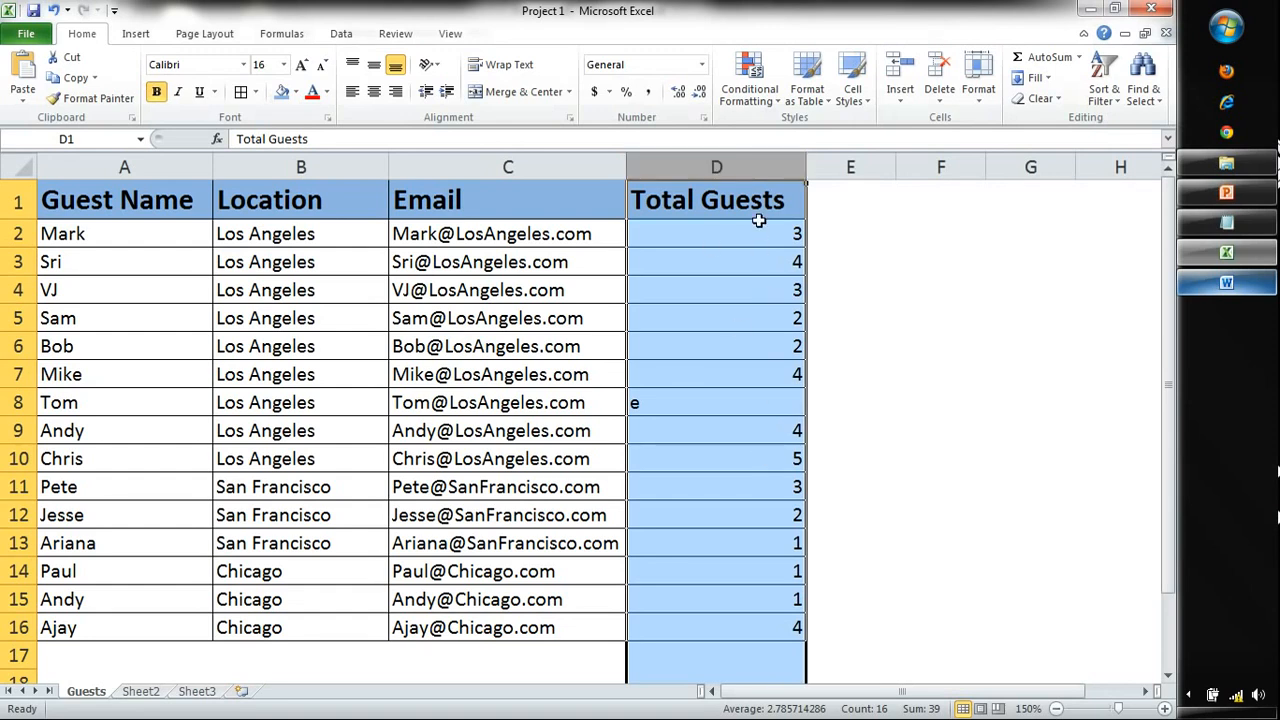
{"action": "scroll", "coordinate": [727, 380], "scroll_direction": "down", "scroll_amount": 3}
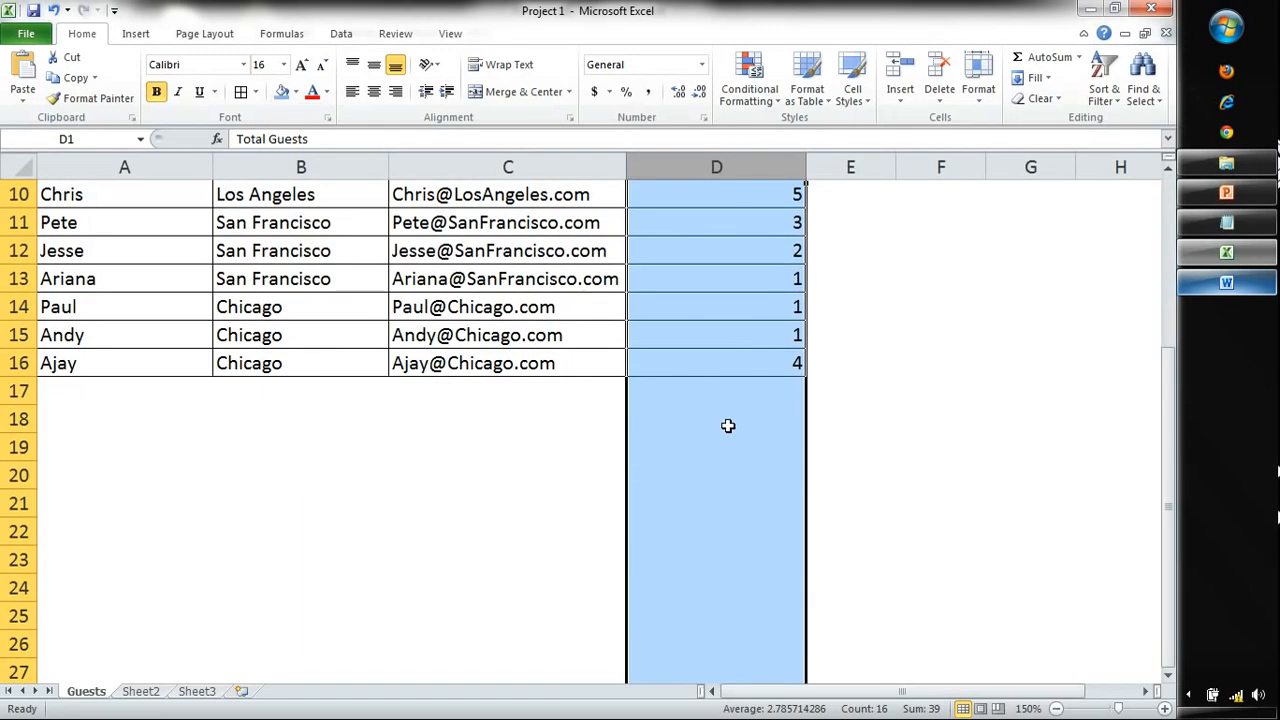
{"action": "scroll", "coordinate": [735, 555], "scroll_direction": "up", "scroll_amount": 3}
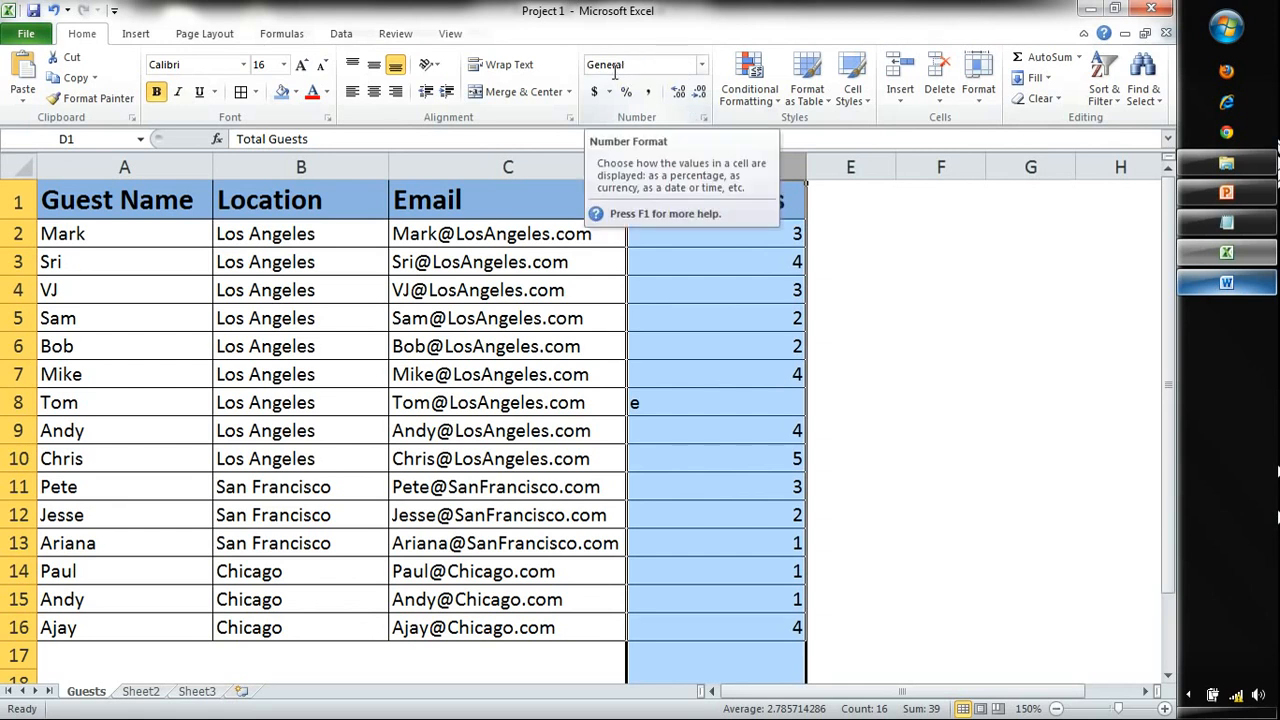
{"action": "left_click", "coordinate": [701, 64]}
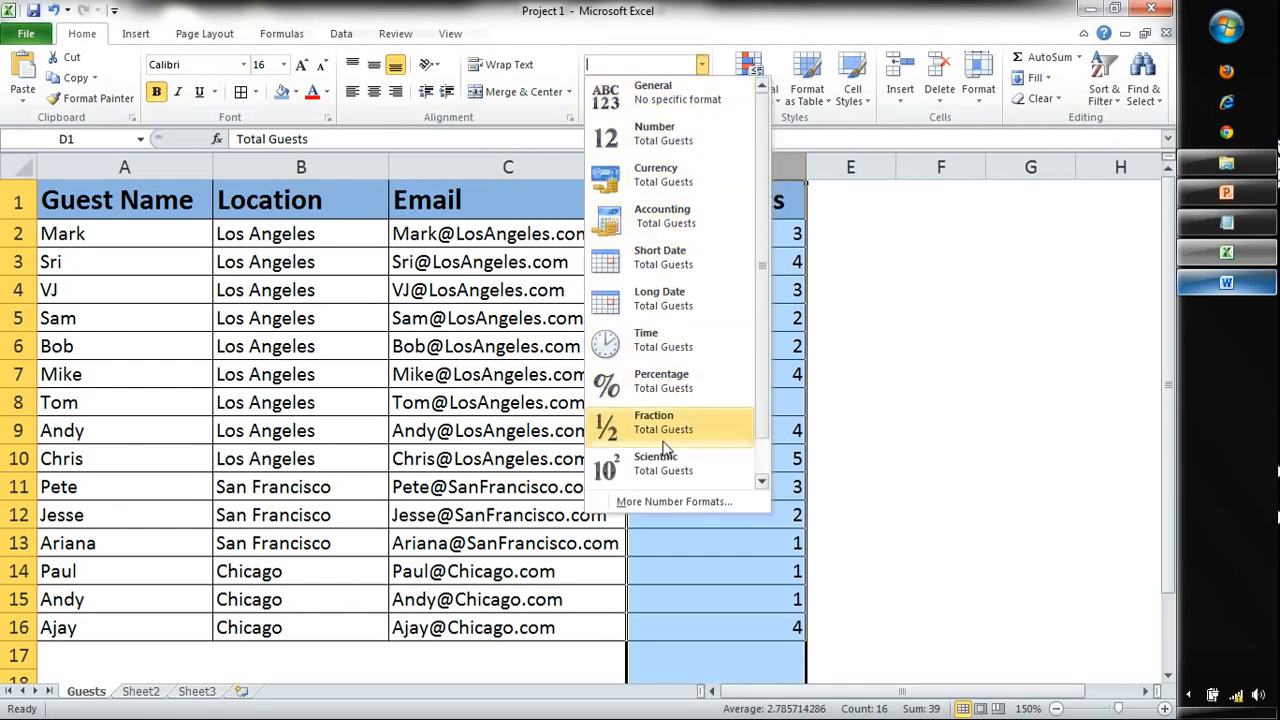
{"action": "scroll", "coordinate": [762, 416], "scroll_direction": "down", "scroll_amount": 1}
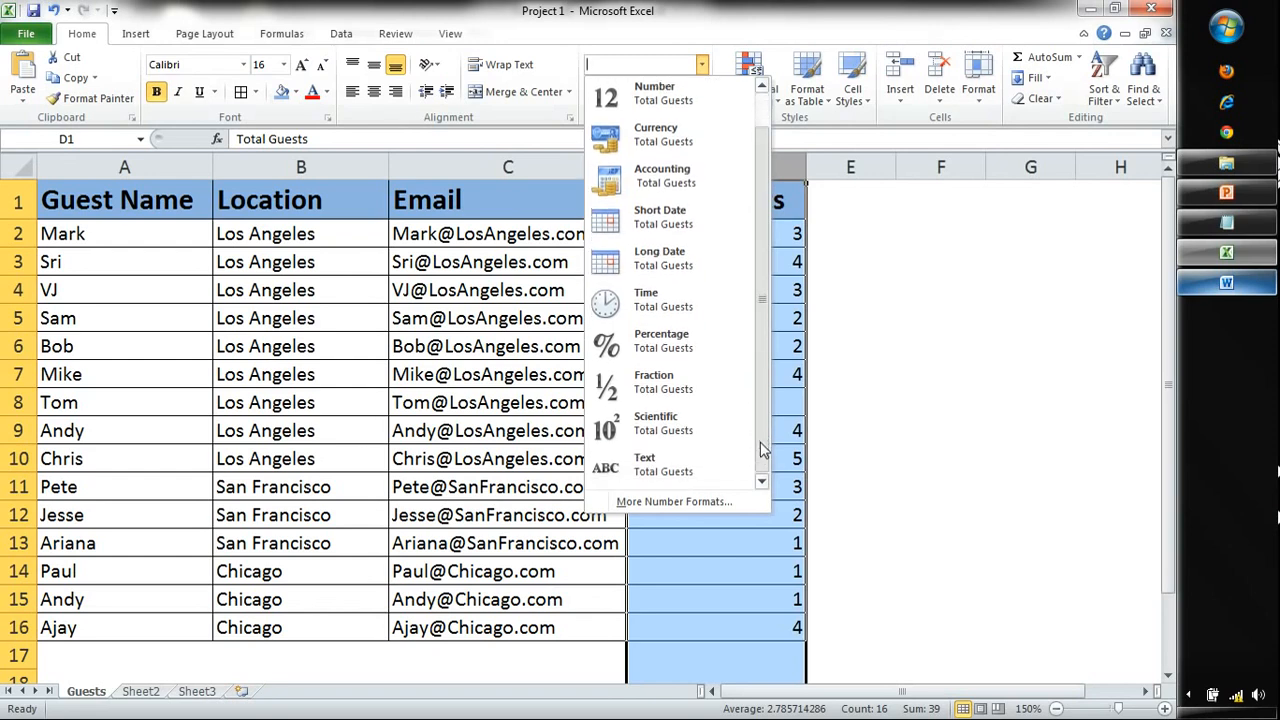
{"action": "left_click", "coordinate": [688, 470]}
{"action": "left_click", "coordinate": [686, 374]}
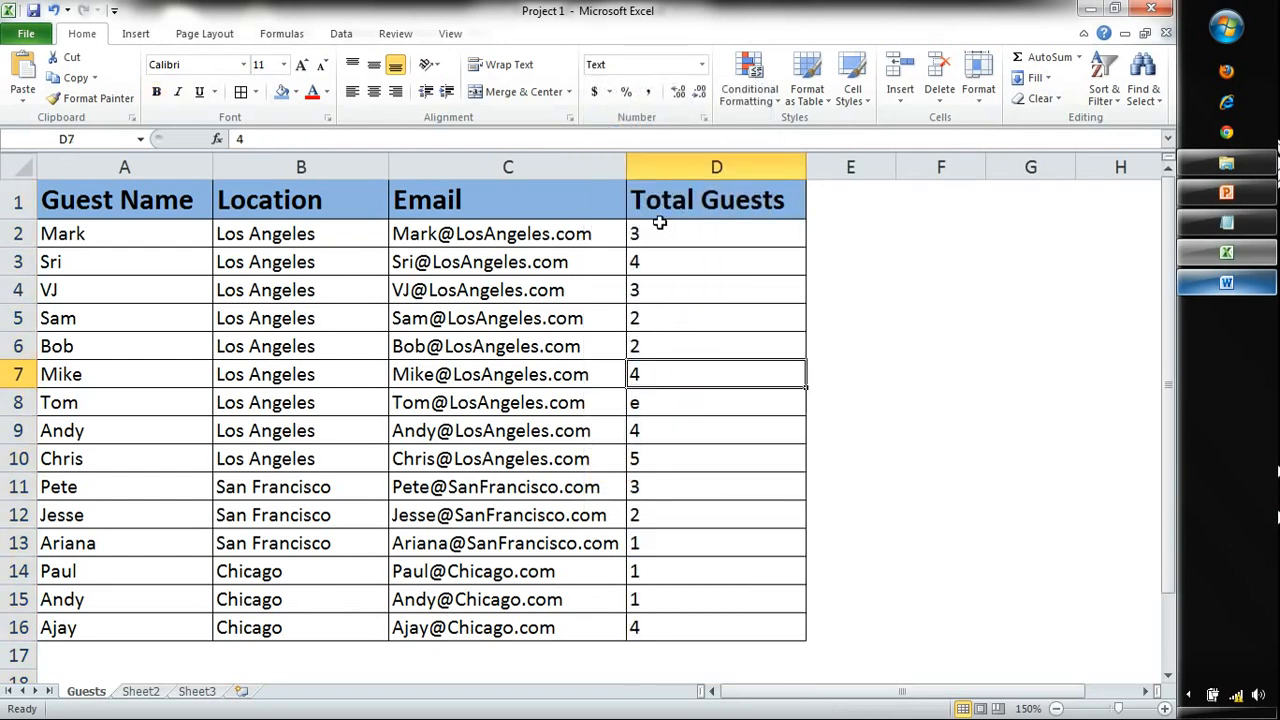
Step: Format the entire Total Guests column as Number with no decimal places
{"action": "left_click", "coordinate": [683, 168]}
{"action": "left_click", "coordinate": [701, 64]}
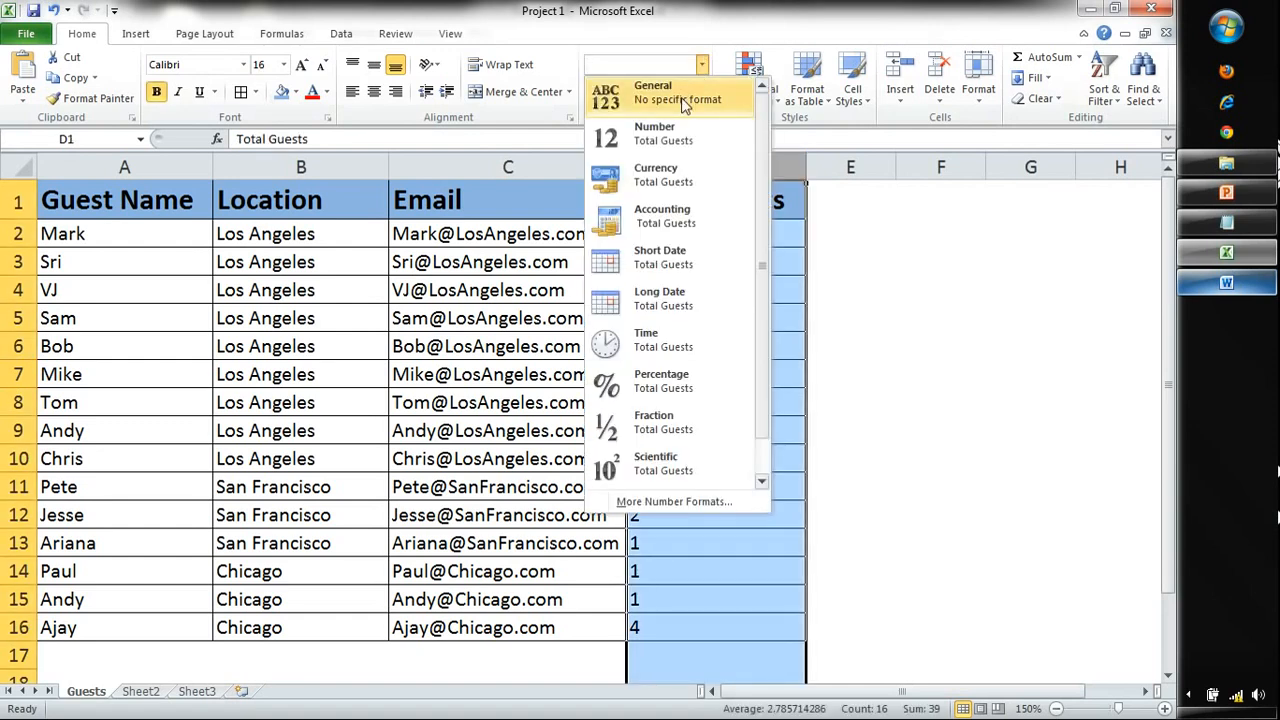
{"action": "left_click", "coordinate": [672, 134]}
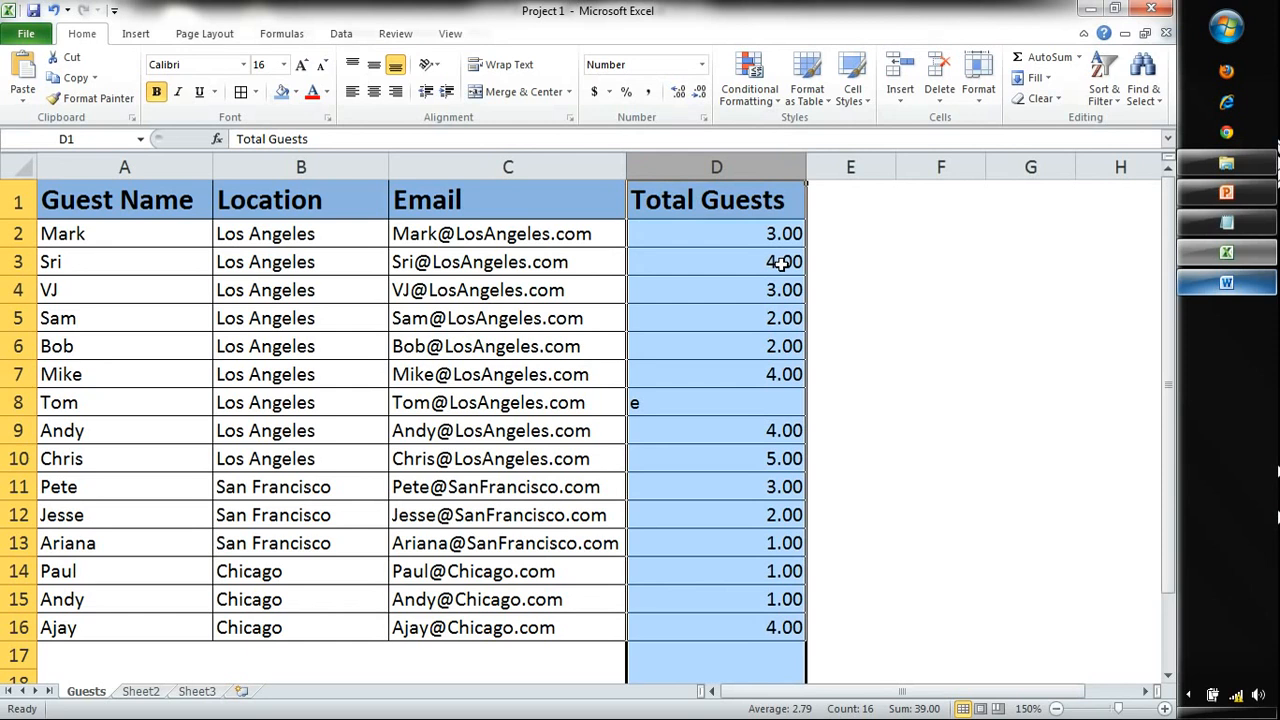
{"action": "left_click", "coordinate": [699, 94]}
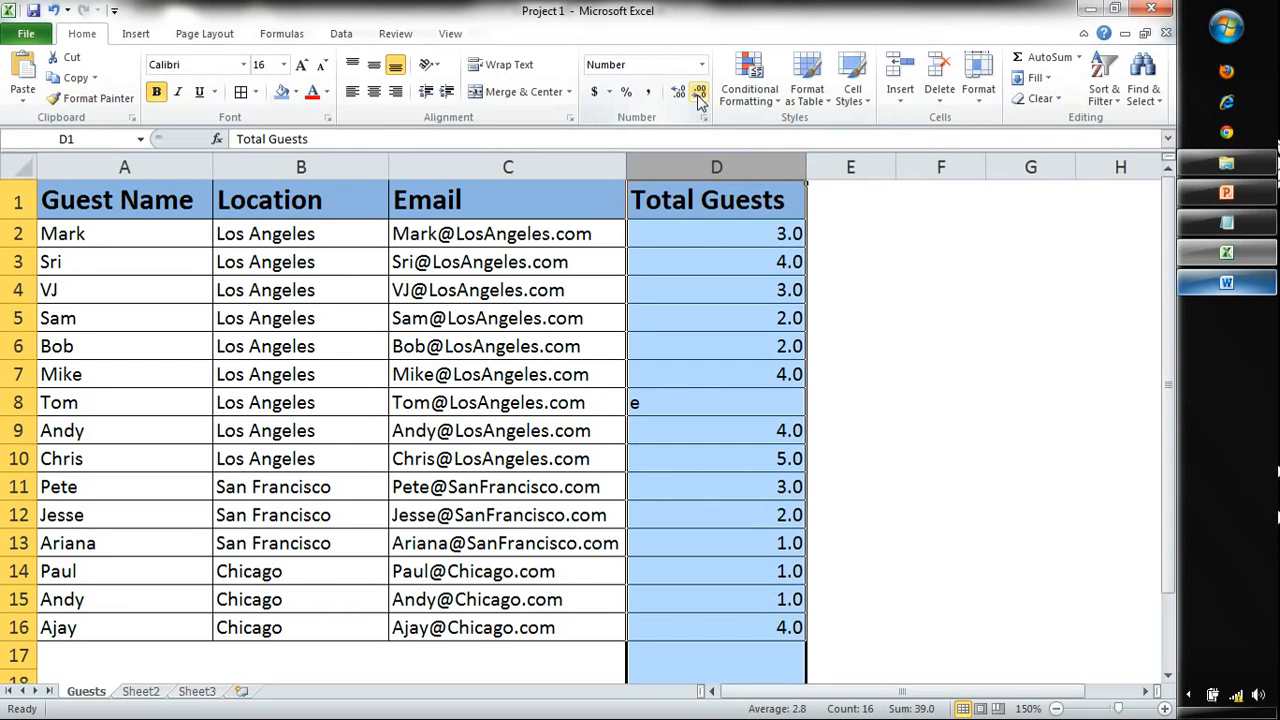
{"action": "left_click", "coordinate": [699, 94]}
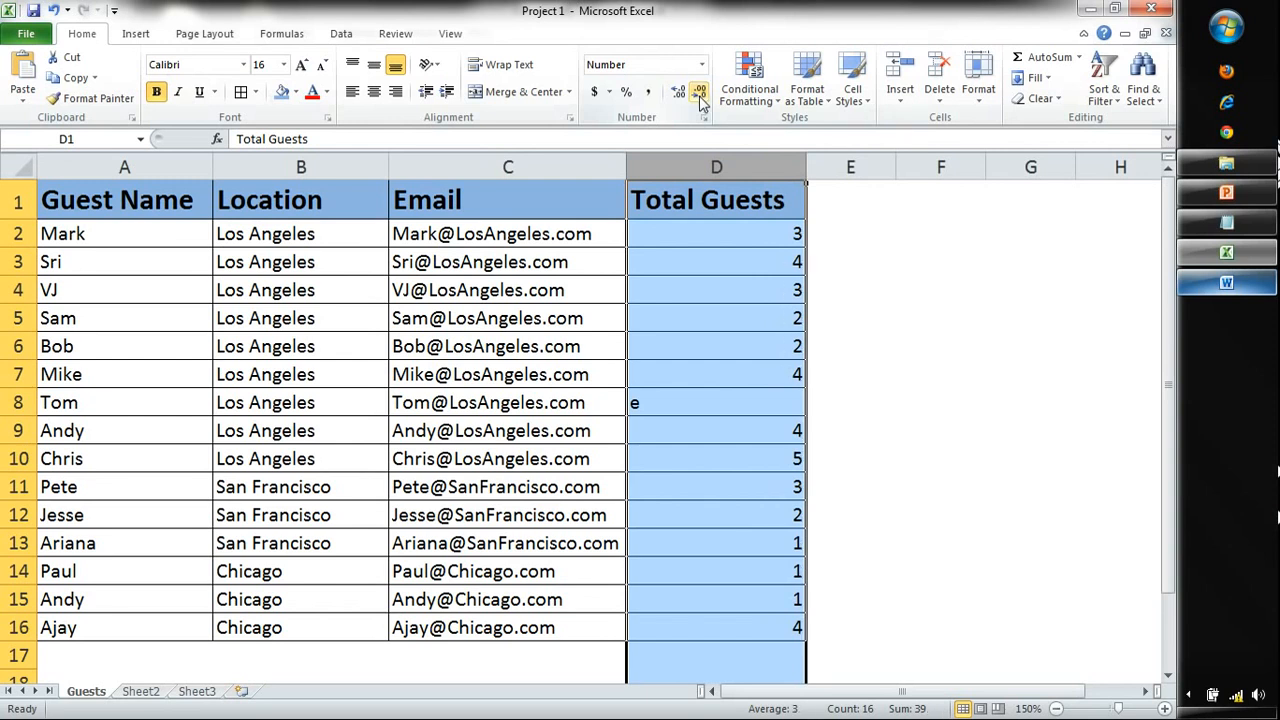
{"action": "left_click", "coordinate": [705, 255]}
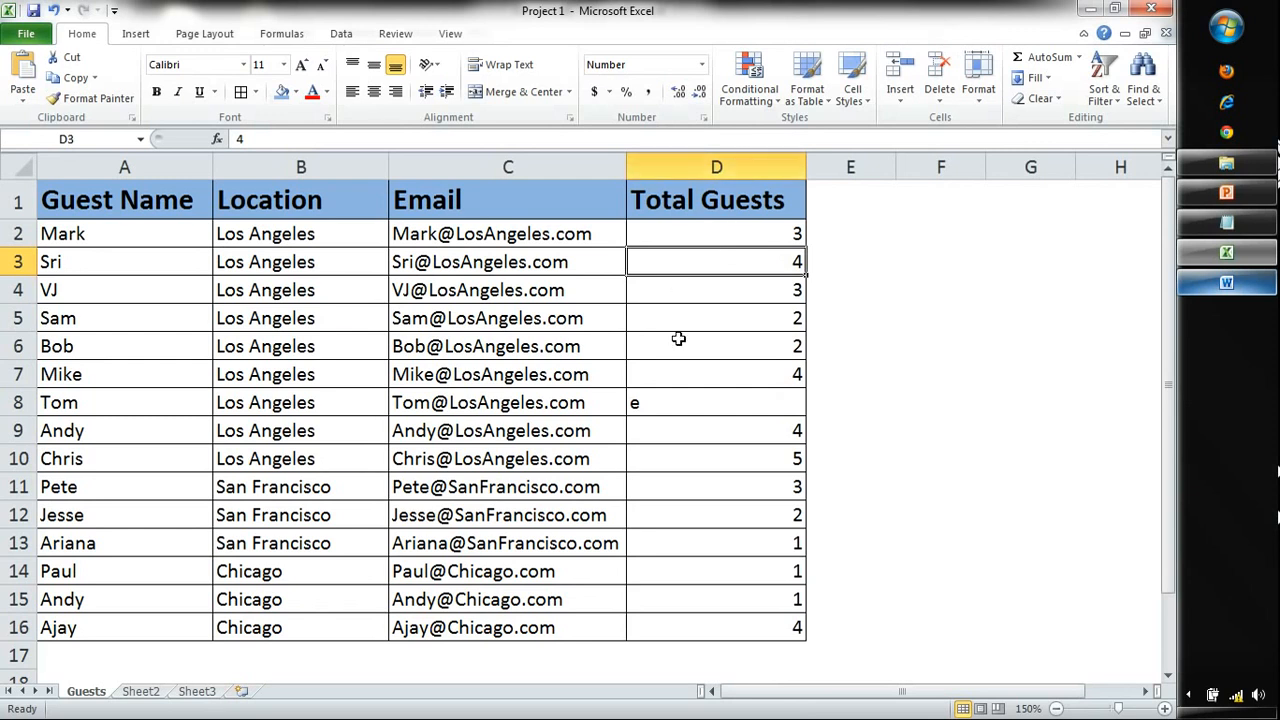
Step: Replace the entry in Total Guests cell D8 with 3 and cancel the stray backslash entry in D9
{"action": "left_click", "coordinate": [753, 366]}
{"action": "key", "text": "Up"}
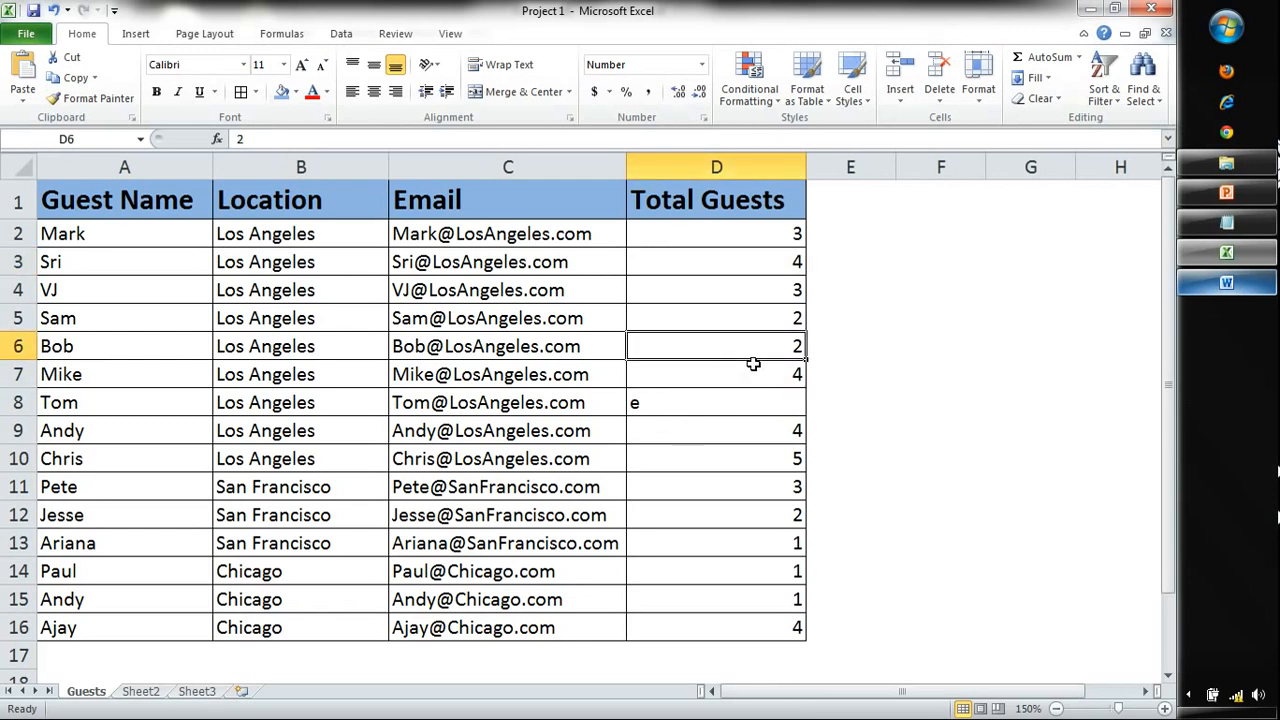
{"action": "key", "text": "Down"}
{"action": "key", "text": "Down"}
{"action": "type", "text": "3"}
{"action": "key", "text": "Return"}
{"action": "type", "text": "\\"}
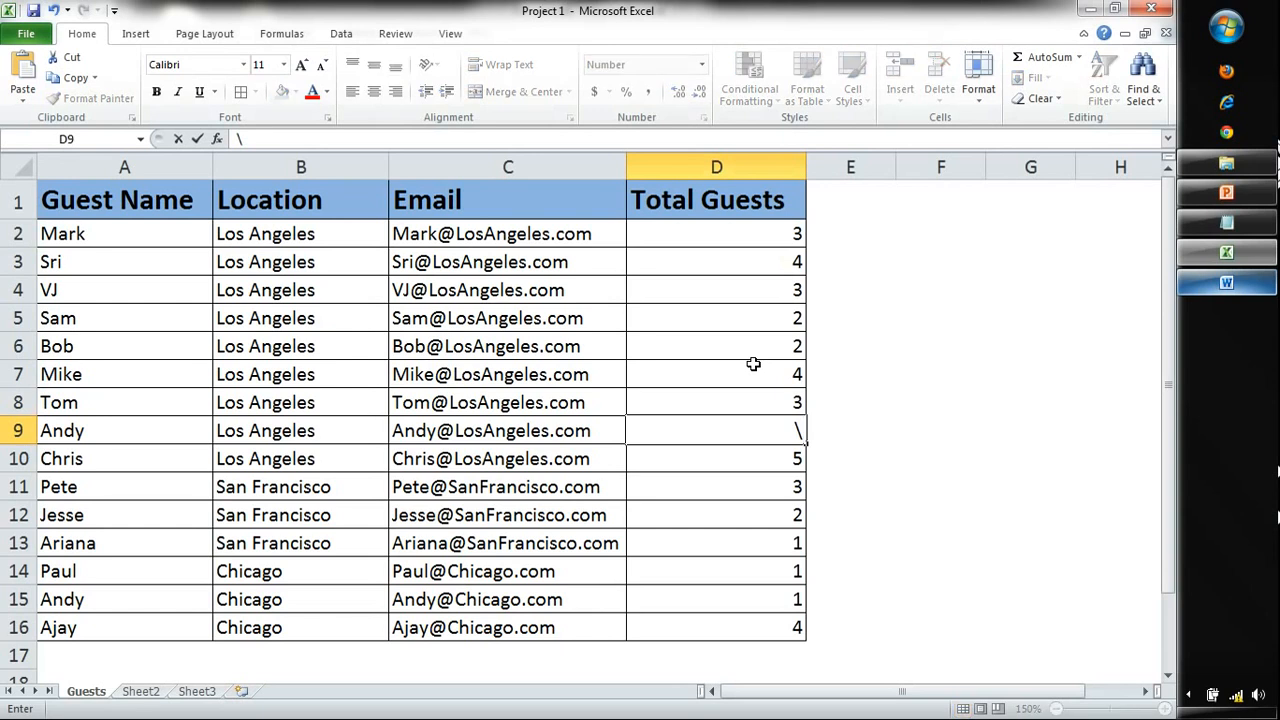
{"action": "key", "text": "Escape"}
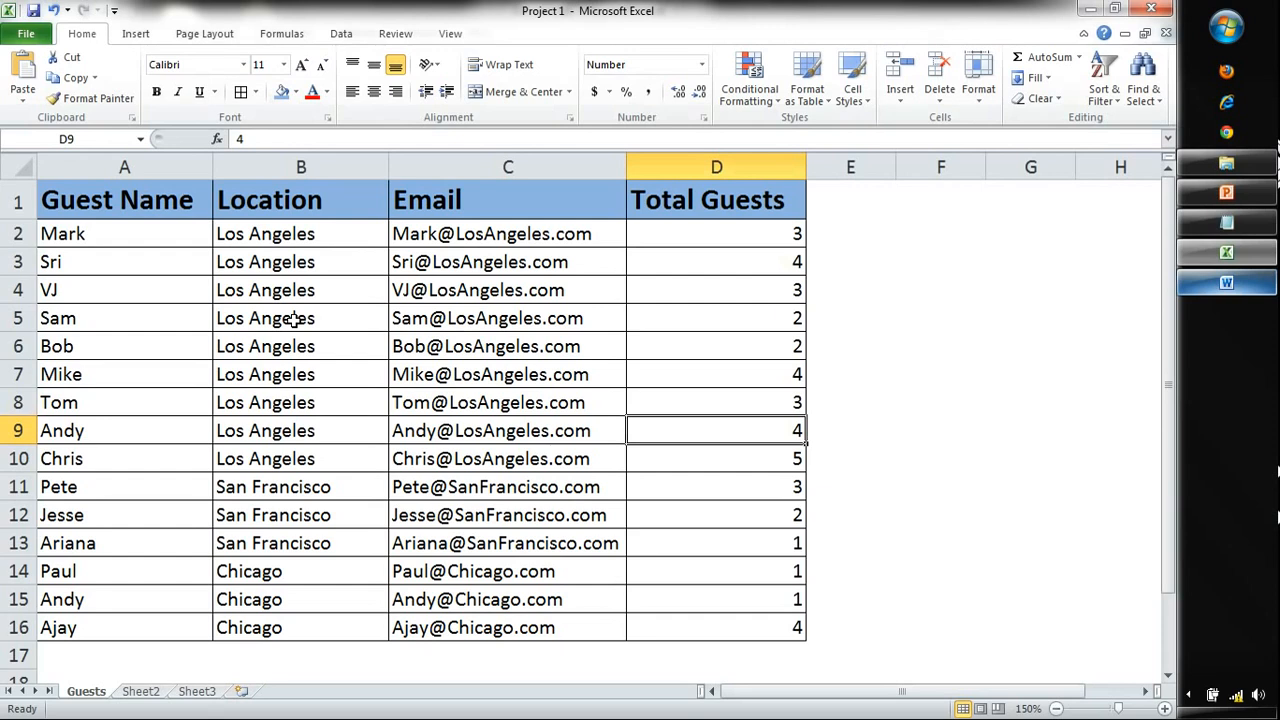
Step: Switch to the PowerPoint presentation and review the agenda items on sorting records and creating filters in Excel
{"action": "left_click", "coordinate": [1227, 192]}
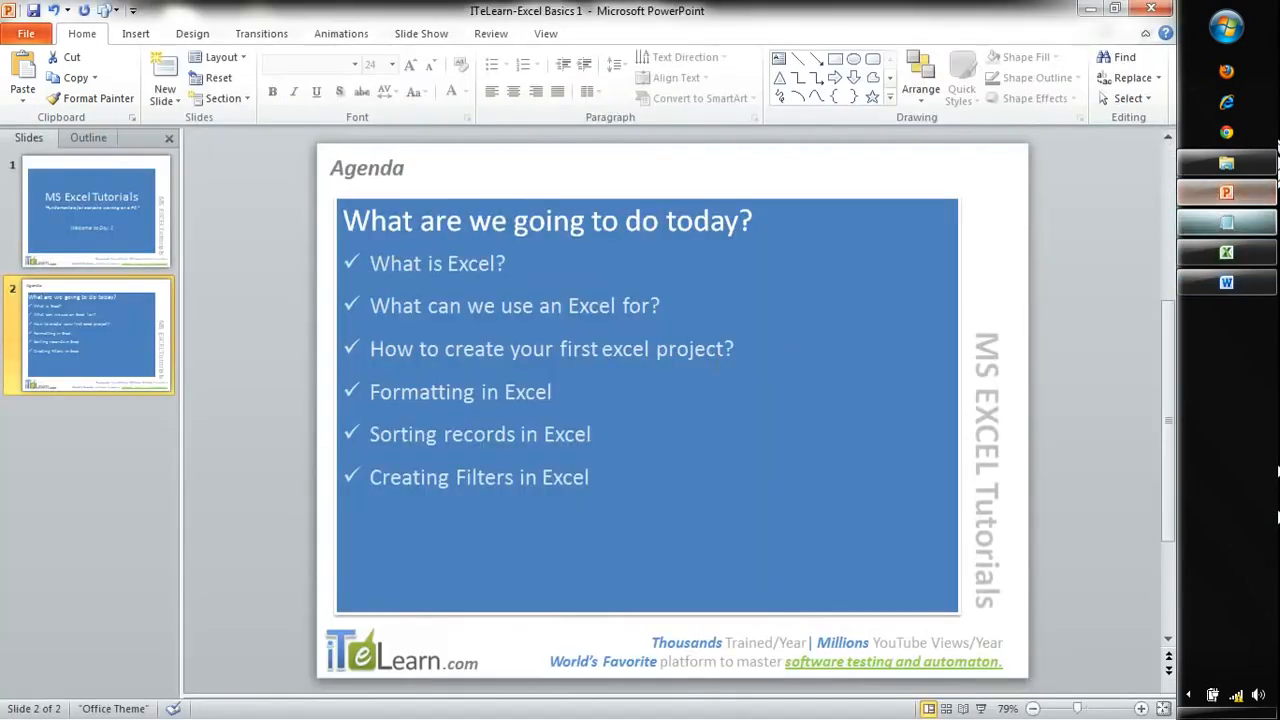
{"action": "left_click", "coordinate": [400, 434]}
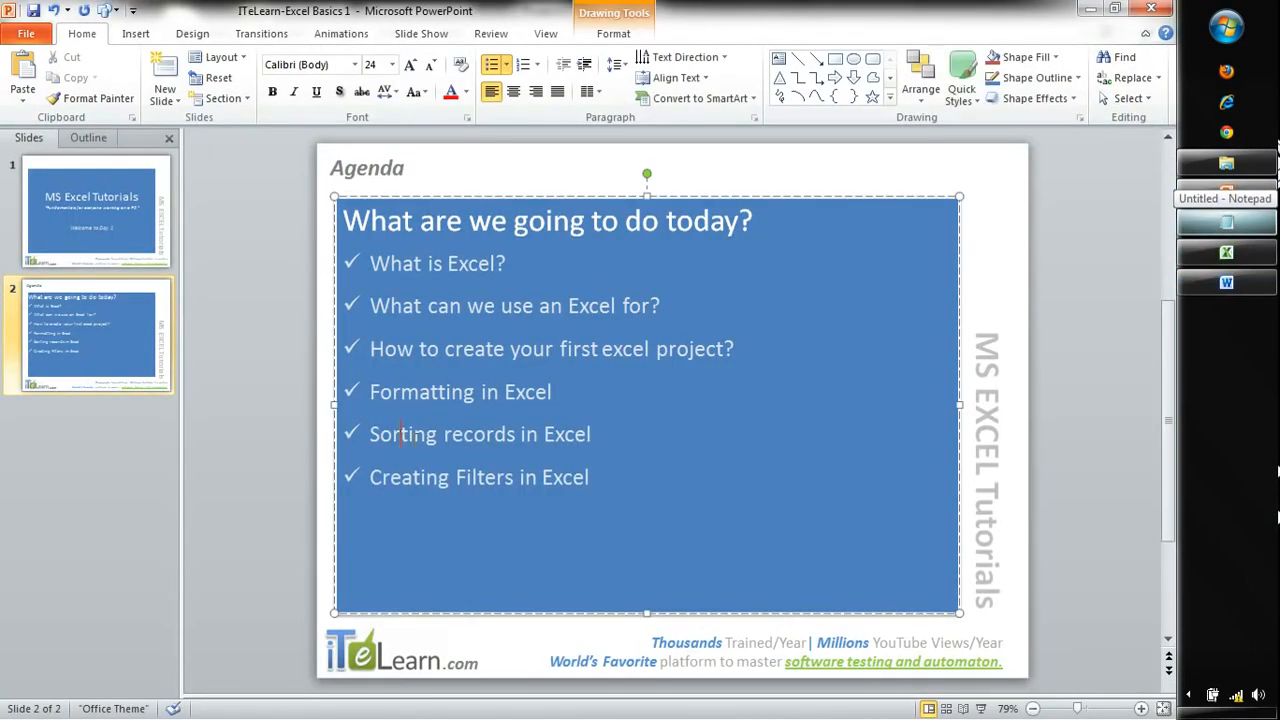
{"action": "left_click_drag", "start_coordinate": [400, 434], "coordinate": [618, 427]}
{"action": "left_click_drag", "start_coordinate": [414, 470], "coordinate": [595, 477]}
{"action": "left_click", "coordinate": [595, 477]}
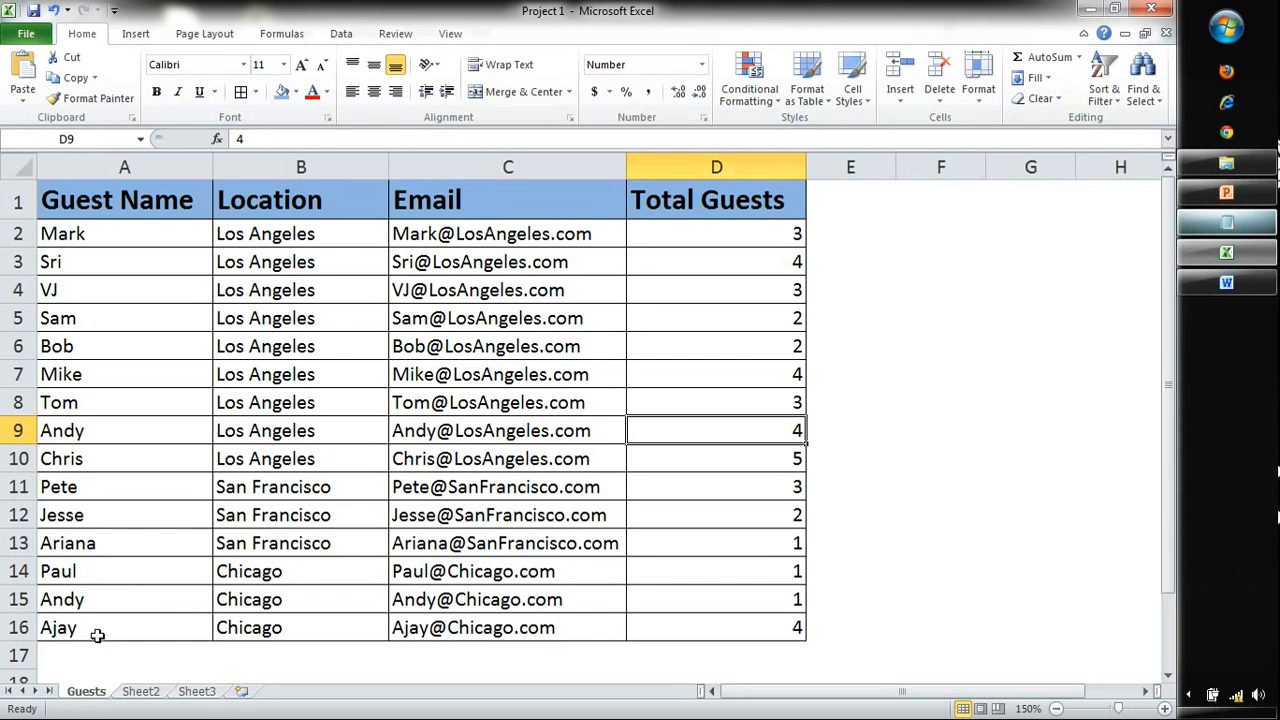
Step: In the Excel Guests sheet, sort the guest records by Guest Name from A to Z
{"action": "left_click", "coordinate": [124, 200]}
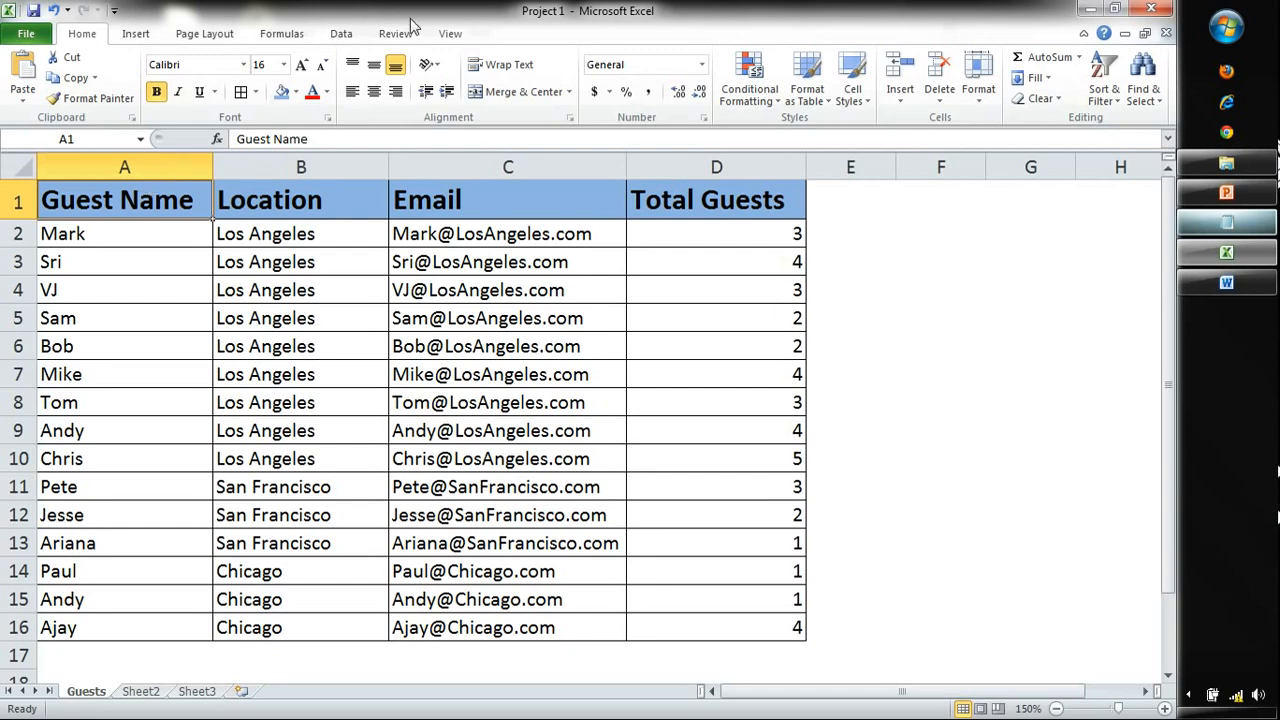
{"action": "left_click", "coordinate": [450, 34]}
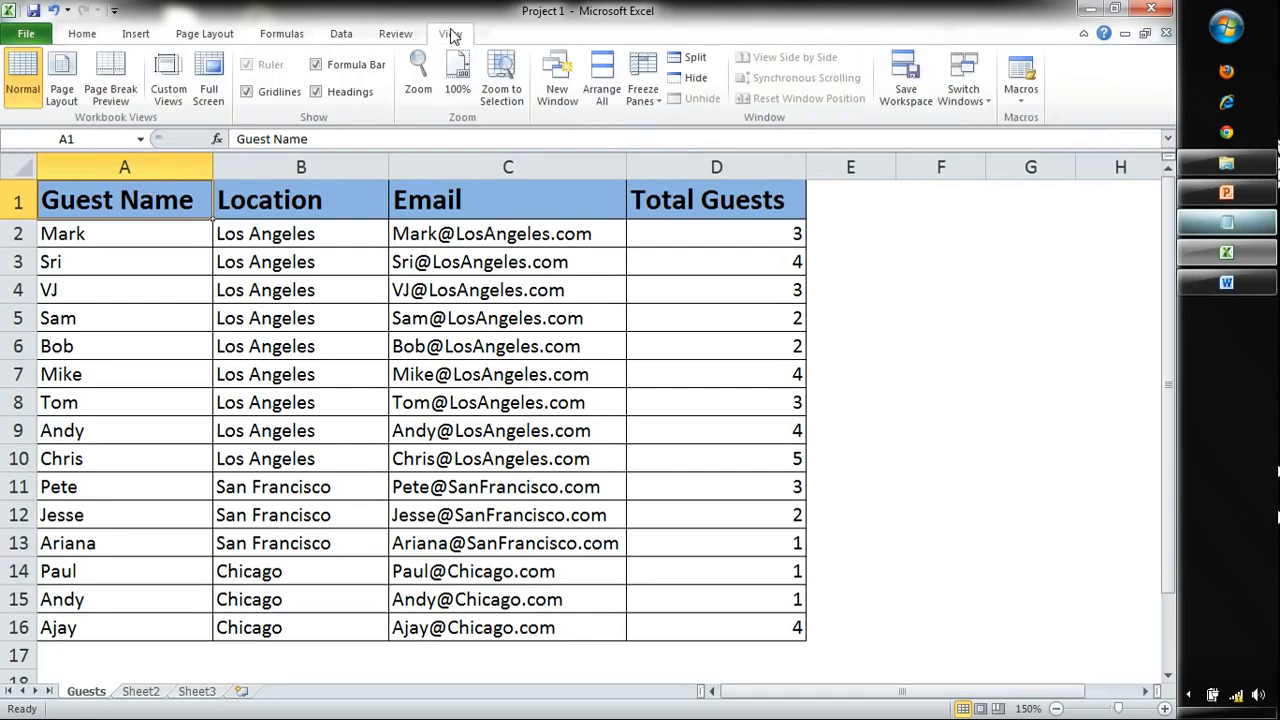
{"action": "left_click", "coordinate": [390, 34]}
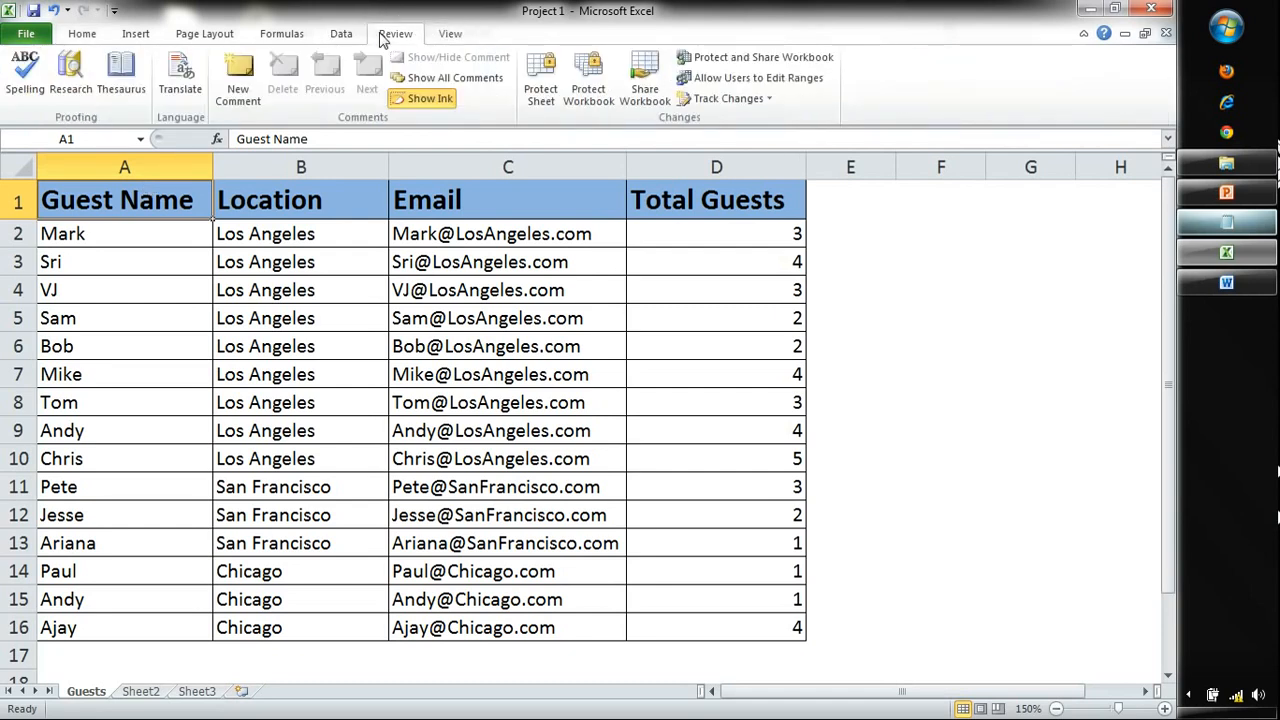
{"action": "left_click", "coordinate": [282, 34]}
{"action": "left_click", "coordinate": [338, 33]}
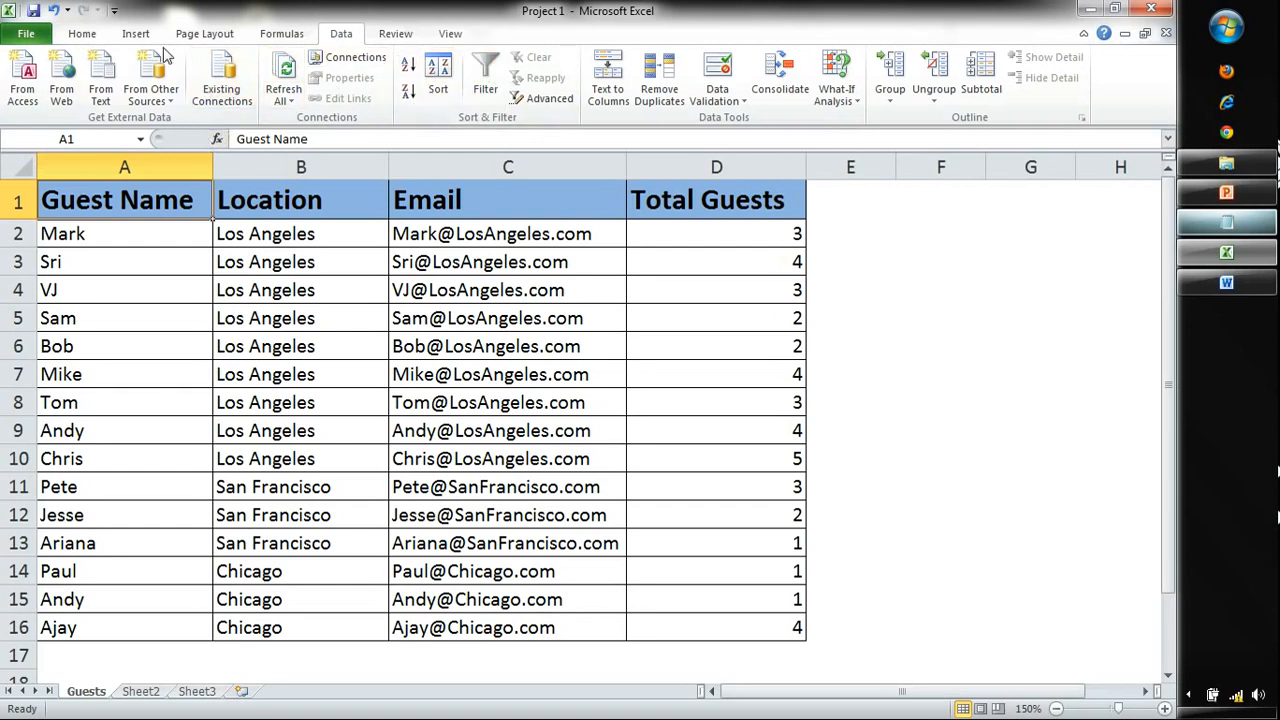
{"action": "left_click", "coordinate": [84, 36]}
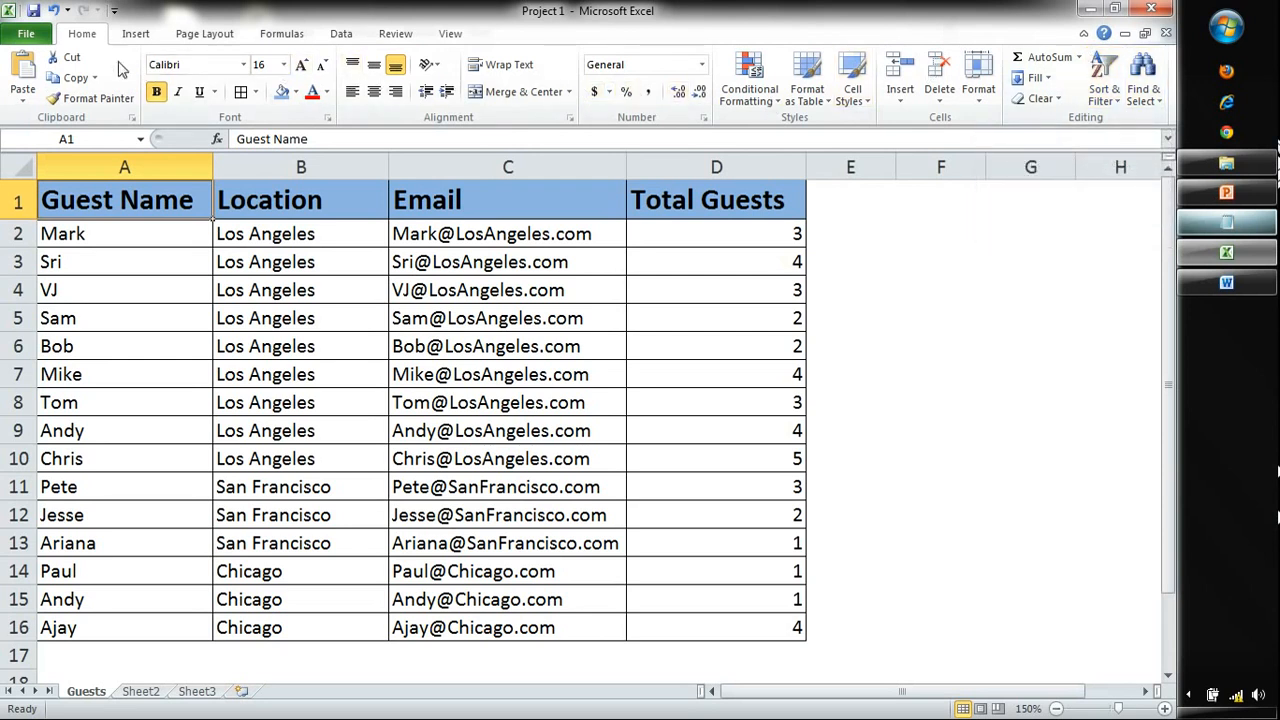
{"action": "left_click", "coordinate": [341, 35]}
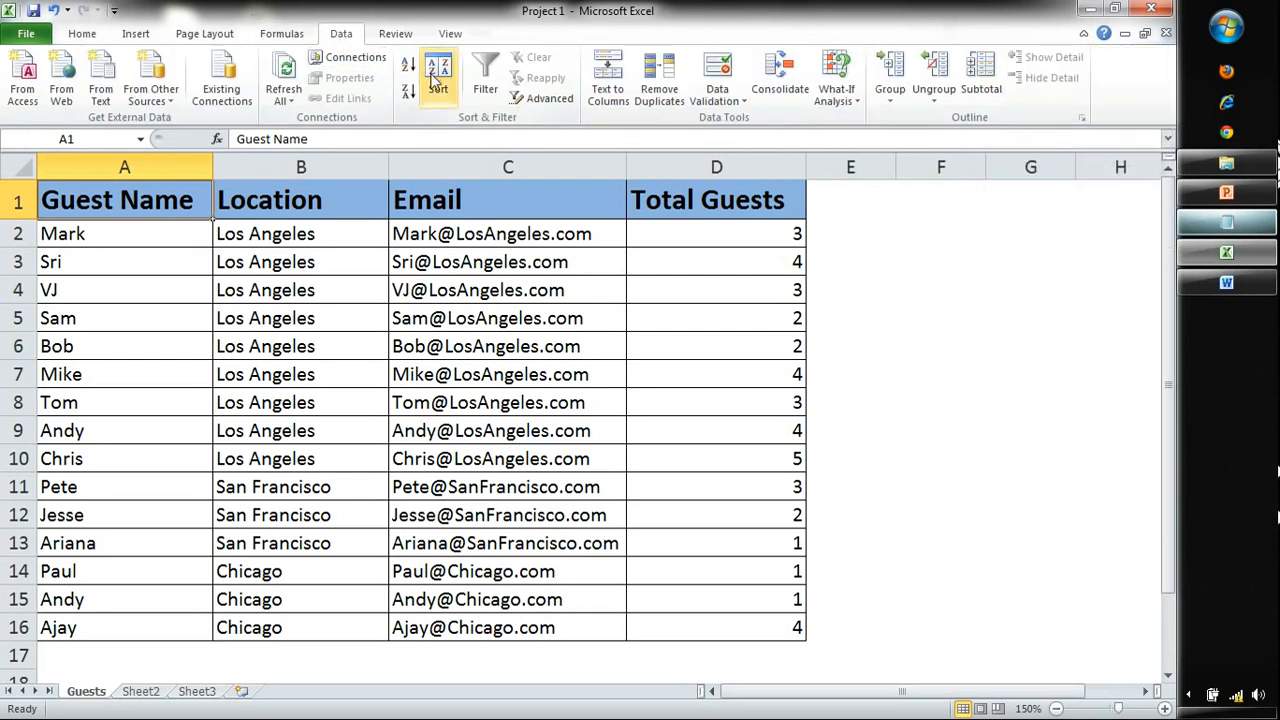
{"action": "left_click", "coordinate": [98, 40]}
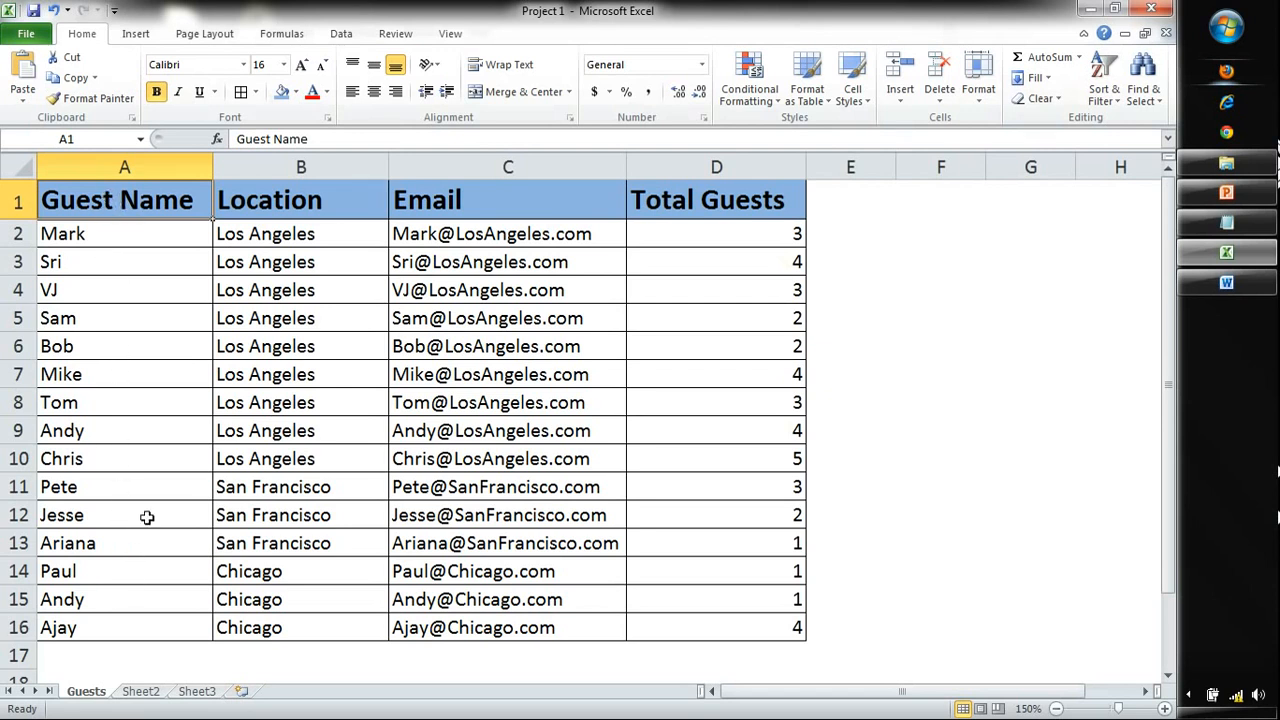
{"action": "left_click", "coordinate": [1106, 98]}
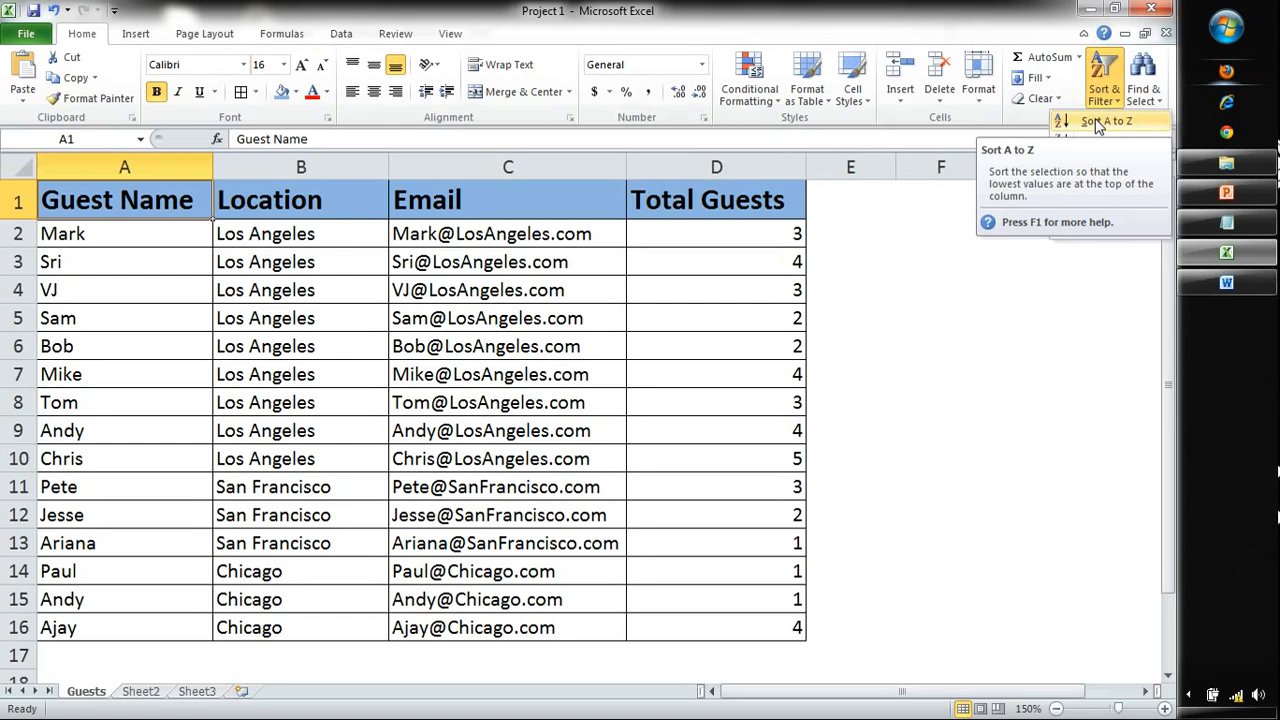
{"action": "left_click", "coordinate": [1095, 120]}
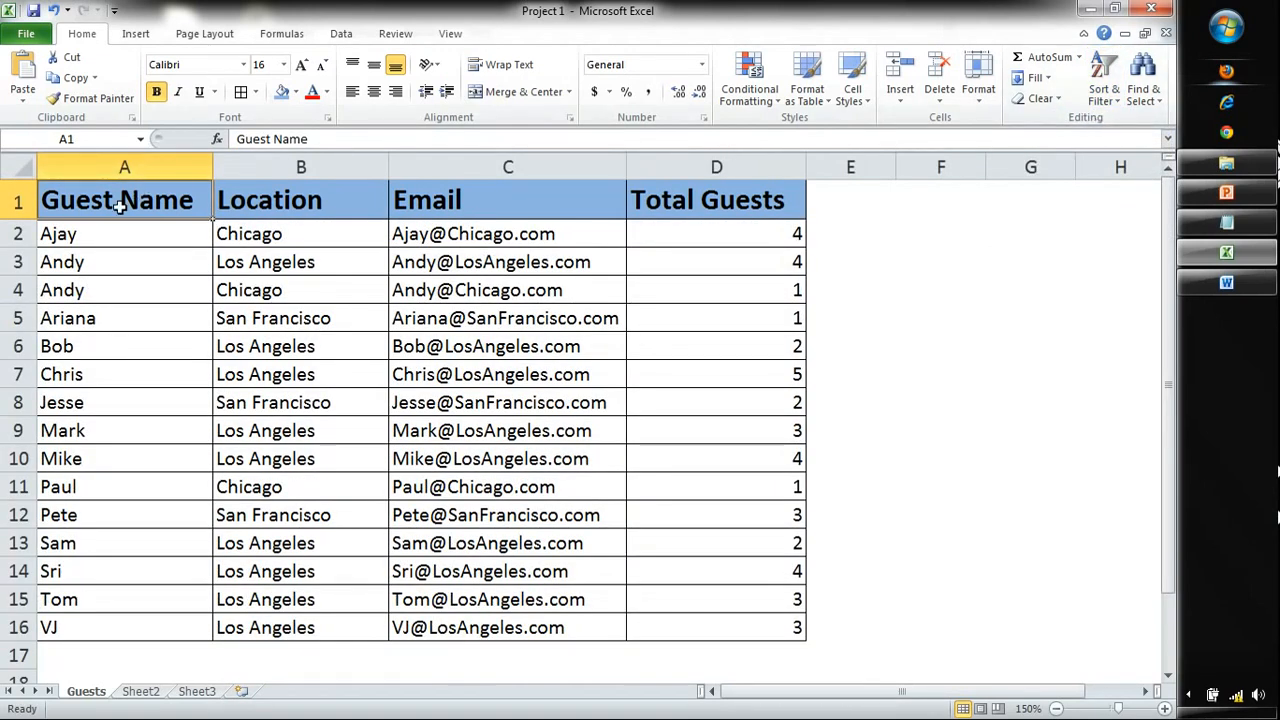
Step: Examine the sorted table's header row and the entries under Location, Email and Total Guests
{"action": "left_click_drag", "start_coordinate": [118, 203], "coordinate": [749, 193]}
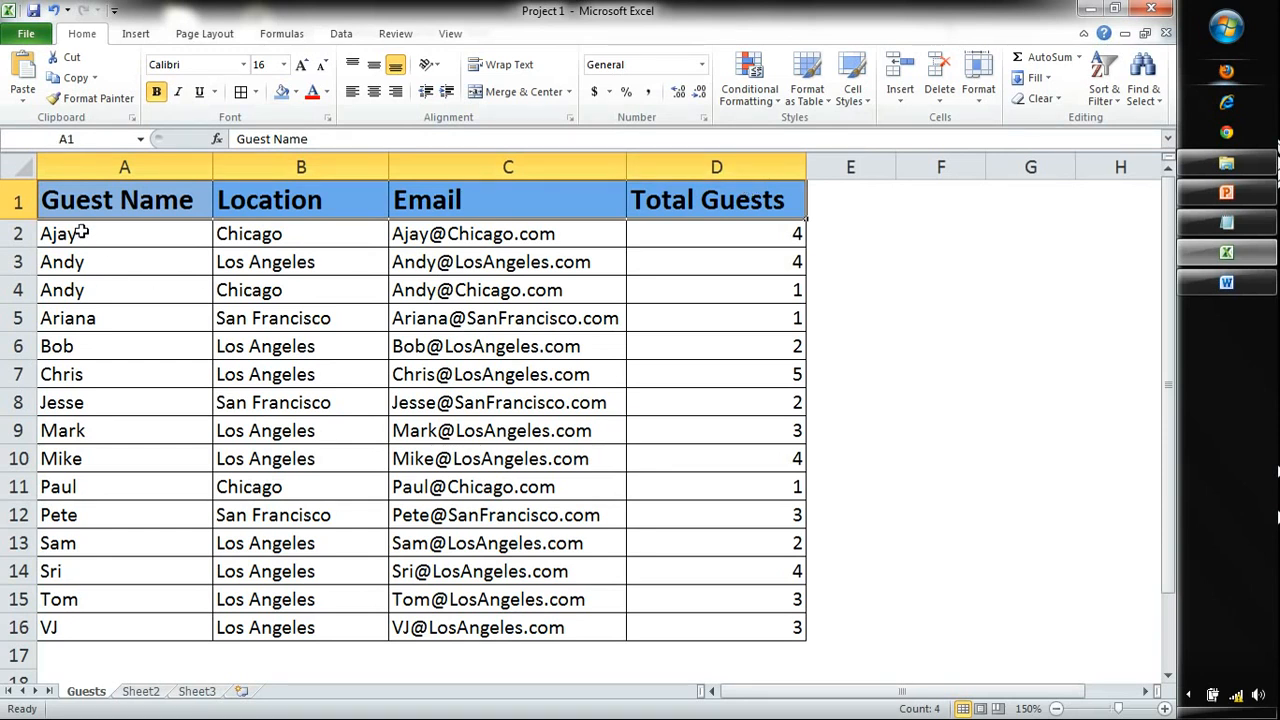
{"action": "left_click_drag", "start_coordinate": [80, 232], "coordinate": [133, 160]}
{"action": "left_click", "coordinate": [331, 160]}
{"action": "left_click", "coordinate": [457, 160]}
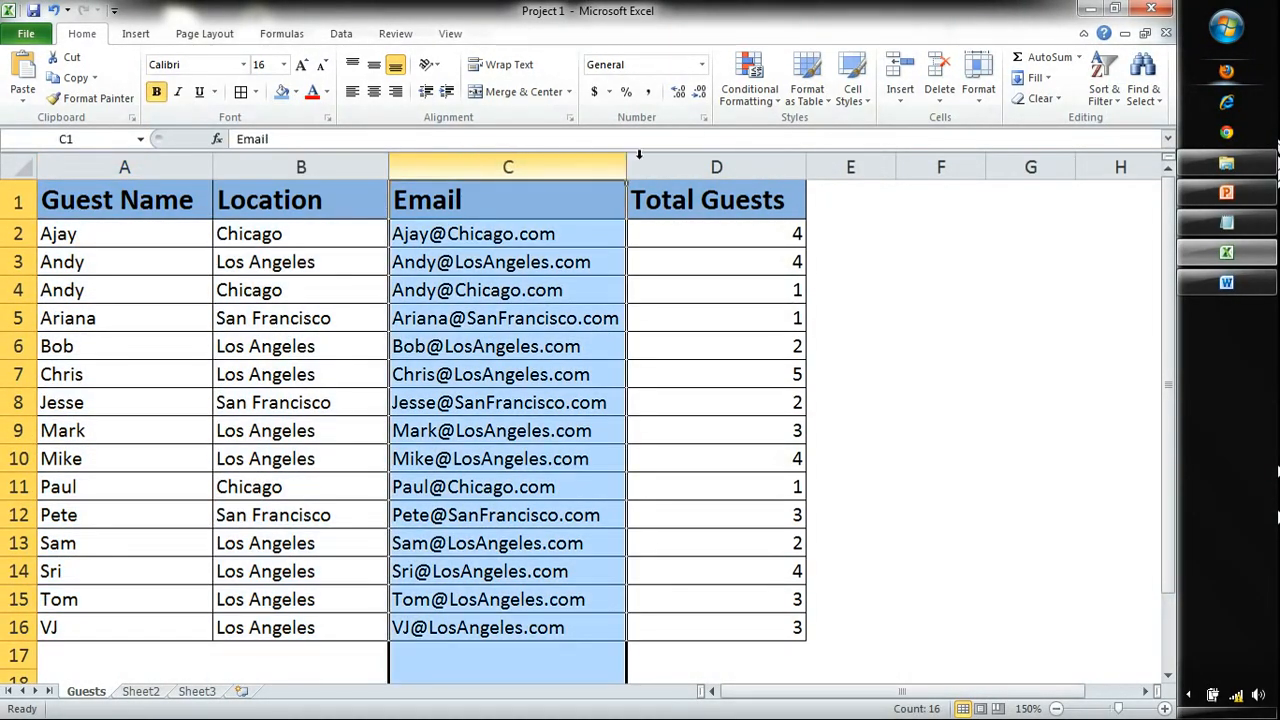
{"action": "left_click_drag", "start_coordinate": [338, 245], "coordinate": [306, 626]}
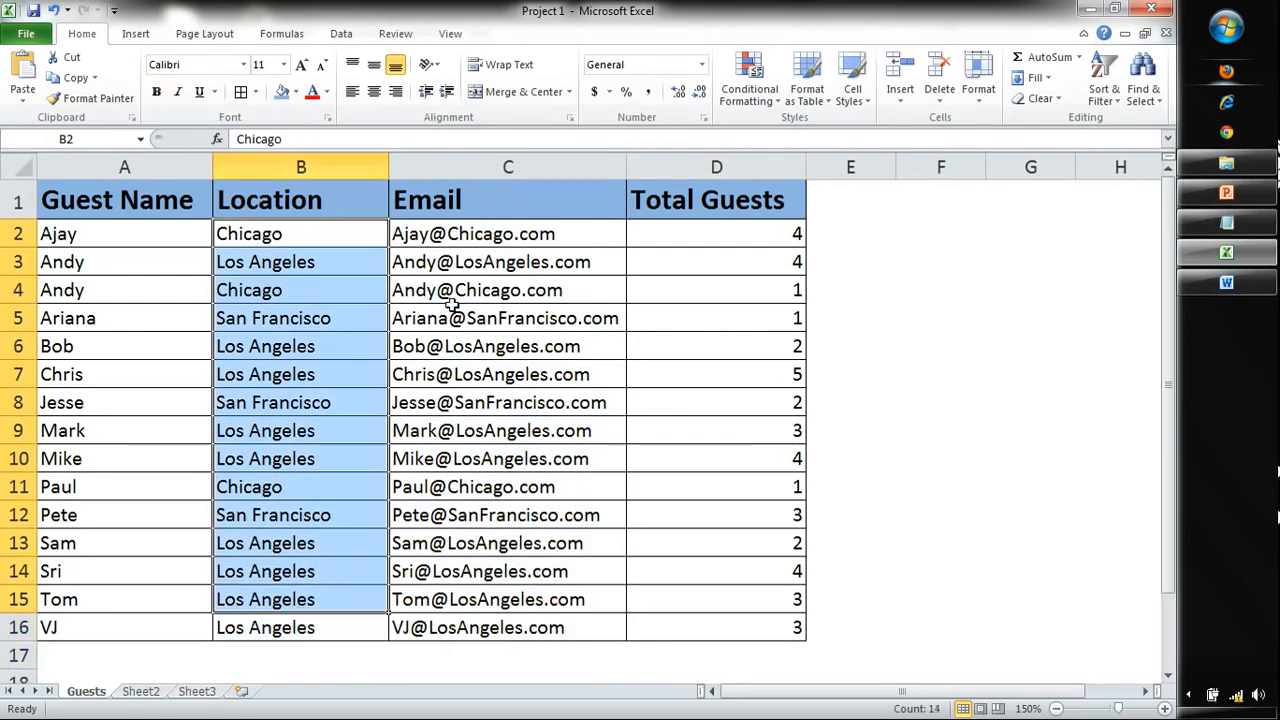
{"action": "left_click", "coordinate": [473, 237]}
{"action": "left_click_drag", "start_coordinate": [473, 237], "coordinate": [486, 628]}
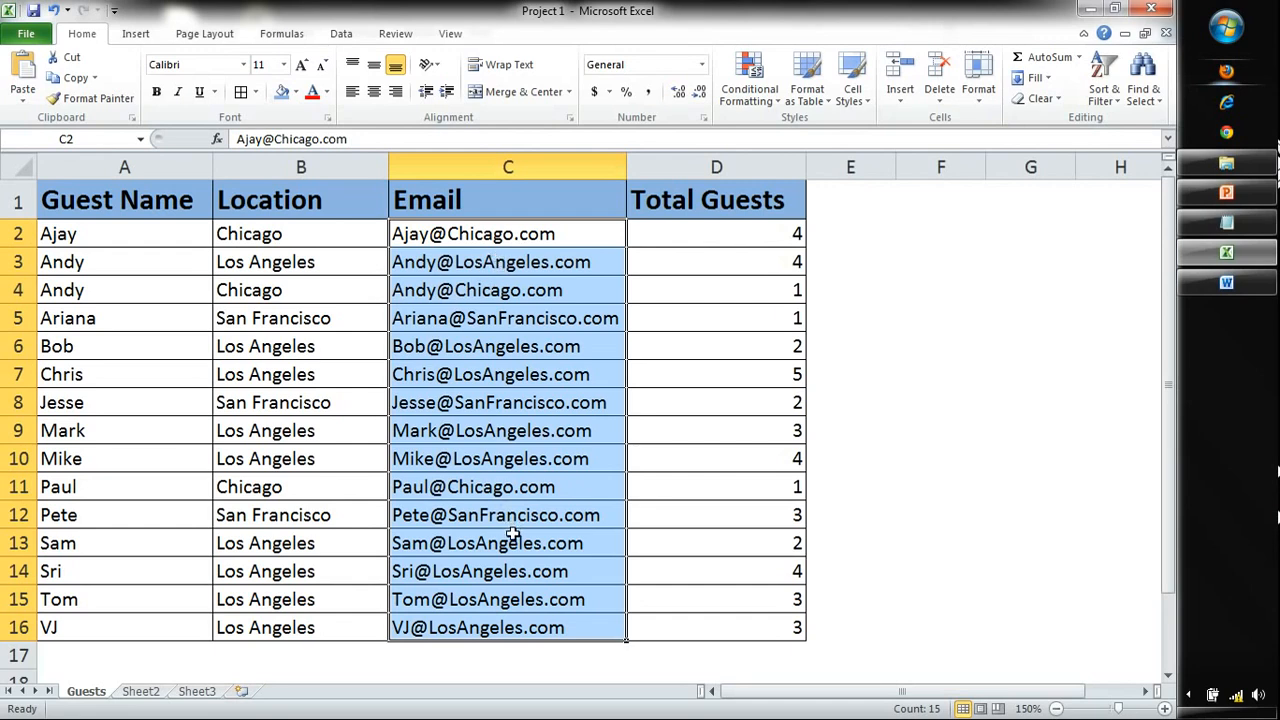
{"action": "left_click_drag", "start_coordinate": [796, 632], "coordinate": [788, 234]}
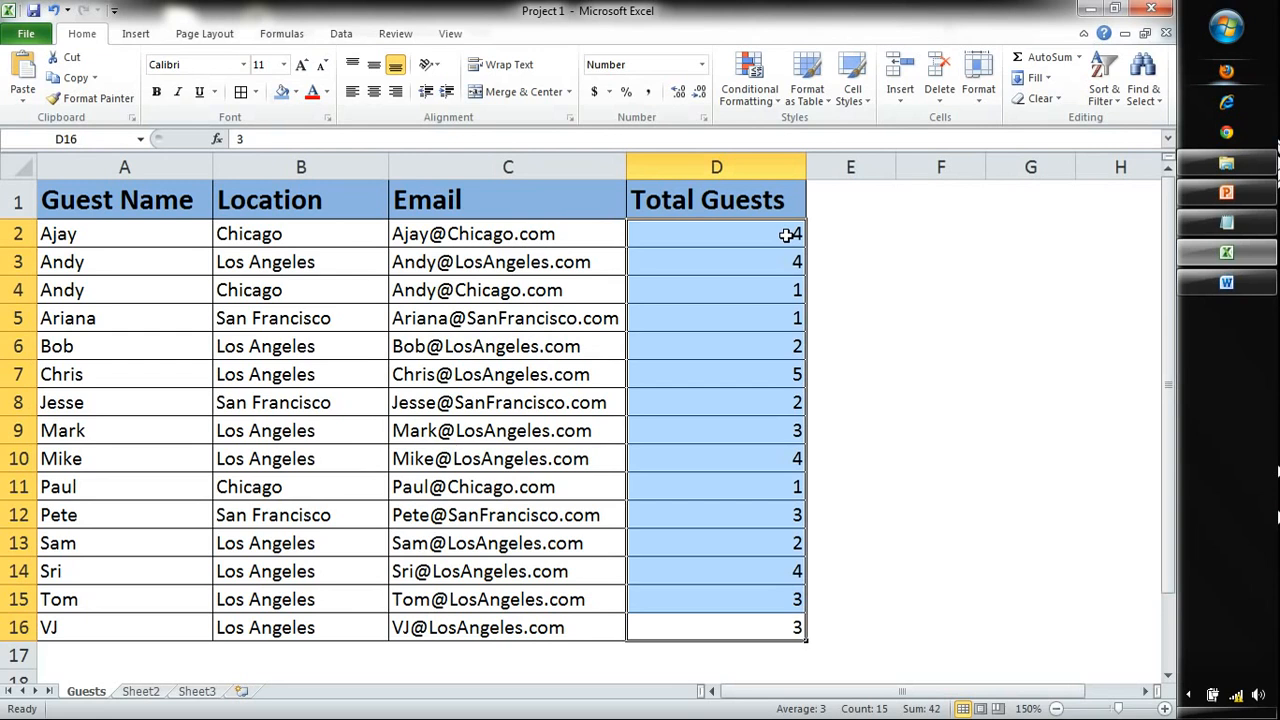
Step: Custom sort the guest records by Guest Name A to Z, then by Total Guests smallest to largest, expanding the selection to all columns
{"action": "left_click", "coordinate": [100, 199]}
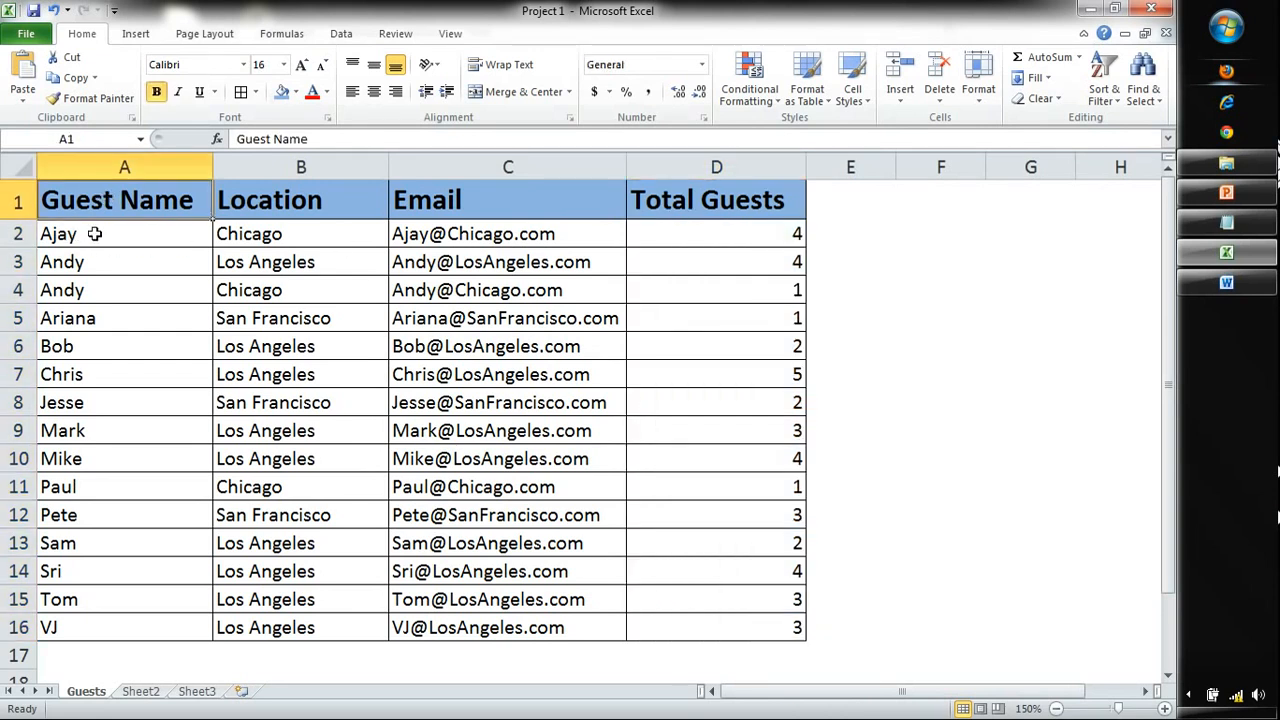
{"action": "left_click_drag", "start_coordinate": [100, 228], "coordinate": [100, 634]}
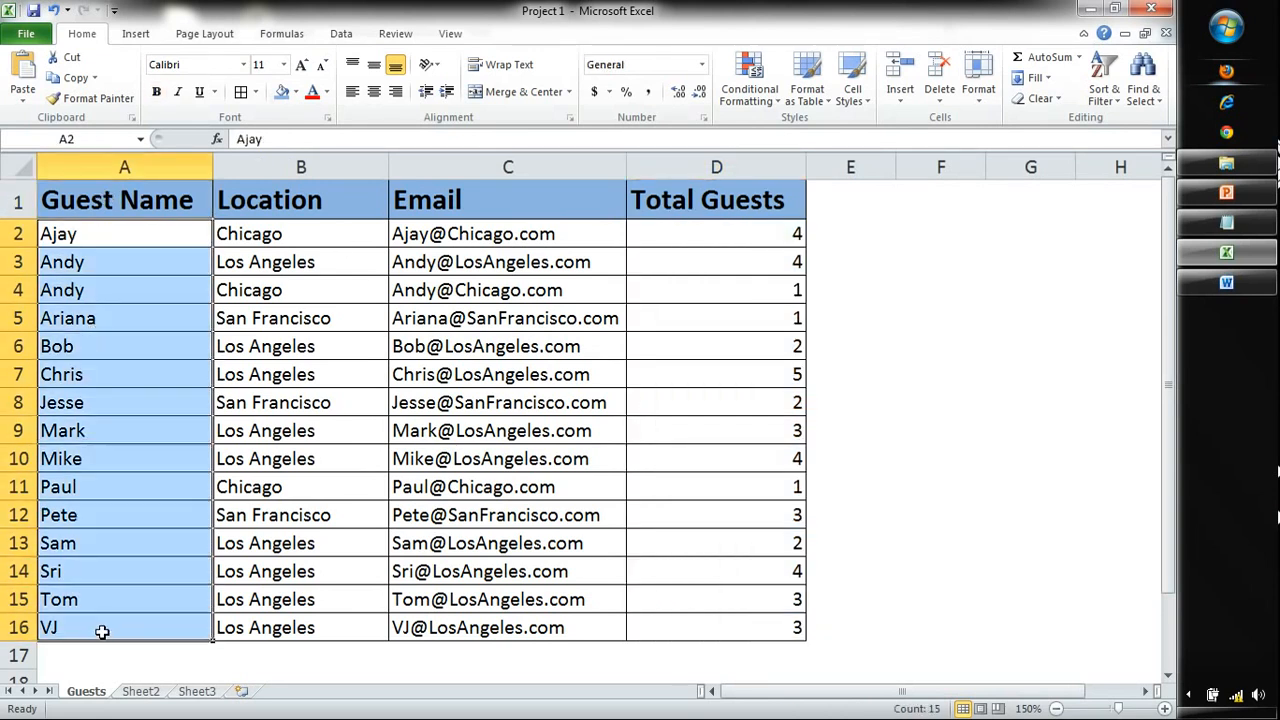
{"action": "left_click", "coordinate": [1103, 80]}
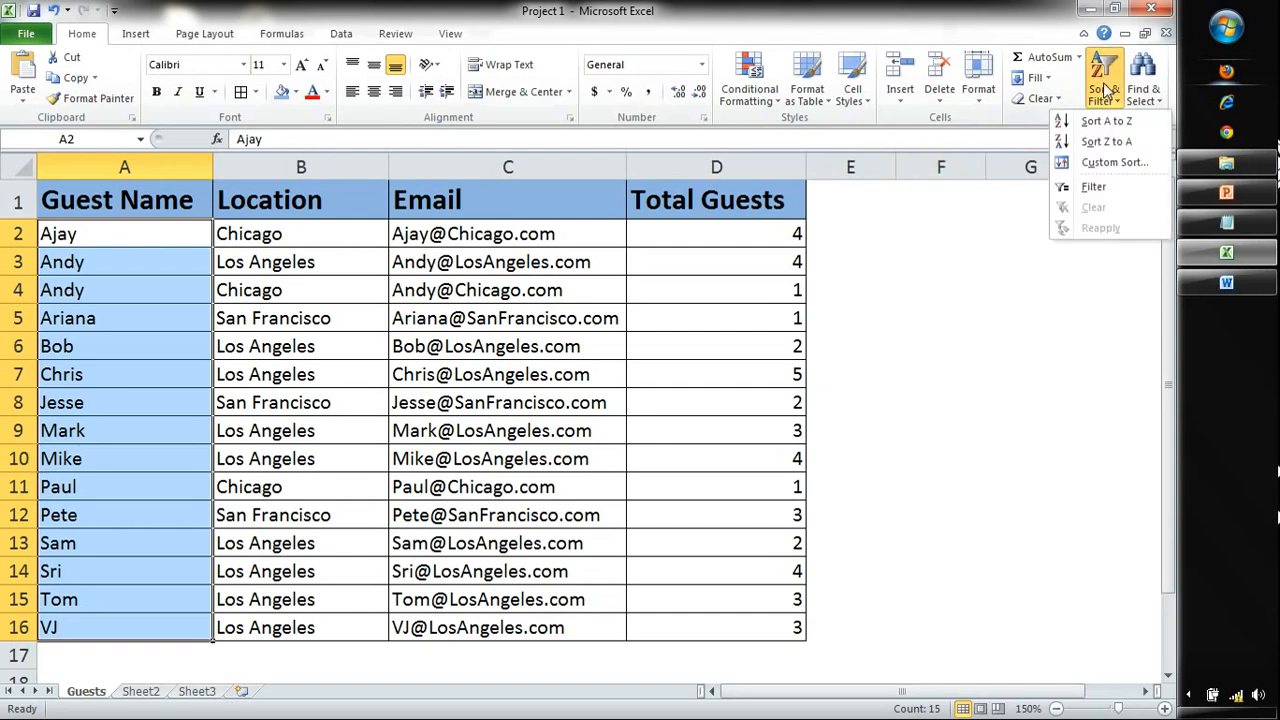
{"action": "left_click", "coordinate": [1104, 164]}
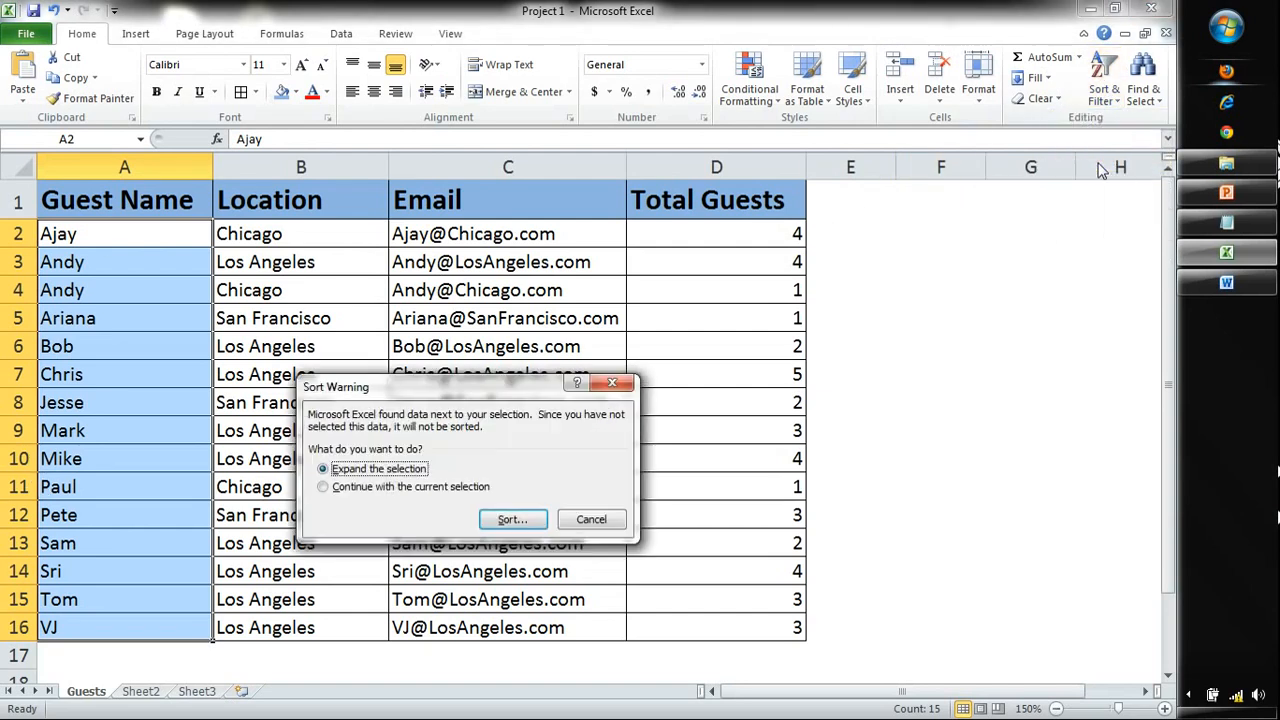
{"action": "left_click", "coordinate": [505, 522]}
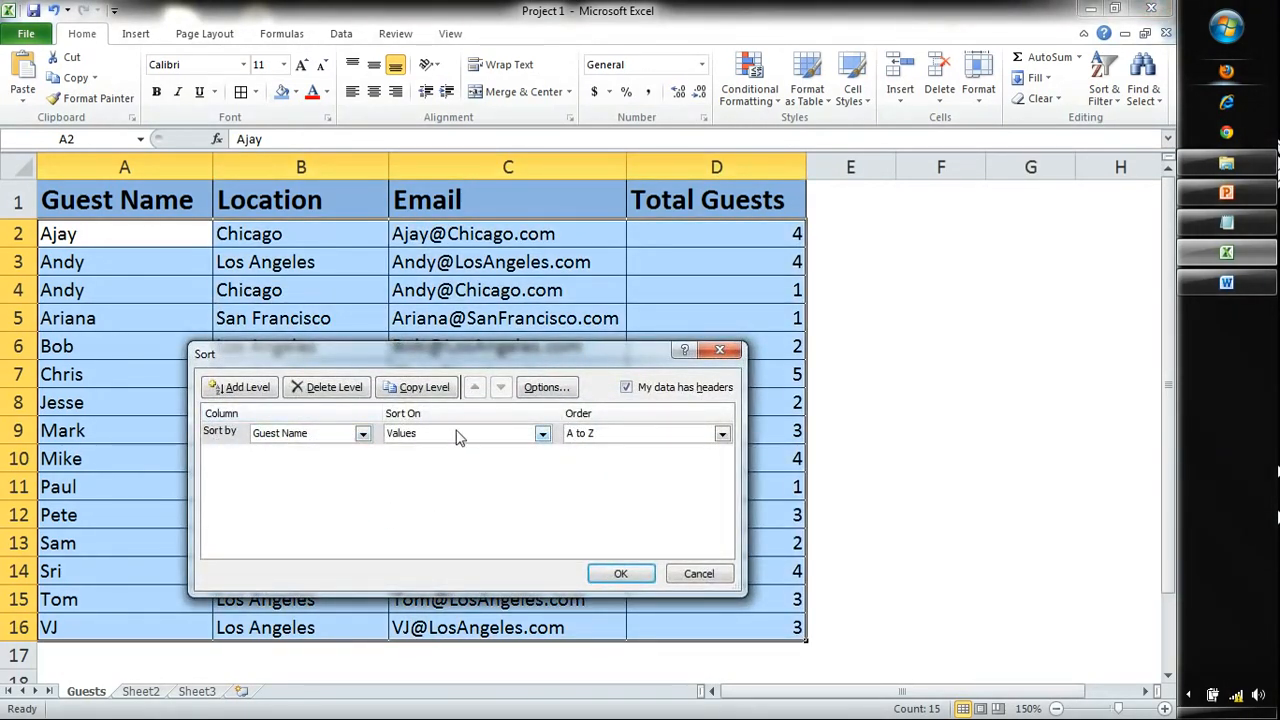
{"action": "left_click", "coordinate": [256, 394]}
{"action": "left_click", "coordinate": [363, 455]}
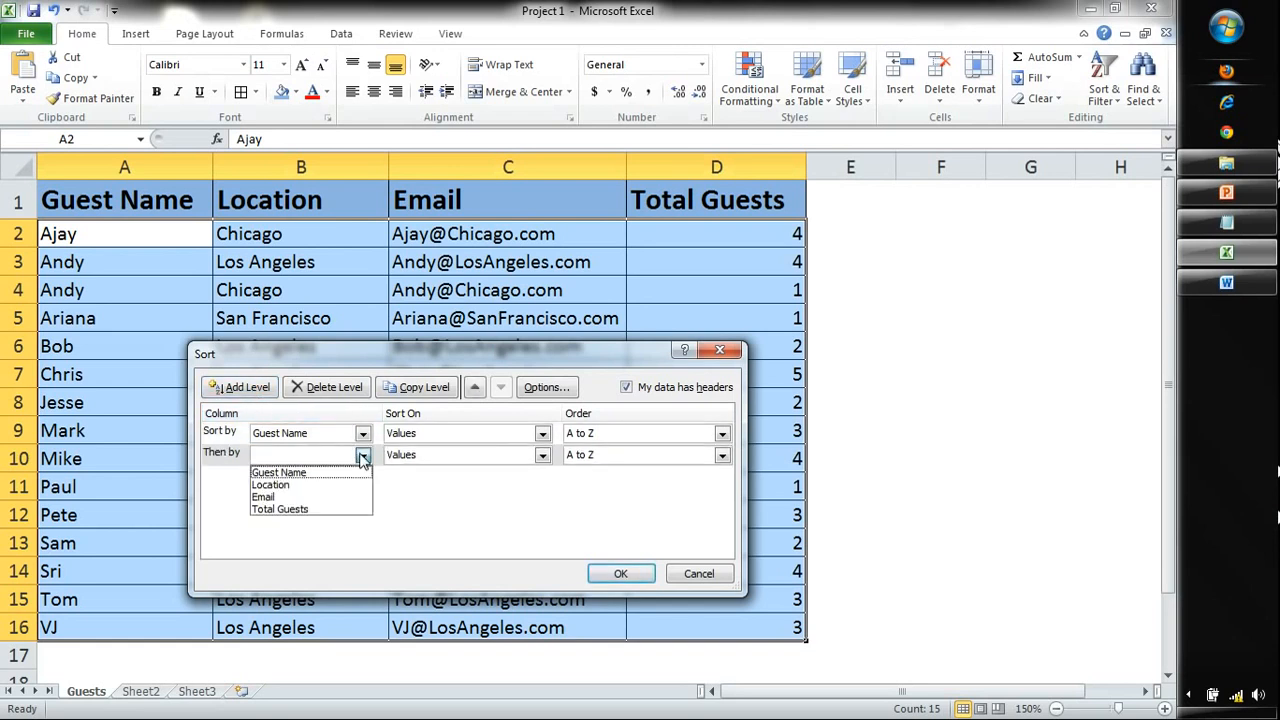
{"action": "left_click", "coordinate": [330, 510]}
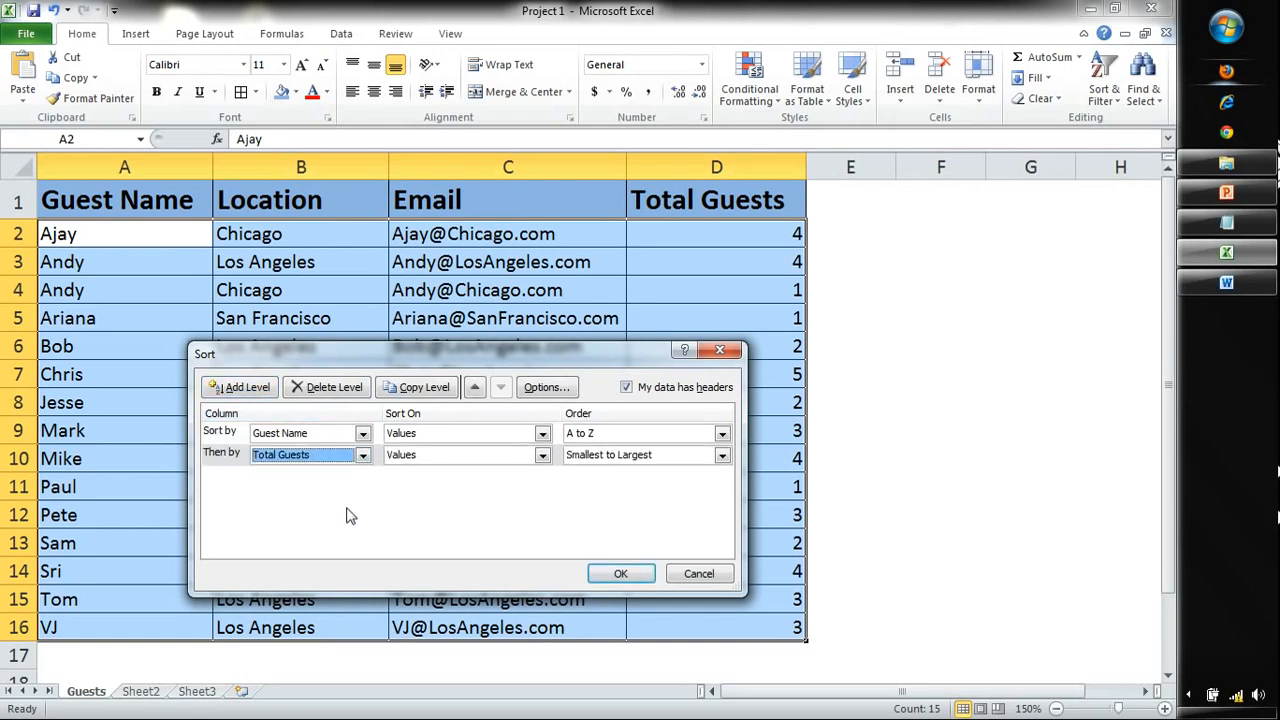
{"action": "left_click", "coordinate": [621, 575]}
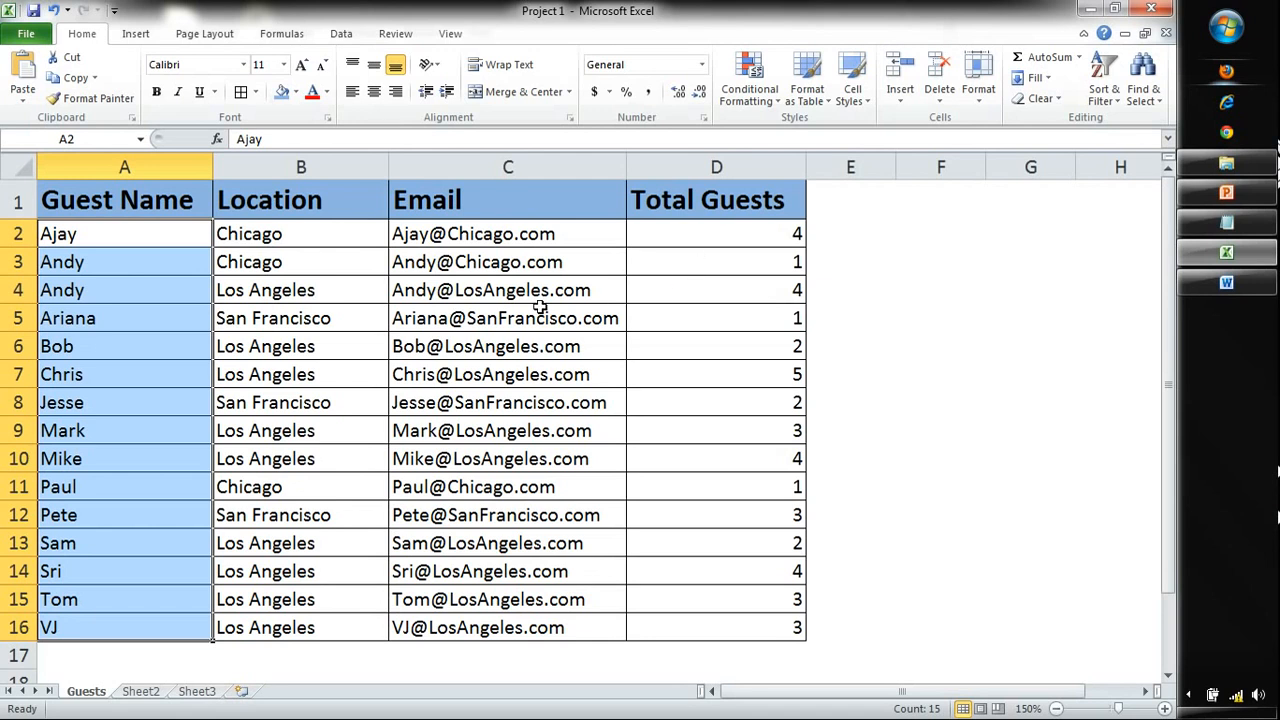
{"action": "left_click", "coordinate": [699, 266]}
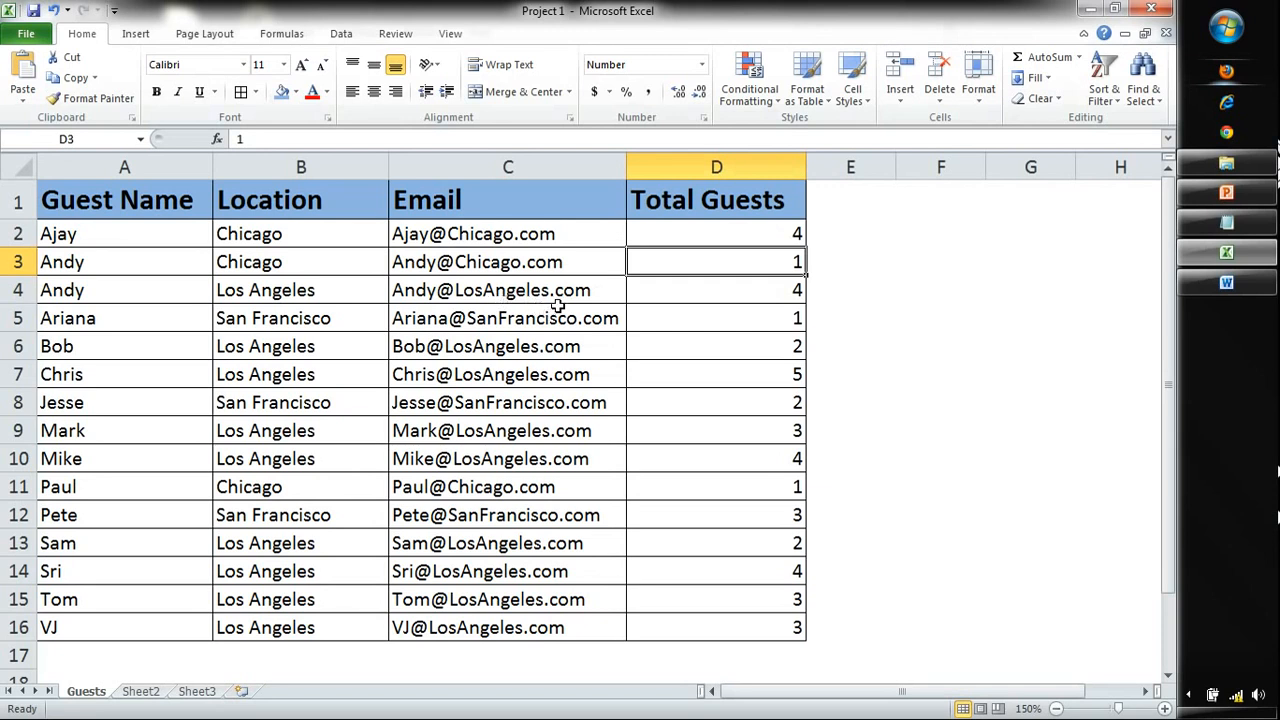
Step: Sort the guest records by Total Guests from largest to smallest
{"action": "left_click", "coordinate": [149, 198]}
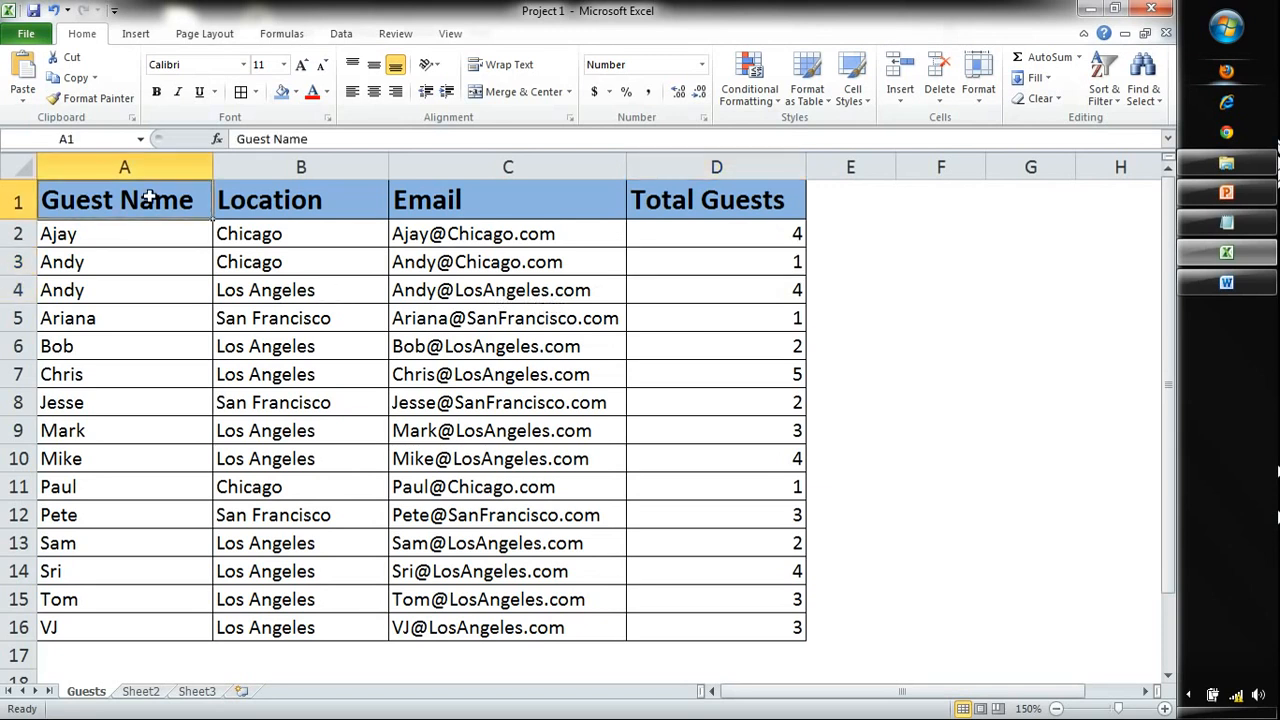
{"action": "left_click", "coordinate": [762, 189]}
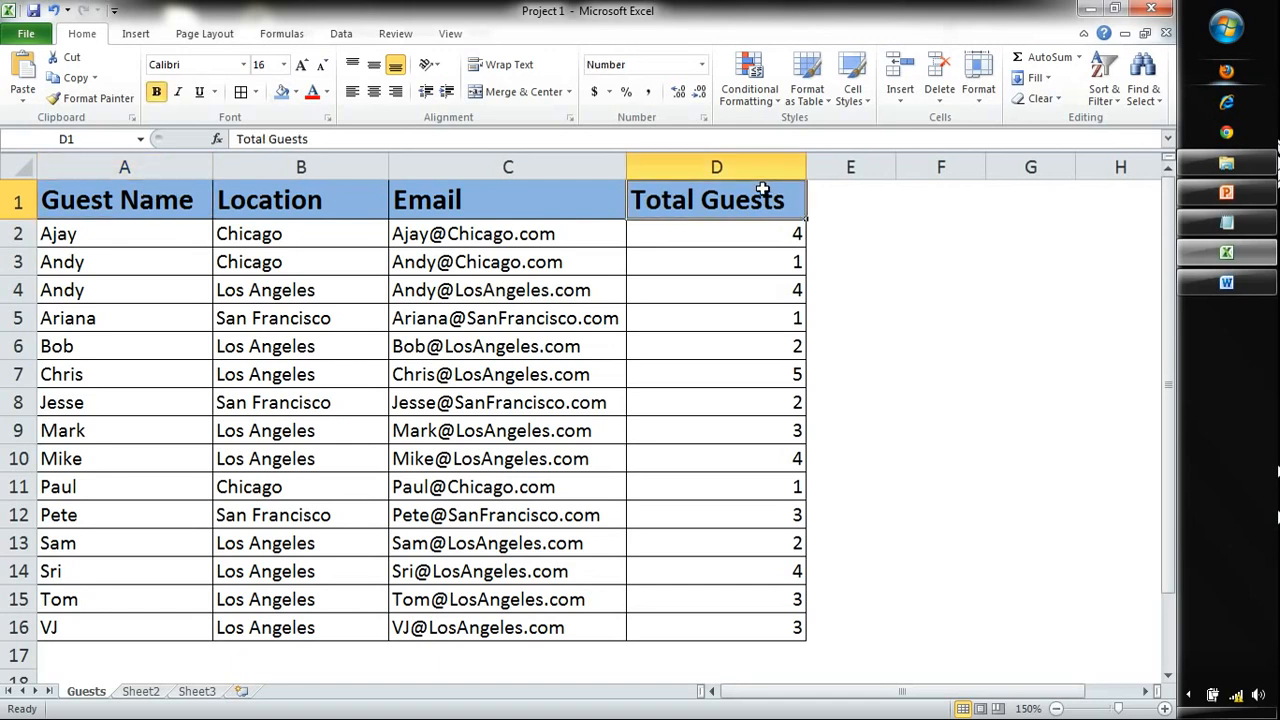
{"action": "left_click", "coordinate": [1103, 86]}
{"action": "left_click", "coordinate": [1102, 141]}
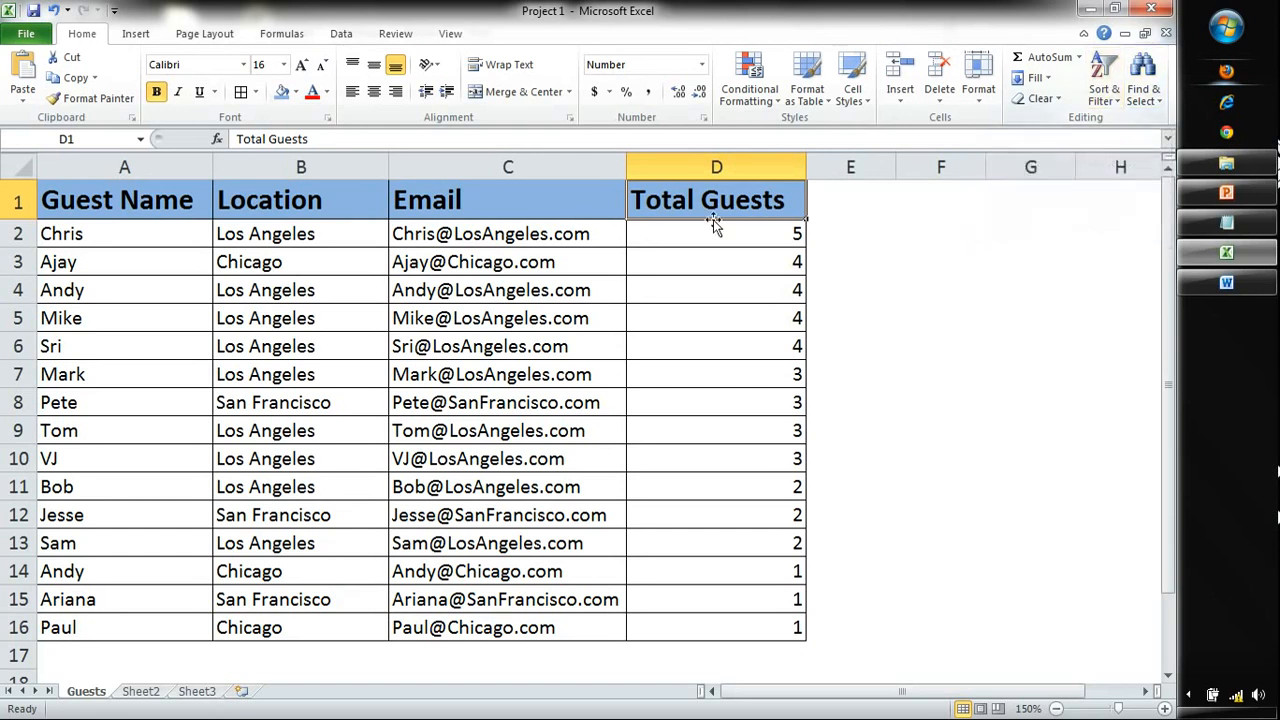
{"action": "left_click_drag", "start_coordinate": [748, 228], "coordinate": [737, 629]}
{"action": "left_click", "coordinate": [1117, 84]}
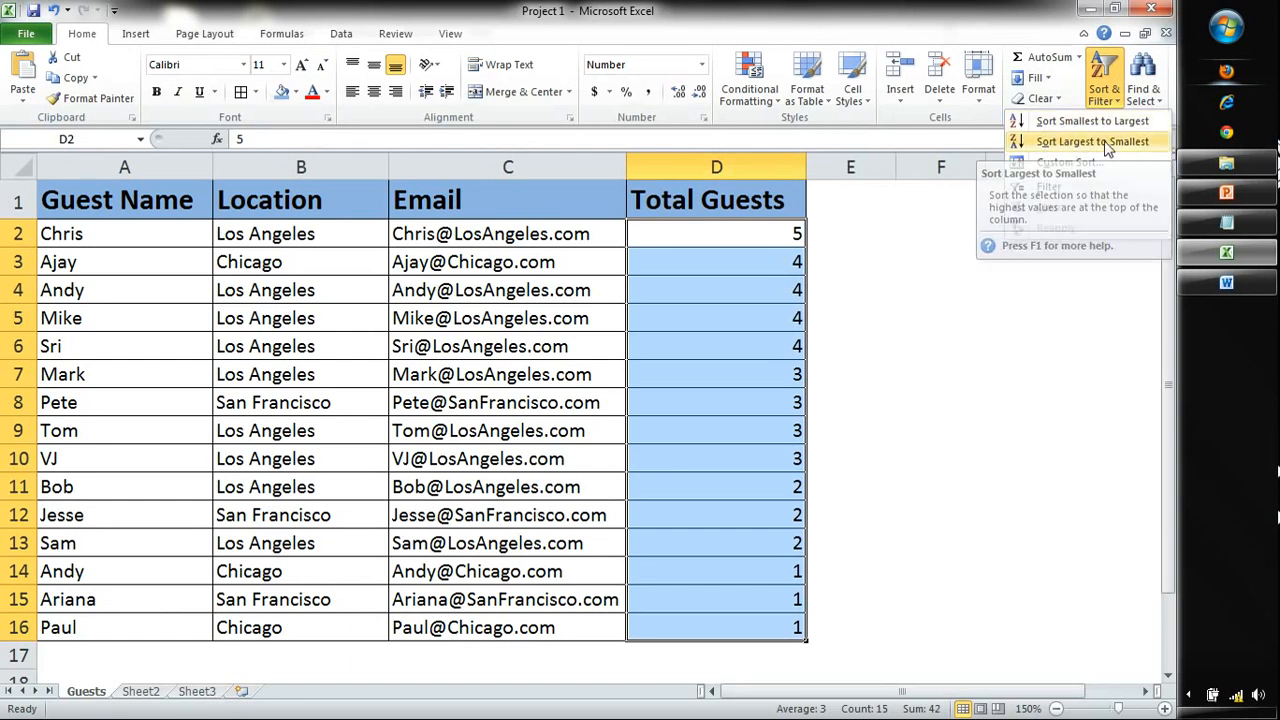
{"action": "left_click", "coordinate": [728, 276]}
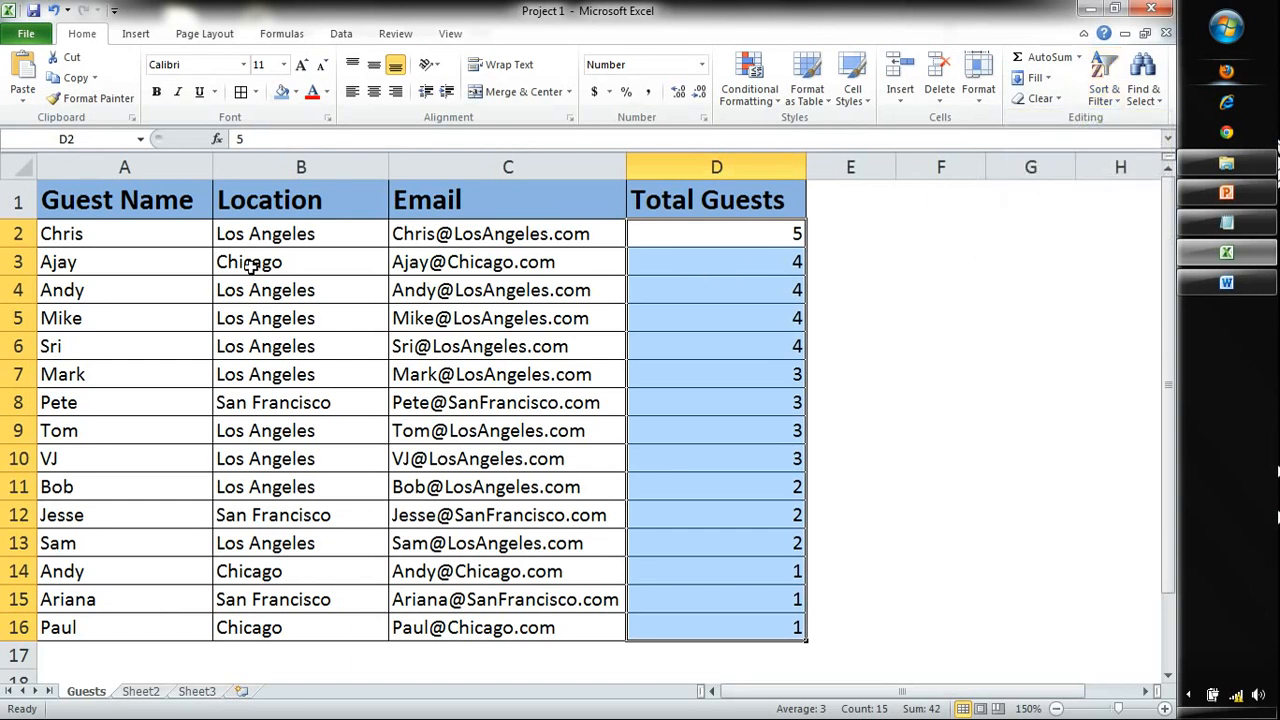
{"action": "left_click", "coordinate": [100, 262]}
{"action": "left_click", "coordinate": [84, 203]}
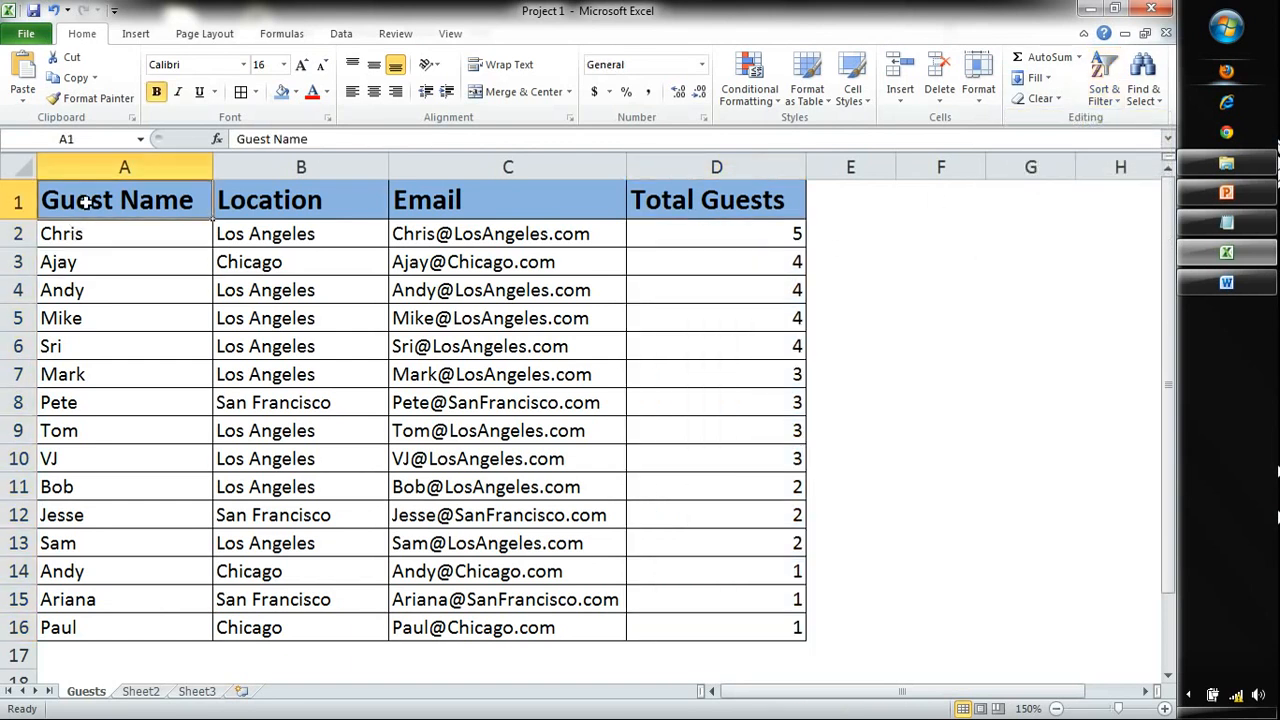
{"action": "left_click_drag", "start_coordinate": [92, 203], "coordinate": [794, 208]}
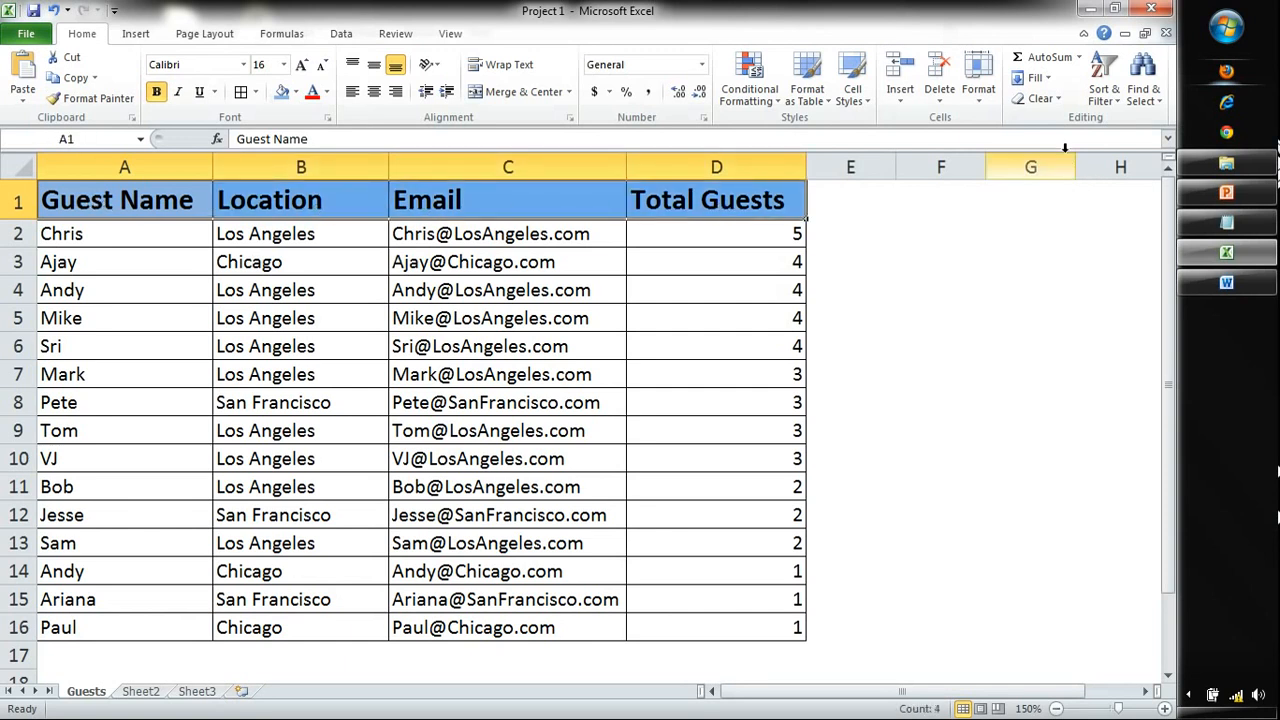
{"action": "left_click", "coordinate": [1101, 92]}
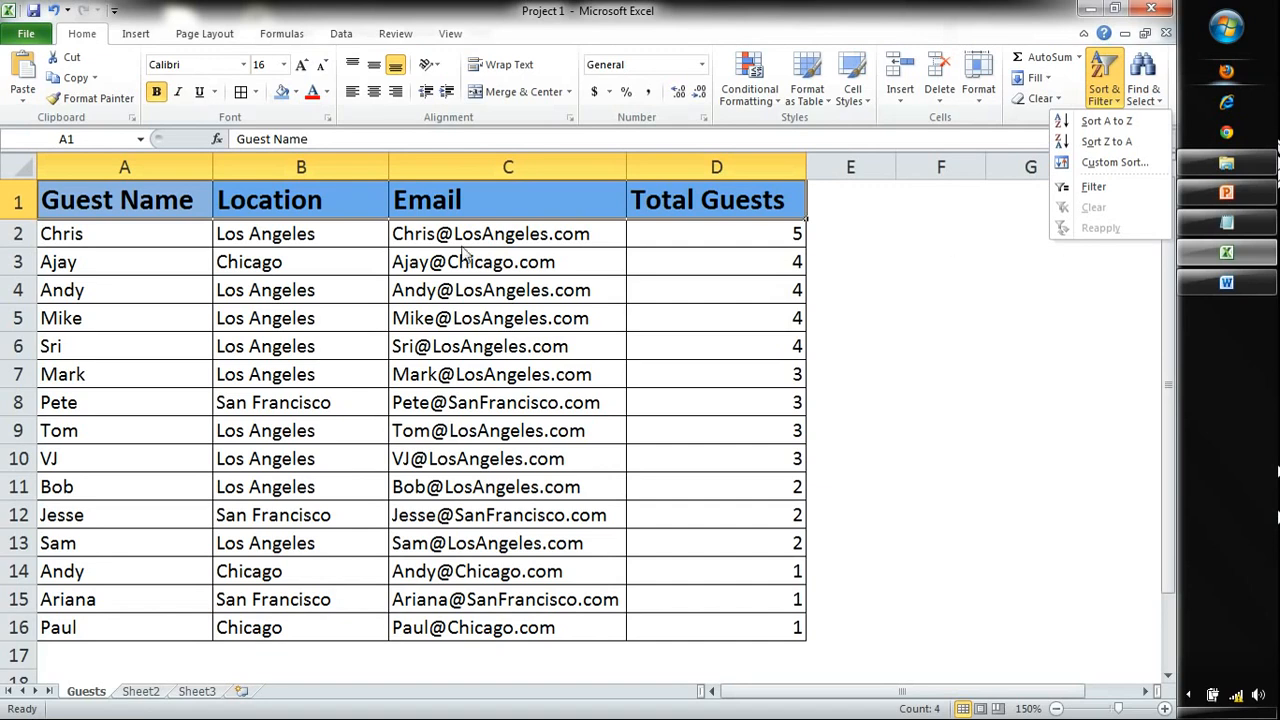
{"action": "left_click", "coordinate": [218, 205]}
{"action": "left_click", "coordinate": [180, 203]}
{"action": "left_click_drag", "start_coordinate": [180, 203], "coordinate": [498, 200]}
{"action": "left_click", "coordinate": [814, 169]}
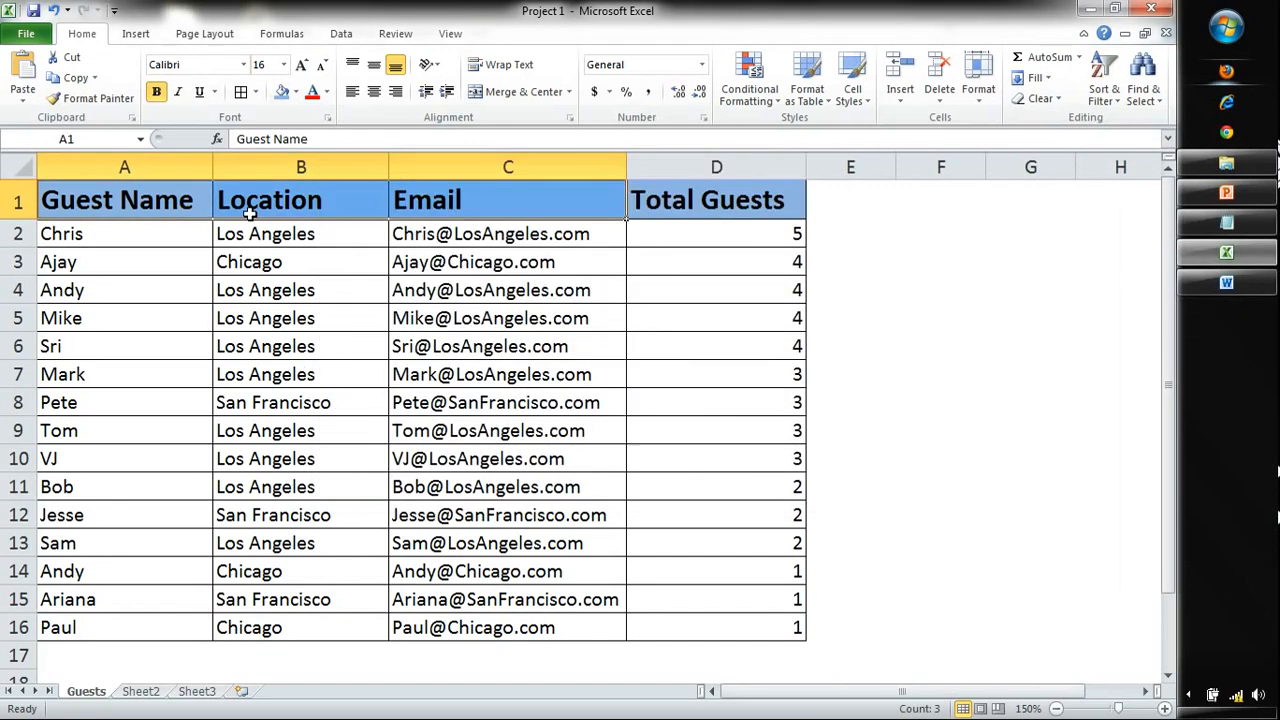
Step: Turn on filters for the header row from Guest Name to Total Guests
{"action": "left_click", "coordinate": [183, 203]}
{"action": "left_click_drag", "start_coordinate": [183, 203], "coordinate": [690, 200]}
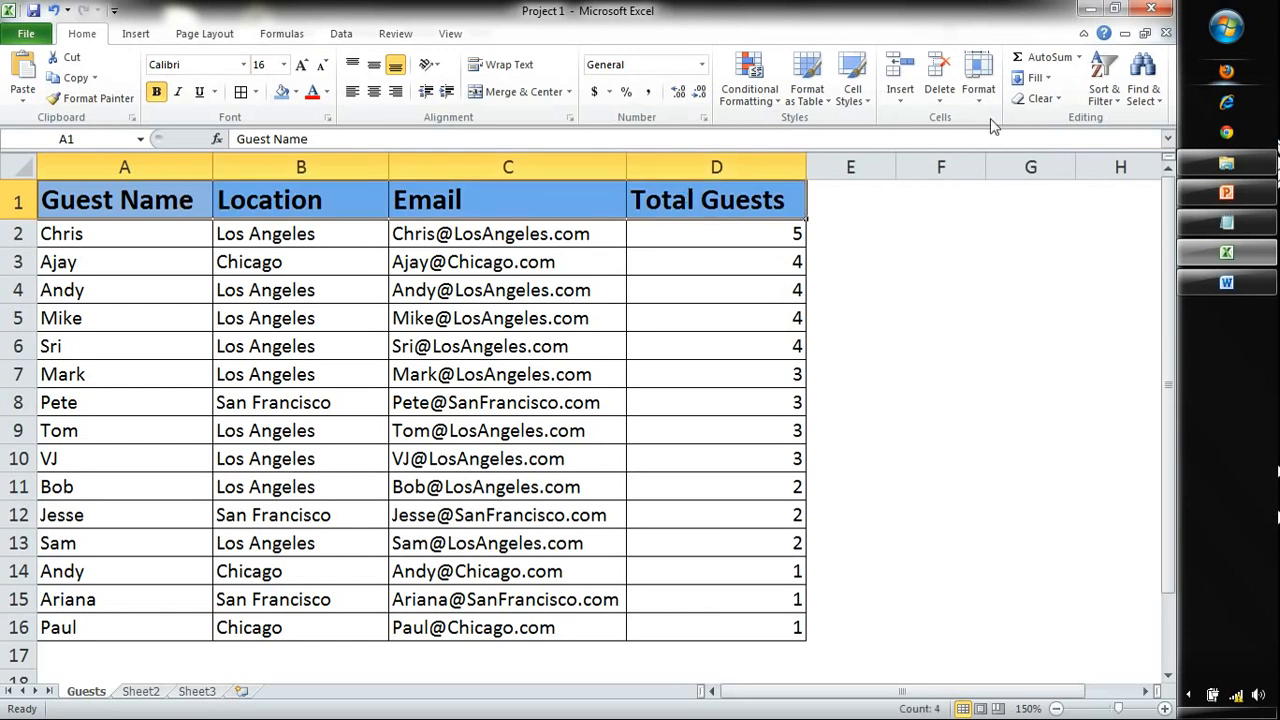
{"action": "left_click", "coordinate": [1104, 85]}
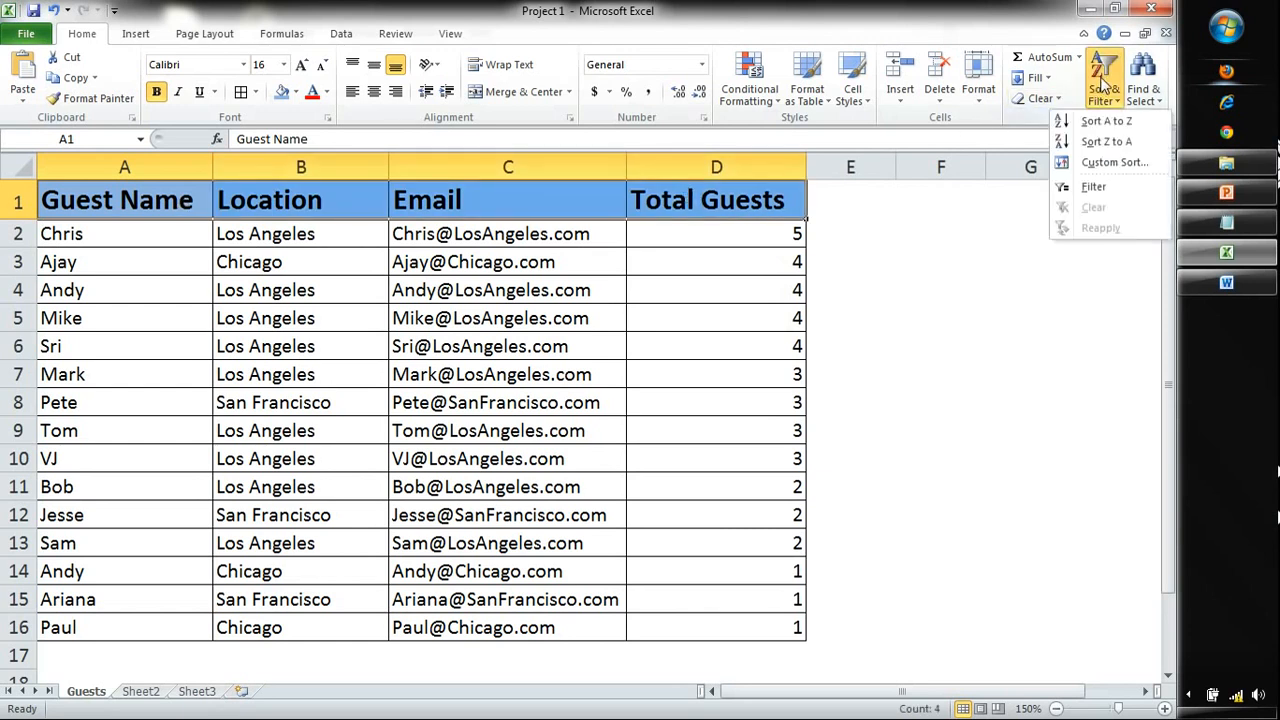
{"action": "left_click", "coordinate": [1090, 187]}
{"action": "left_click", "coordinate": [208, 236]}
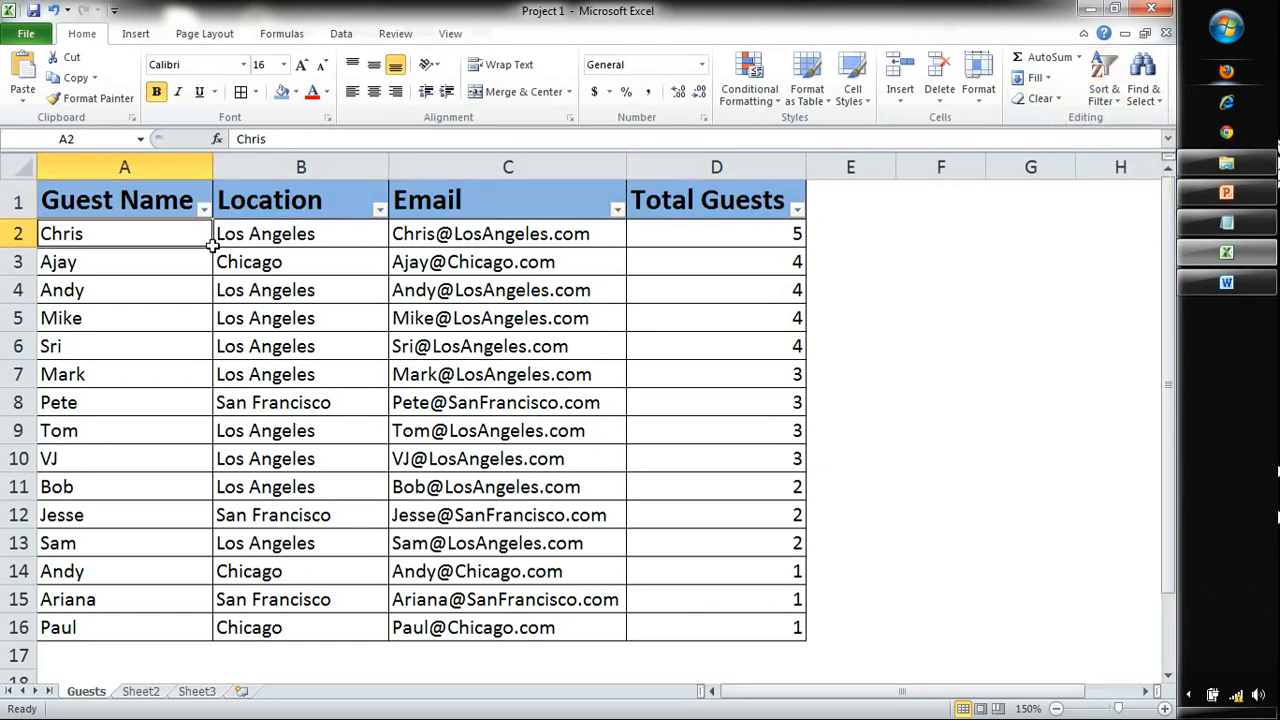
{"action": "left_click", "coordinate": [137, 198]}
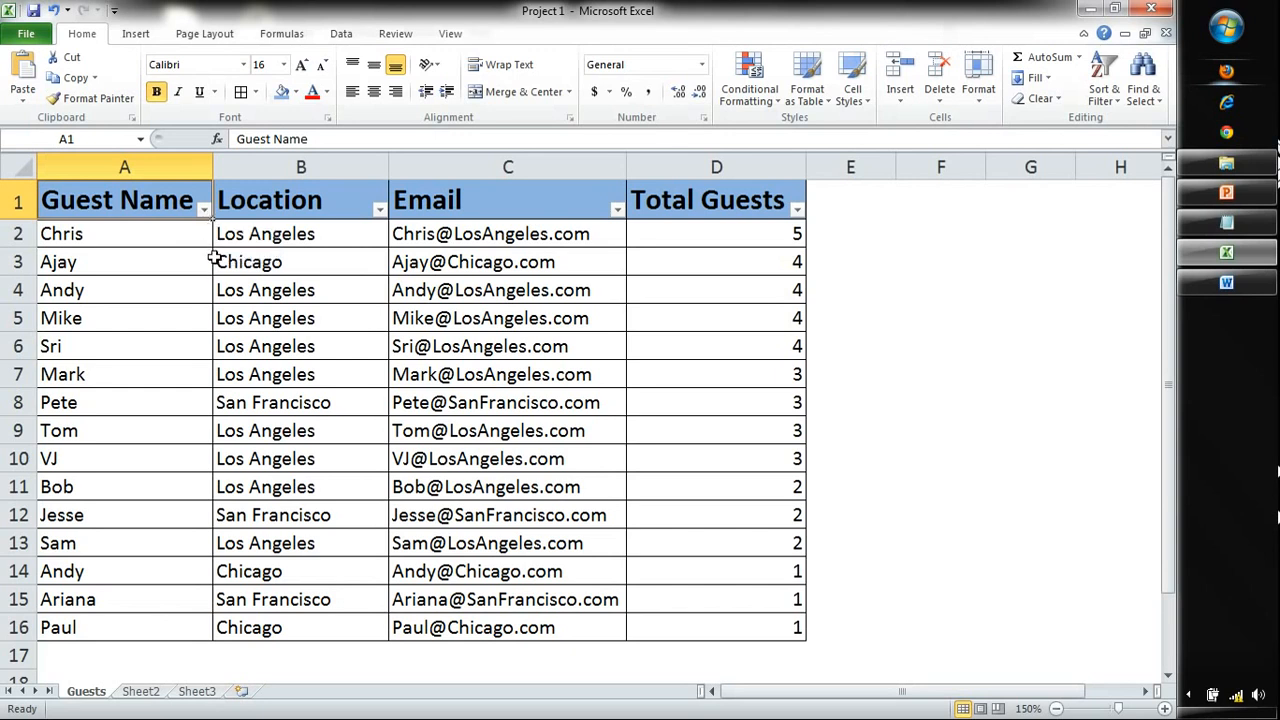
Step: Filter the Location column to San Francisco only and highlight the filtered guest records
{"action": "left_click", "coordinate": [379, 211]}
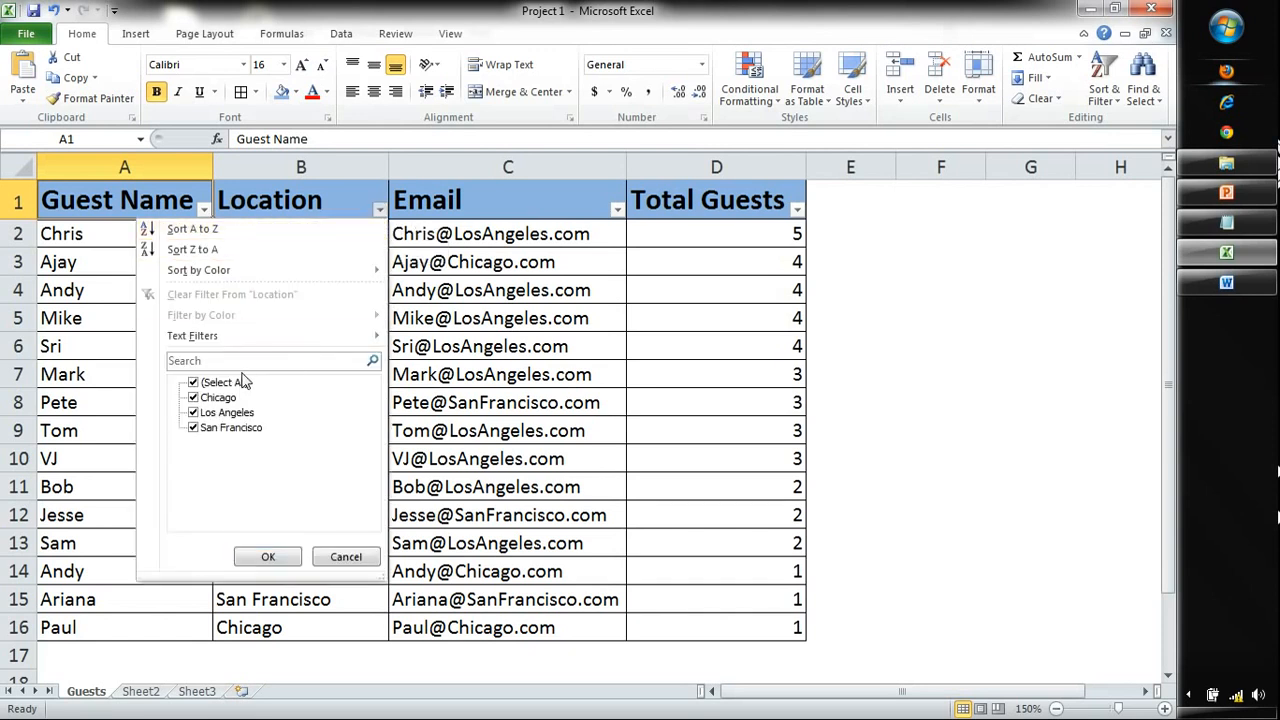
{"action": "left_click", "coordinate": [194, 384]}
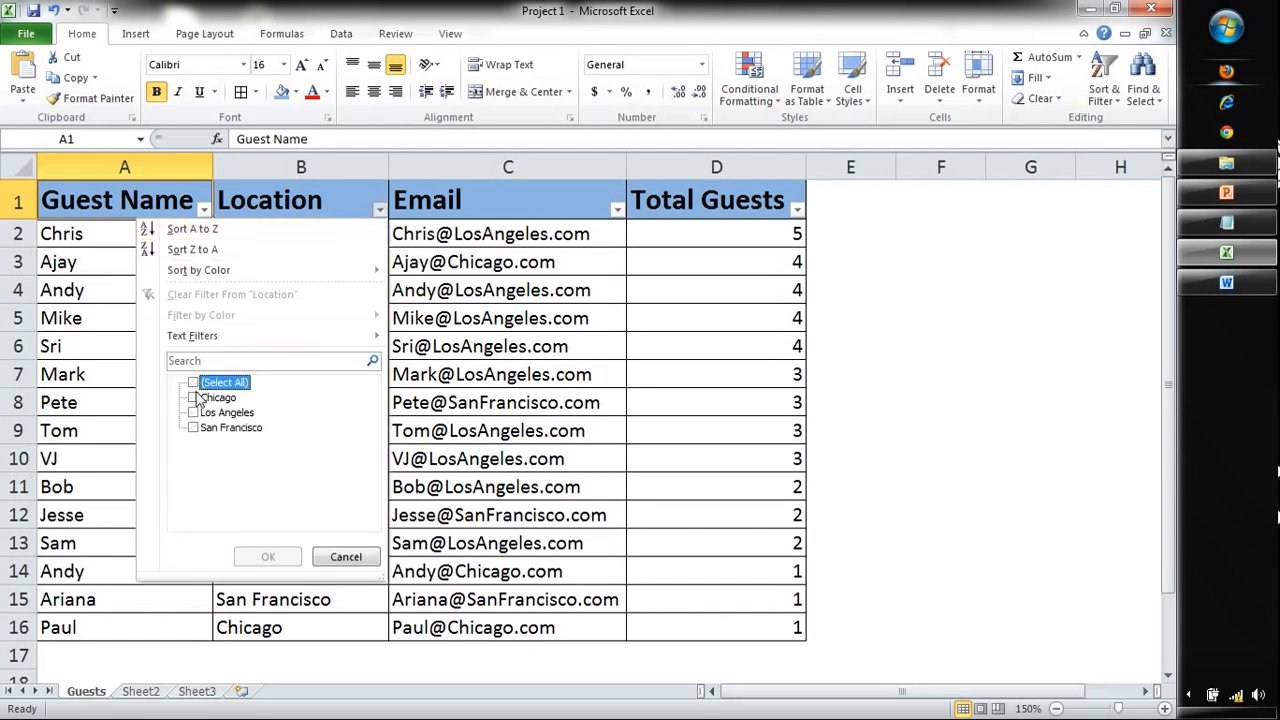
{"action": "left_click", "coordinate": [194, 428]}
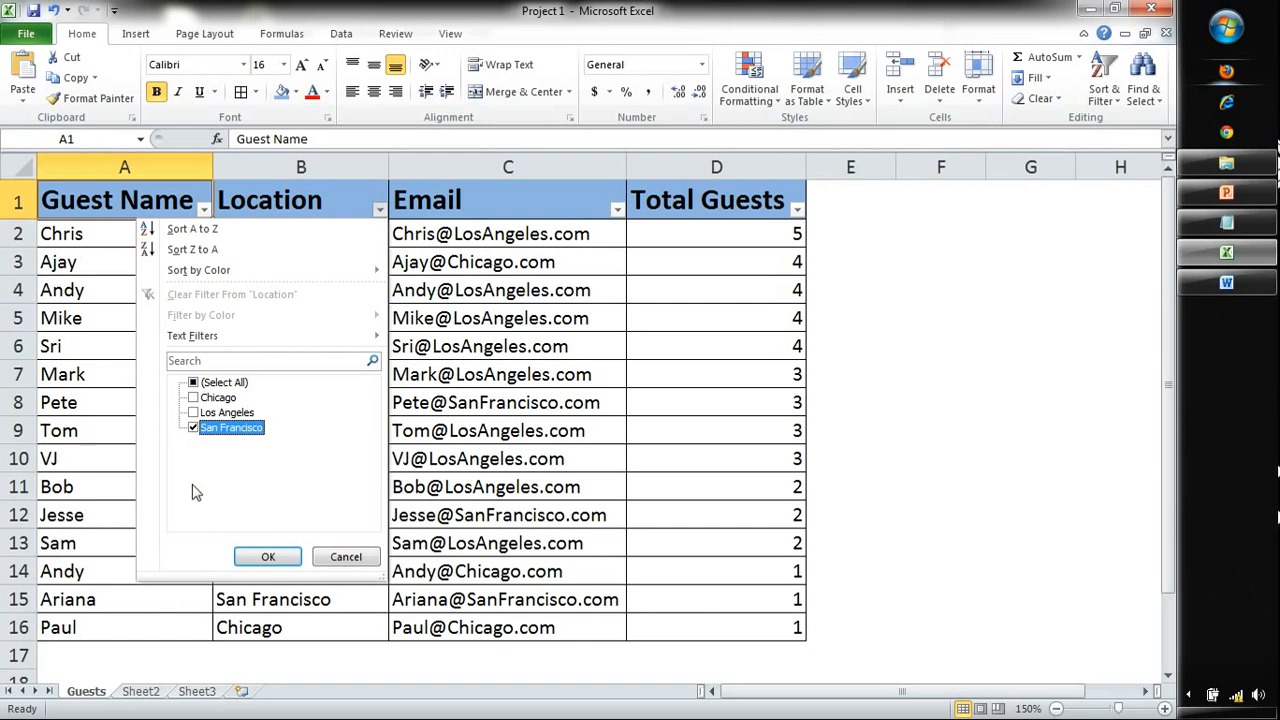
{"action": "left_click", "coordinate": [268, 556]}
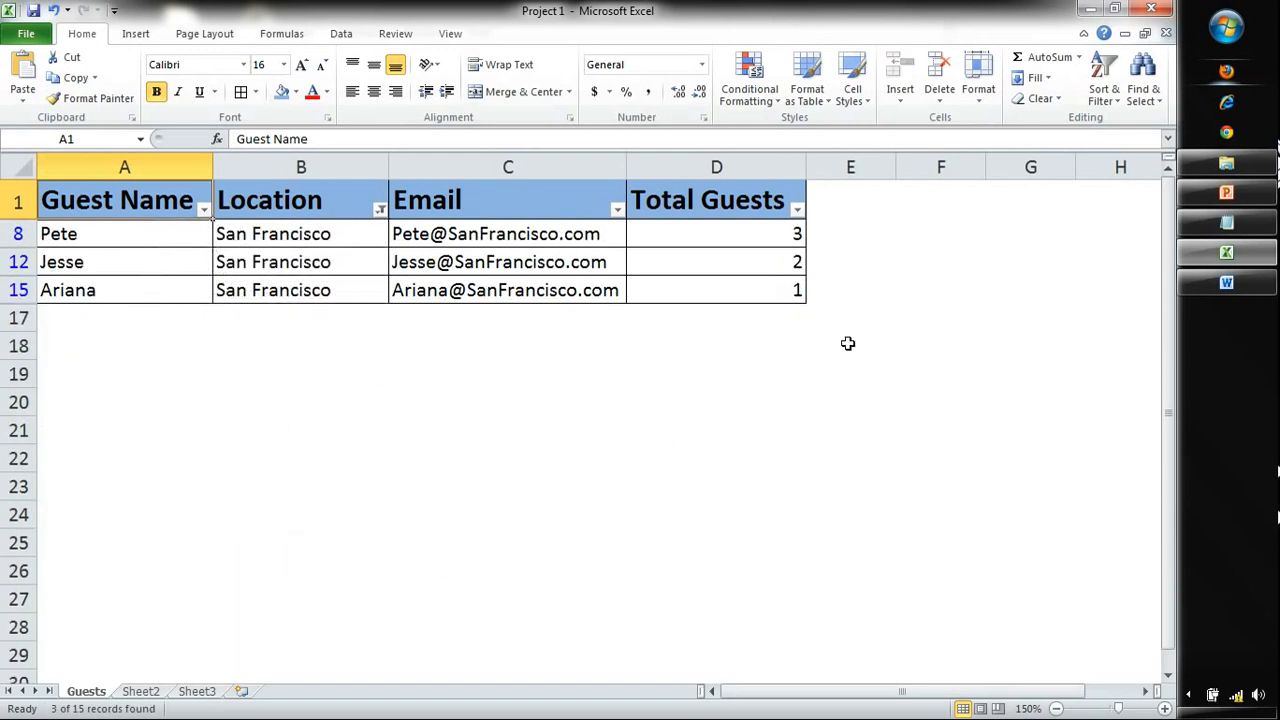
{"action": "left_click", "coordinate": [325, 200]}
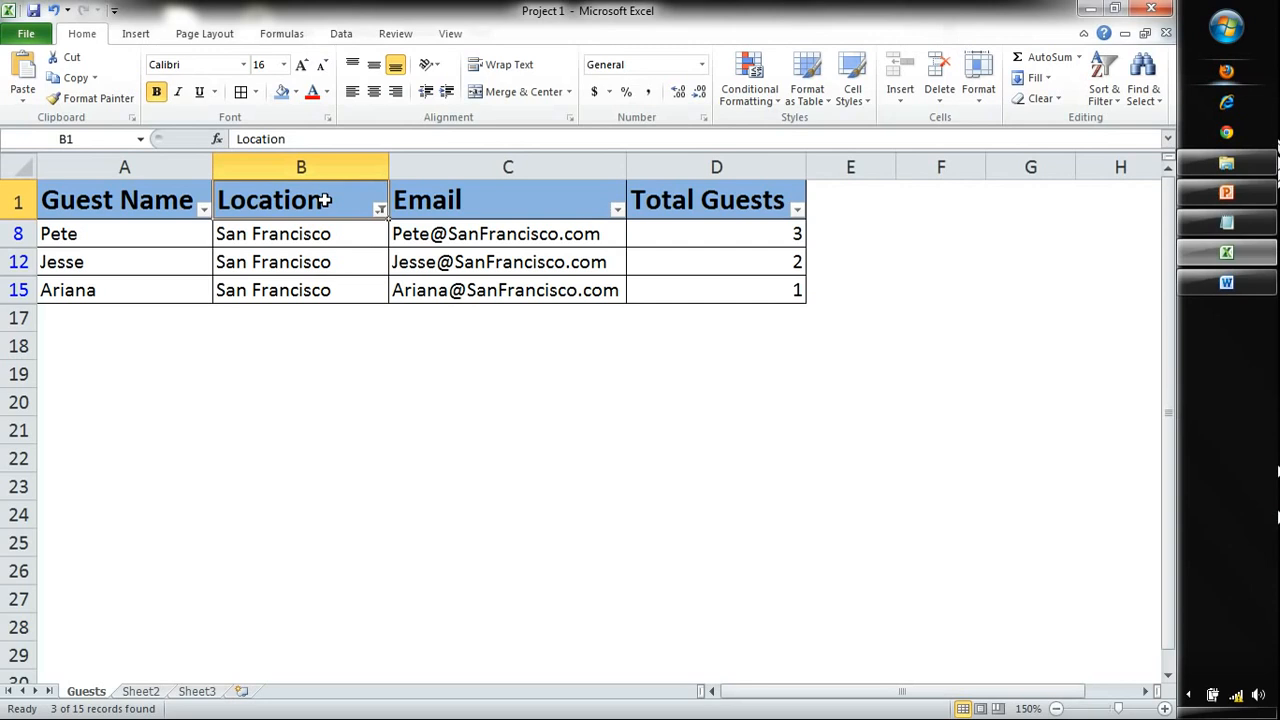
{"action": "left_click_drag", "start_coordinate": [186, 234], "coordinate": [722, 285]}
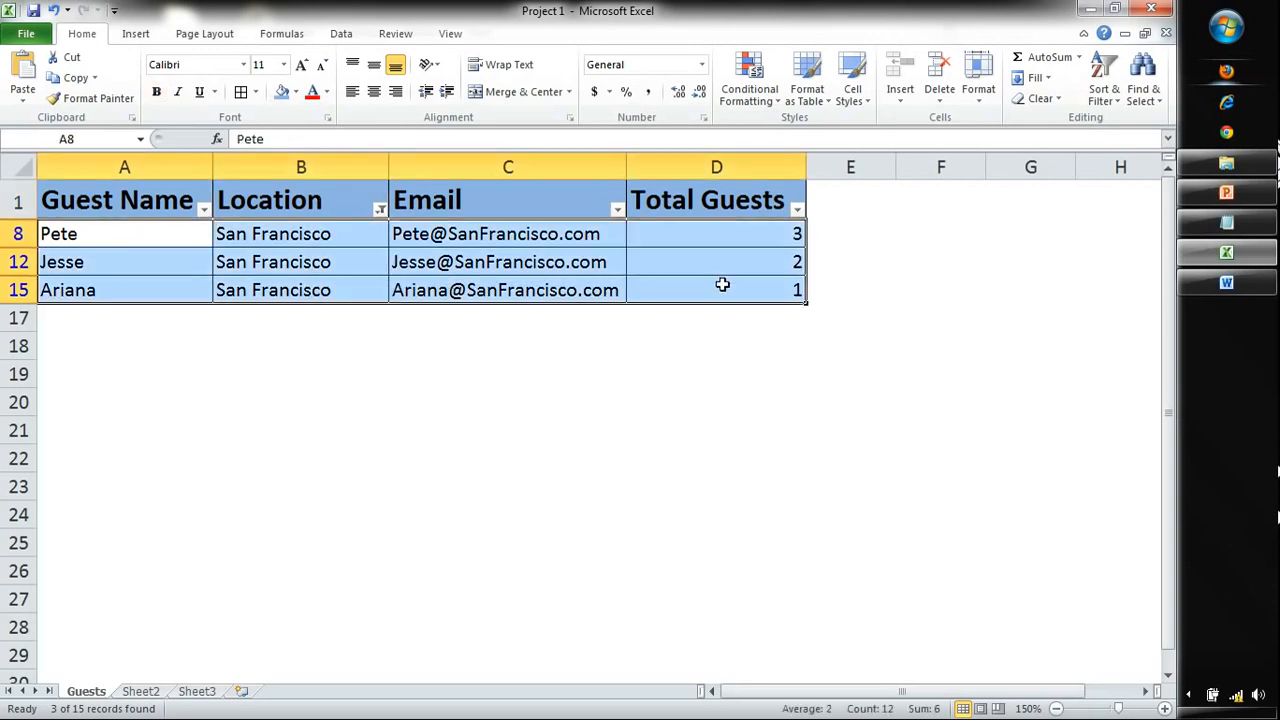
{"action": "left_click", "coordinate": [718, 308]}
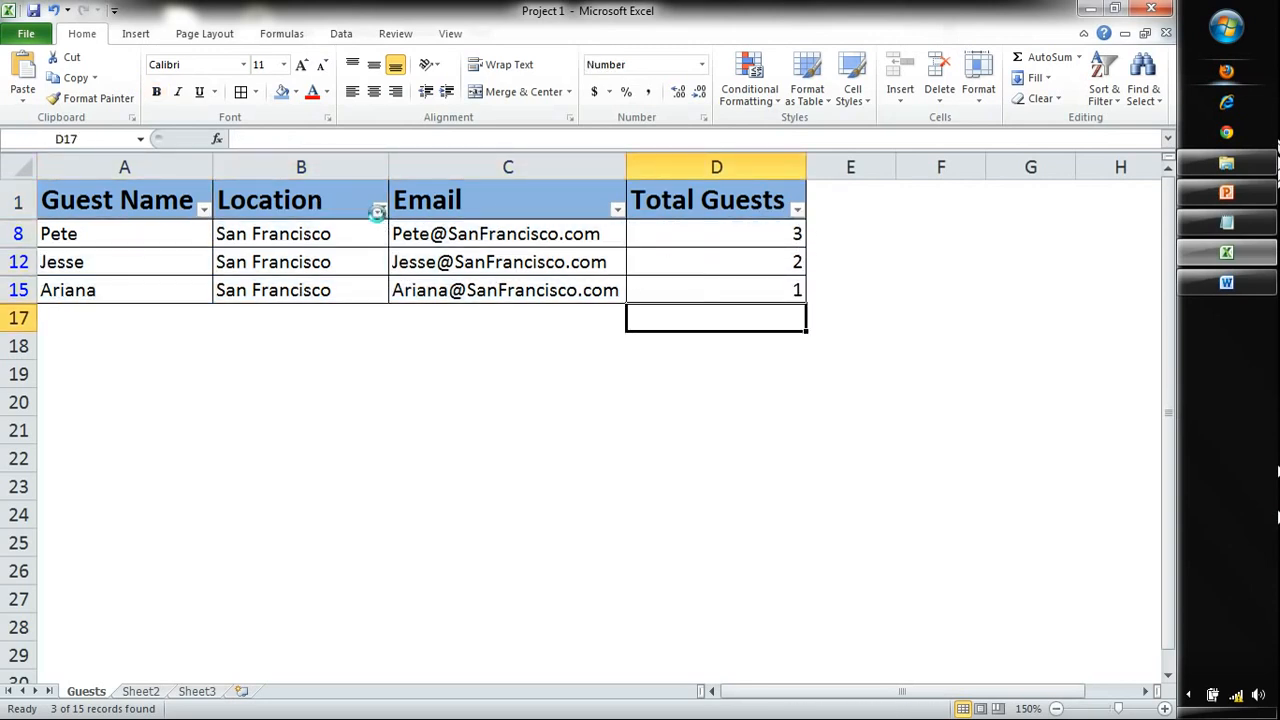
Step: Reselect all locations in the Location filter to bring back every guest record
{"action": "left_click", "coordinate": [380, 209]}
{"action": "left_click", "coordinate": [193, 383]}
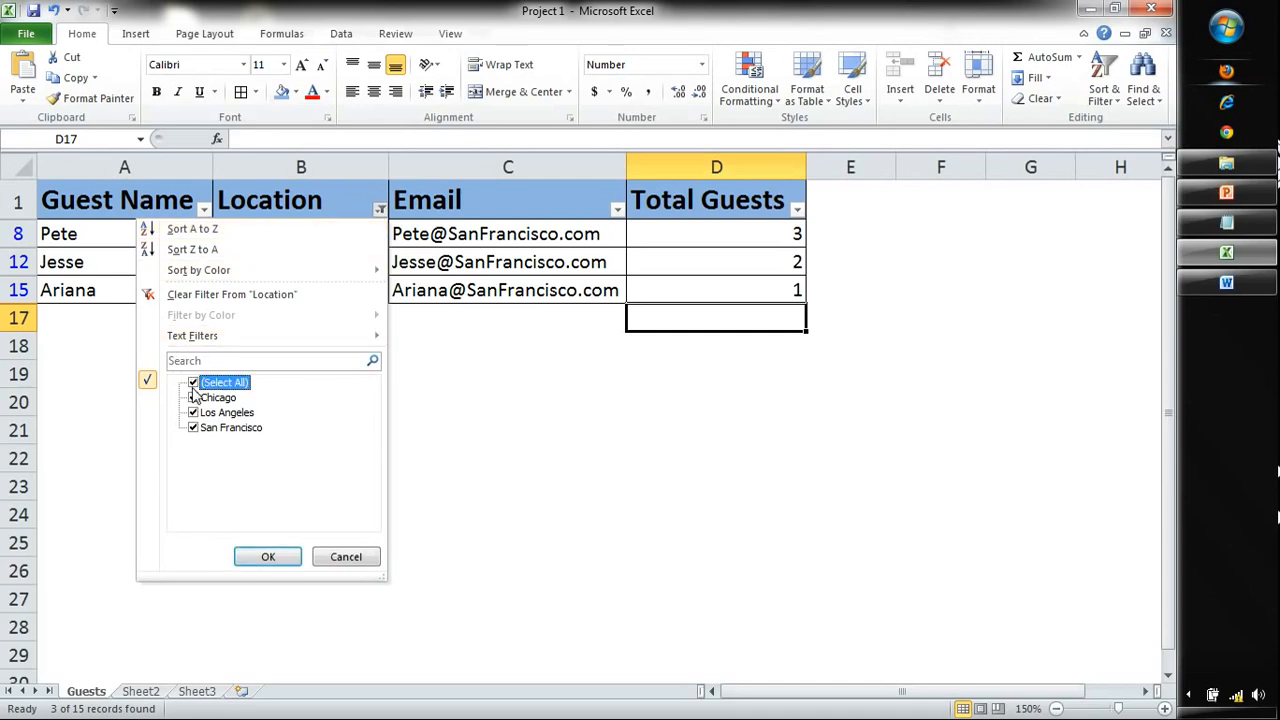
{"action": "left_click", "coordinate": [262, 556]}
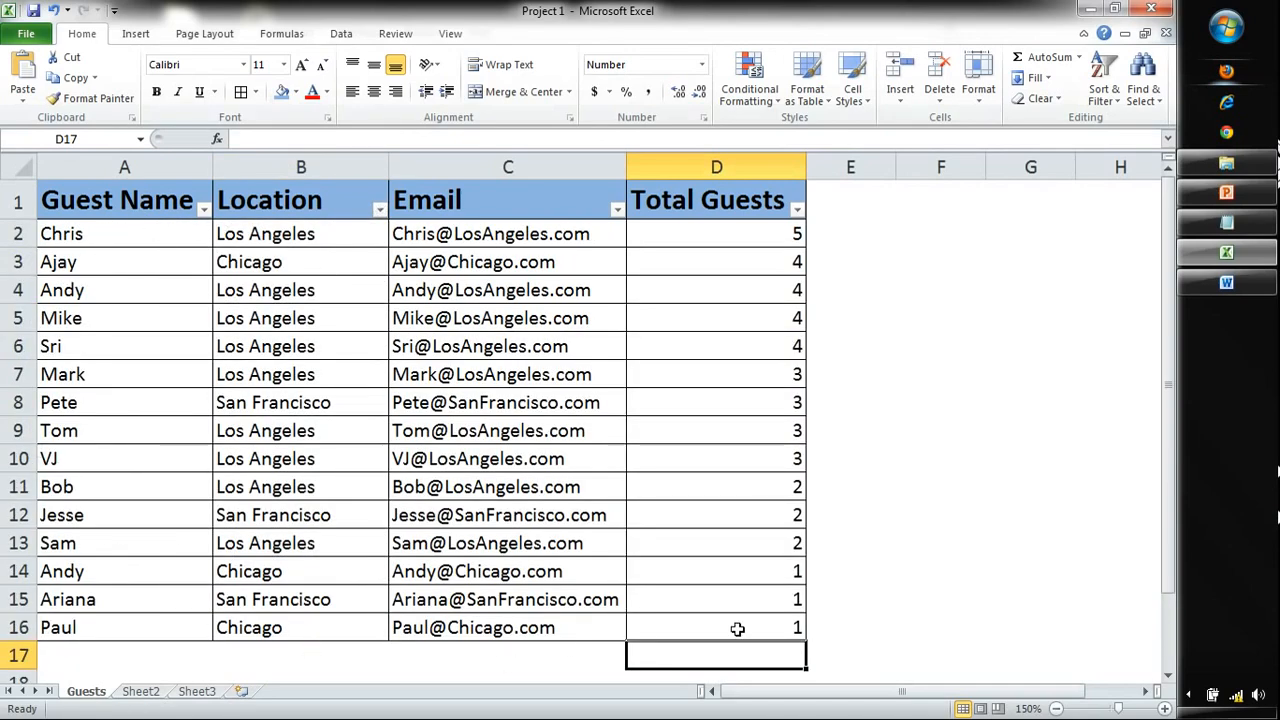
Step: Filter the Total Guests column to show only records with 4 or 5 guests
{"action": "left_click", "coordinate": [797, 209]}
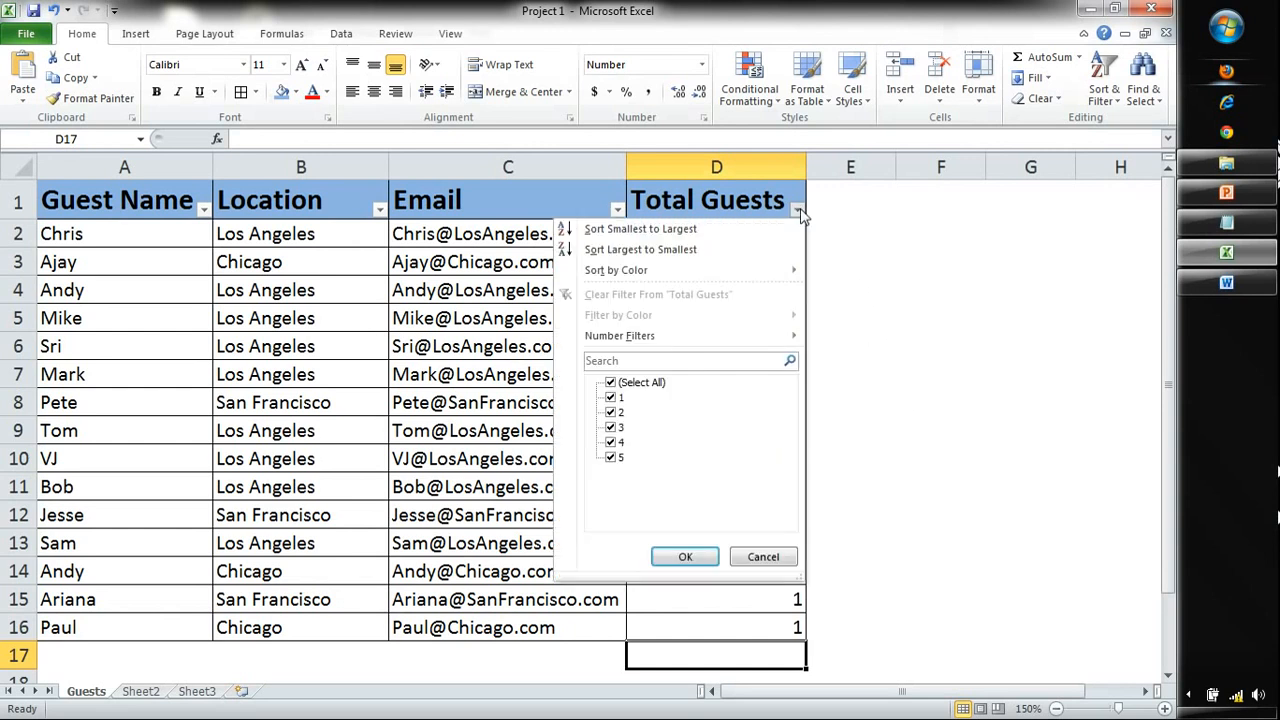
{"action": "left_click", "coordinate": [610, 383]}
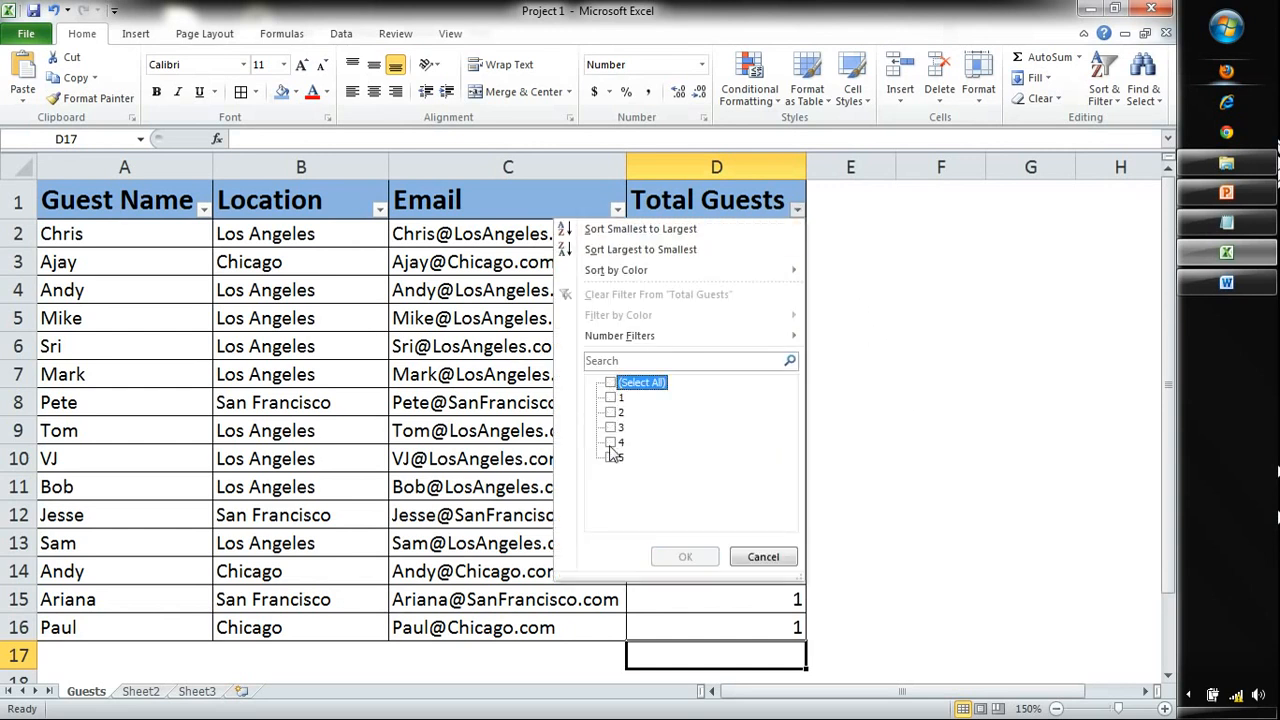
{"action": "left_click", "coordinate": [611, 442]}
{"action": "left_click", "coordinate": [611, 458]}
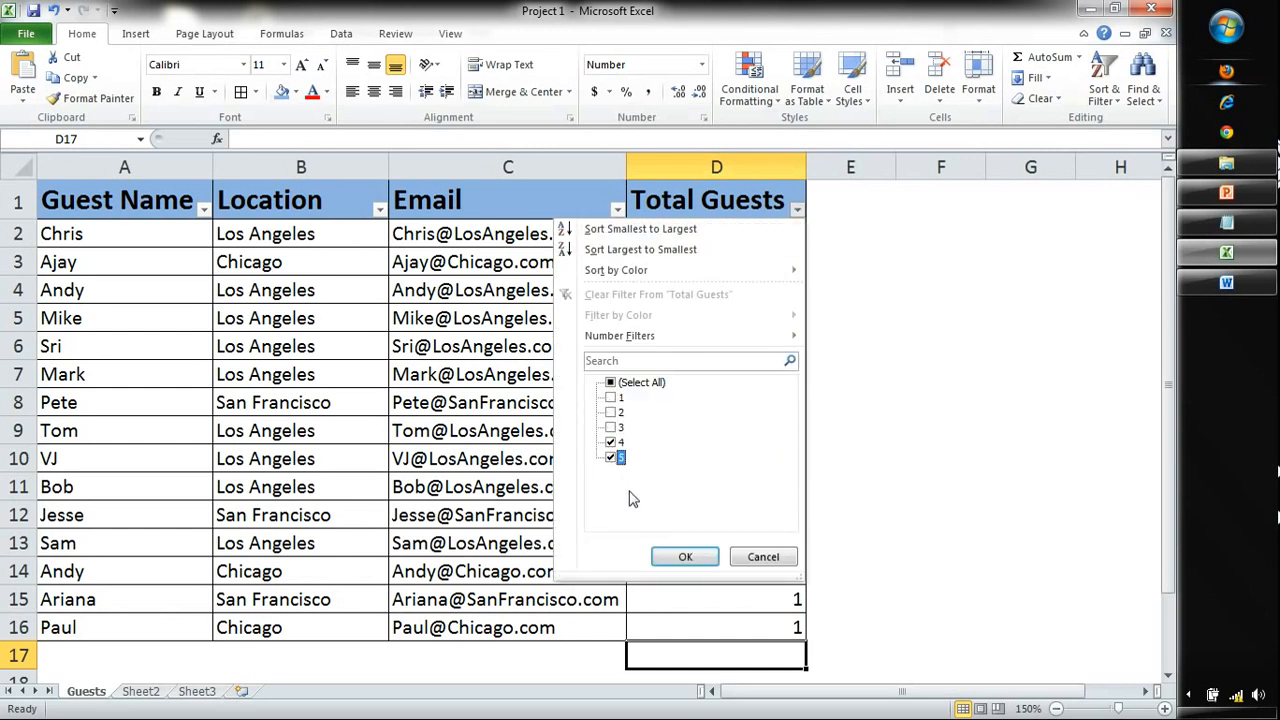
{"action": "left_click", "coordinate": [672, 560]}
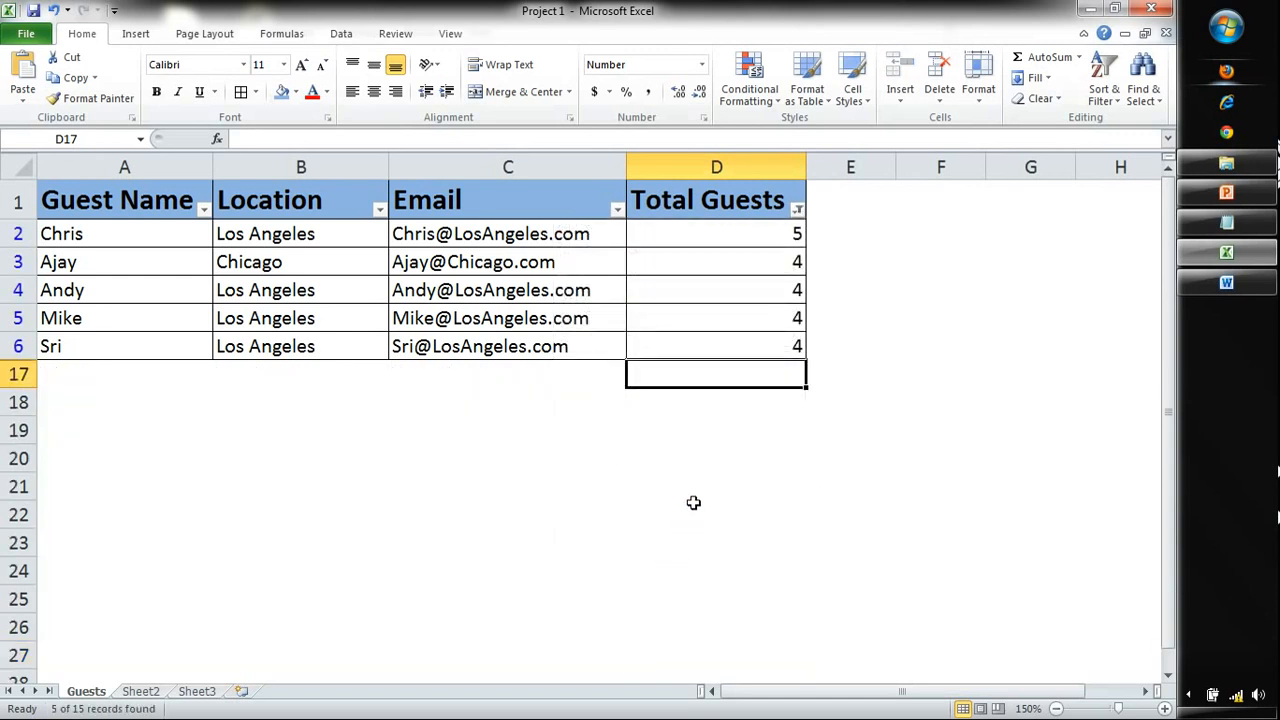
Step: Filter the Location column to Los Angeles only, keeping the existing filter on Total Guests
{"action": "left_click_drag", "start_coordinate": [691, 508], "coordinate": [694, 487]}
{"action": "left_click_drag", "start_coordinate": [136, 245], "coordinate": [554, 345]}
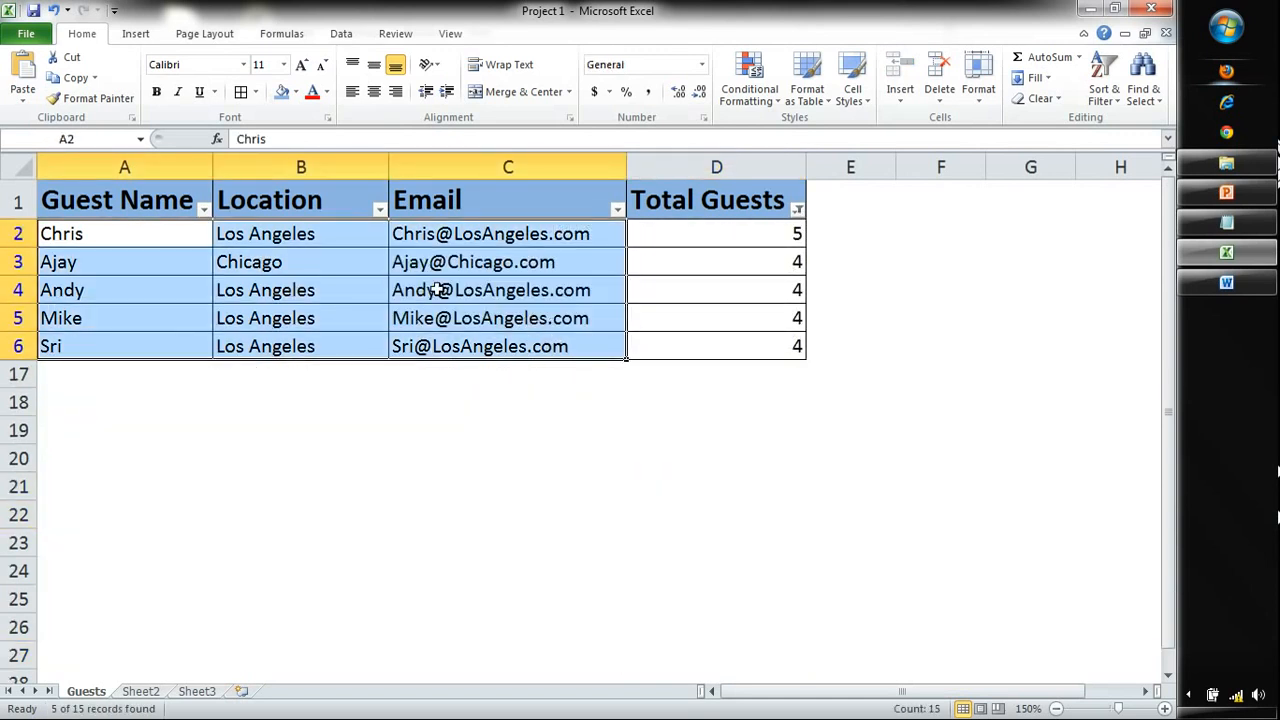
{"action": "left_click", "coordinate": [798, 212]}
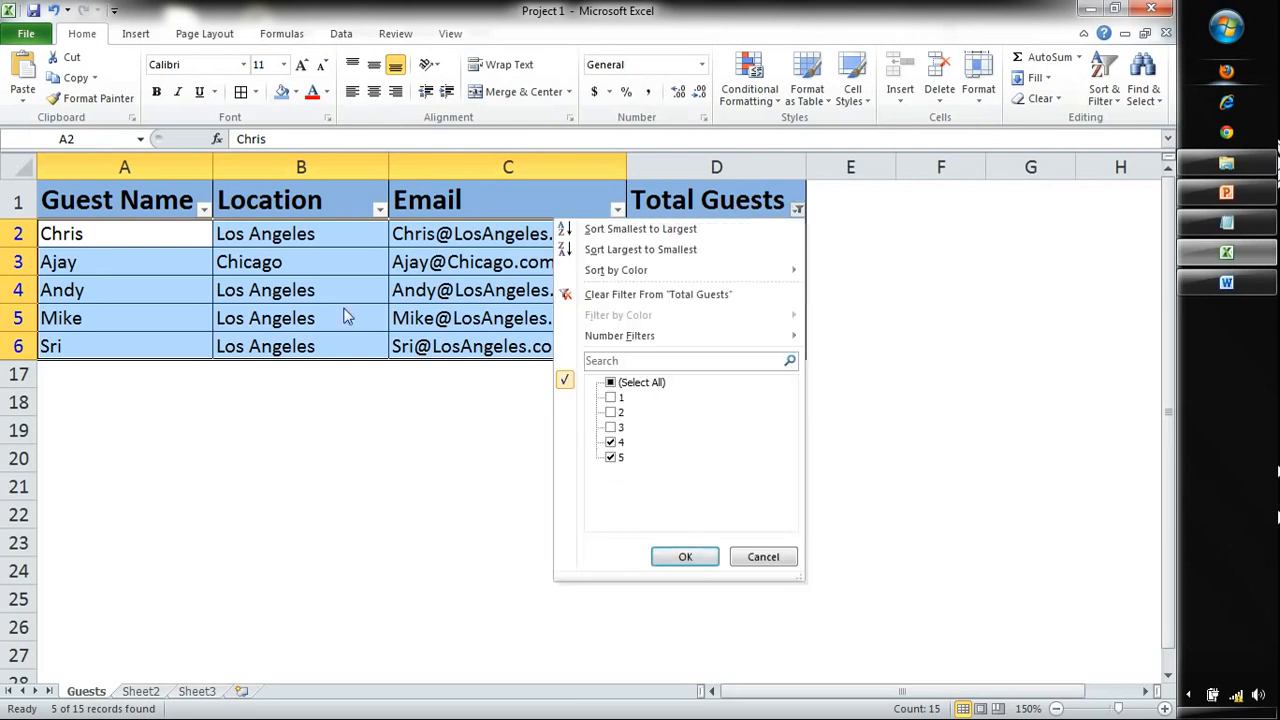
{"action": "left_click", "coordinate": [466, 330]}
{"action": "left_click", "coordinate": [380, 209]}
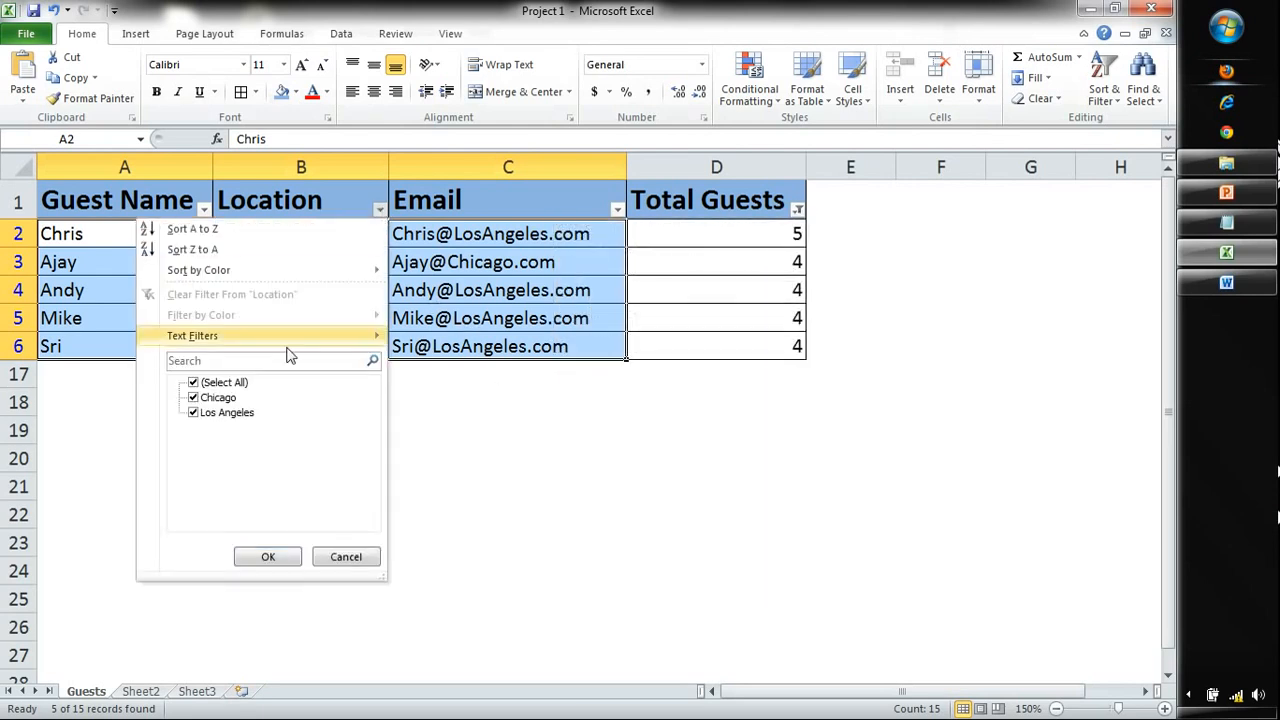
{"action": "left_click", "coordinate": [194, 383]}
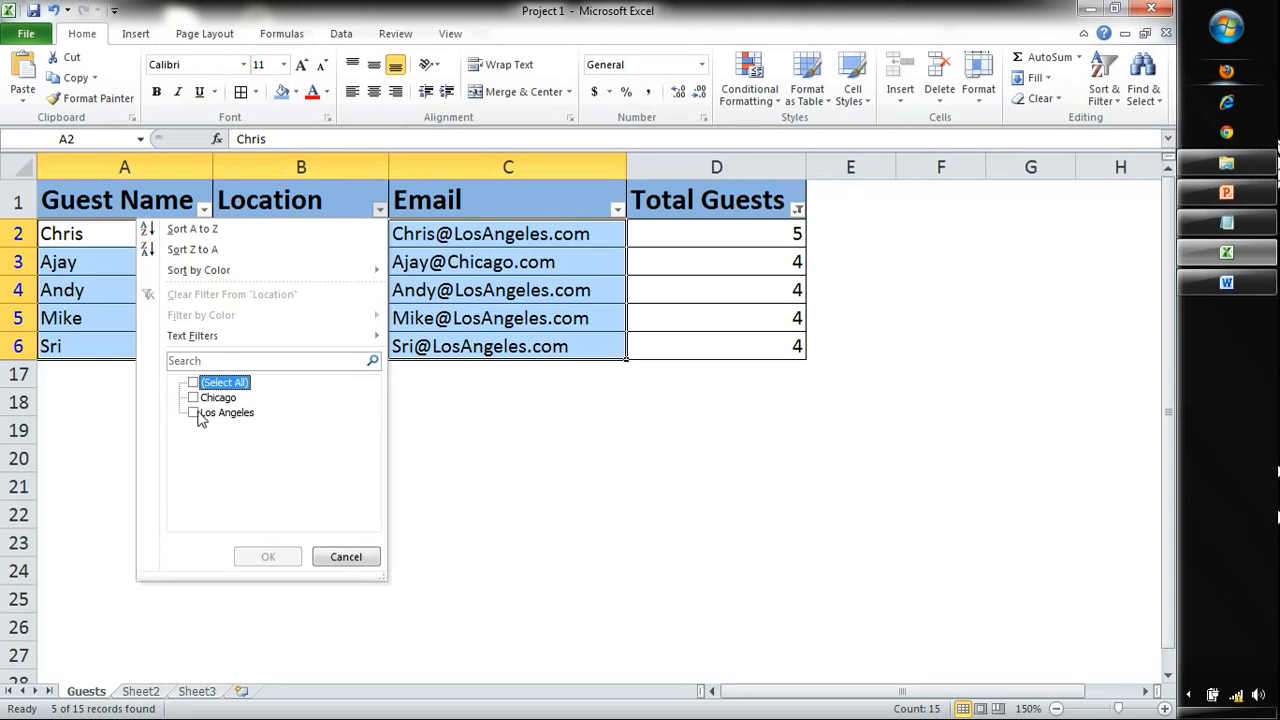
{"action": "left_click", "coordinate": [199, 416]}
{"action": "left_click", "coordinate": [288, 557]}
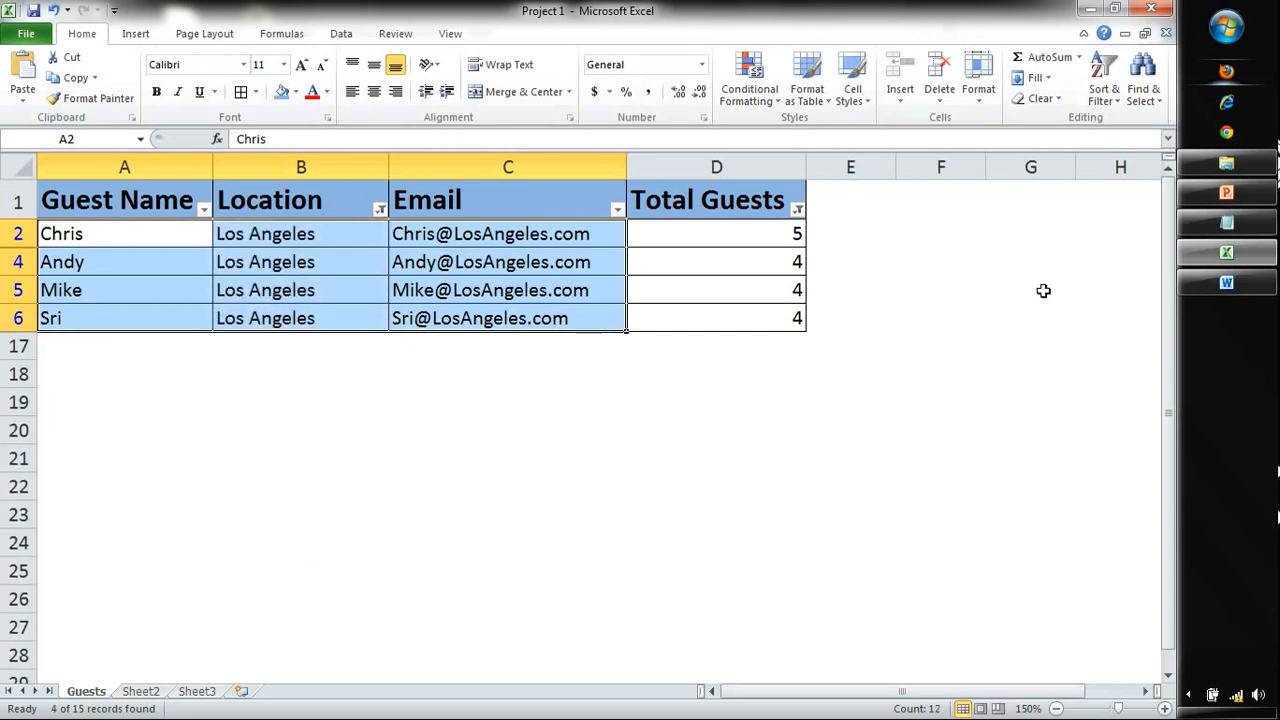
Step: Review the source guest list in Notepad and the Agenda slide in PowerPoint, returning to the Excel workbook
{"action": "left_click", "coordinate": [1227, 223]}
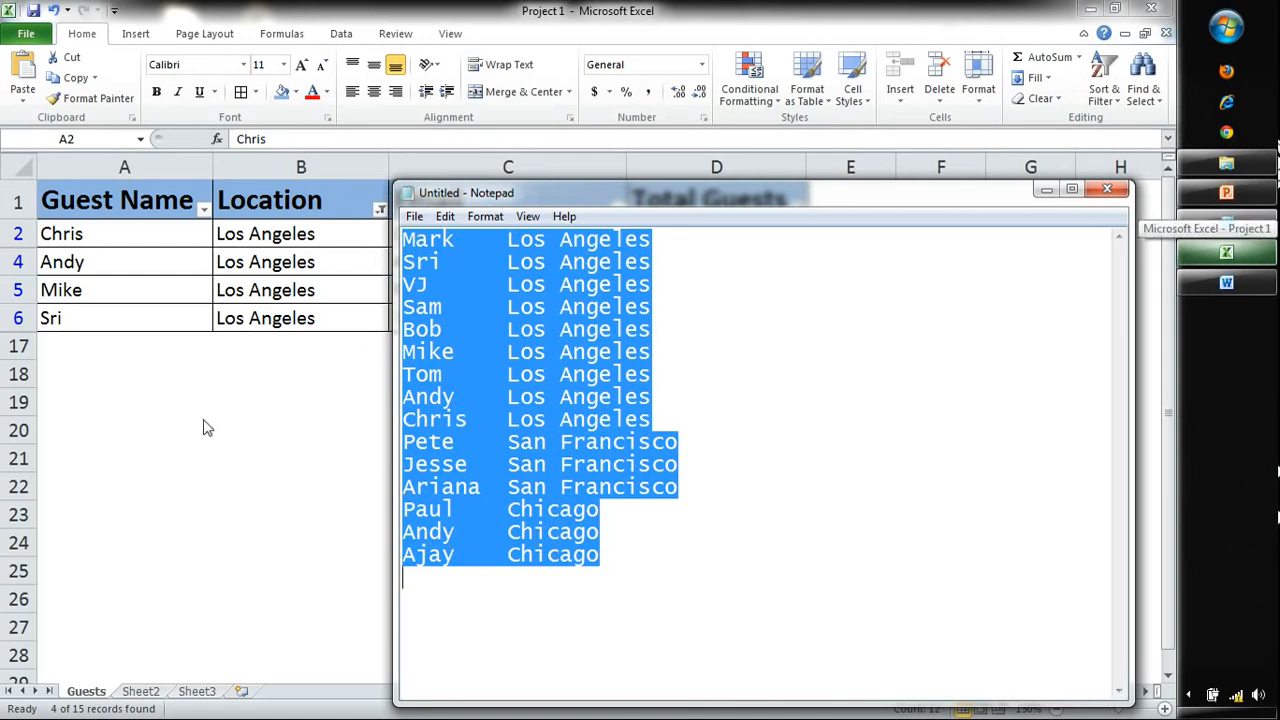
{"action": "key", "text": "alt+Tab"}
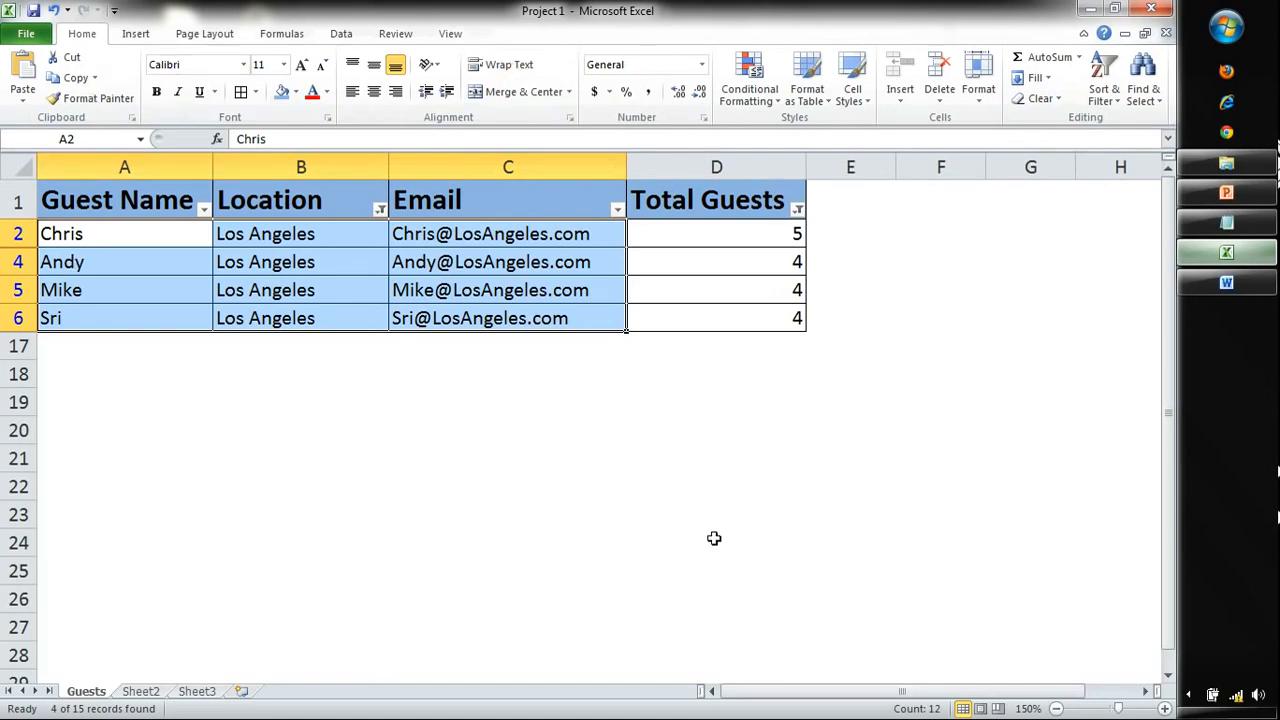
{"action": "left_click", "coordinate": [1205, 195]}
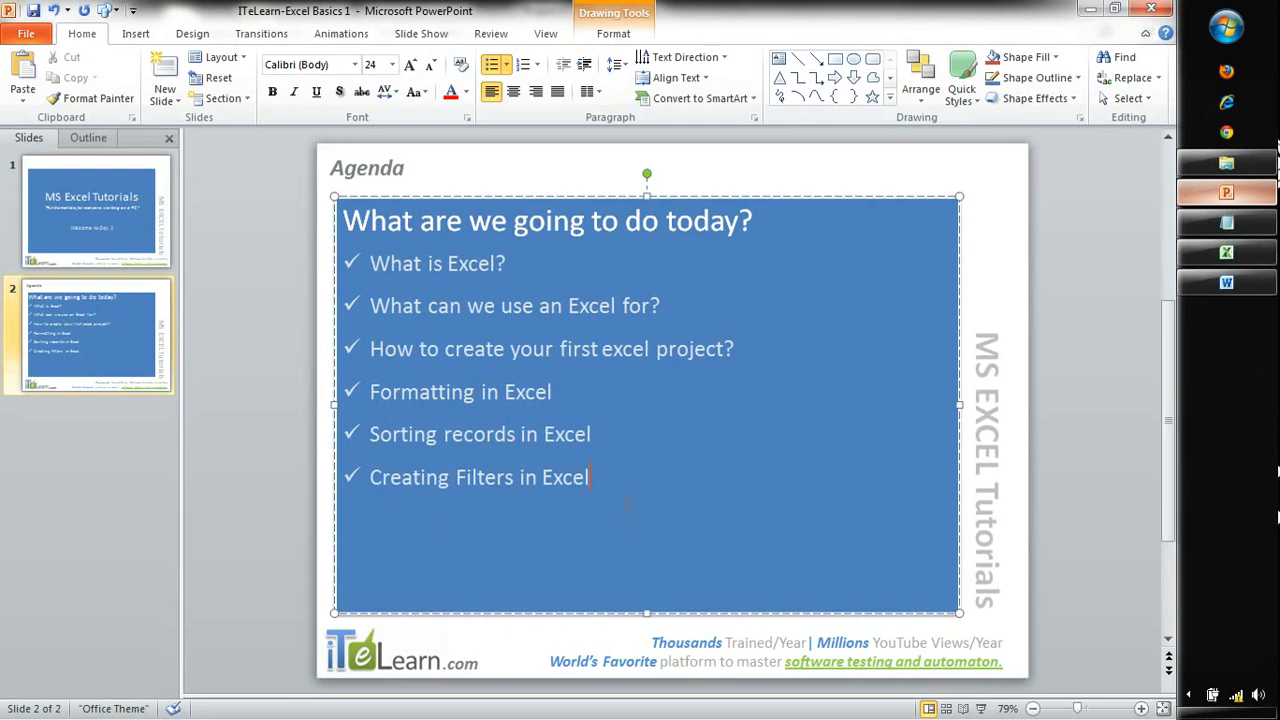
{"action": "left_click", "coordinate": [1087, 10]}
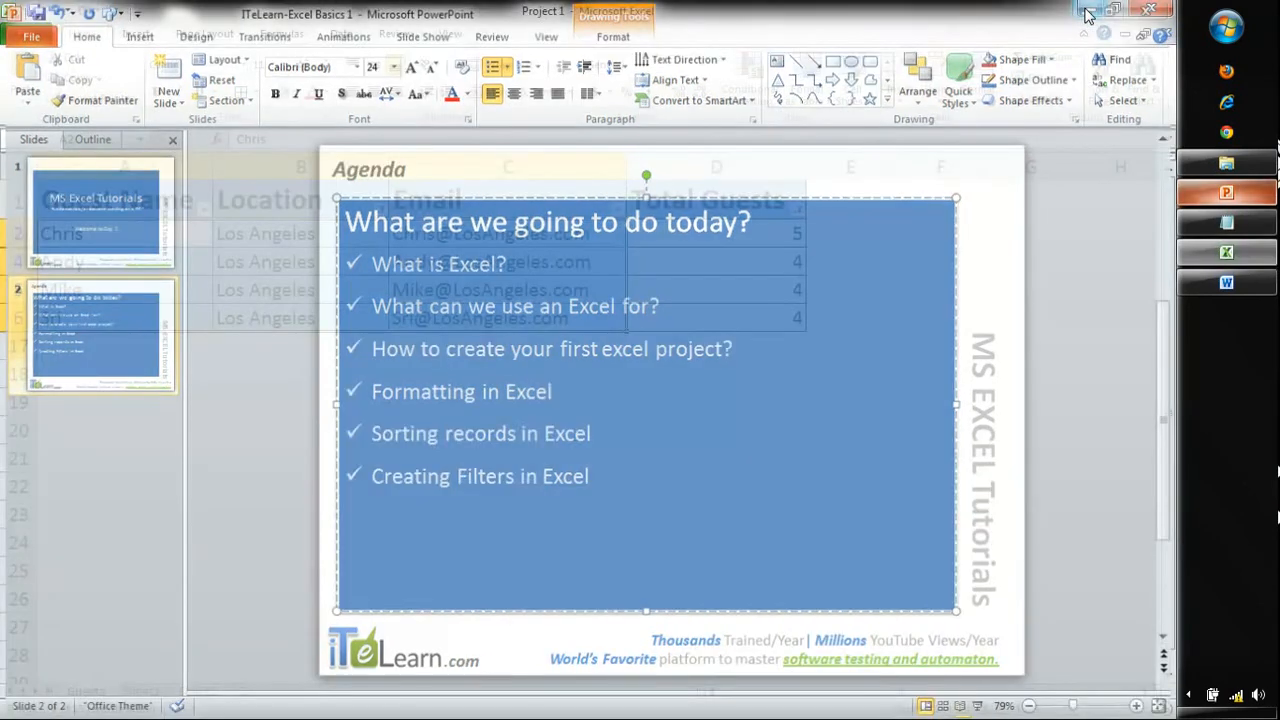
Step: Close the Project 1 workbook with its changes saved and go back to the first slide of the PowerPoint presentation
{"action": "left_click", "coordinate": [760, 298]}
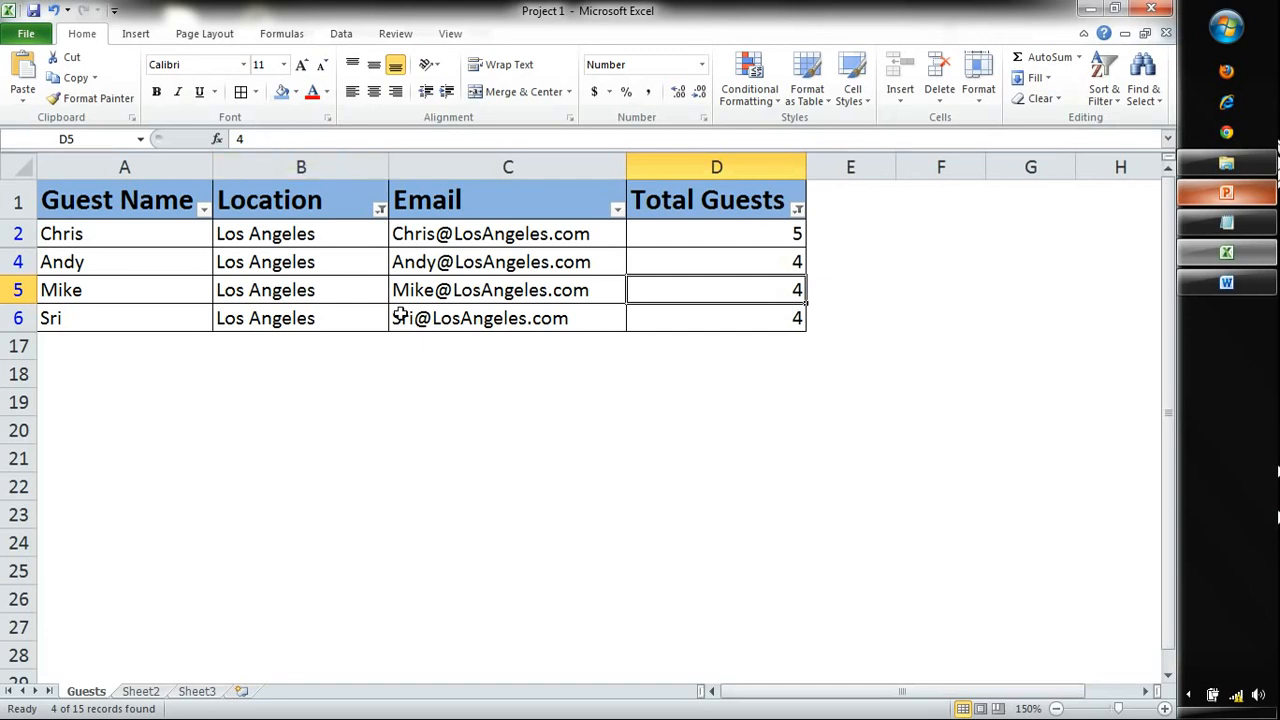
{"action": "left_click", "coordinate": [672, 418]}
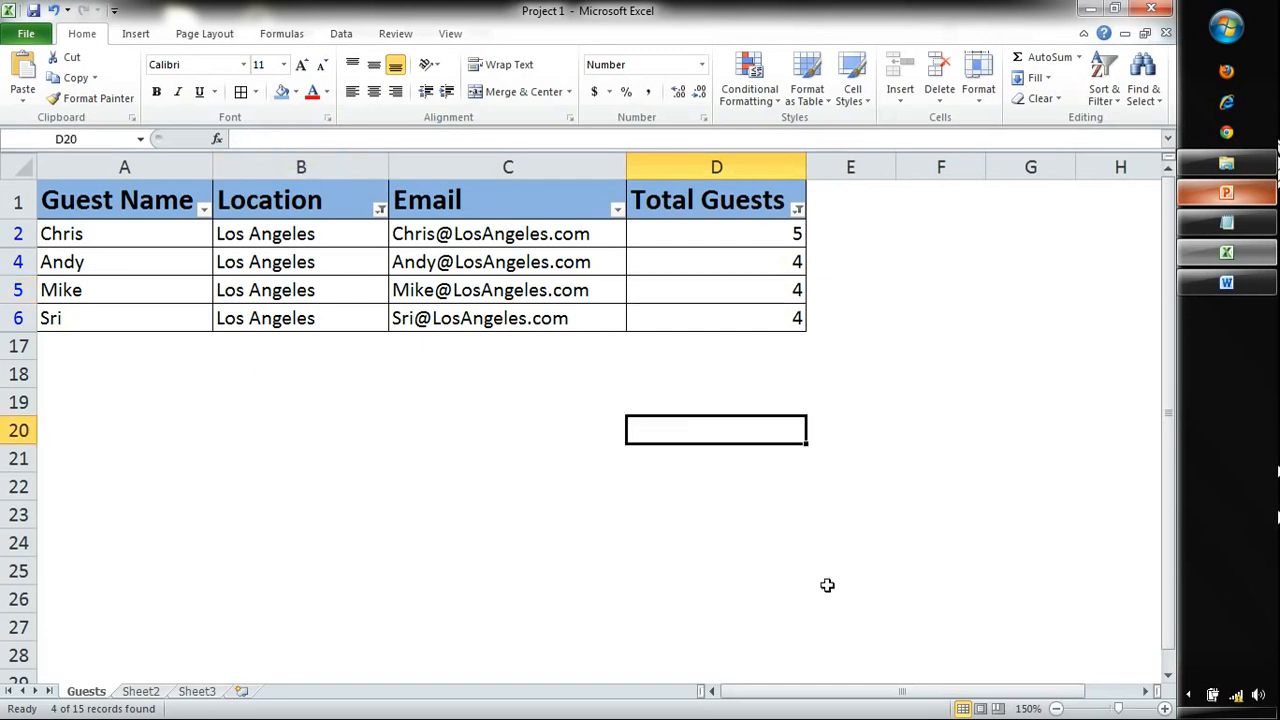
{"action": "left_click", "coordinate": [1148, 9]}
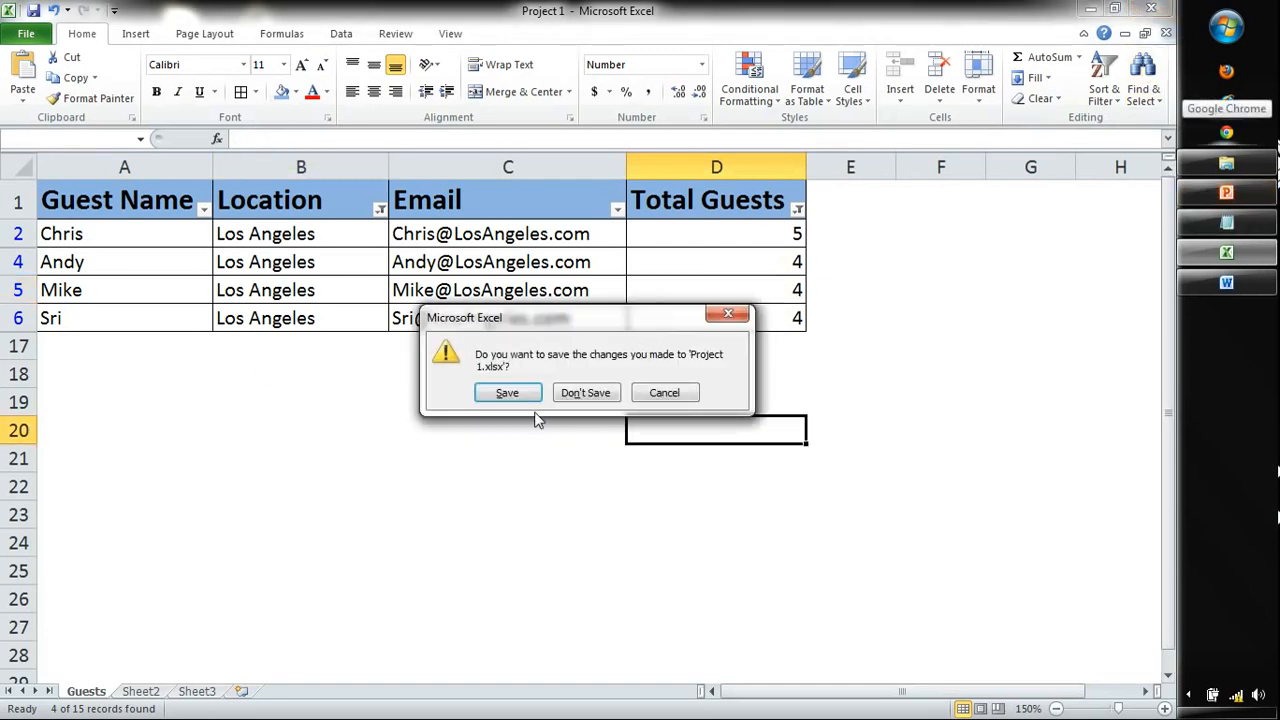
{"action": "left_click", "coordinate": [508, 393]}
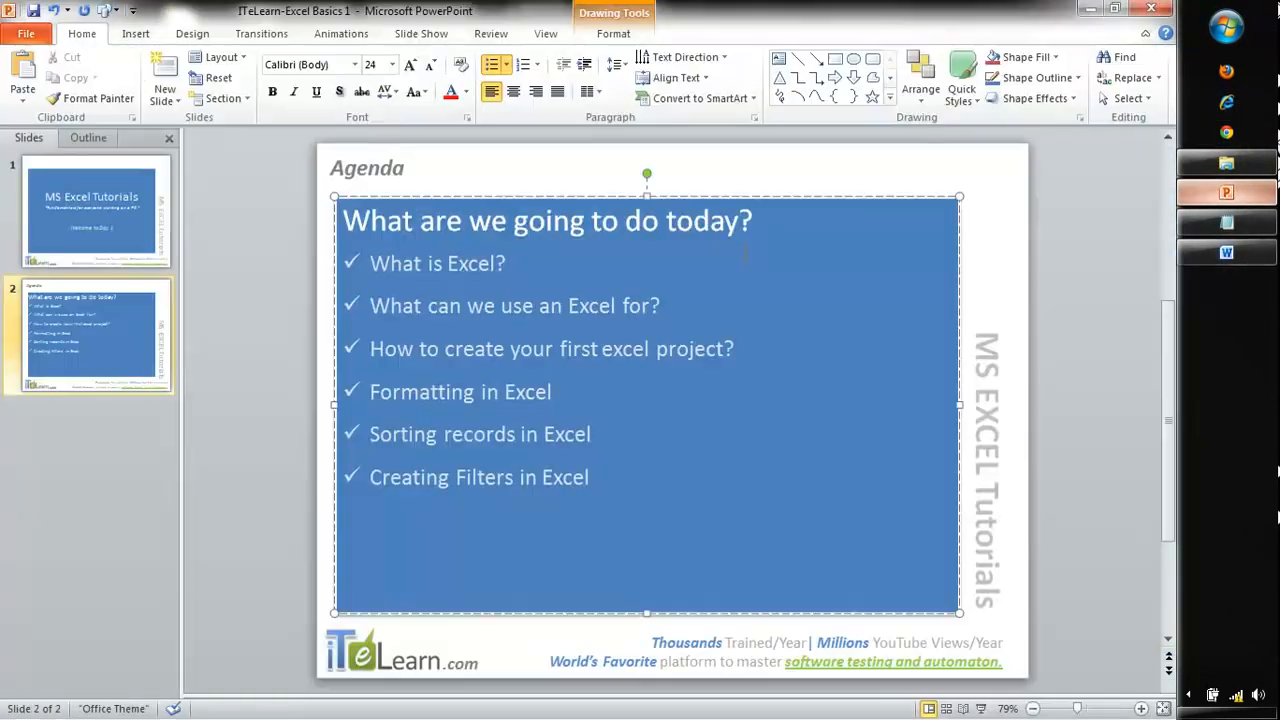
{"action": "scroll", "coordinate": [443, 261], "scroll_direction": "up", "scroll_amount": 2}
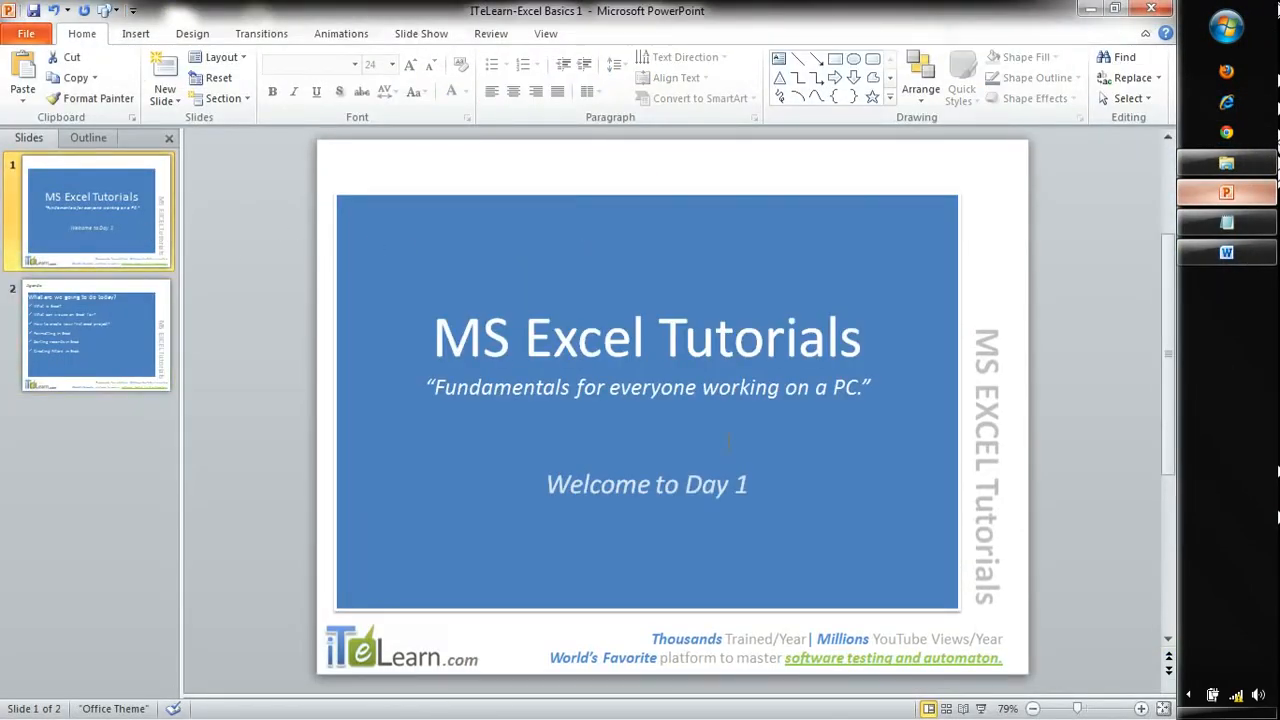